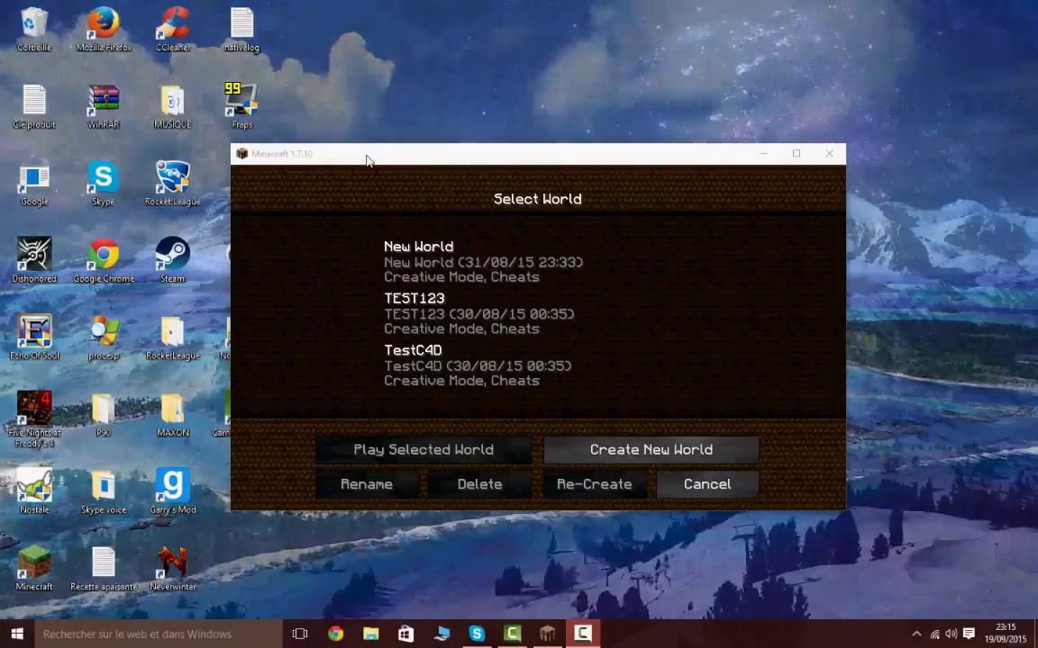
# View the finished render Furix1 in the Furix folder of Images C4D, then close the image and the folder
pyautogui.moveTo(364, 162); pyautogui.dragTo(380, 385)
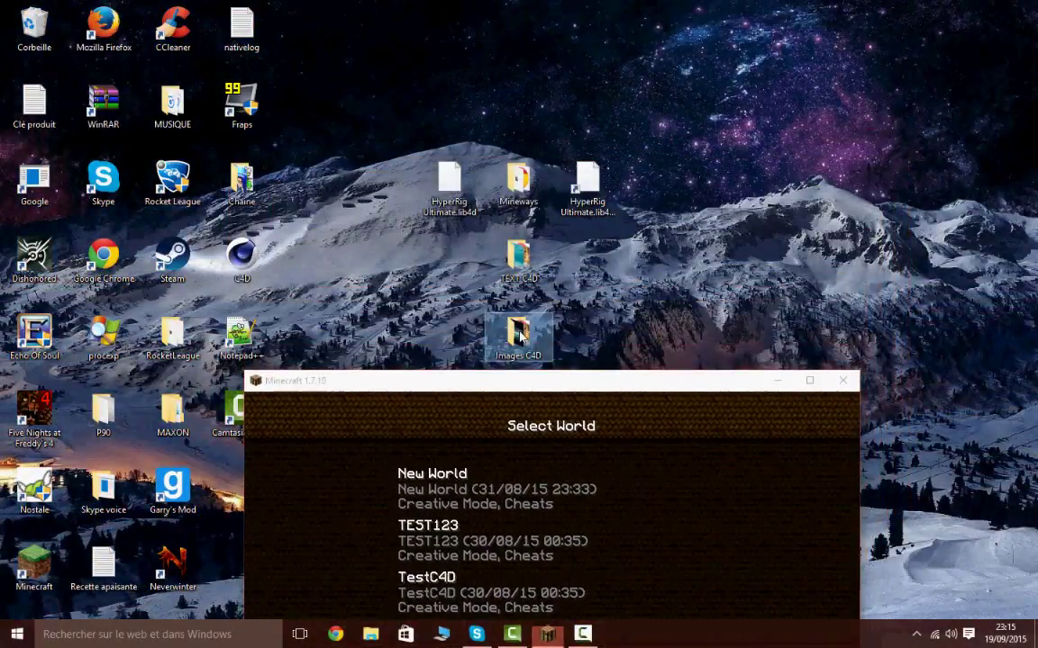
pyautogui.hotkey('alt', 'Tab')
pyautogui.doubleClick(385, 206)
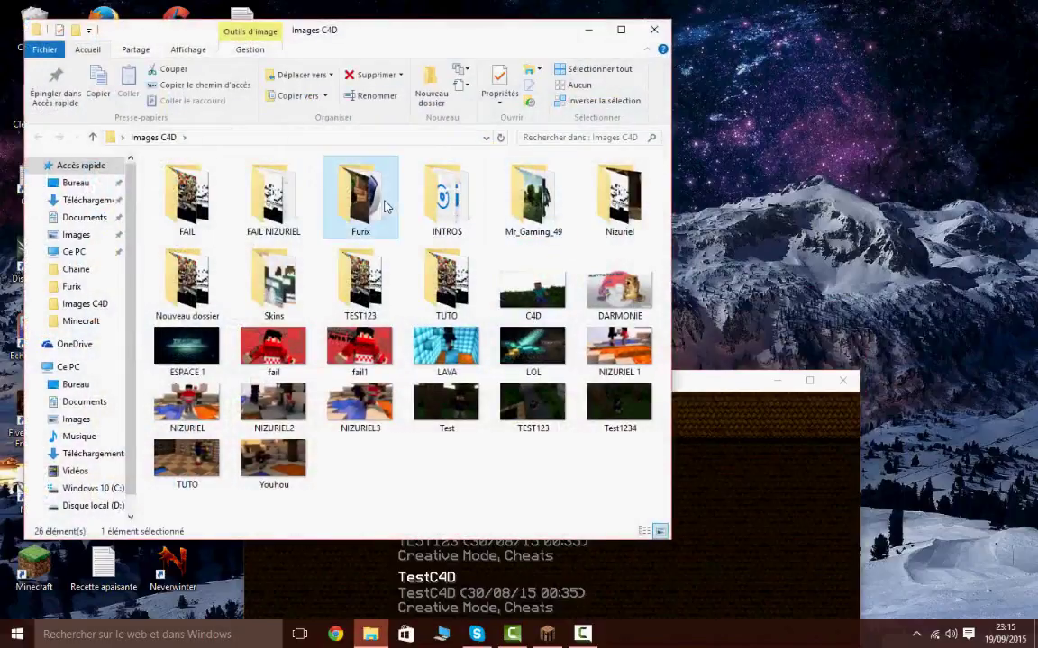
pyautogui.doubleClick(533, 198)
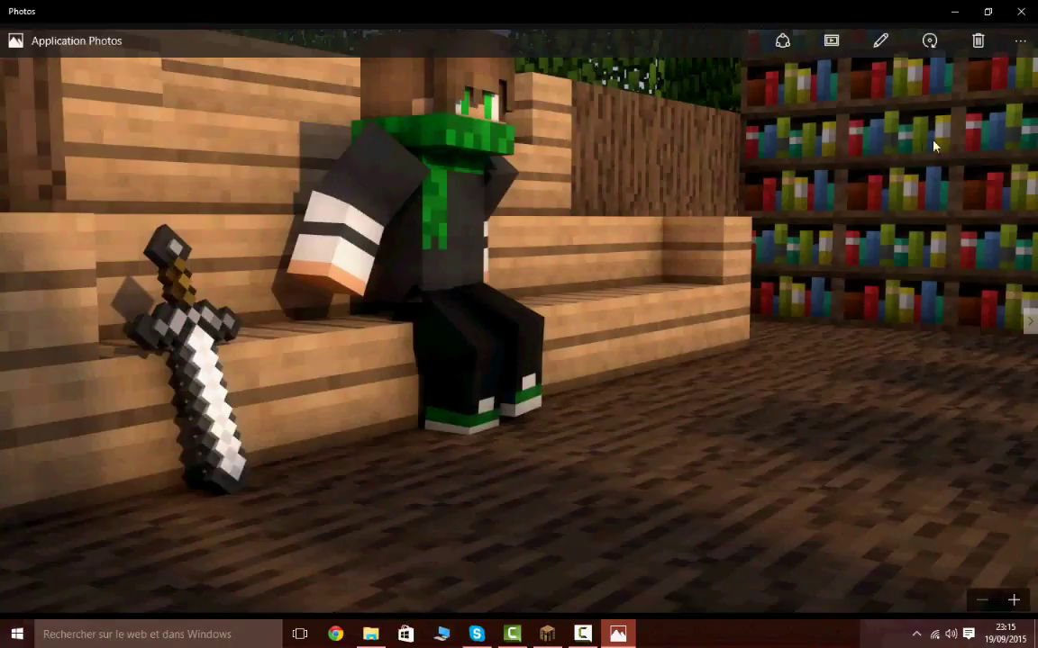
pyautogui.click(1027, 9)
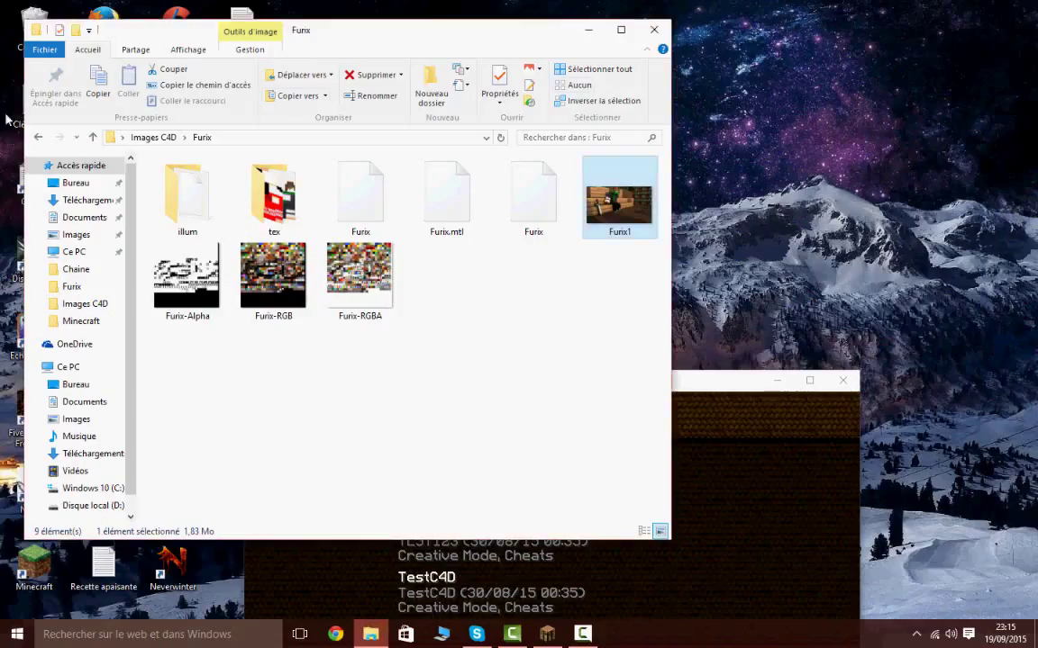
pyautogui.click(665, 33)
pyautogui.moveTo(558, 382); pyautogui.dragTo(542, 160)
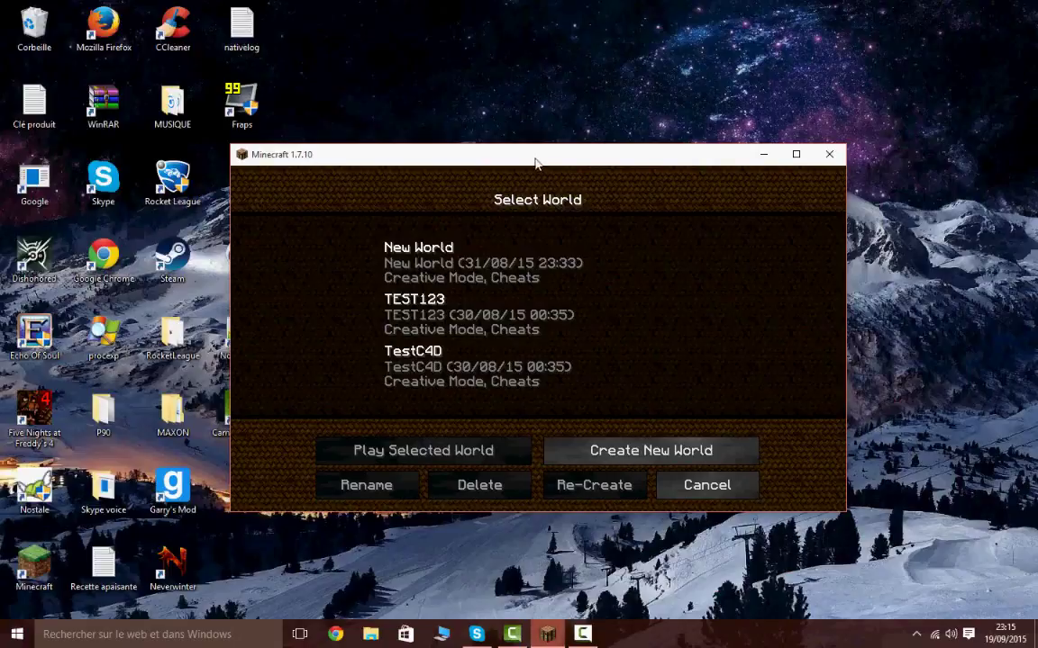
pyautogui.moveTo(535, 162); pyautogui.dragTo(648, 223)
pyautogui.click(820, 547)
pyautogui.click(599, 400)
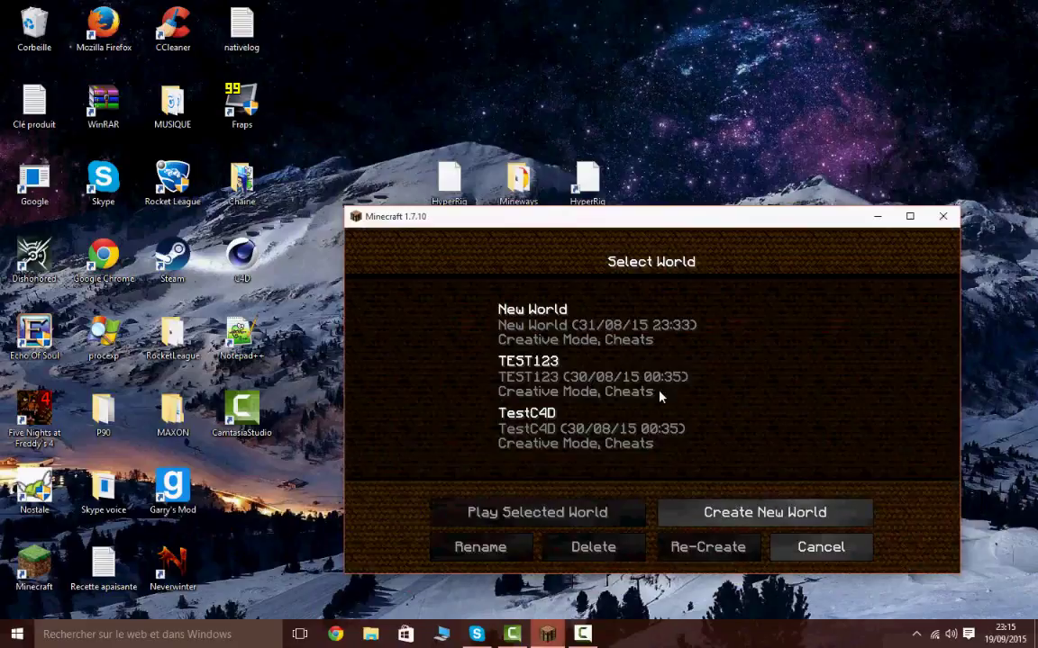
pyautogui.moveTo(433, 216); pyautogui.dragTo(496, 235)
pyautogui.moveTo(265, 263); pyautogui.dragTo(340, 246)
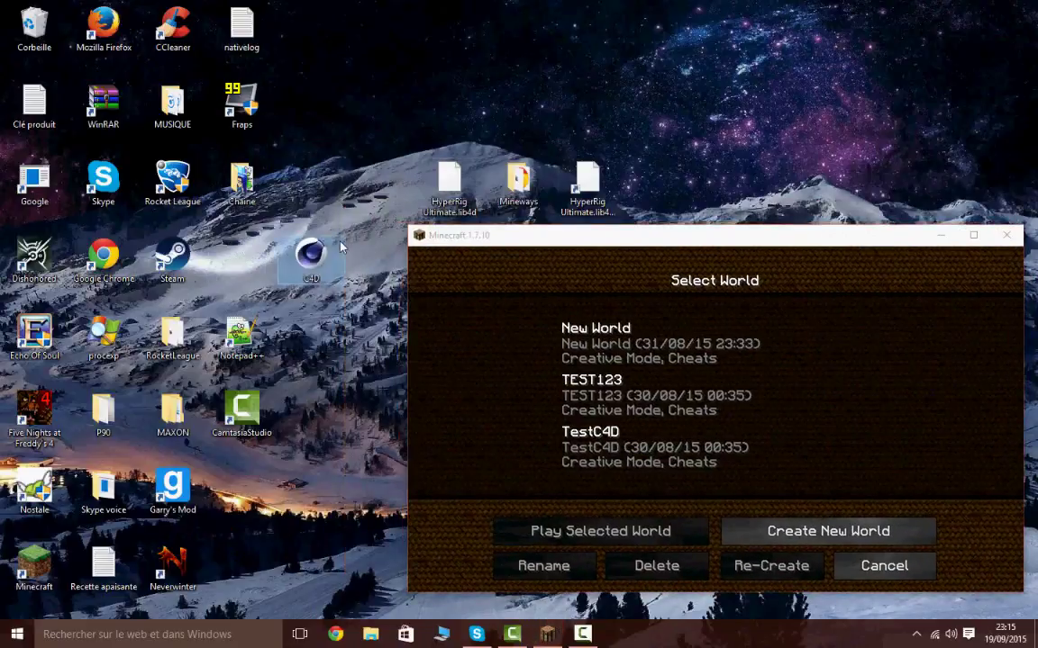
pyautogui.moveTo(487, 236); pyautogui.dragTo(497, 287)
pyautogui.moveTo(426, 176); pyautogui.dragTo(401, 240)
pyautogui.moveTo(488, 248); pyautogui.dragTo(463, 190)
pyautogui.moveTo(320, 259); pyautogui.dragTo(260, 259)
pyautogui.moveTo(535, 288); pyautogui.dragTo(394, 145)
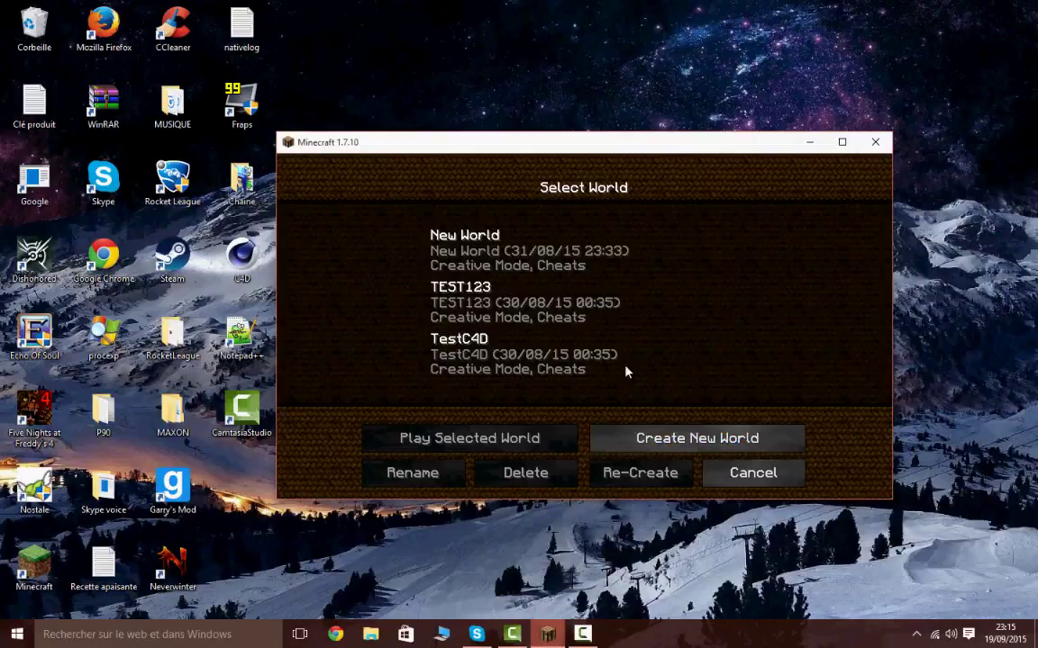
# Reopen the singleplayer world list and load the world named New World
pyautogui.click(740, 477)
pyautogui.click(569, 324)
pyautogui.click(557, 260)
pyautogui.click(557, 260)
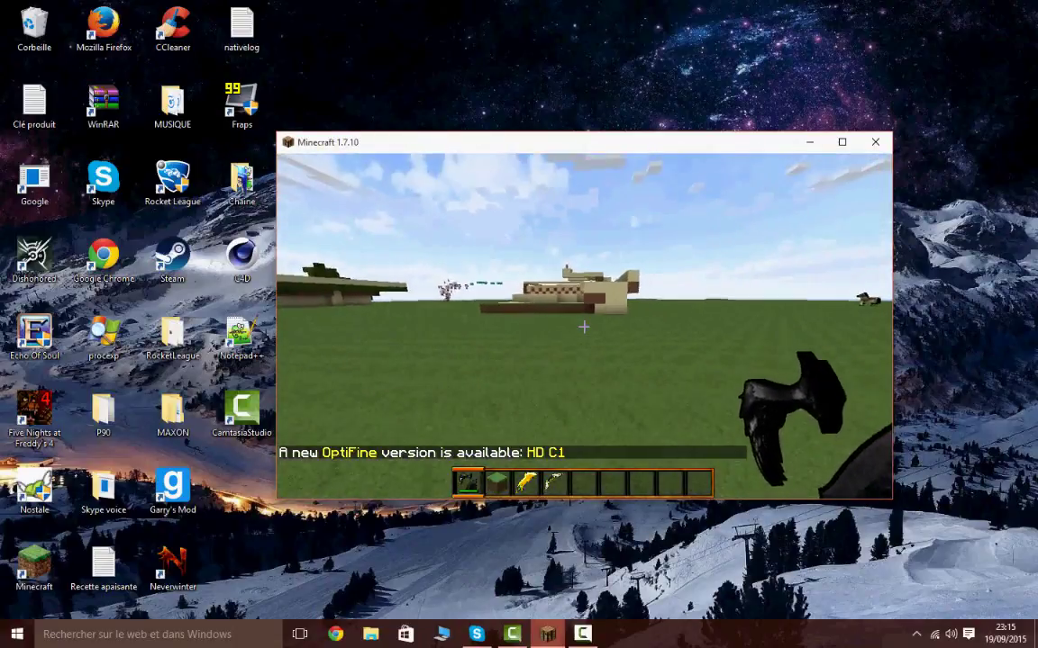
# Fly through the world to examine the lava basin and the roofless library with bookshelf walls
pyautogui.press('w')
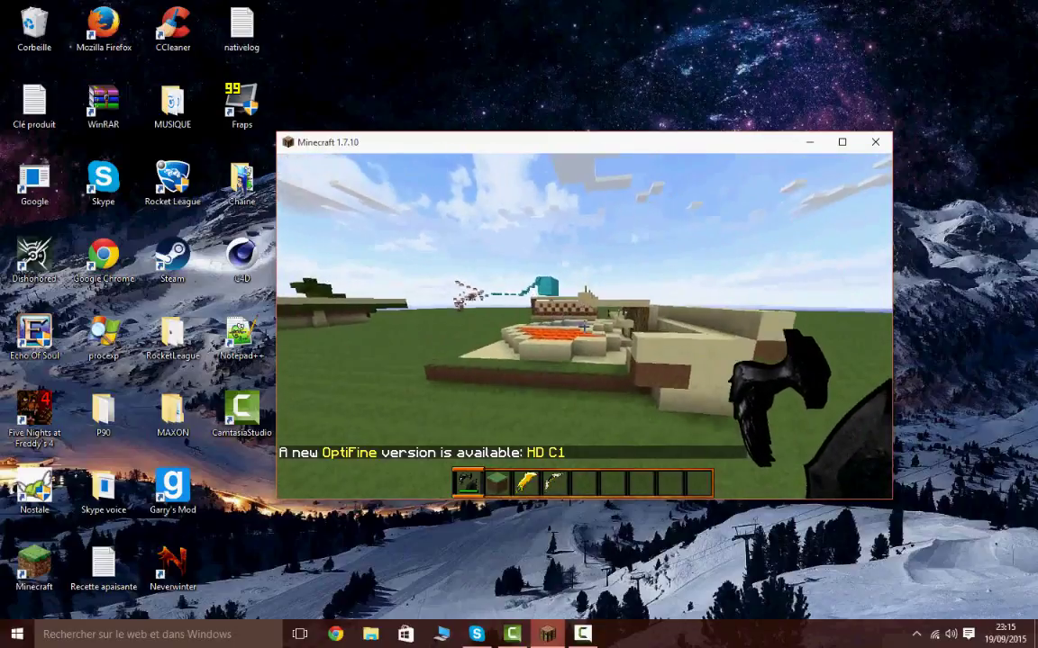
pyautogui.press('w')
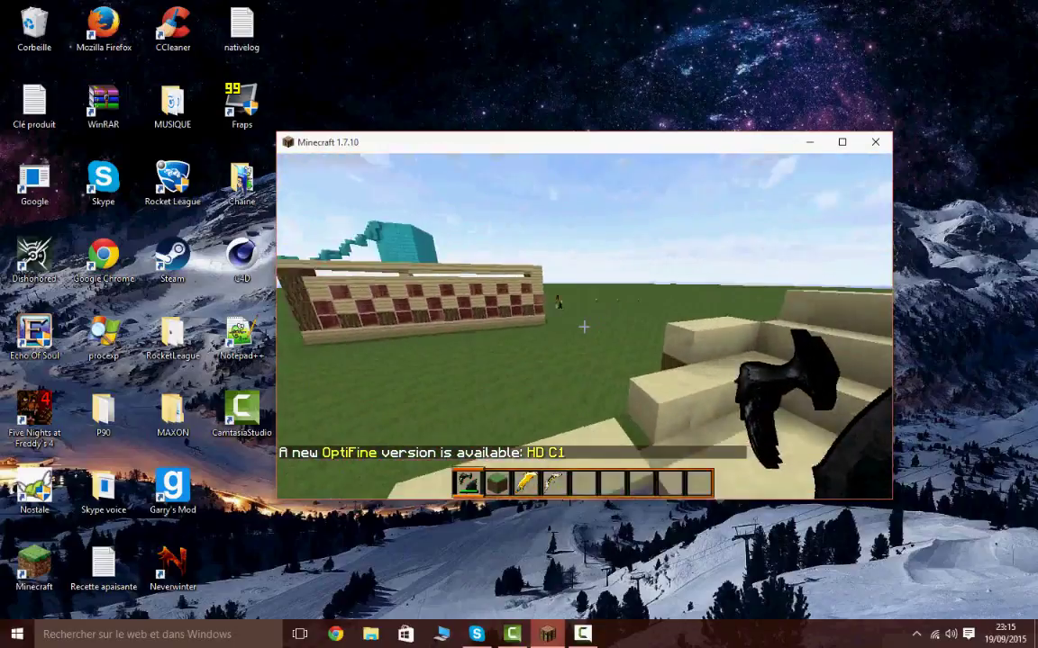
pyautogui.press('w')
pyautogui.scroll(-3, 583, 327)
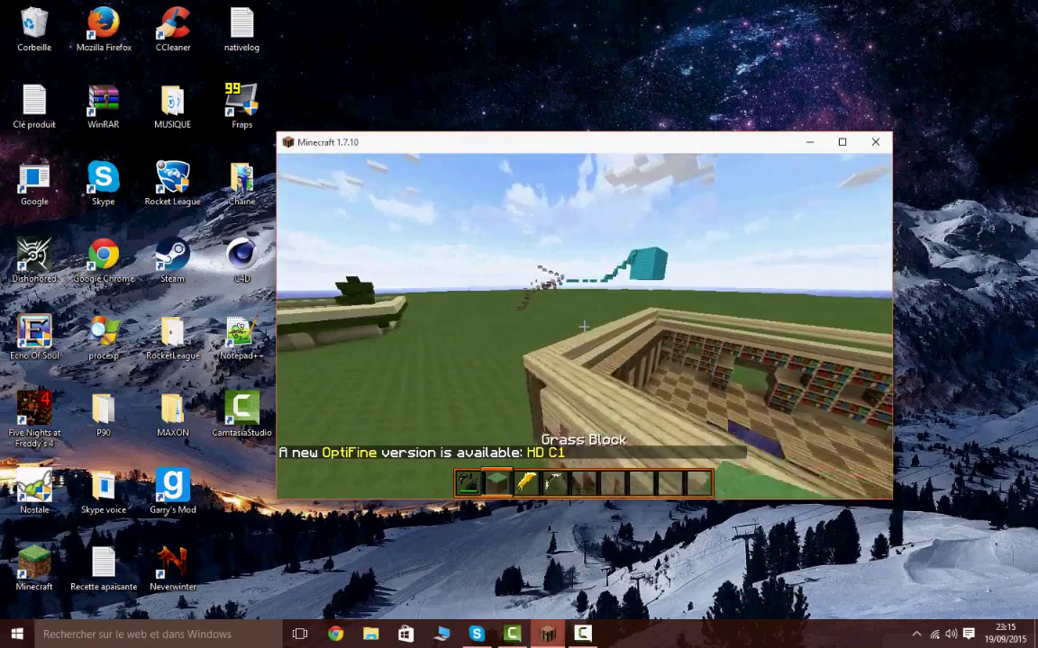
pyautogui.scroll(1, 583, 327)
pyautogui.press('w')
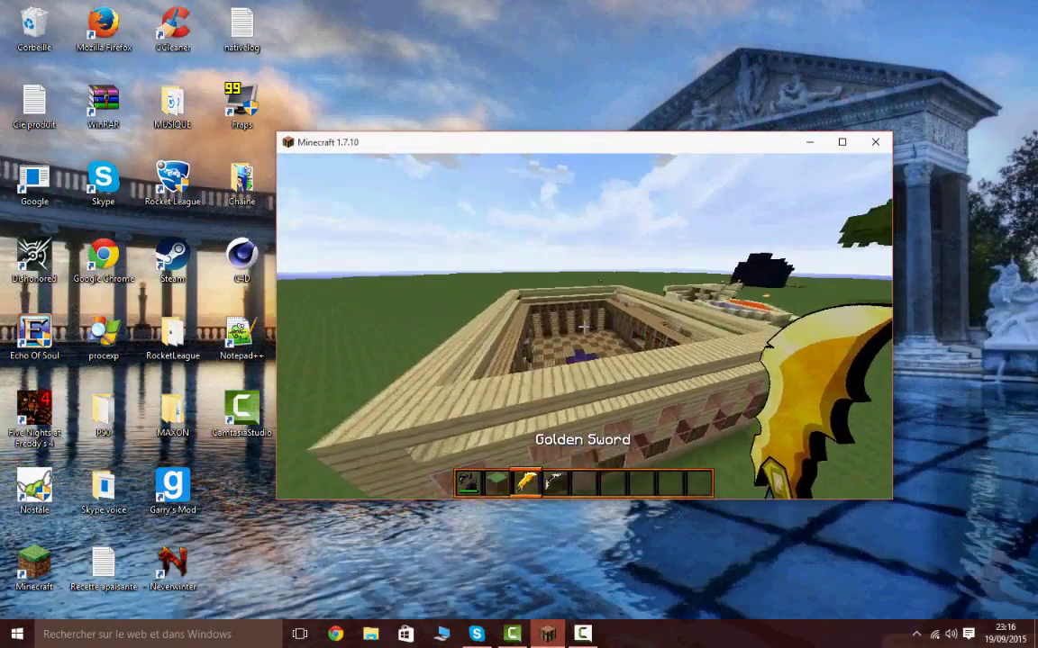
pyautogui.press('w')
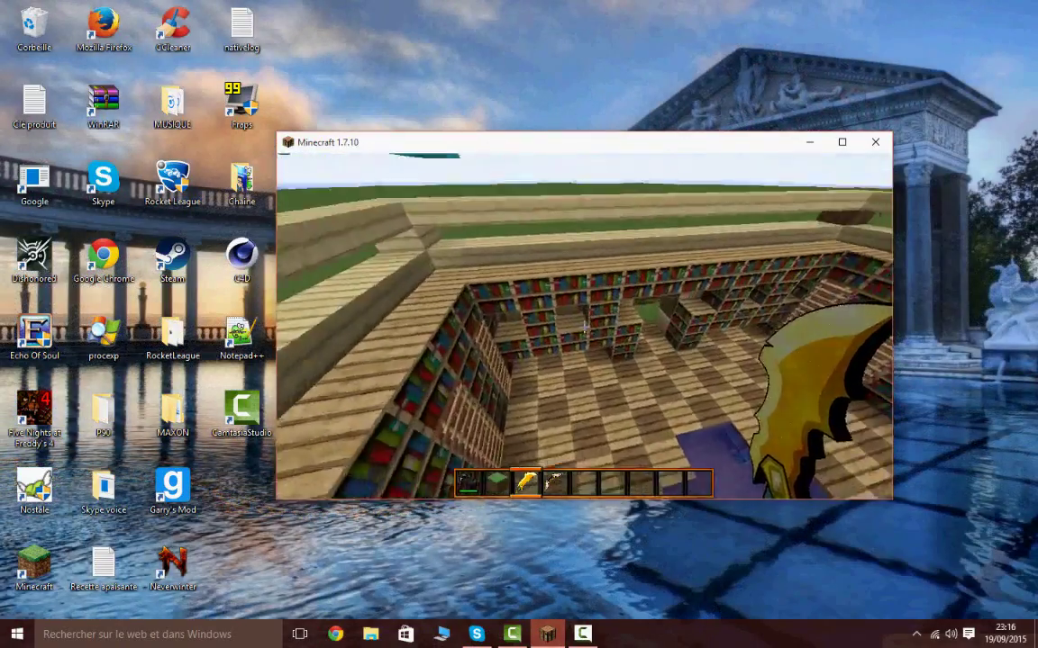
pyautogui.press('w')
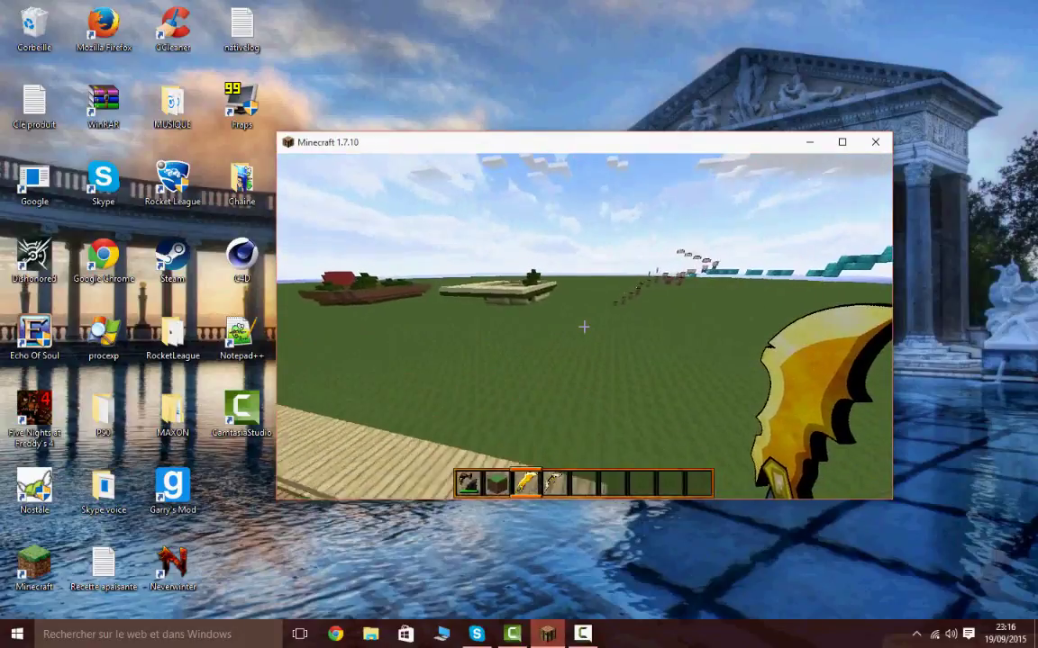
# Fly on to examine the sandstone pit, the sunken tree garden and the giant tree
pyautogui.press('w')
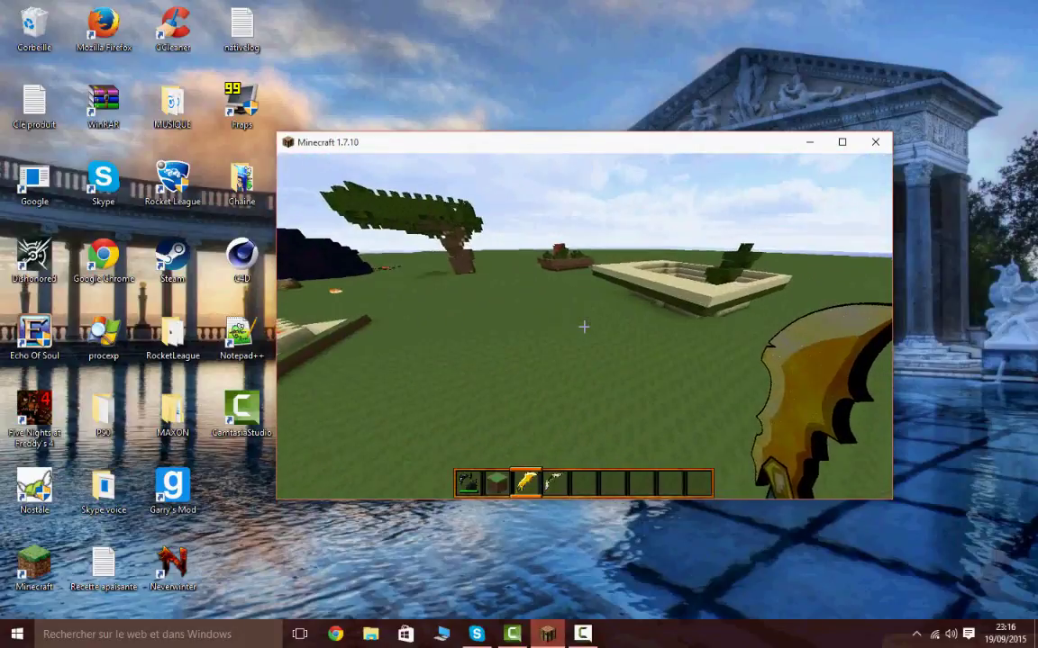
pyautogui.press('w')
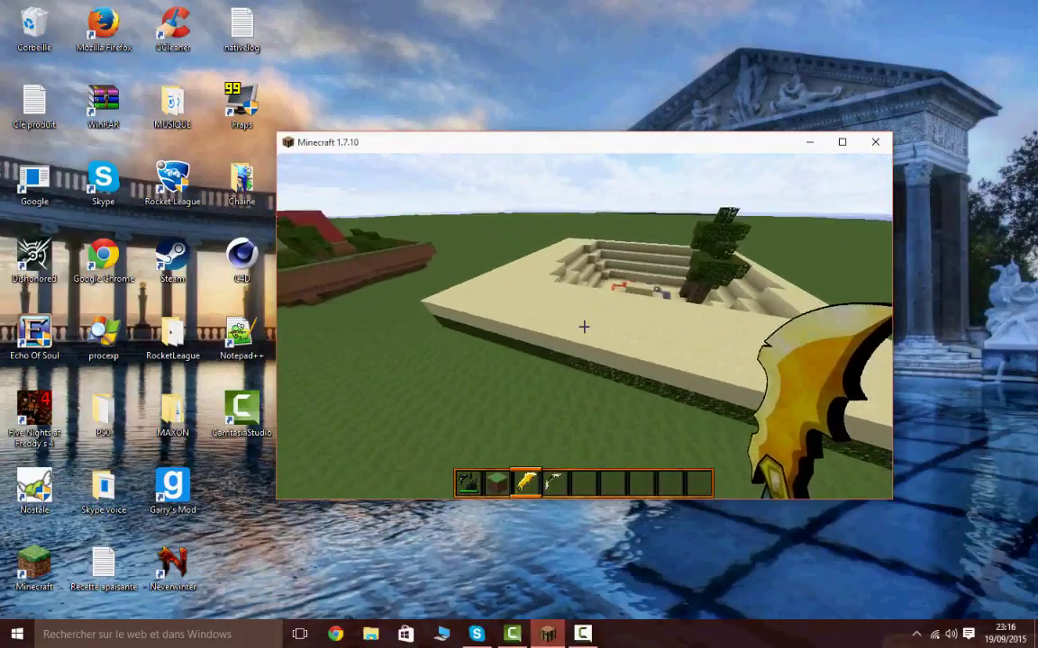
pyautogui.press('w')
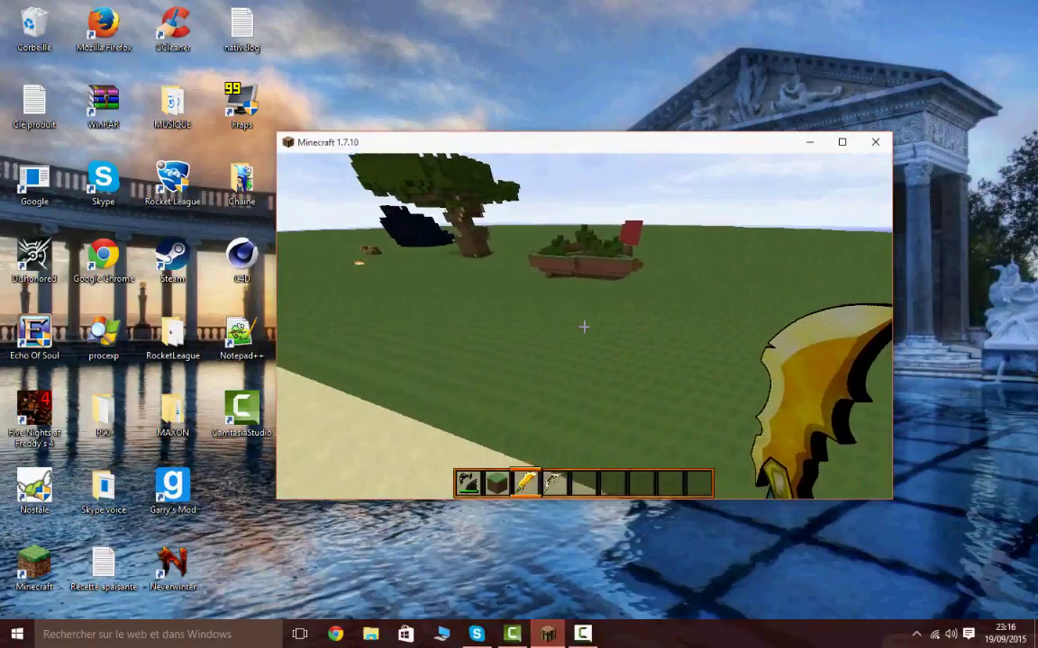
pyautogui.press('w')
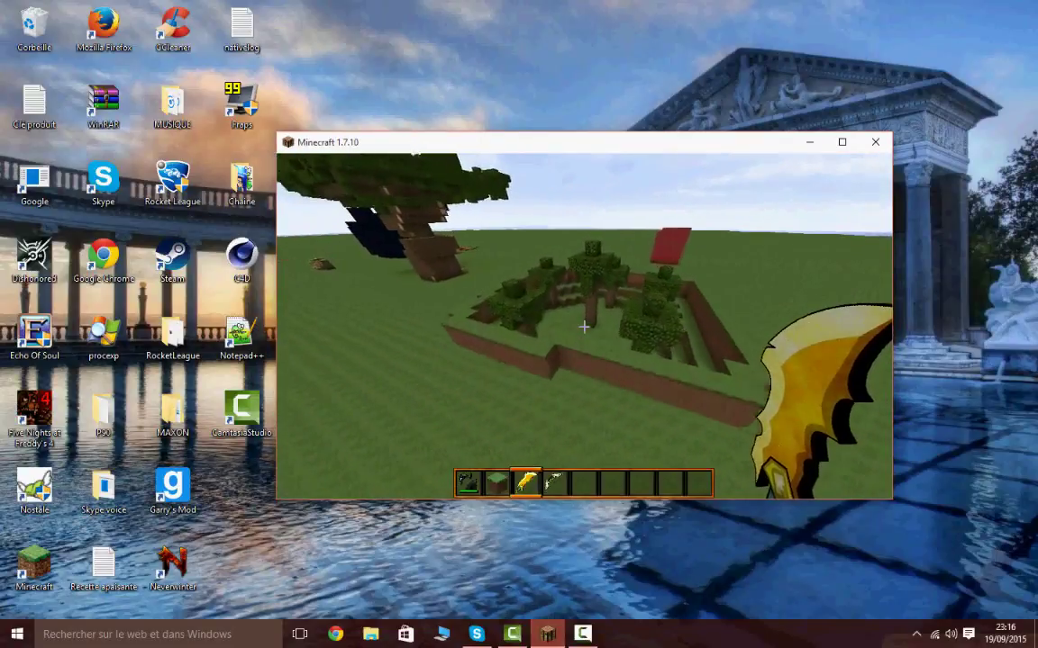
pyautogui.press('w')
pyautogui.press('space')
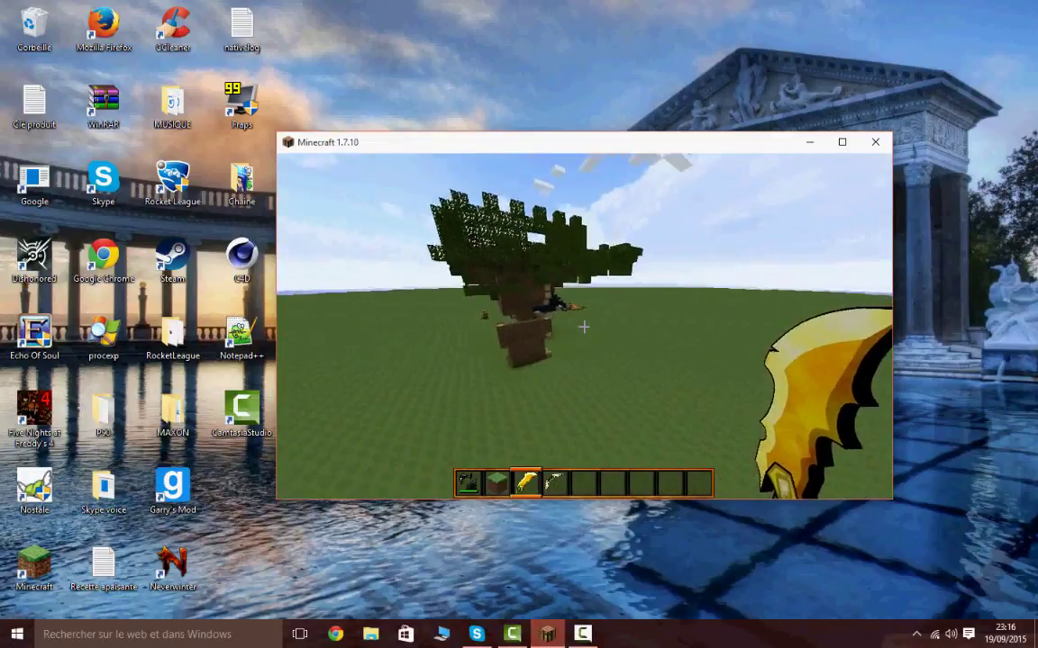
# Examine the hedged wooden build and the obsidian volcano with its lava flow and cobblestone entrance from several angles
pyautogui.press('w')
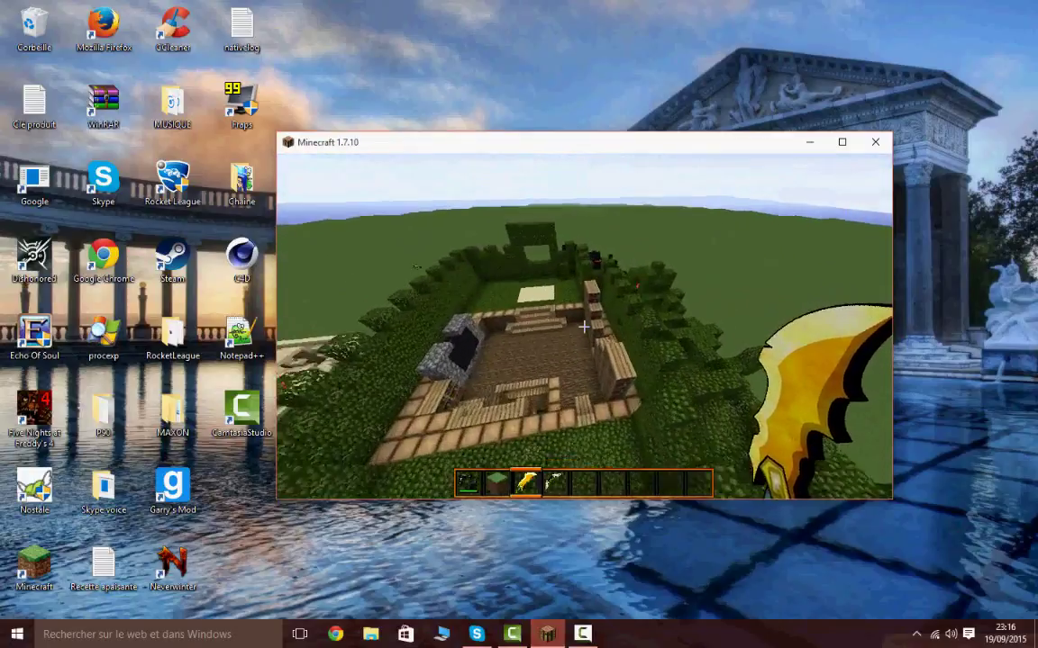
pyautogui.press('w')
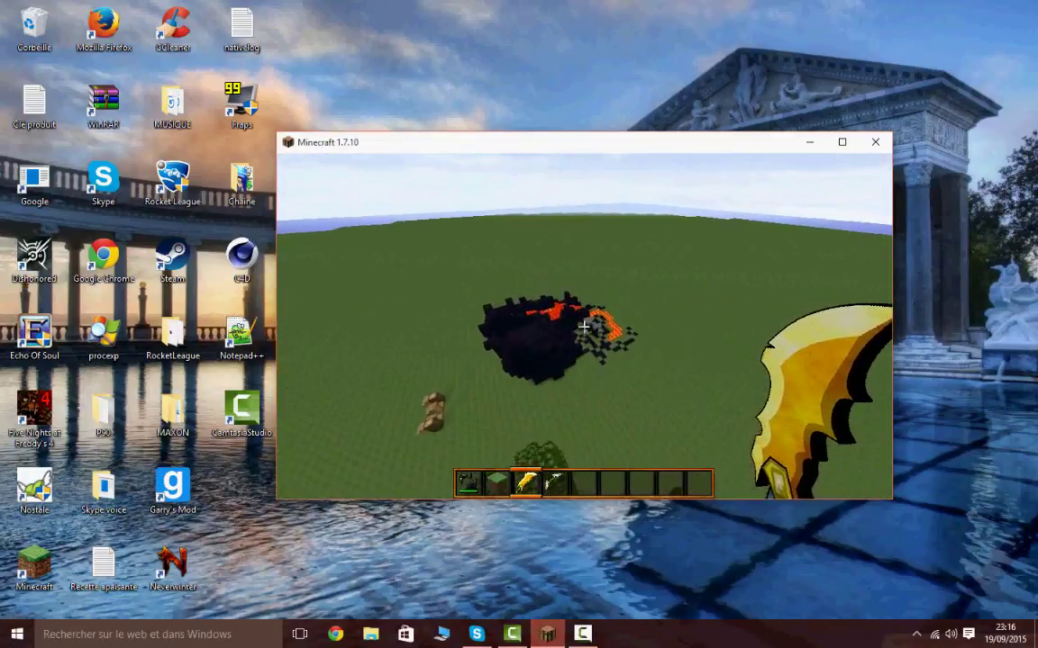
pyautogui.click(584, 327)
pyautogui.click(584, 327)
pyautogui.press('w')
pyautogui.click(584, 327)
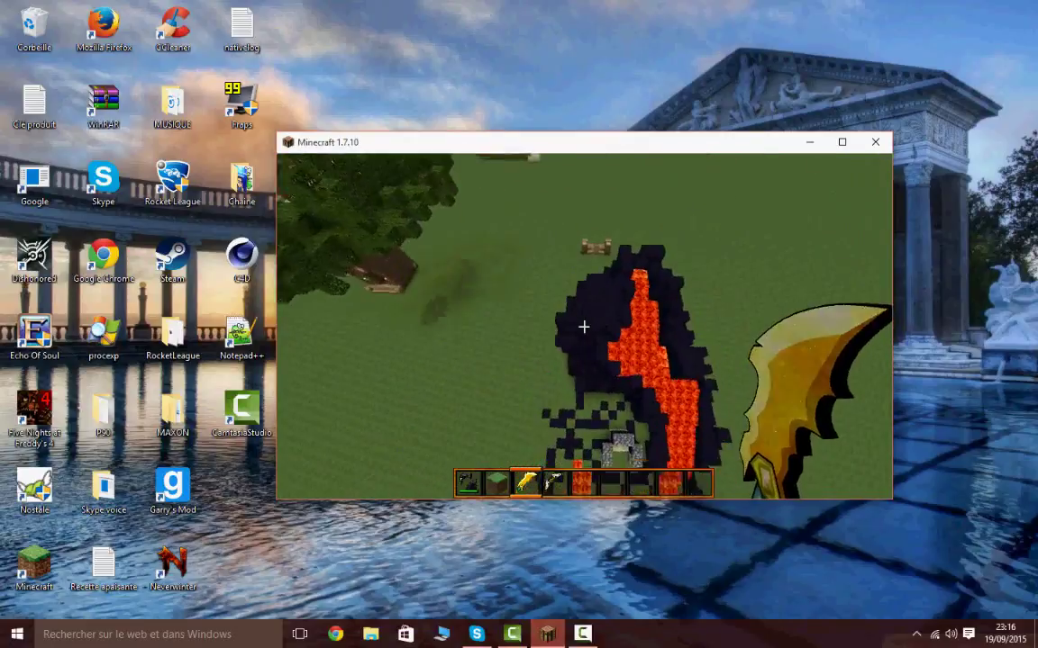
pyautogui.press('s')
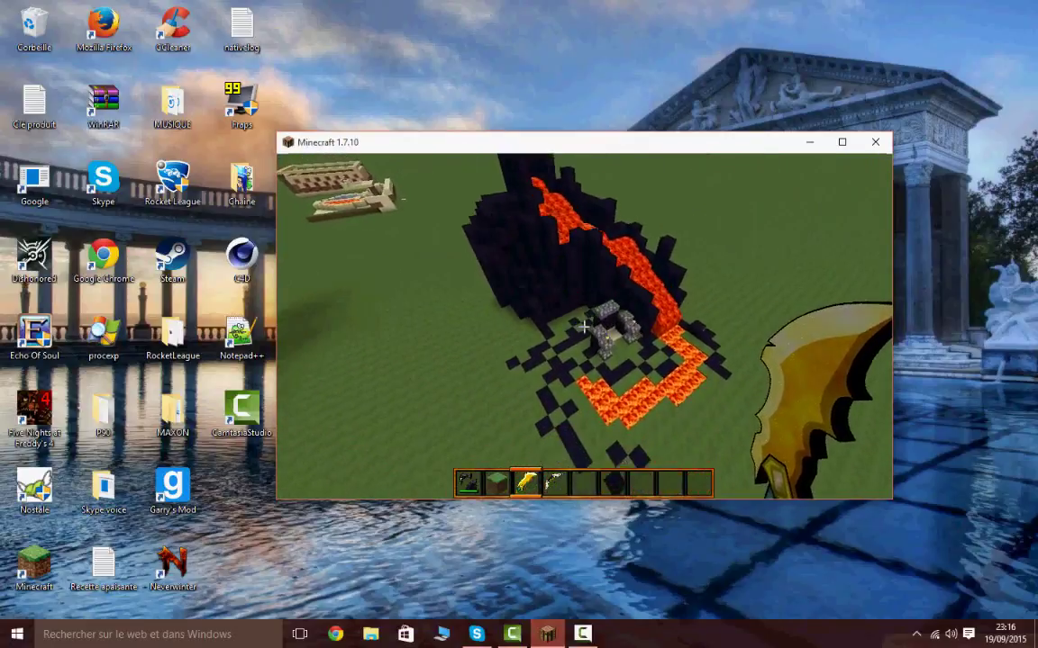
pyautogui.press('w')
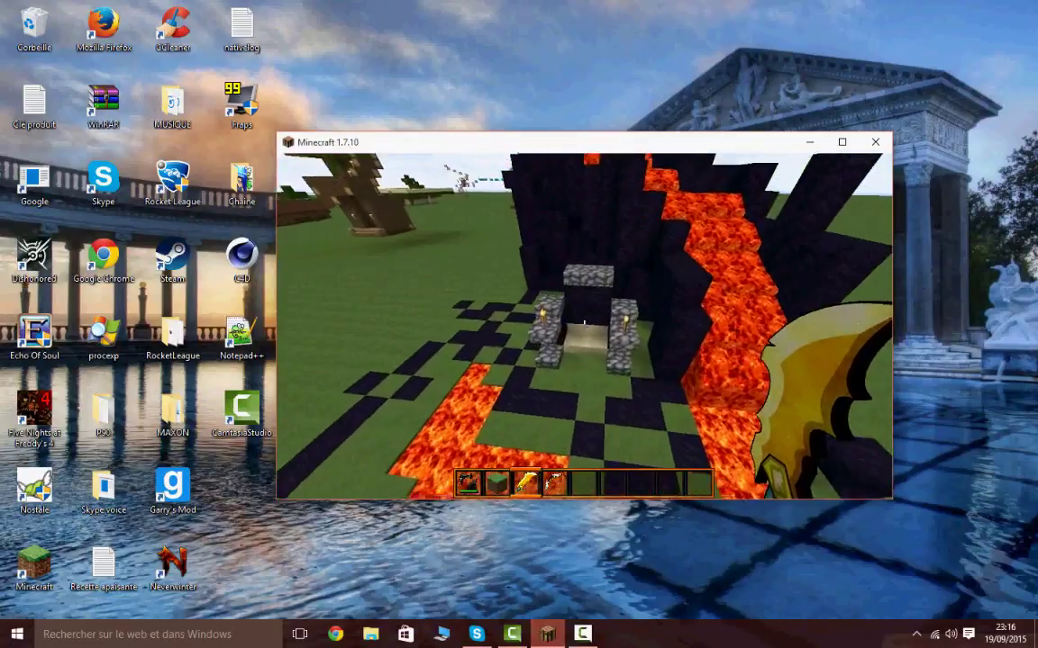
pyautogui.press('w')
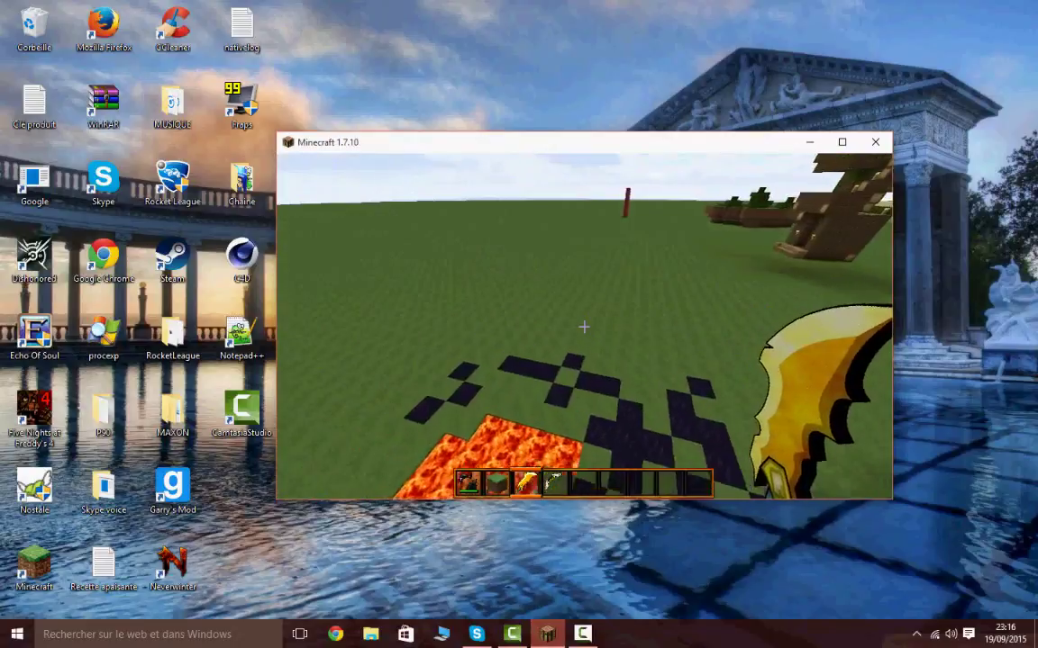
pyautogui.press('w')
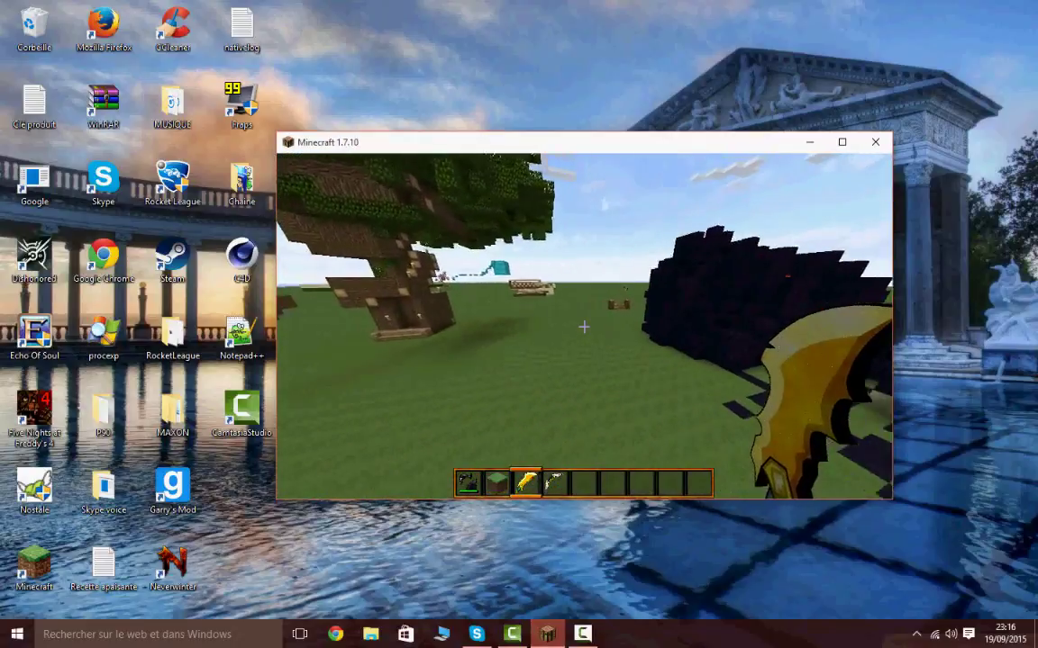
pyautogui.press('w')
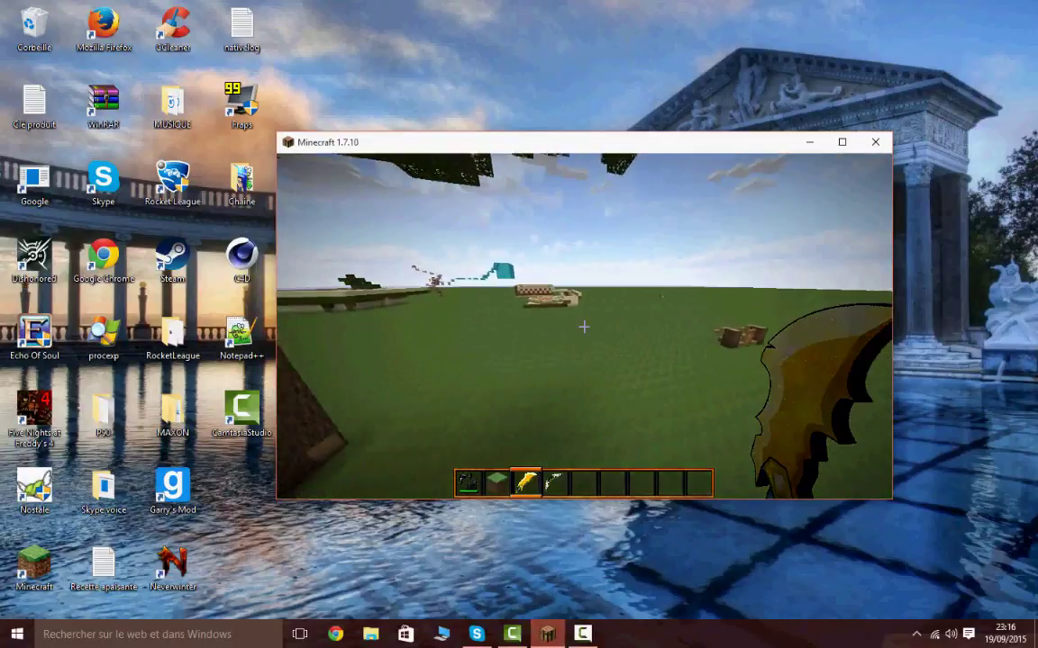
pyautogui.press('w')
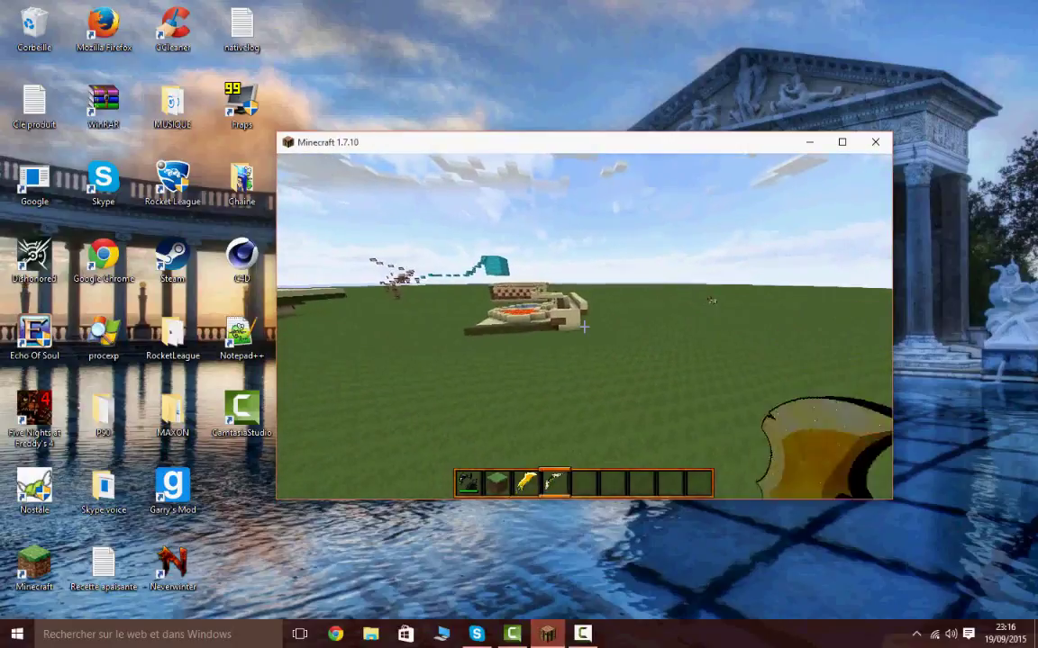
# Leave the world to the title screen and quit Minecraft
pyautogui.press('5')
pyautogui.press('Escape')
pyautogui.click(635, 410)
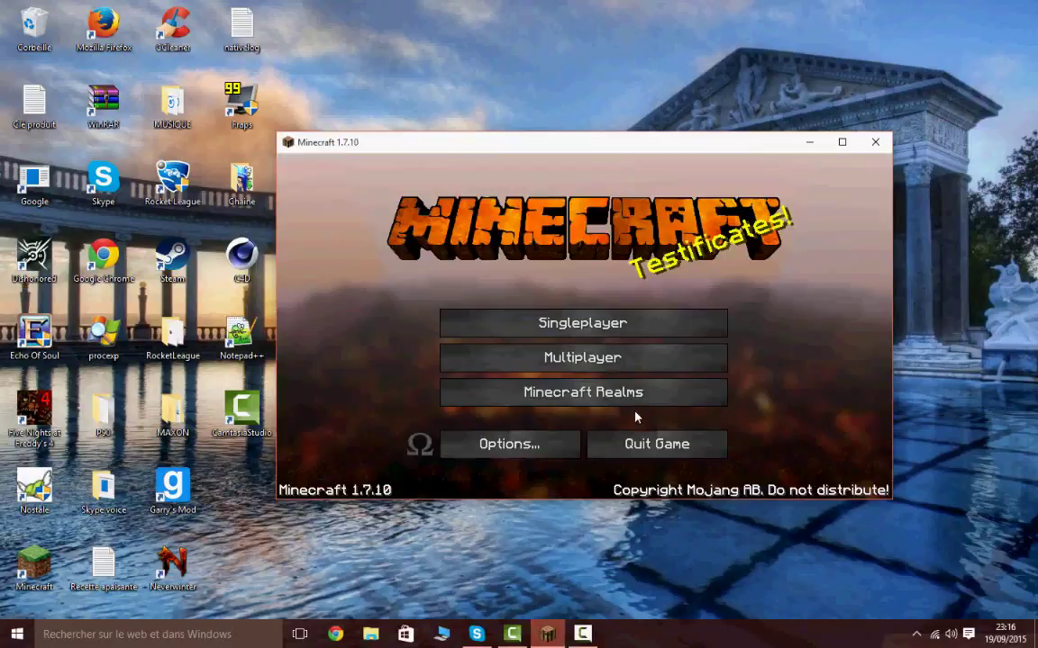
pyautogui.click(657, 455)
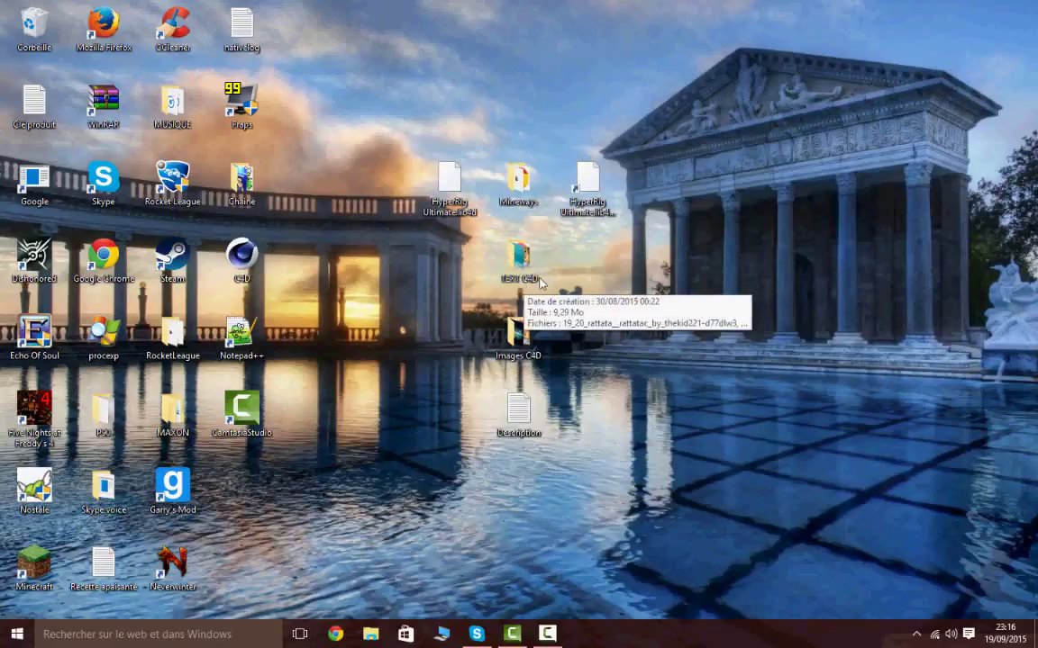
# Run Mineways from the Mineways desktop folder, allowing the unverified program, then close the folder and maximize the Mineways window
pyautogui.doubleClick(542, 178)
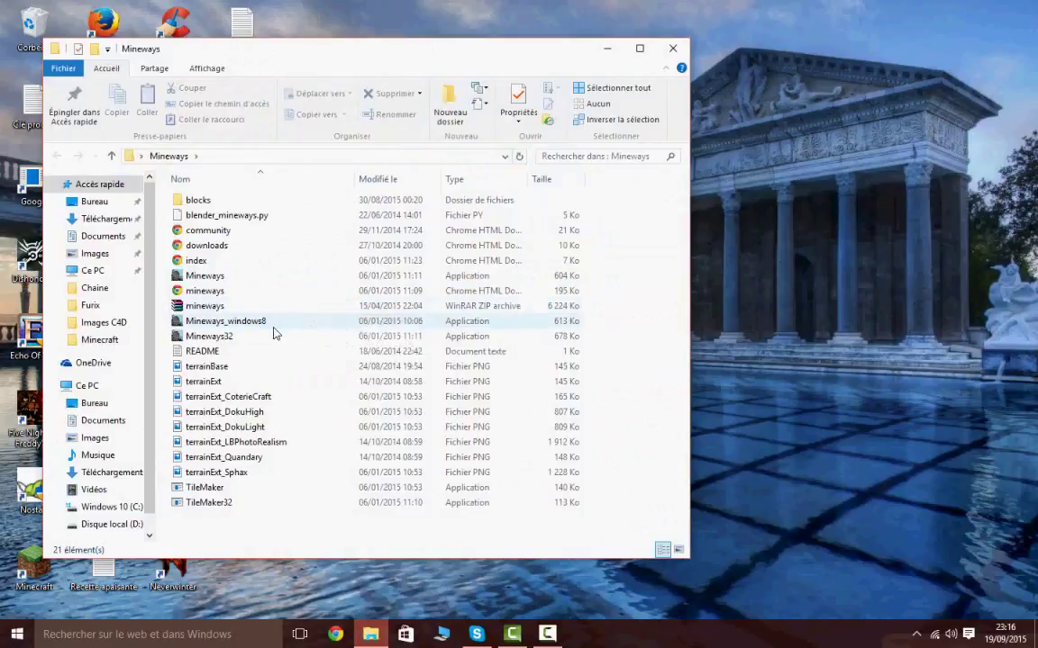
pyautogui.doubleClick(260, 275)
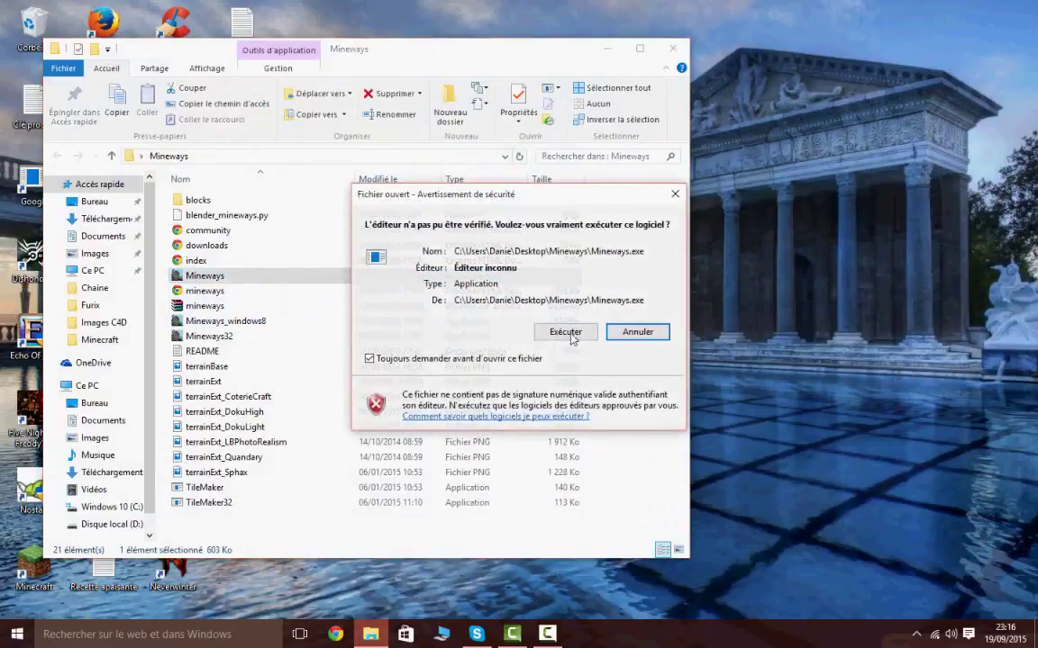
pyautogui.click(565, 333)
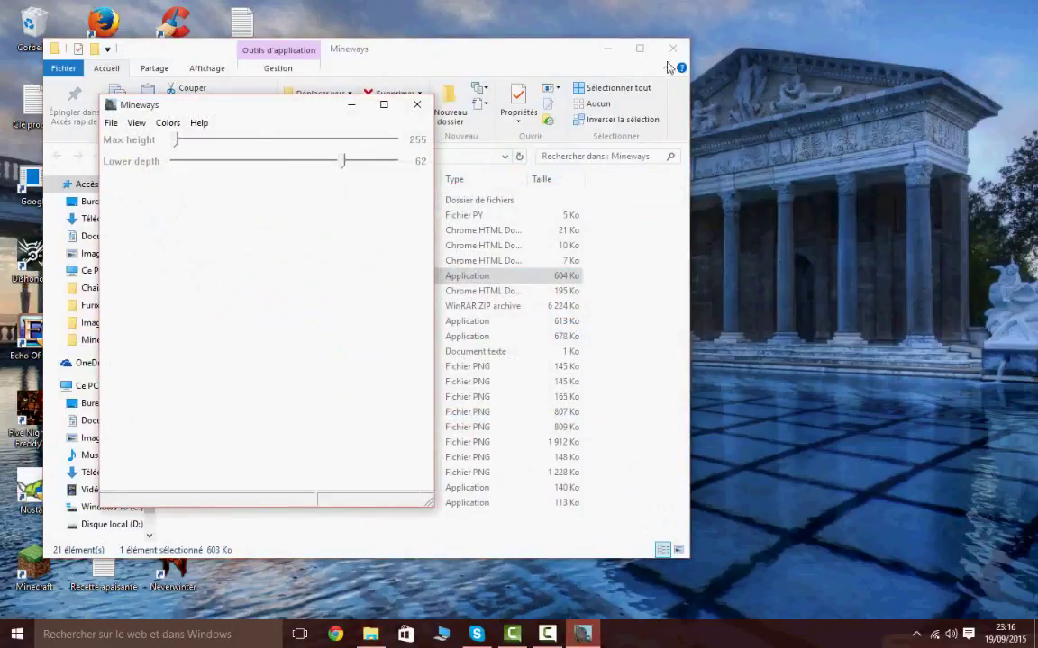
pyautogui.click(671, 49)
pyautogui.moveTo(271, 111); pyautogui.dragTo(497, 1)
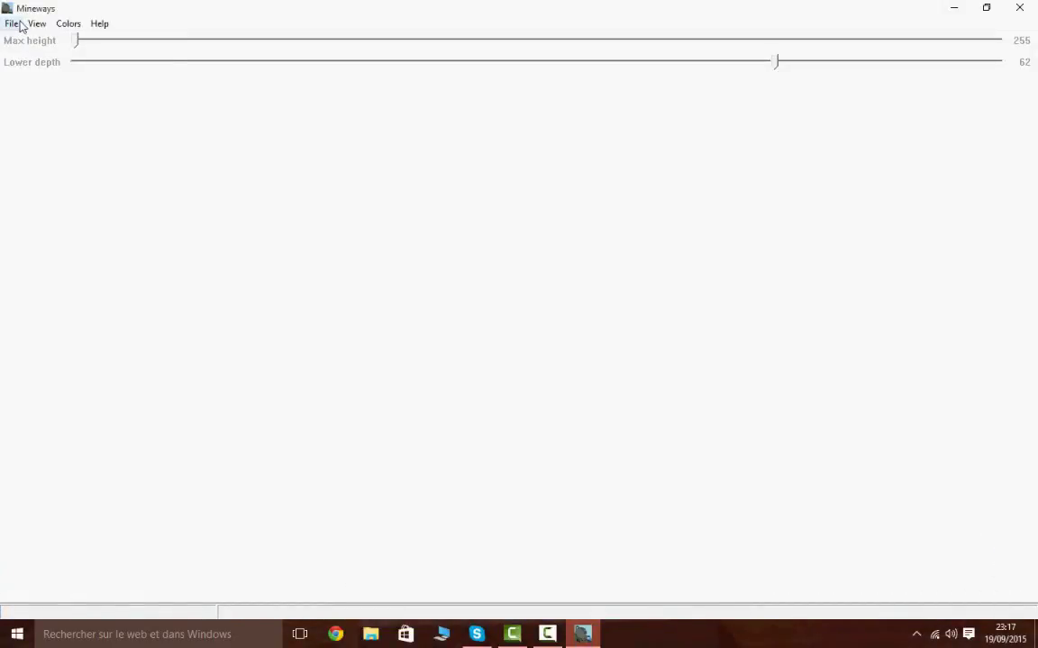
# Open the saved Minecraft world named New World in Mineways
pyautogui.click(13, 24)
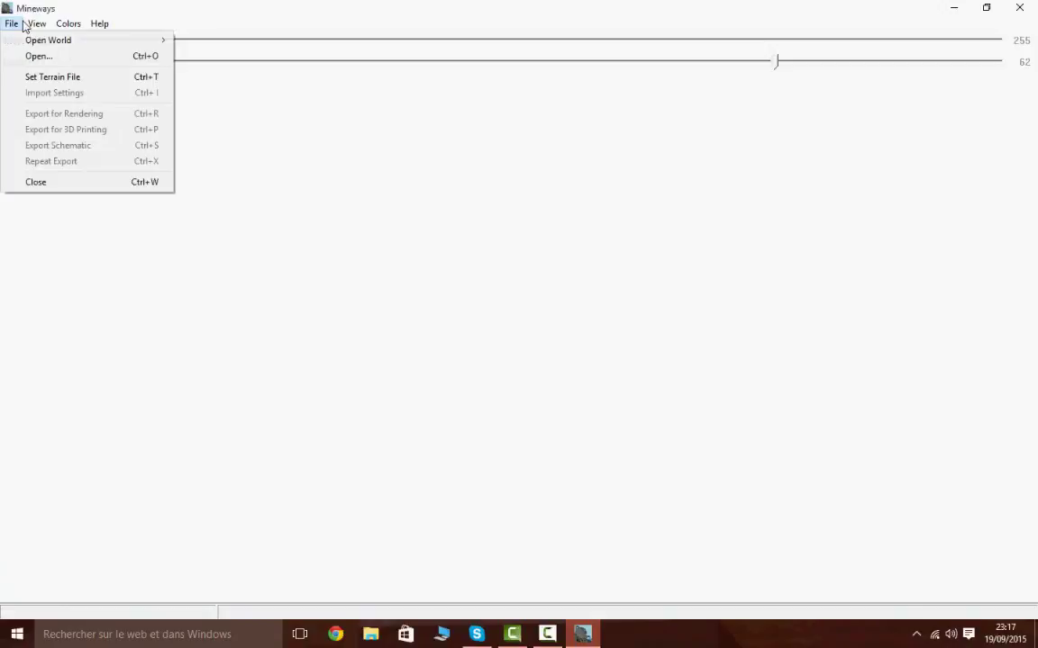
pyautogui.moveTo(42, 39)
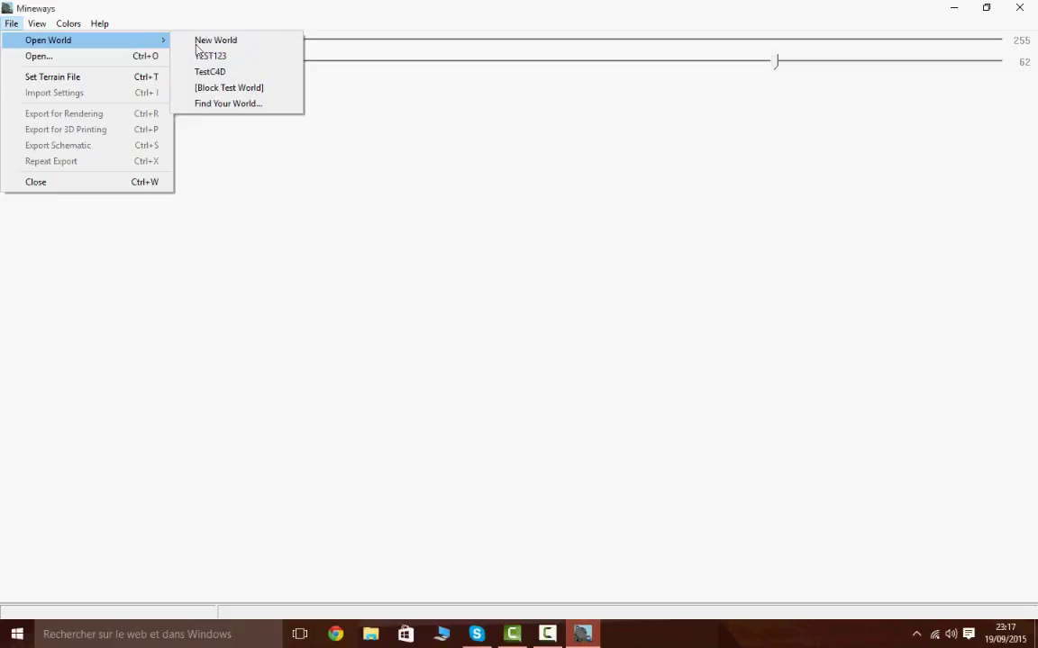
pyautogui.click(239, 41)
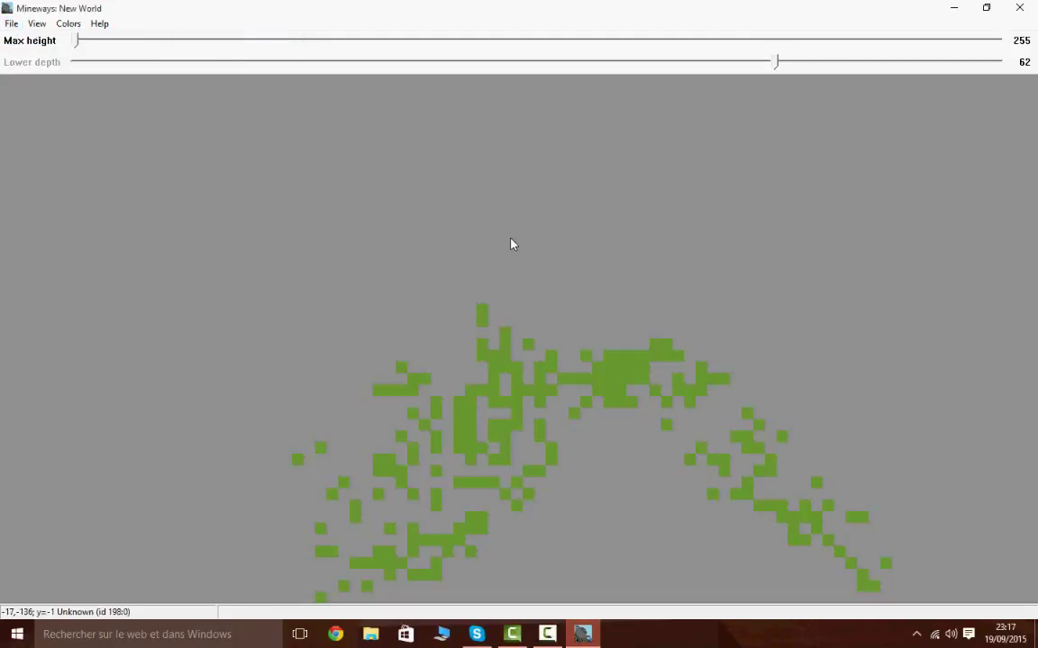
# Select a tight area around the obsidian volcano, about X -86 to -52 and Z 879 to 916, accepting the lower depth reset to 3
pyautogui.moveTo(551, 417); pyautogui.dragTo(522, 321)
pyautogui.moveTo(581, 448); pyautogui.dragTo(539, 334)
pyautogui.moveTo(573, 470); pyautogui.dragTo(567, 339)
pyautogui.moveTo(549, 544); pyautogui.dragTo(604, 403)
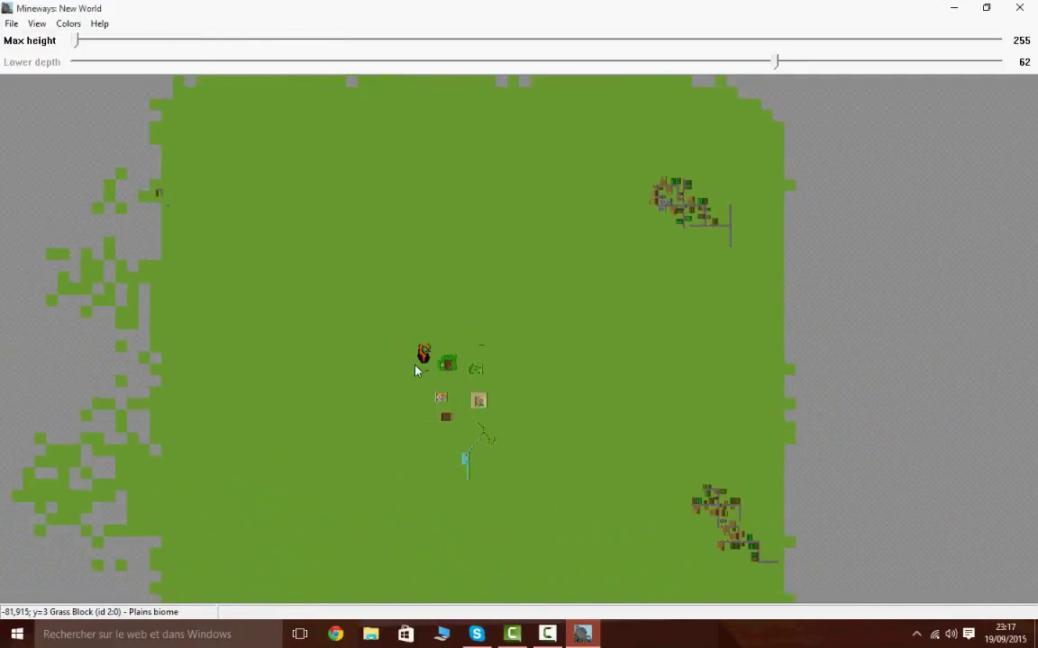
pyautogui.scroll(6, 416, 371)
pyautogui.scroll(-6, 324, 397)
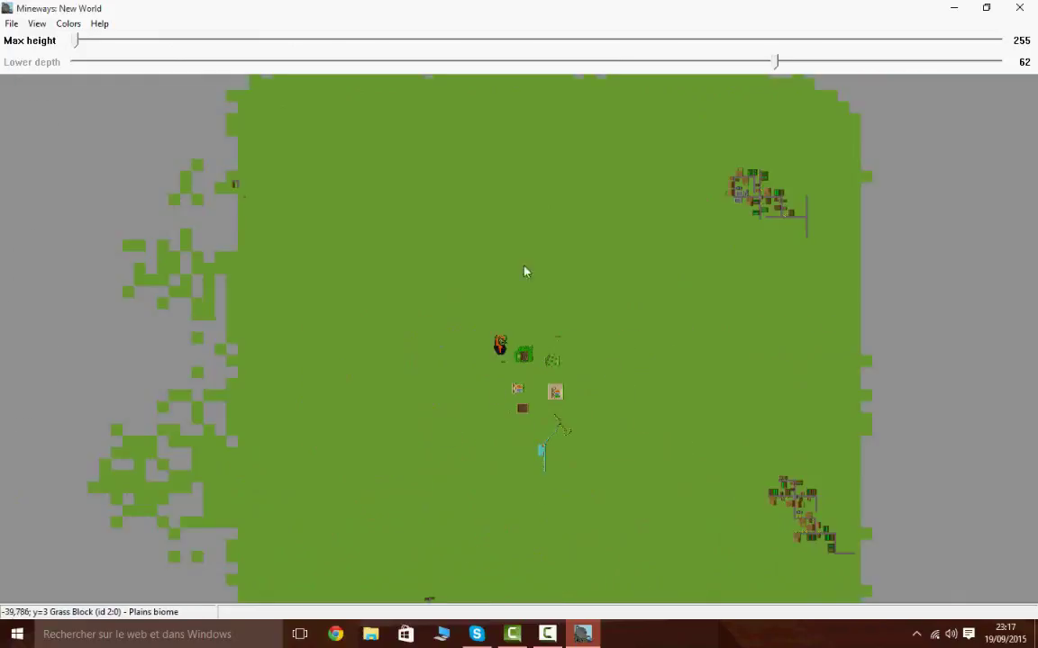
pyautogui.scroll(5, 579, 340)
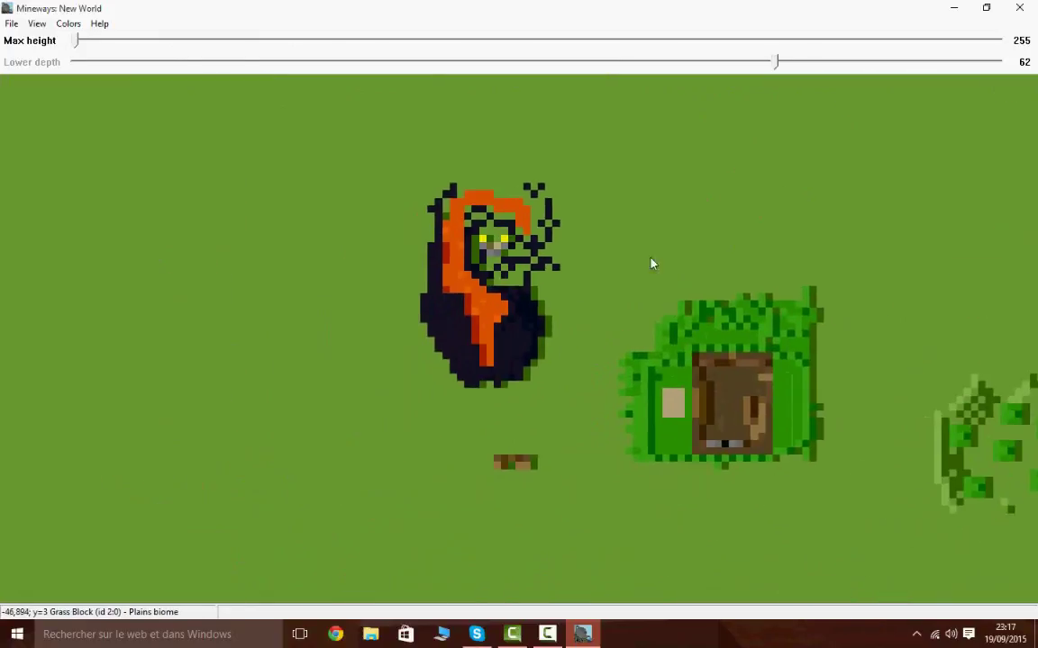
pyautogui.moveTo(432, 278); pyautogui.dragTo(457, 328)
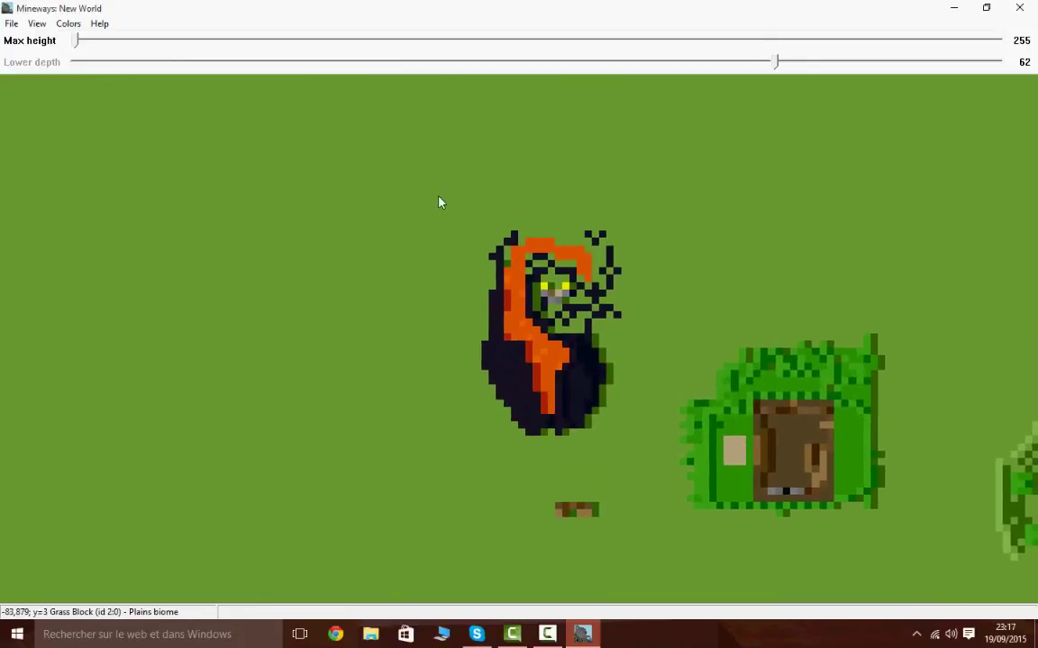
pyautogui.scroll(-3, 691, 250)
pyautogui.scroll(2, 623, 239)
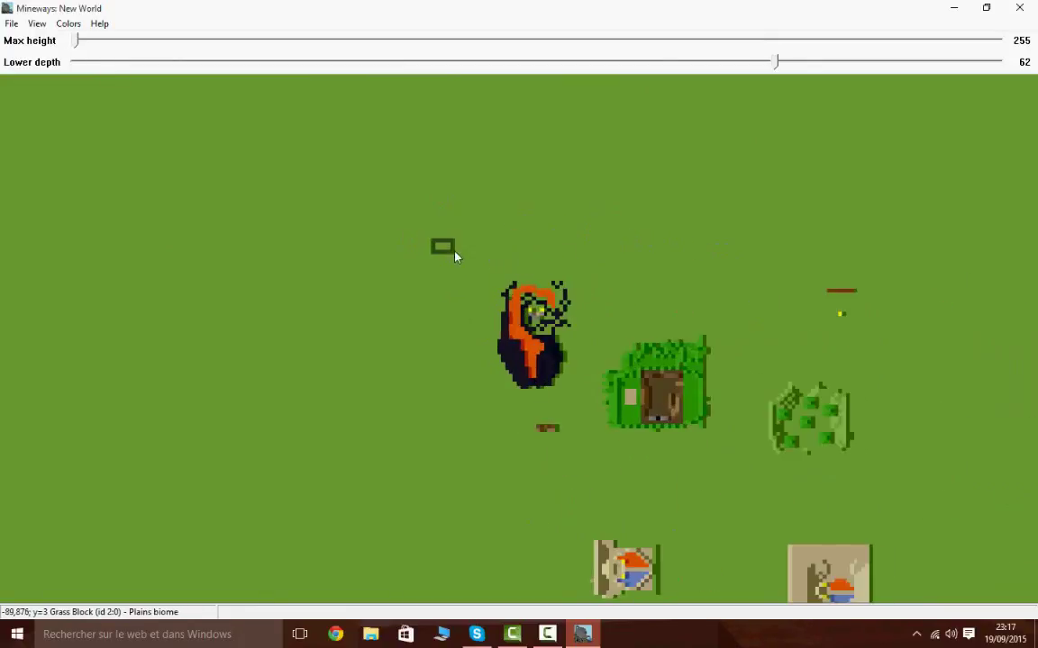
pyautogui.moveTo(454, 257); pyautogui.dragTo(595, 415, button='right')
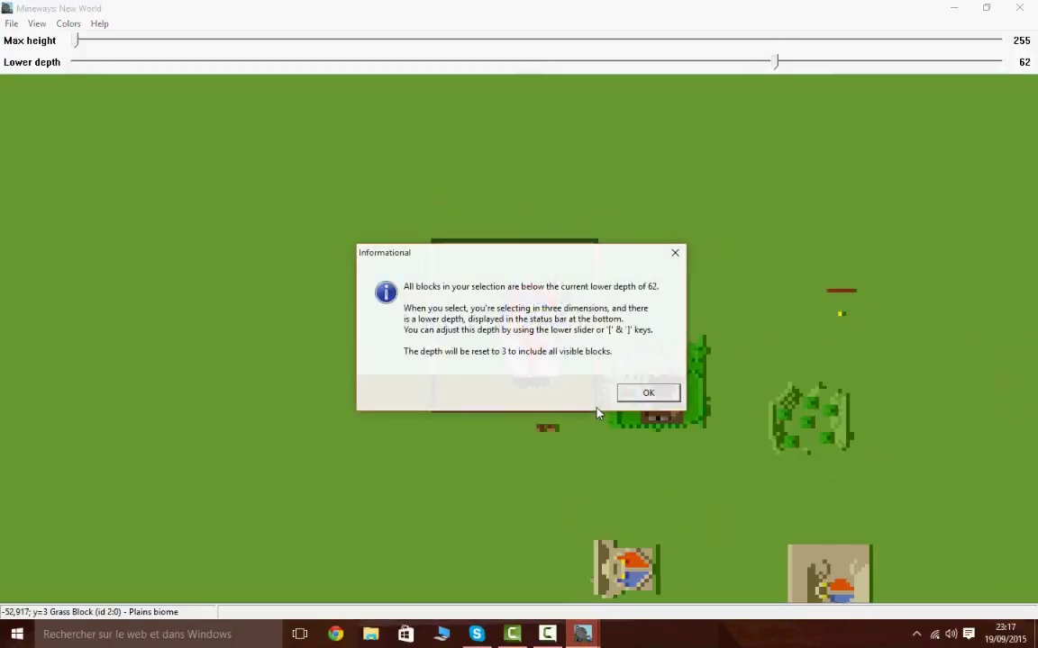
pyautogui.click(652, 397)
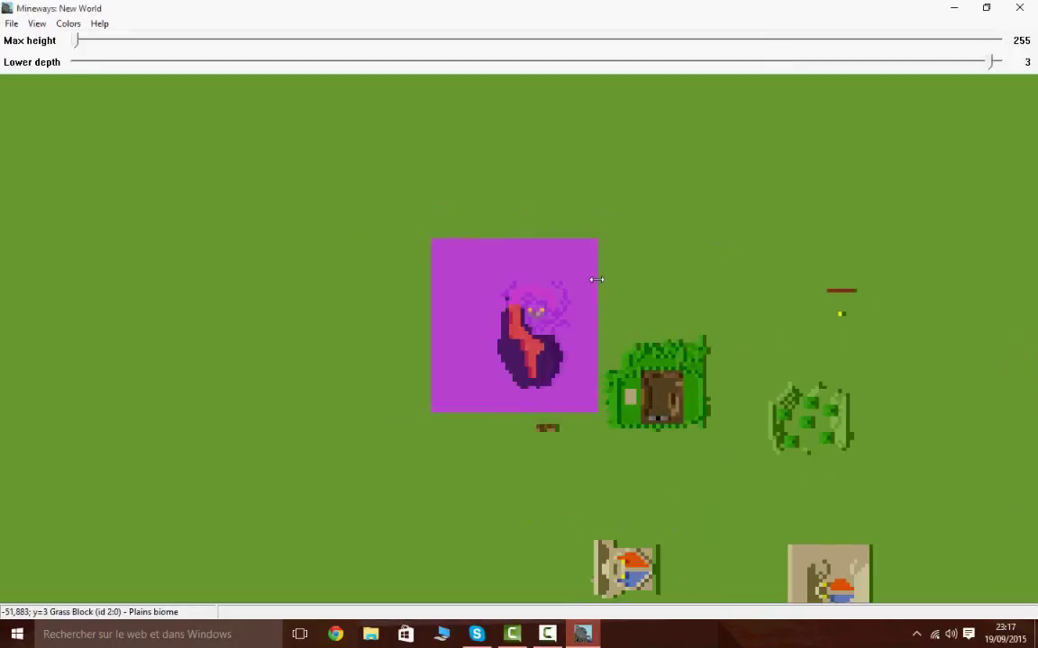
pyautogui.moveTo(462, 262); pyautogui.dragTo(596, 412, button='right')
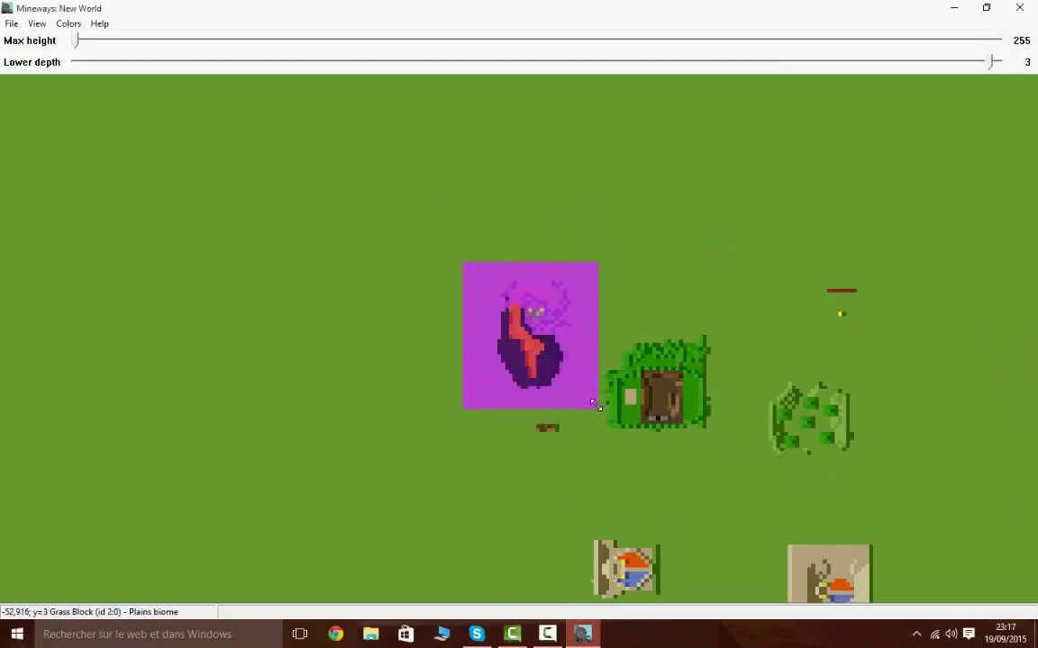
pyautogui.scroll(-5, 594, 405)
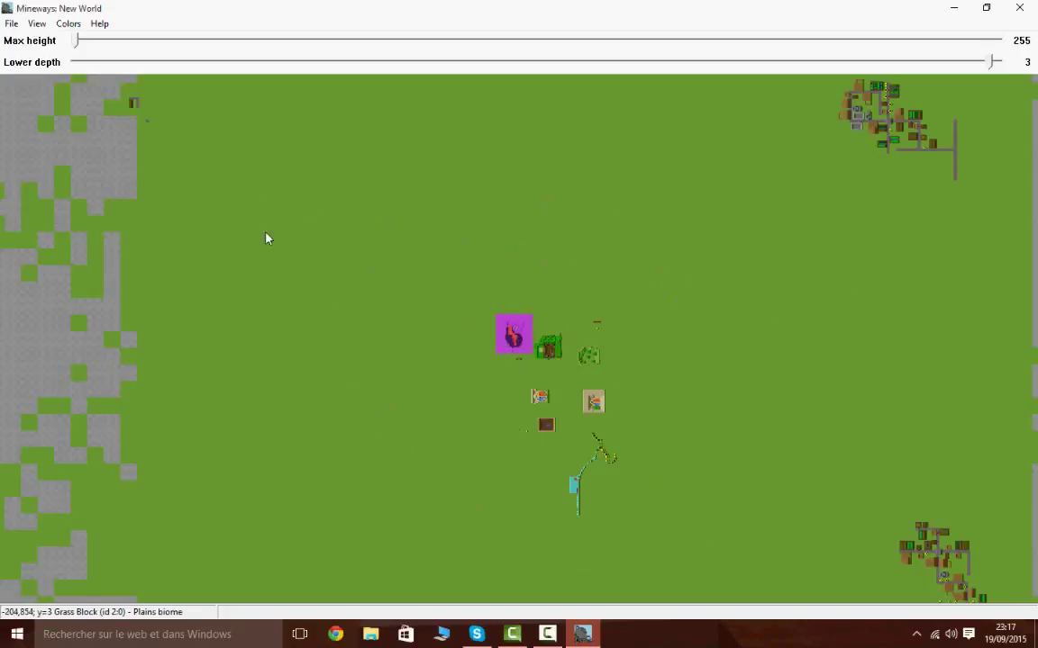
# Set the terrain file to the terrainExt texture variant whose name ends in Craft, from the Mineways folder
pyautogui.click(10, 25)
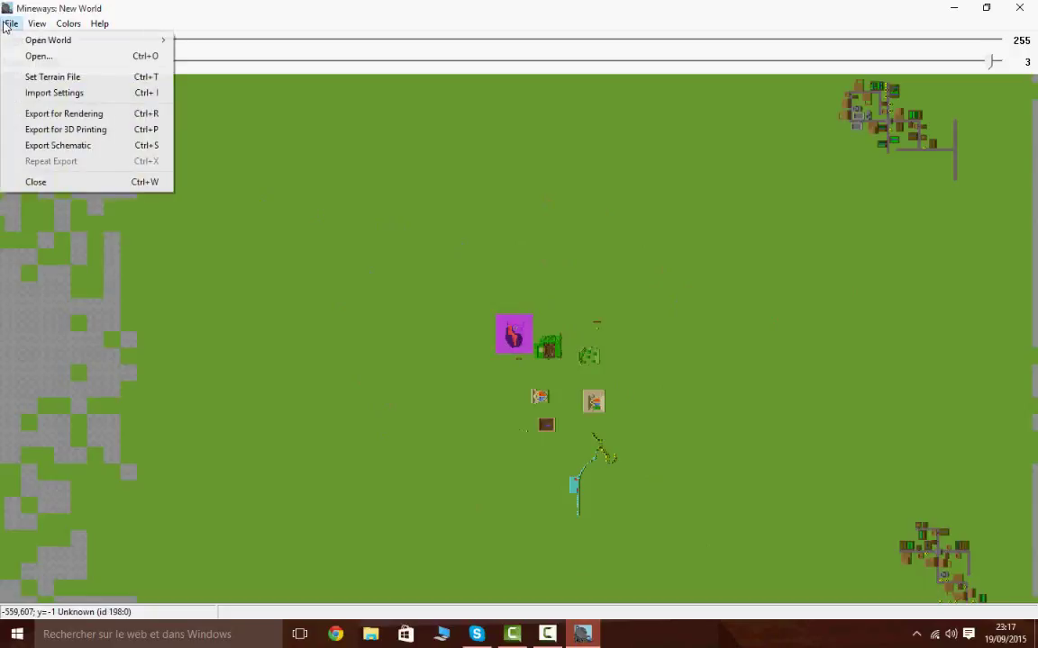
pyautogui.click(77, 80)
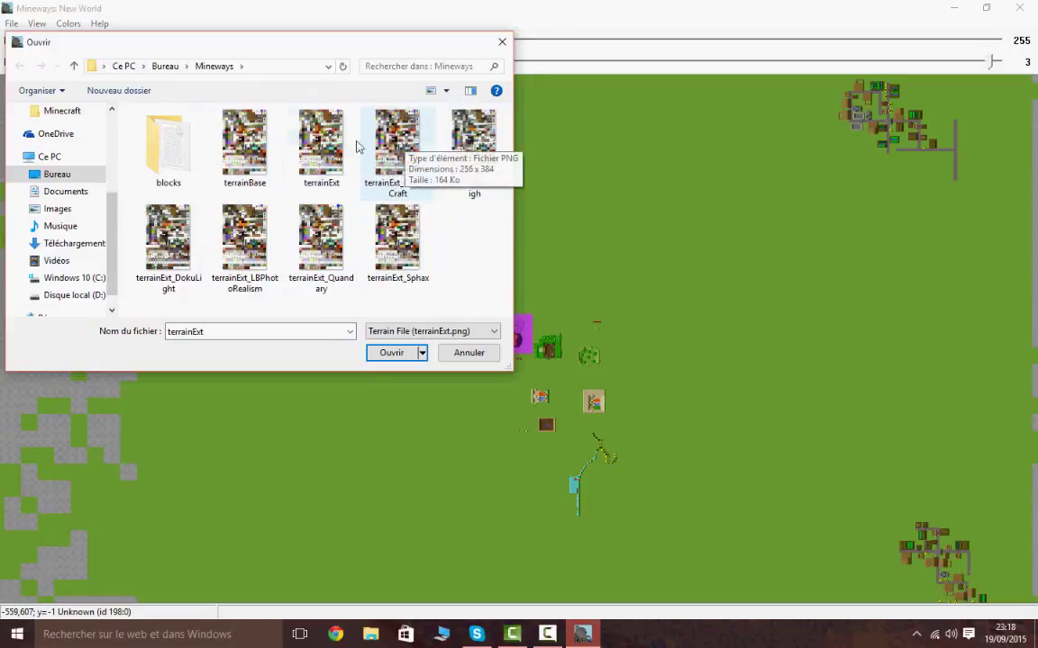
pyautogui.doubleClick(401, 155)
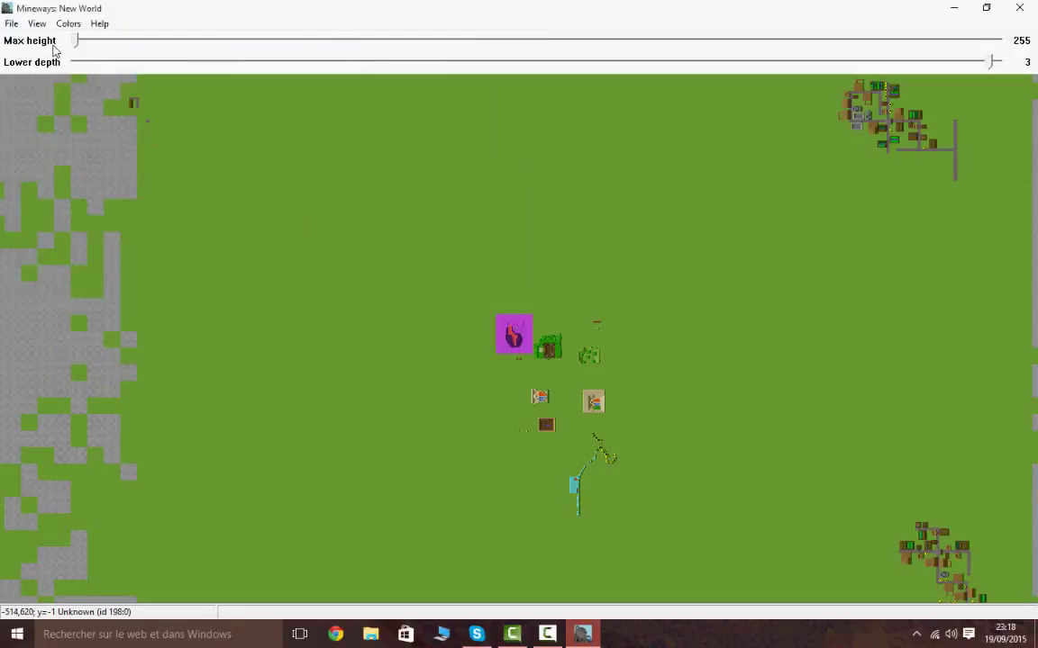
# Start an export for rendering and create and open a new folder named Tutoriel in the desktop's Images C4D folder as its destination
pyautogui.click(13, 24)
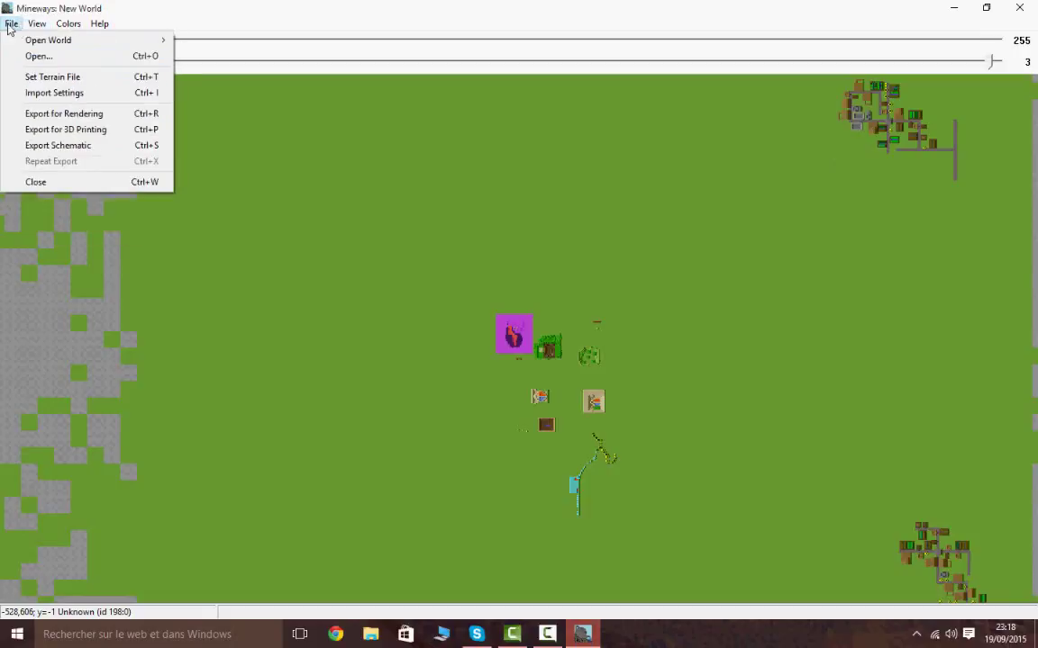
pyautogui.click(100, 116)
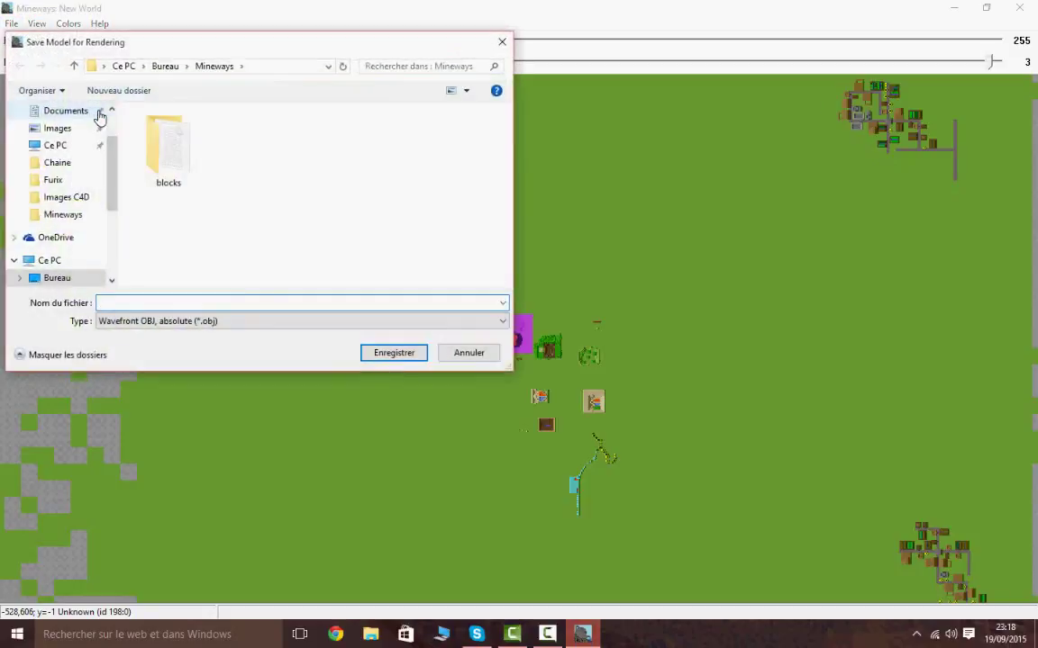
pyautogui.scroll(2, 72, 209)
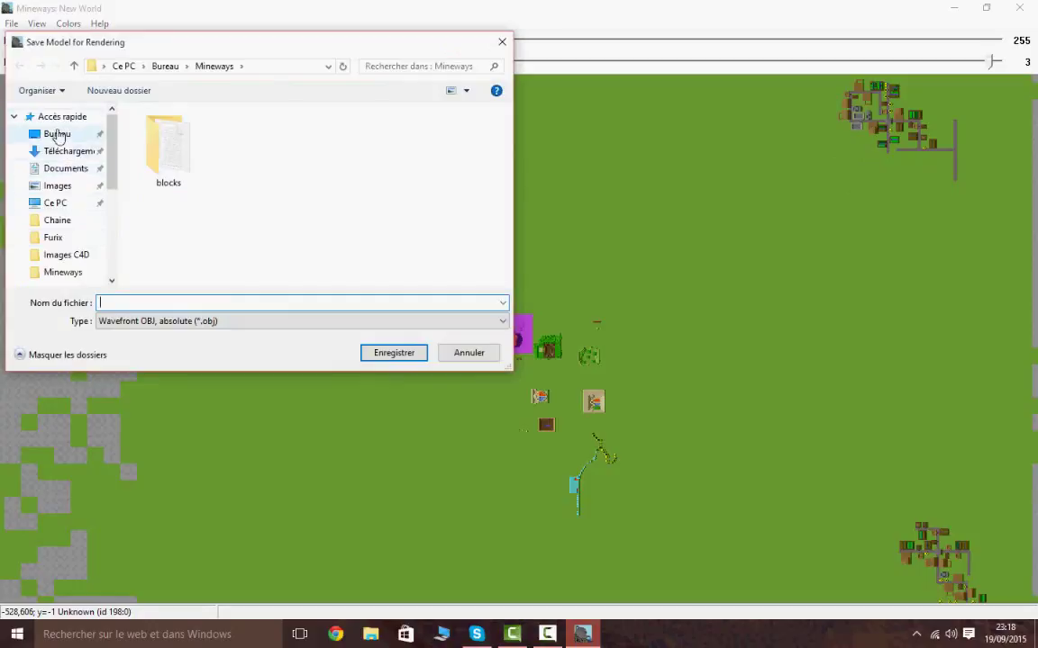
pyautogui.click(58, 135)
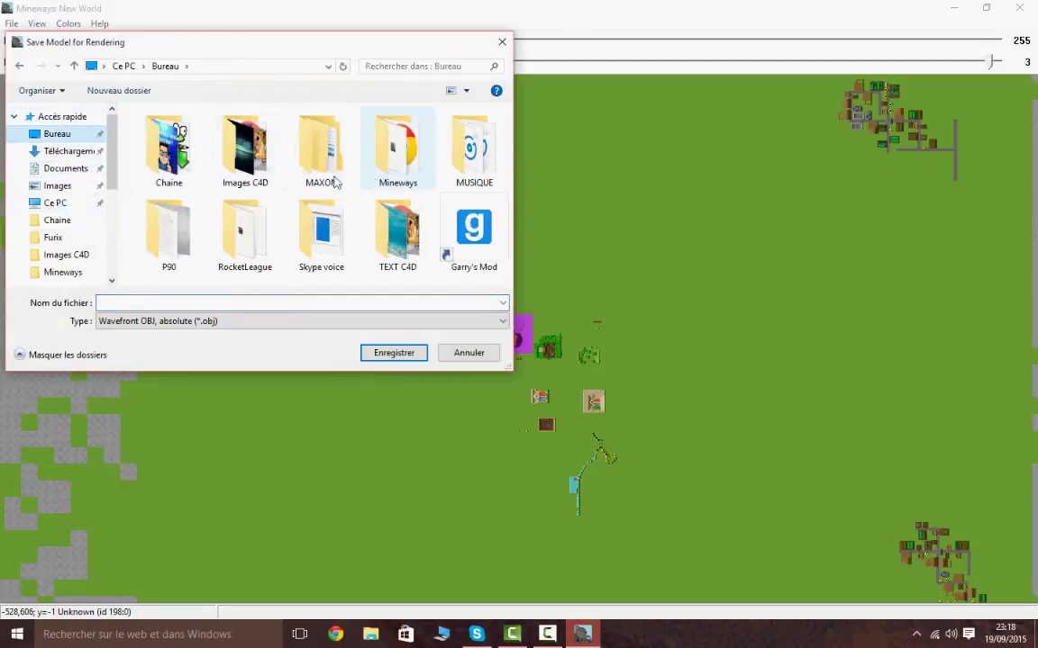
pyautogui.doubleClick(245, 146)
pyautogui.click(122, 91)
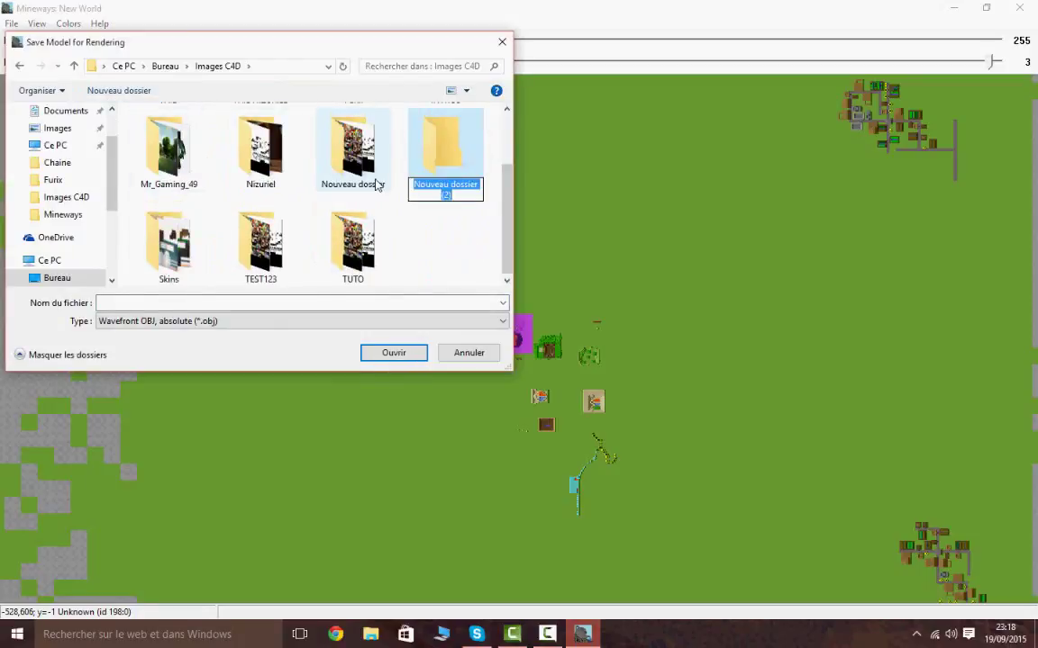
pyautogui.write('T')
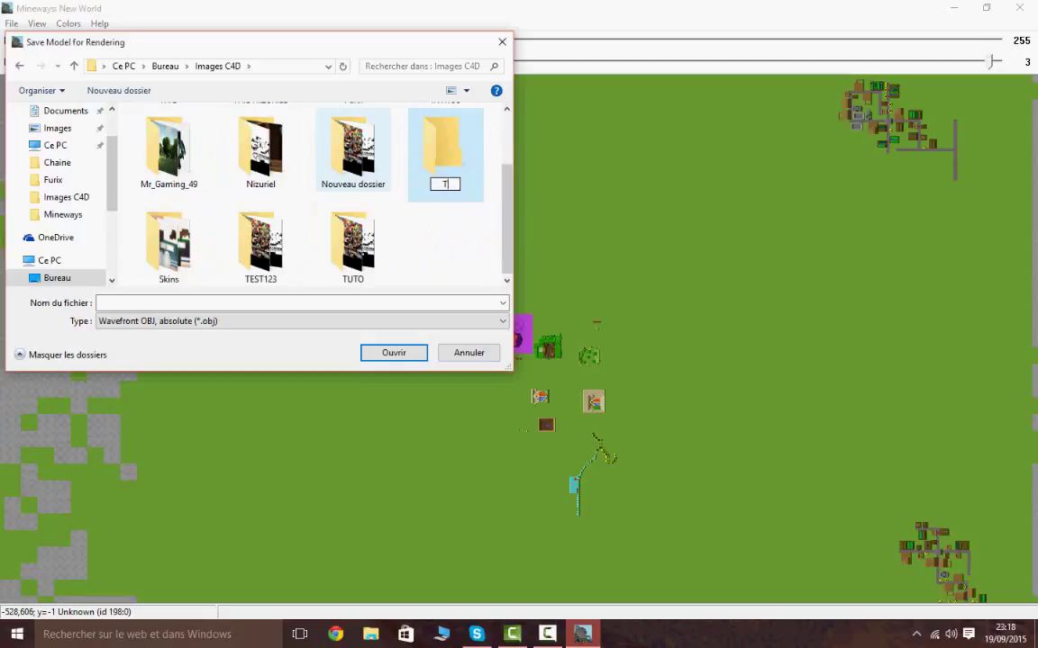
pyautogui.write('utorie')
pyautogui.press('BackSpace')
pyautogui.write('riel')
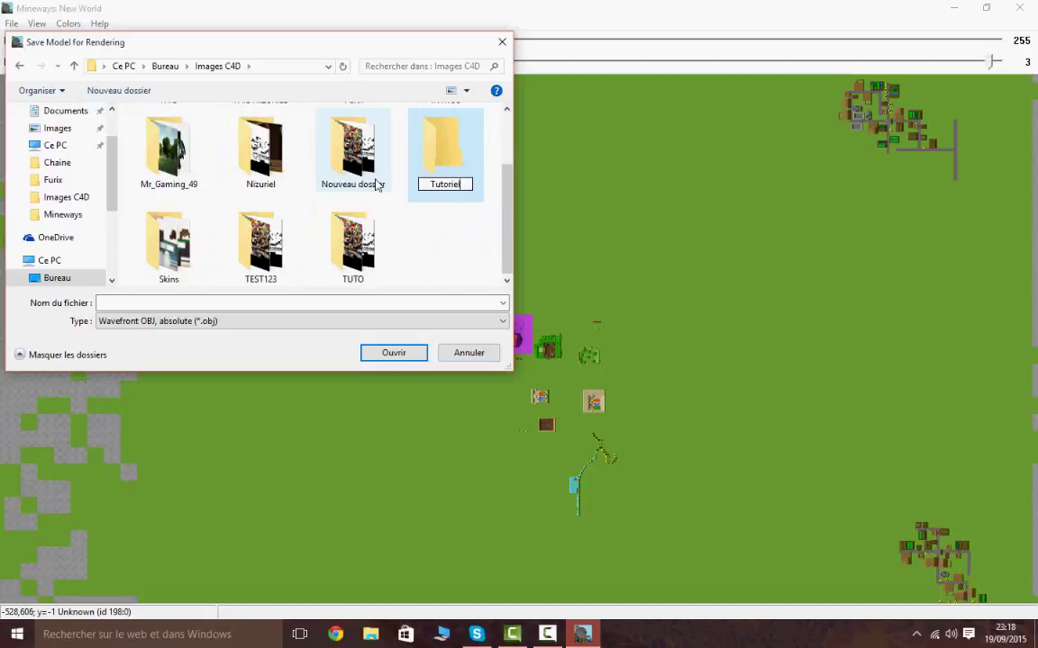
pyautogui.press('Return')
pyautogui.doubleClick(433, 160)
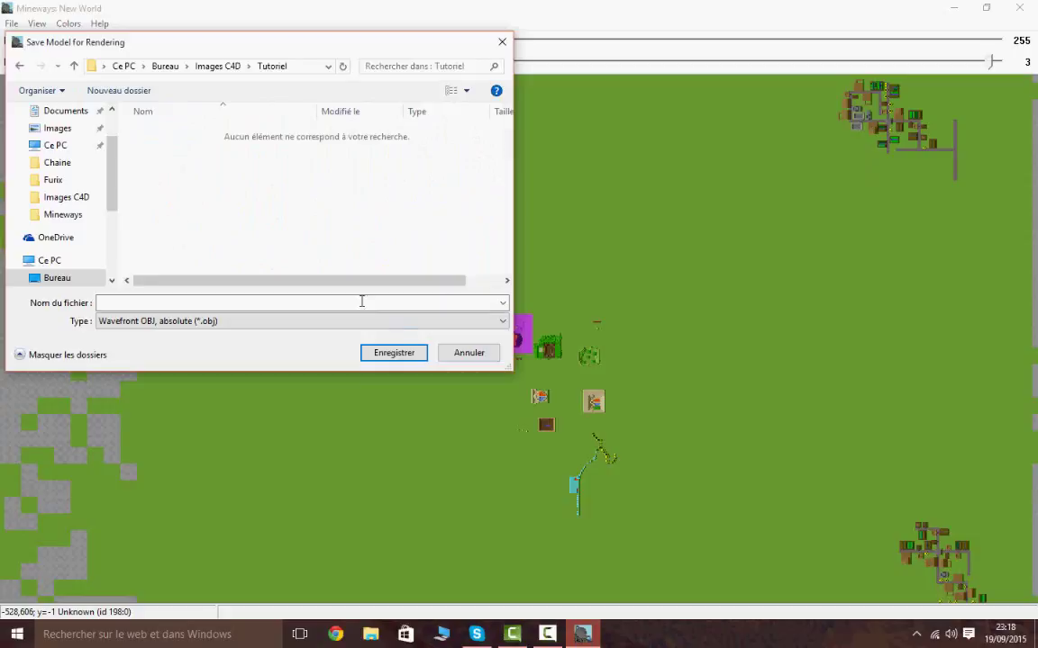
# Name the model Tutoriel as Wavefront OBJ, absolute, and export it with the preset options and full color texture patterns
pyautogui.click(259, 301)
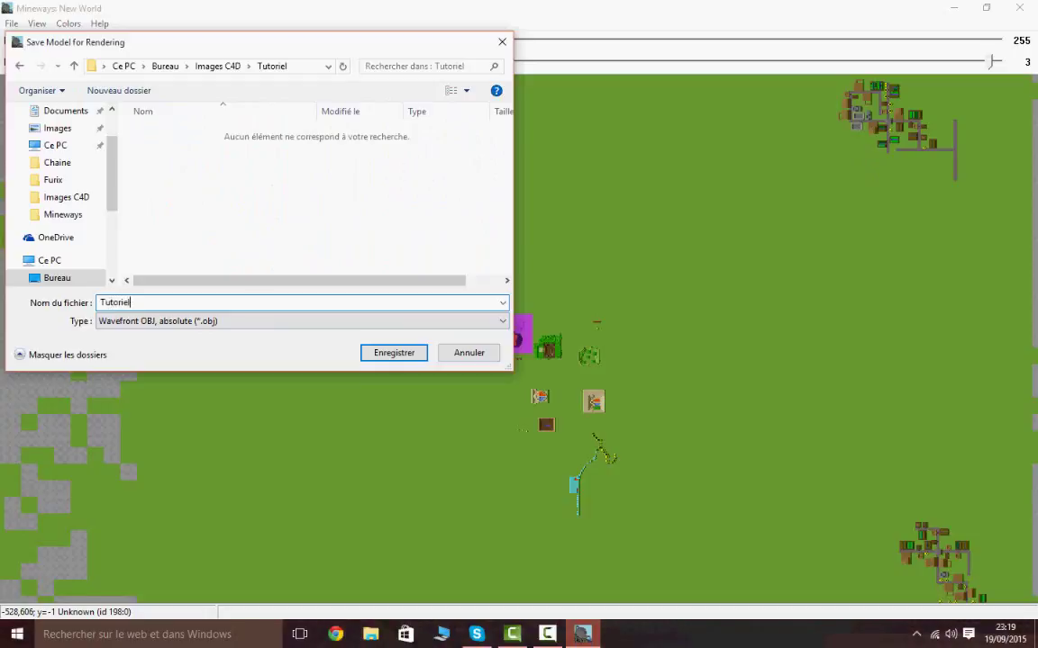
pyautogui.click(393, 352)
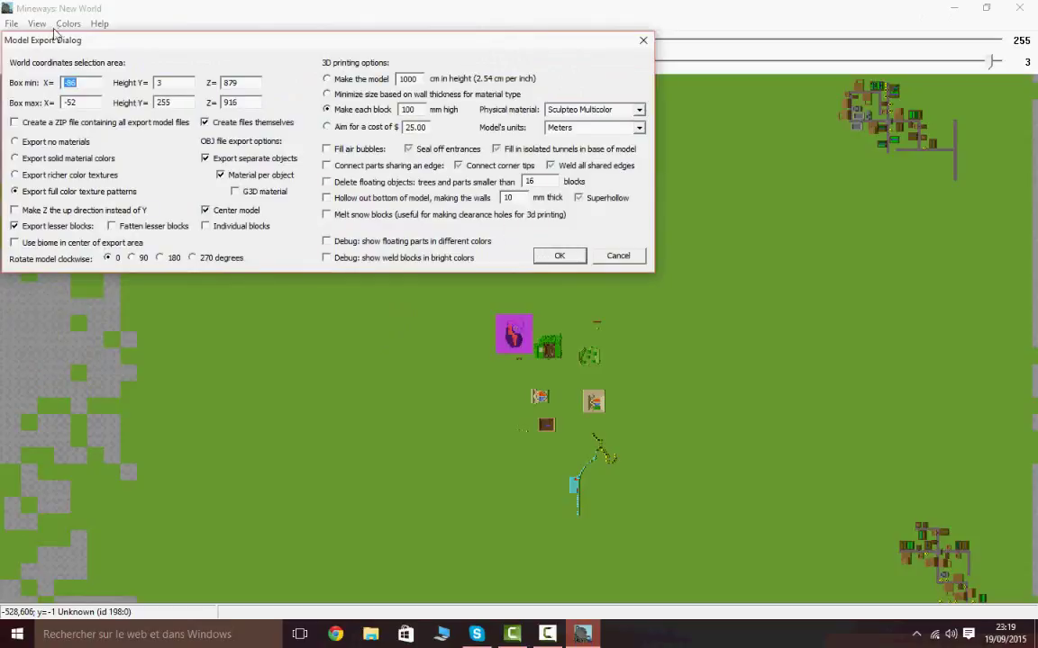
pyautogui.click(557, 257)
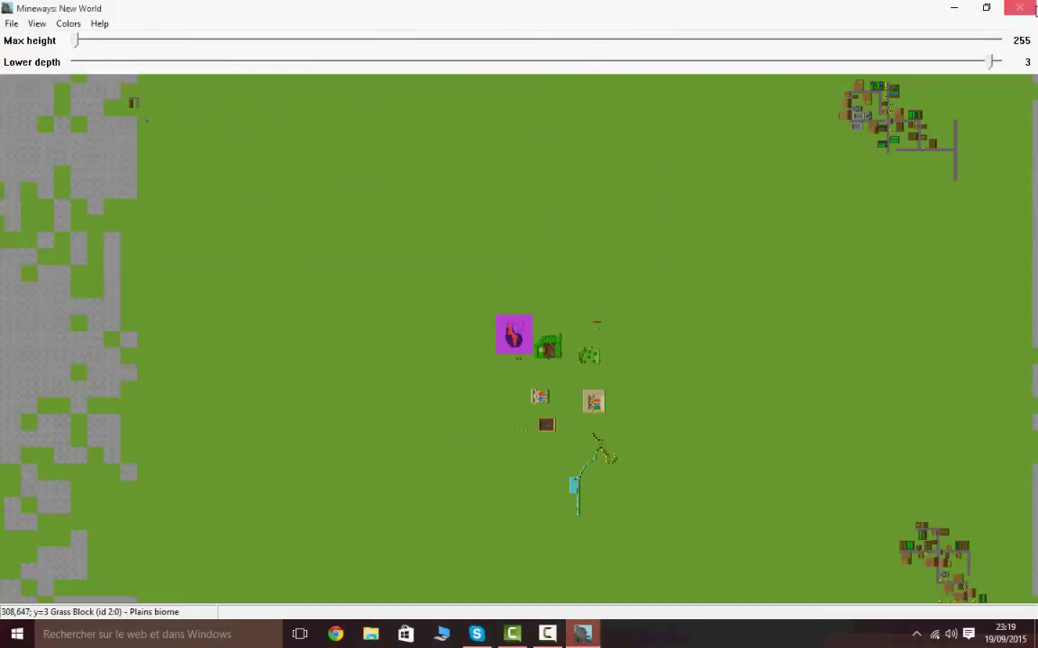
# Close Mineways and return to the desktop with no icons selected
pyautogui.click(1029, 6)
pyautogui.moveTo(432, 95); pyautogui.dragTo(731, 439)
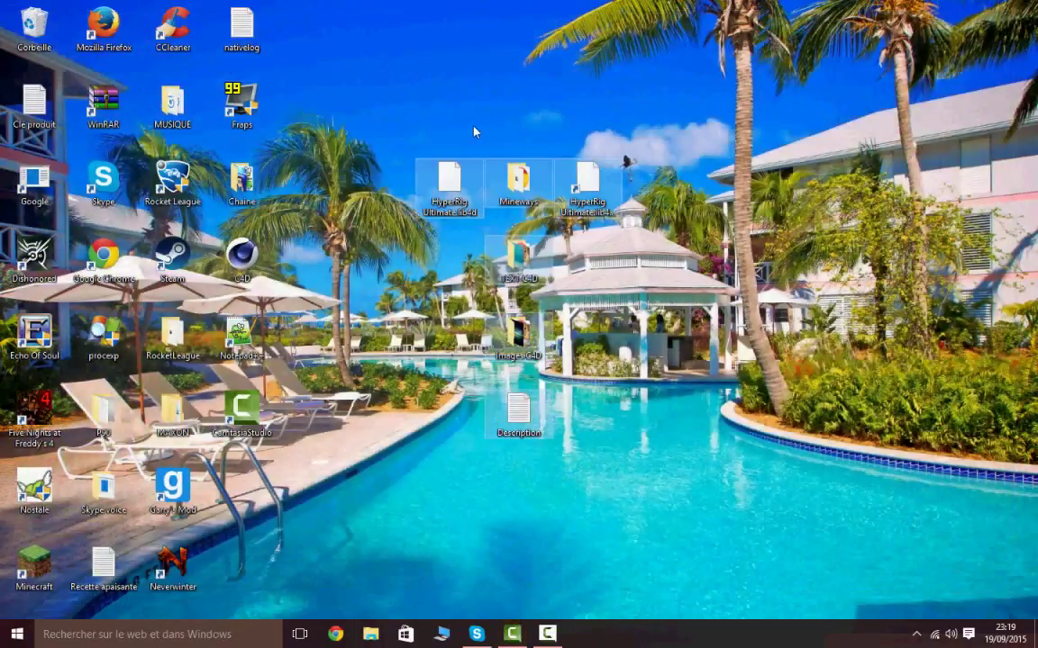
pyautogui.click(384, 119)
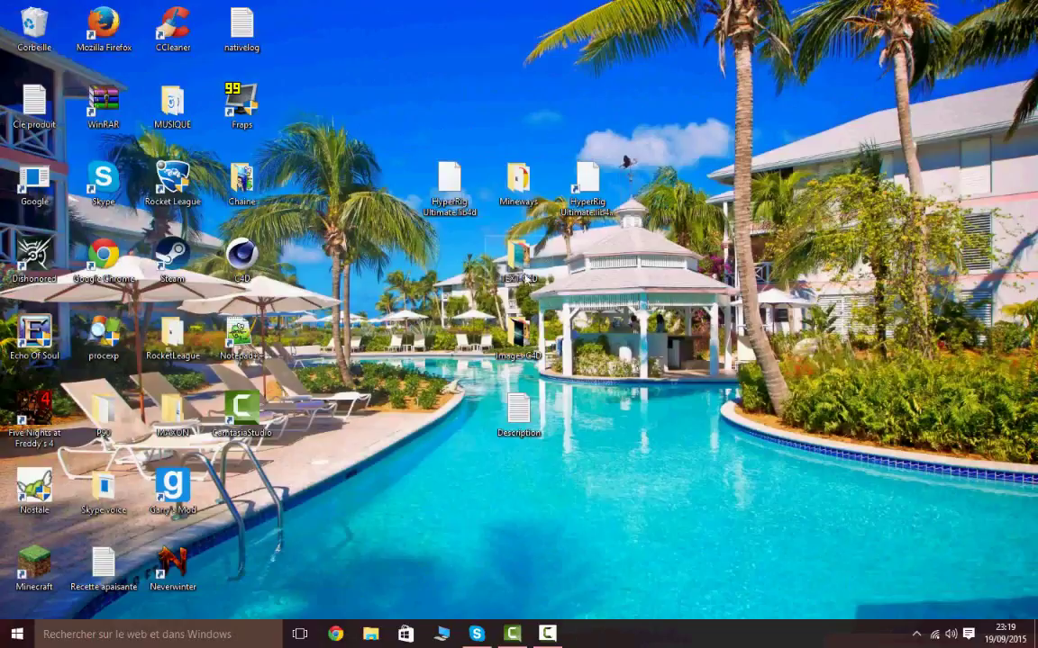
# Open the Tutoriel export folder inside the desktop's Images C4D folder
pyautogui.doubleClick(533, 338)
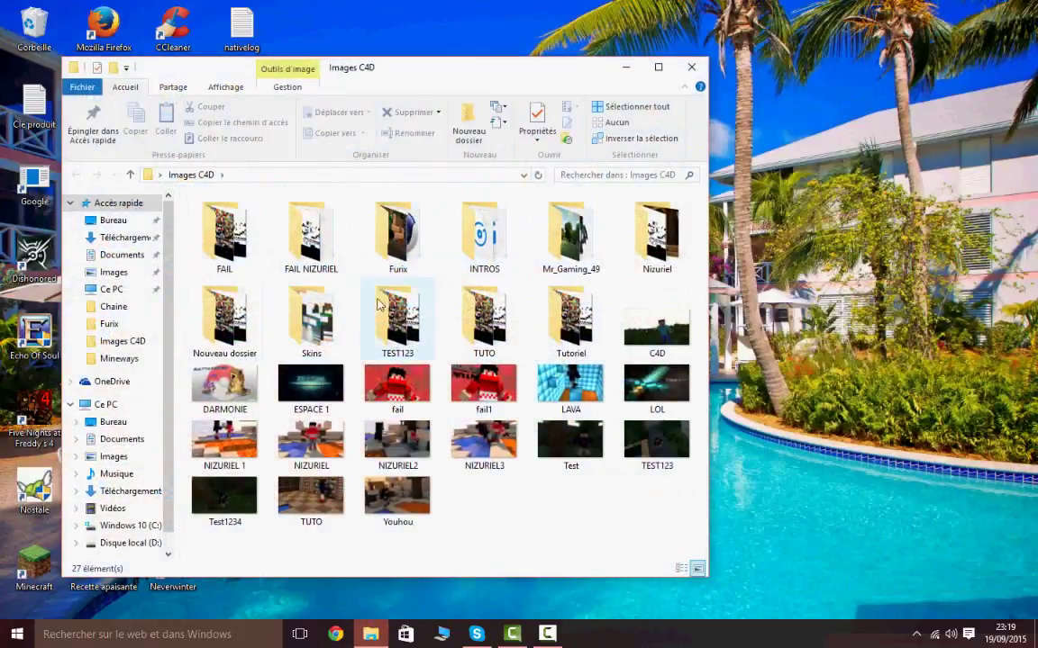
pyautogui.doubleClick(555, 332)
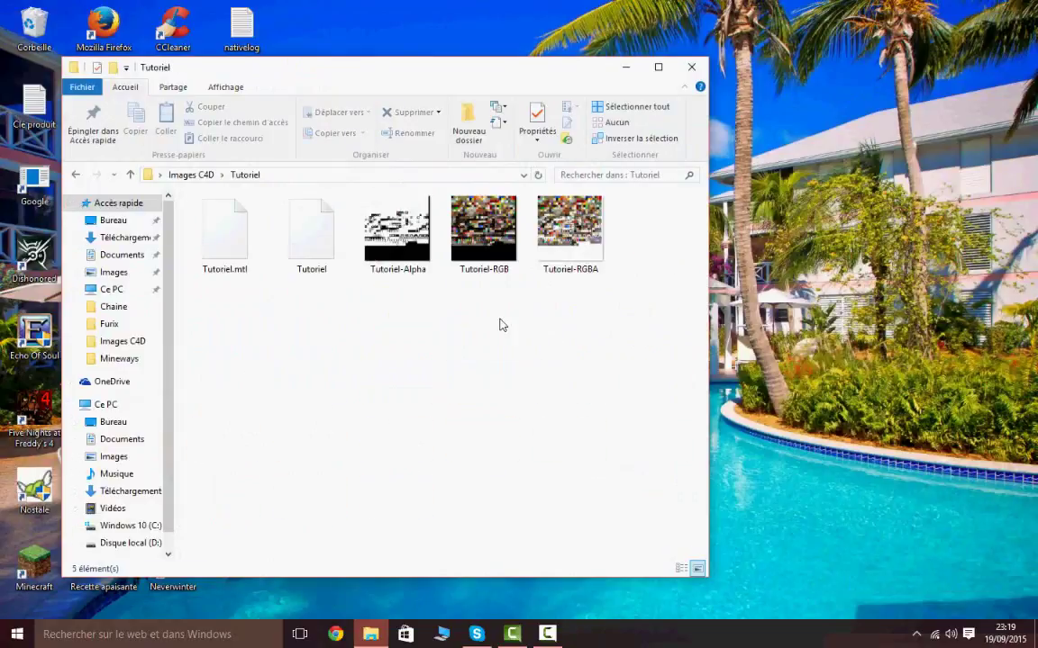
pyautogui.hotkey('alt', 'Left')
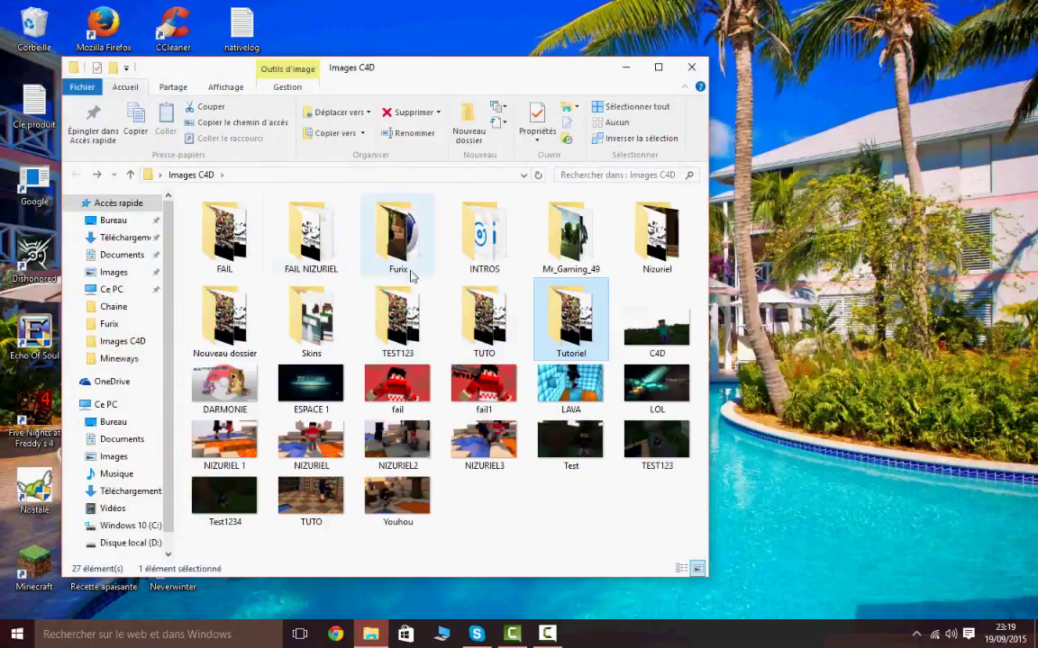
pyautogui.doubleClick(563, 309)
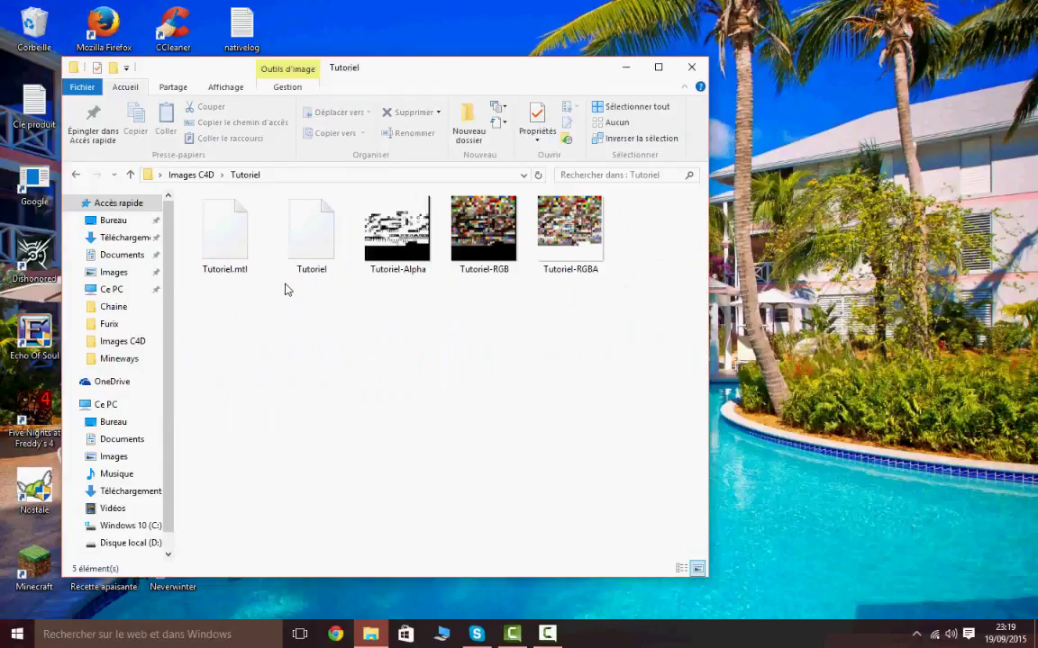
# Widen the folder window, show the exported files in the Details view and select all of them
pyautogui.moveTo(708, 347); pyautogui.dragTo(921, 354)
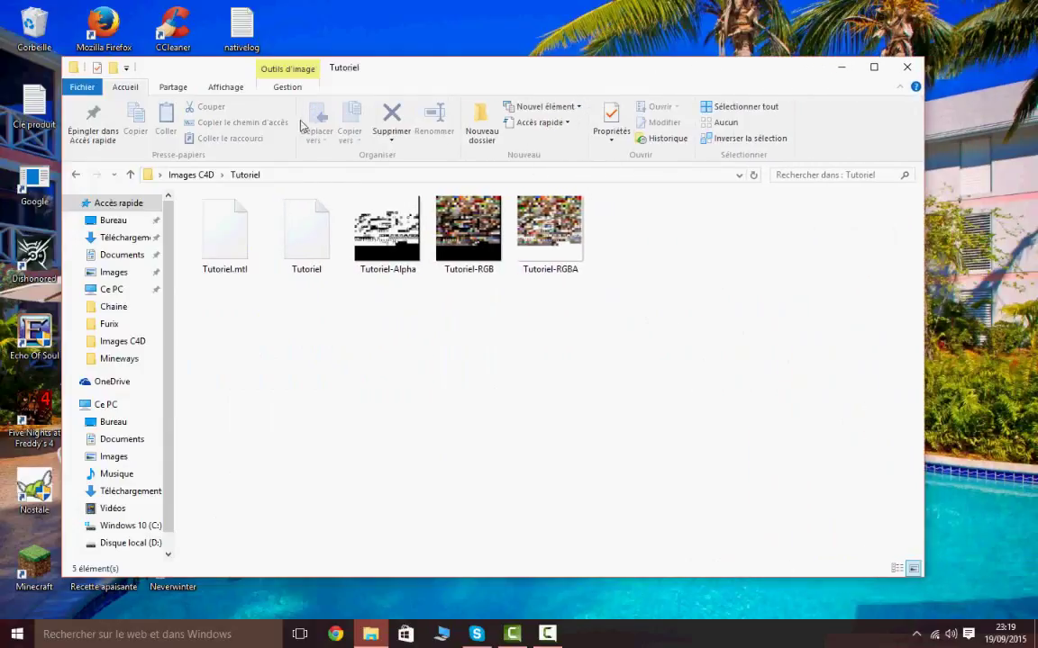
pyautogui.click(220, 88)
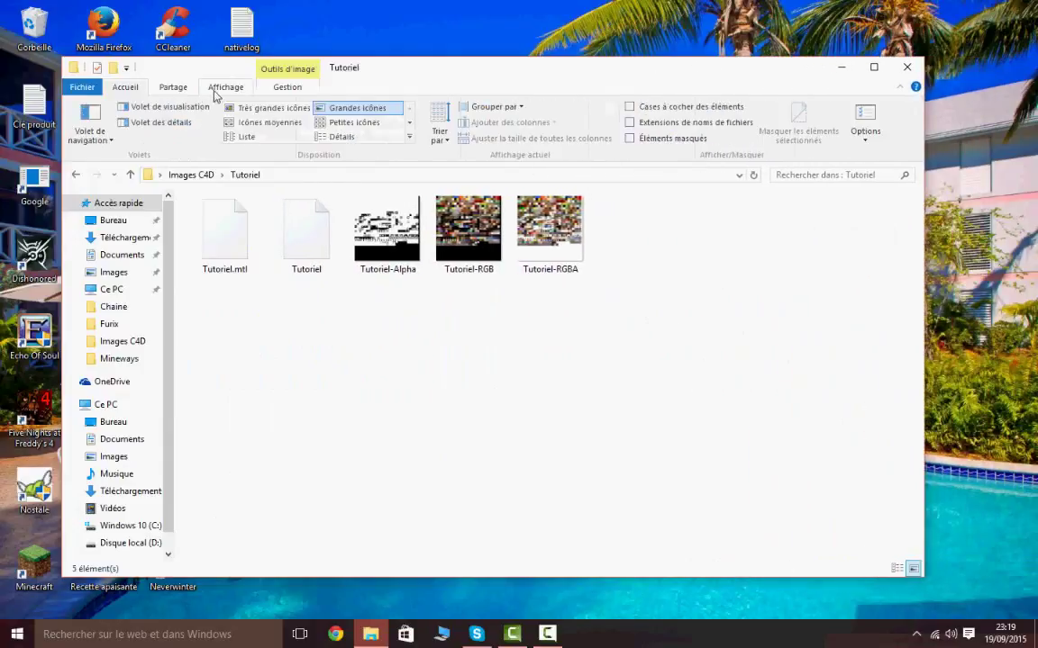
pyautogui.click(349, 137)
pyautogui.moveTo(241, 290); pyautogui.dragTo(254, 191)
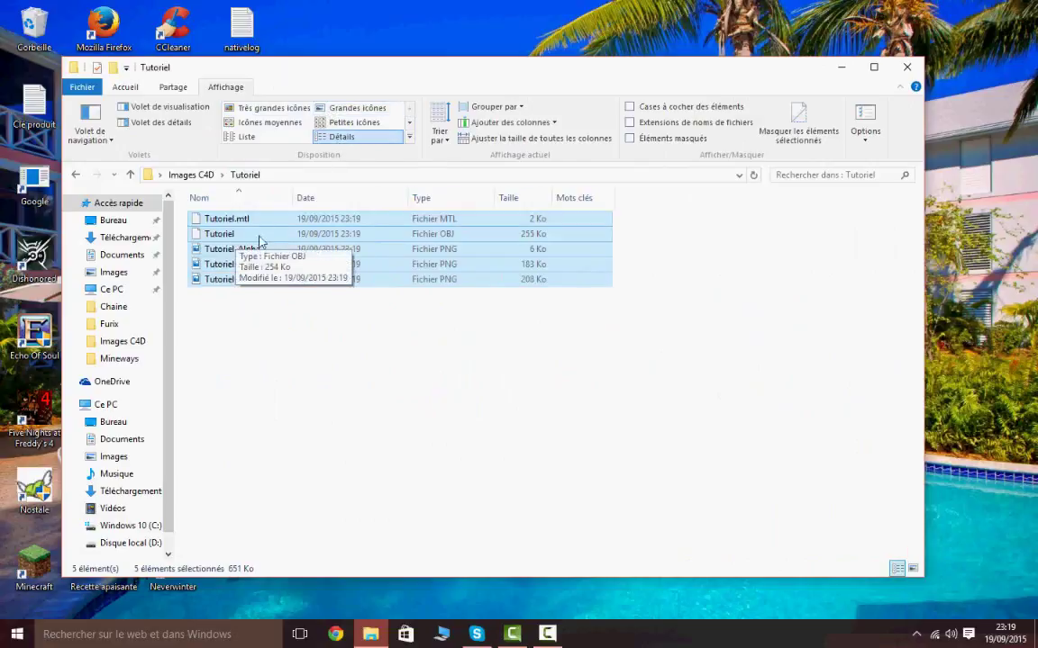
# Select the exported Tutoriel OBJ file and show the folder's files as large icons
pyautogui.click(471, 220)
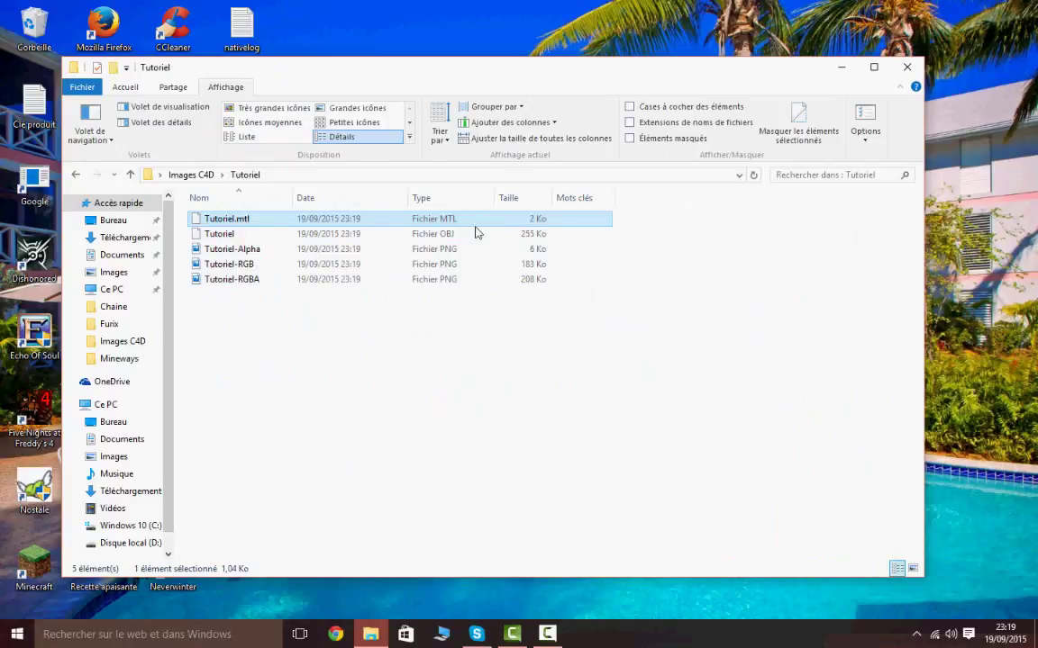
pyautogui.click(464, 235)
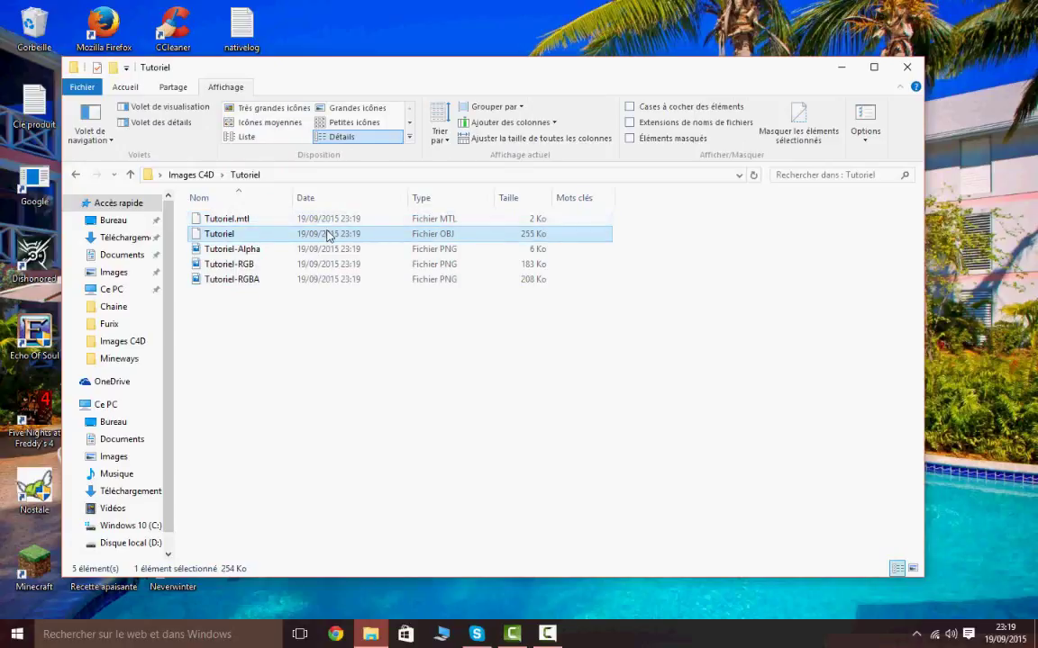
pyautogui.click(358, 108)
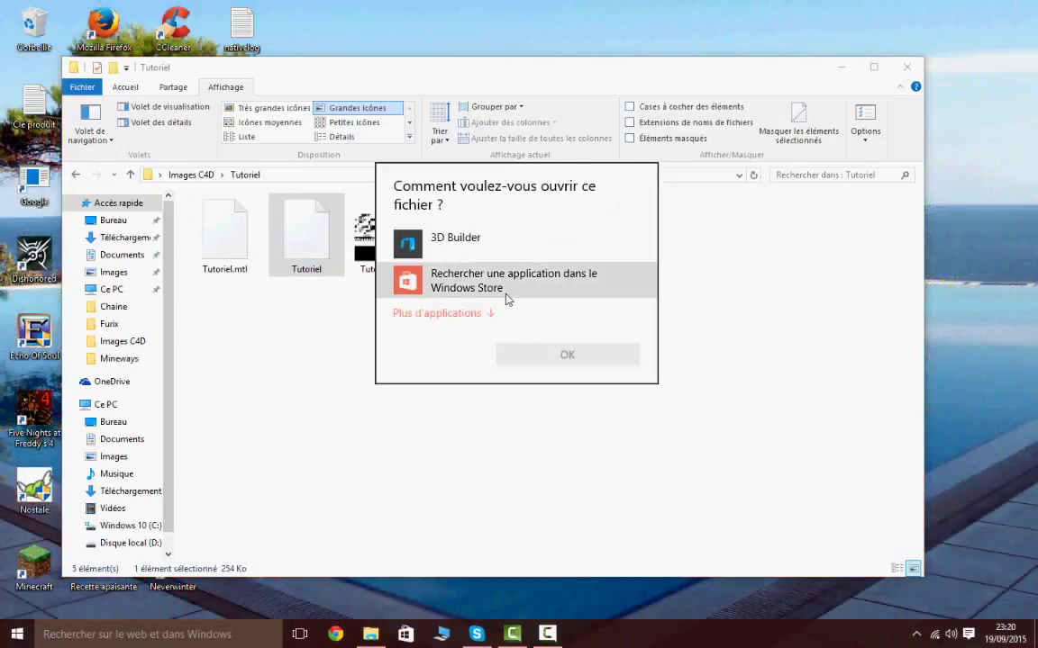
# Browse the Programmes folder on the C: drive for another application to open the Tutoriel OBJ file
pyautogui.click(463, 315)
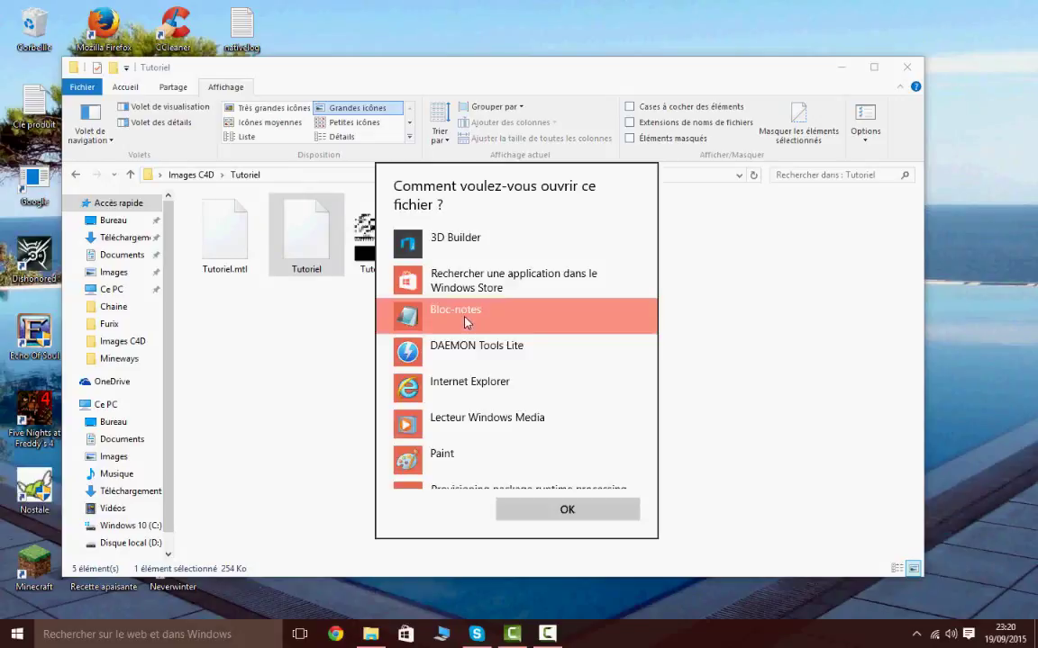
pyautogui.scroll(-3, 513, 361)
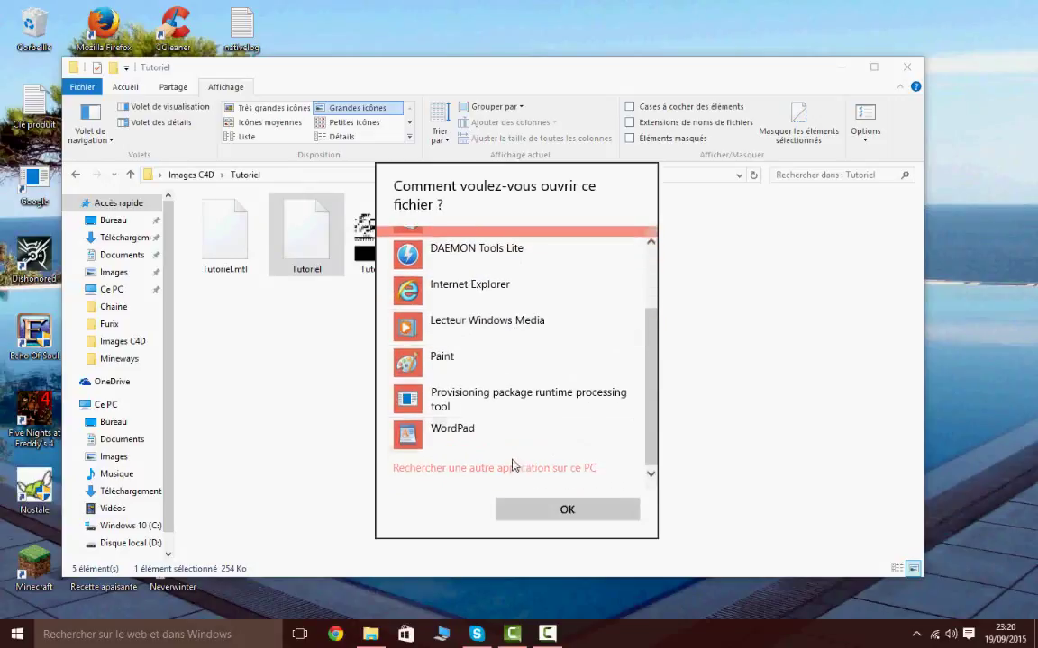
pyautogui.click(566, 467)
pyautogui.scroll(-2, 343, 204)
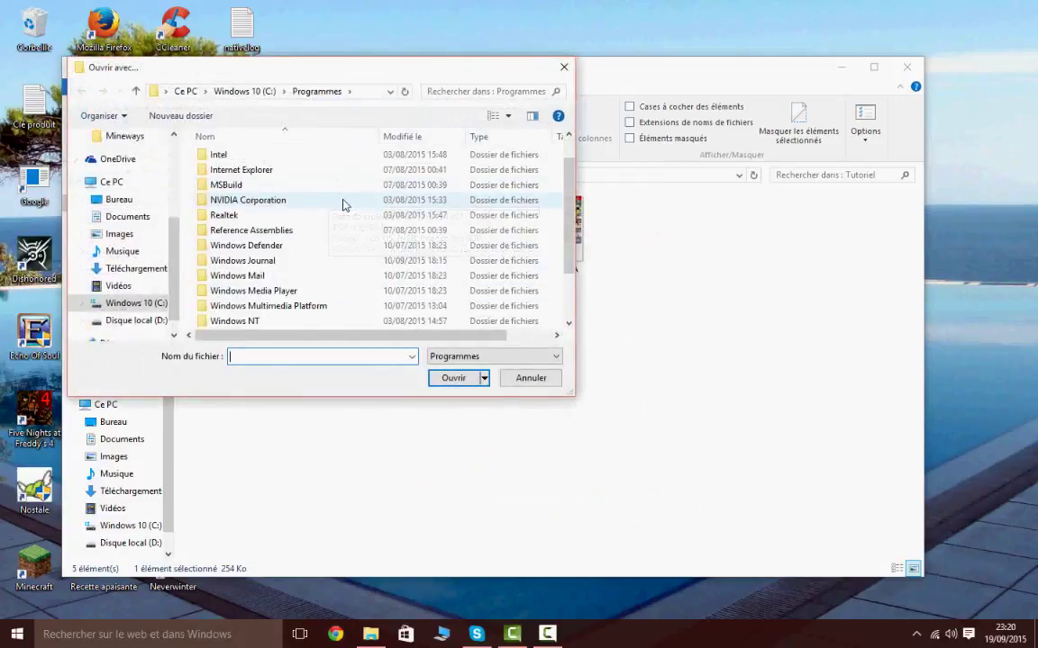
pyautogui.scroll(2, 351, 207)
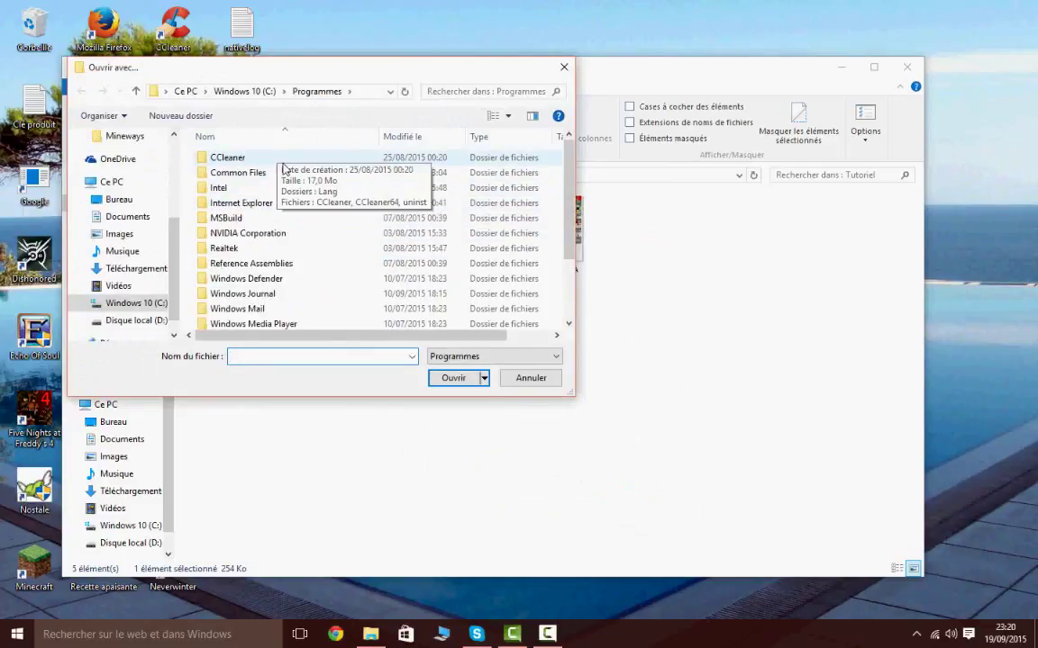
pyautogui.scroll(-2, 289, 180)
pyautogui.scroll(2, 296, 206)
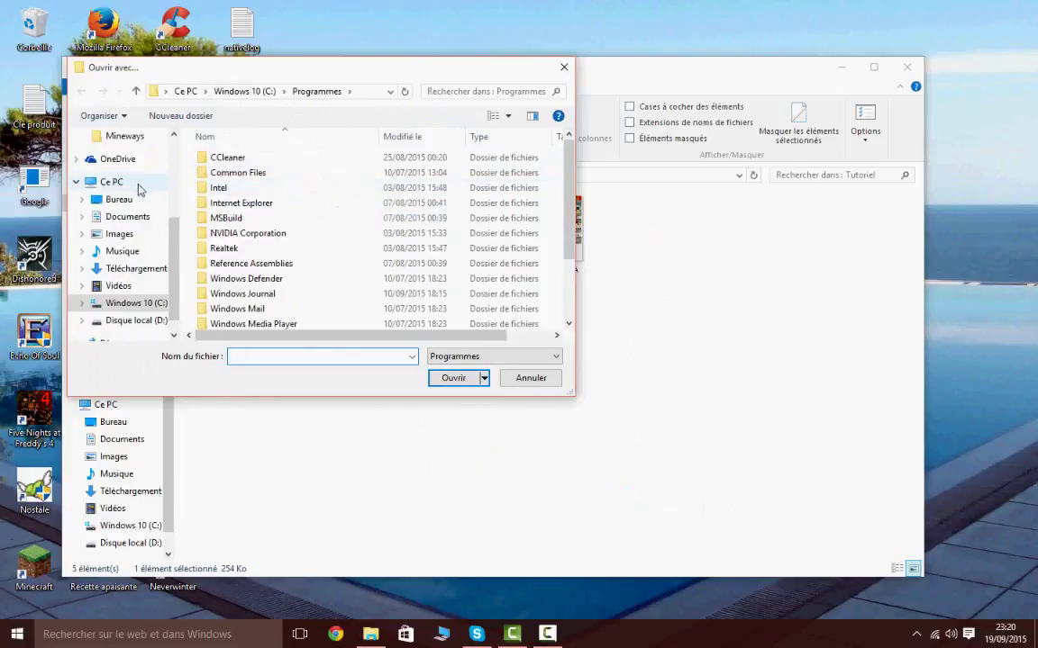
# Try to open the Tutoriel OBJ file with the C4D shortcut found on the desktop
pyautogui.click(124, 198)
pyautogui.scroll(-3, 286, 214)
pyautogui.scroll(2, 261, 262)
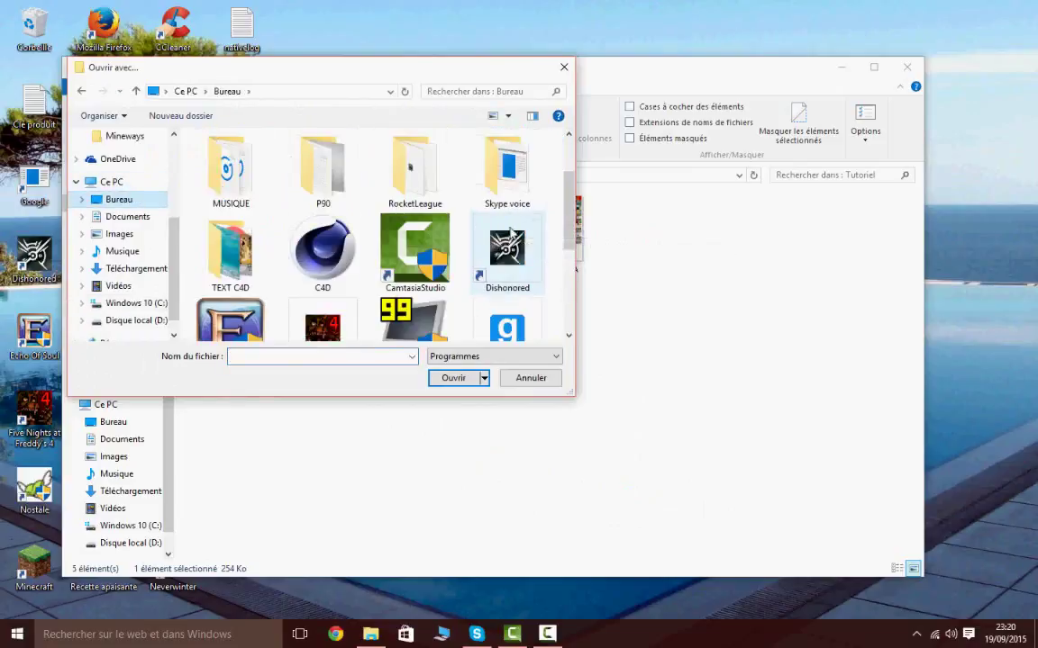
pyautogui.scroll(-3, 252, 288)
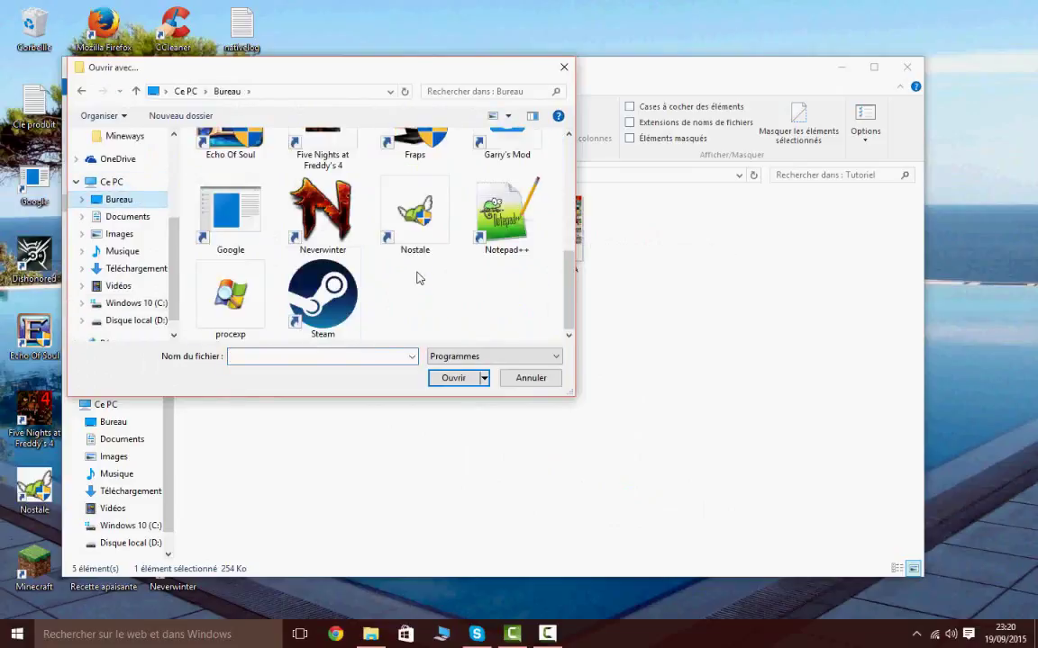
pyautogui.scroll(4, 417, 275)
pyautogui.scroll(-1, 346, 293)
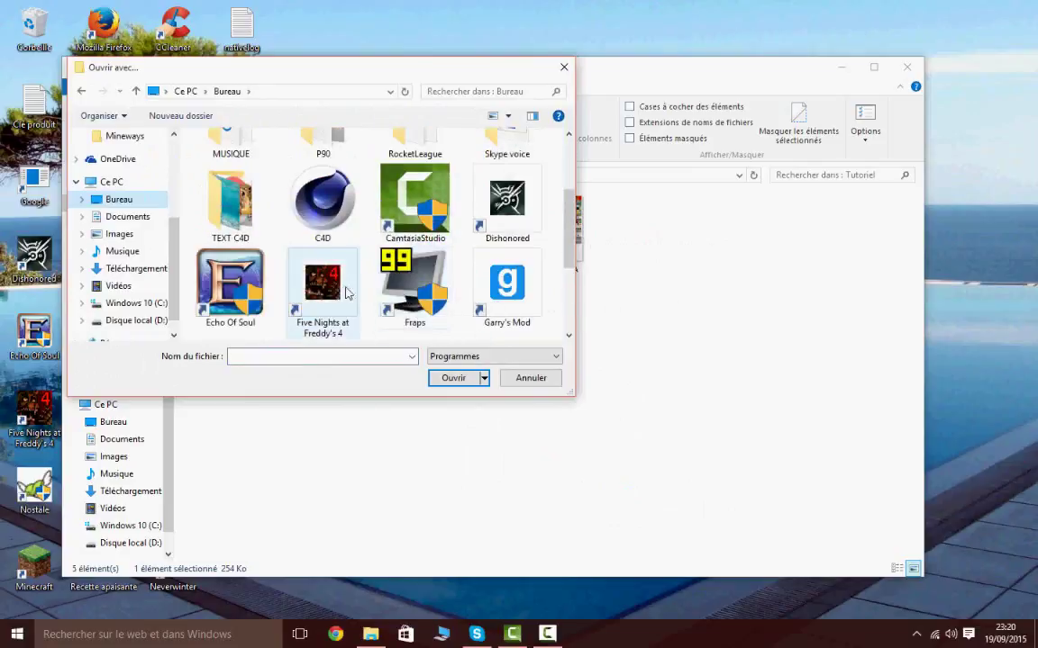
pyautogui.doubleClick(322, 200)
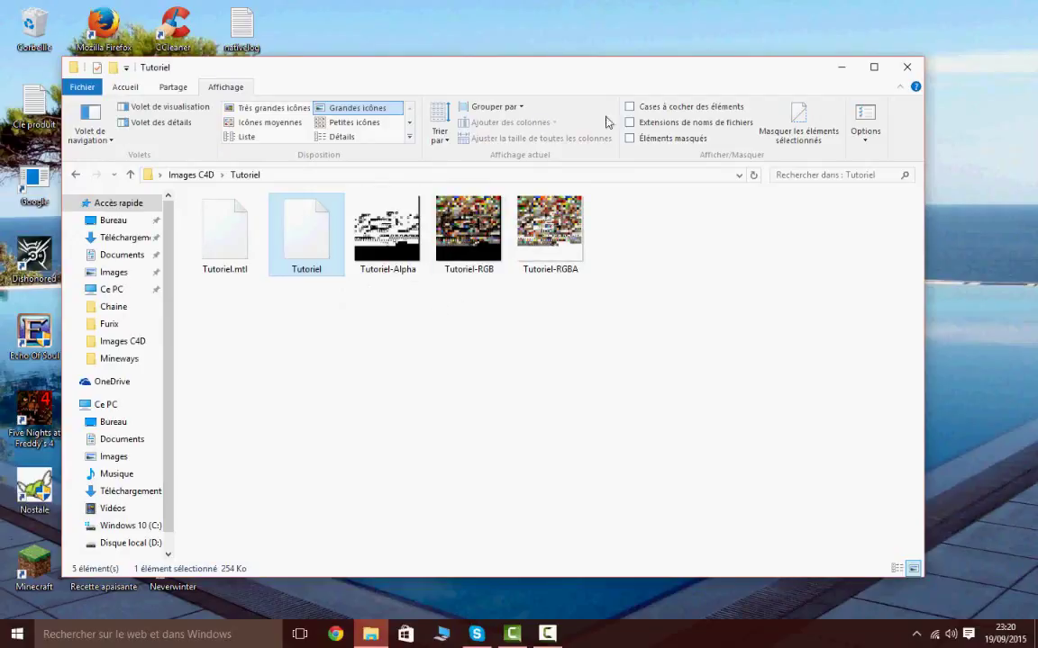
# Shift the folder window slightly and try again to open the Tutoriel OBJ file with a suggested application
pyautogui.moveTo(588, 74)
pyautogui.mouseDown()
pyautogui.moveTo(704, 99)
pyautogui.moveTo(578, 60)
pyautogui.mouseUp()
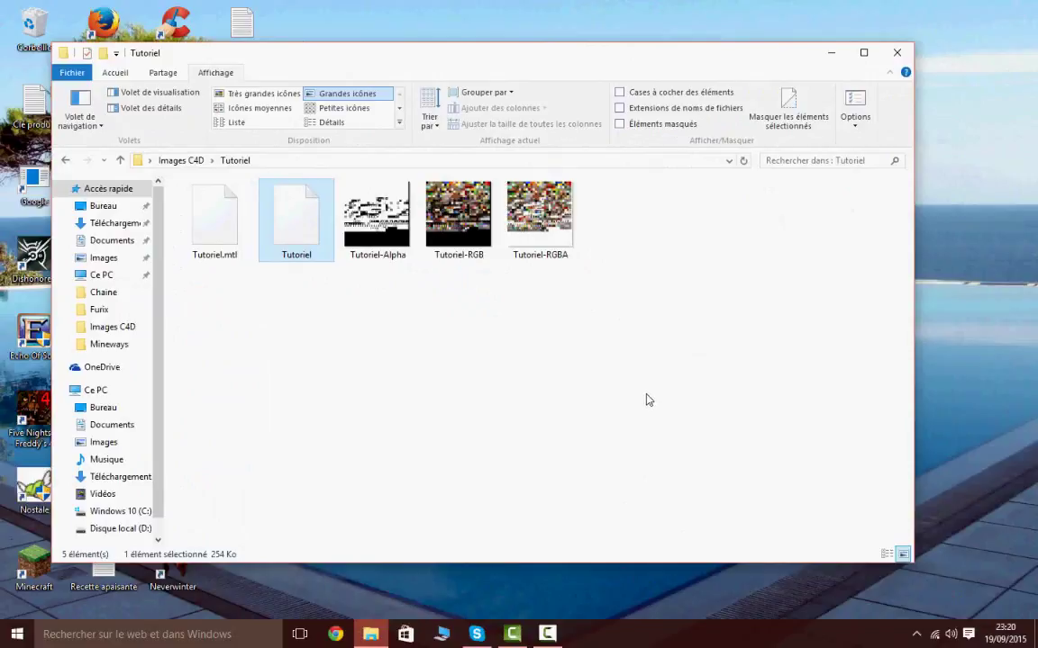
pyautogui.doubleClick(314, 236)
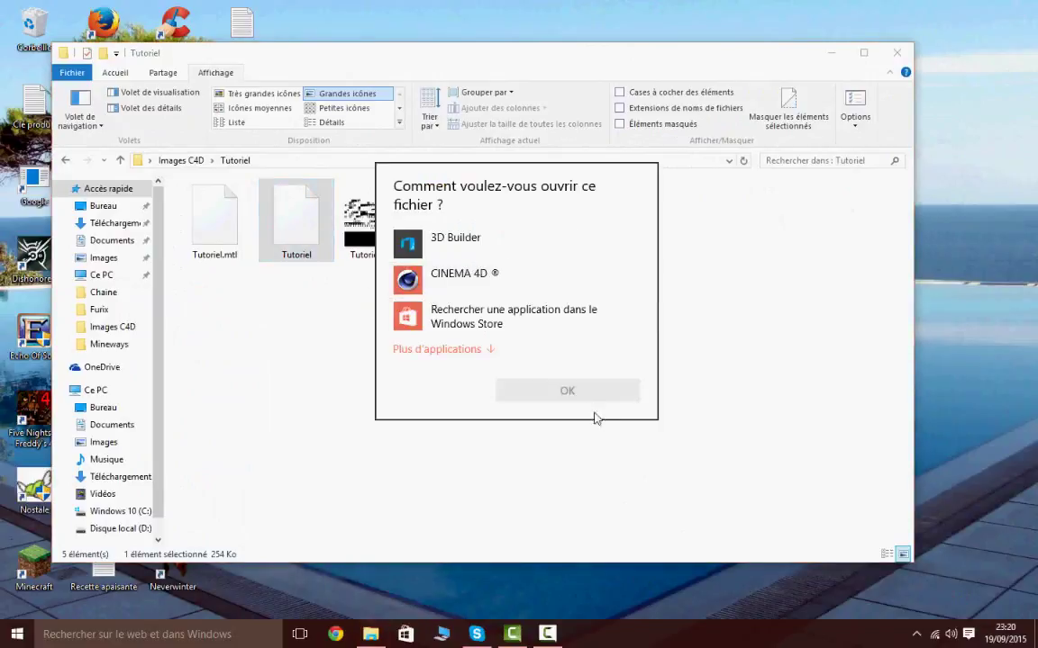
pyautogui.click(554, 384)
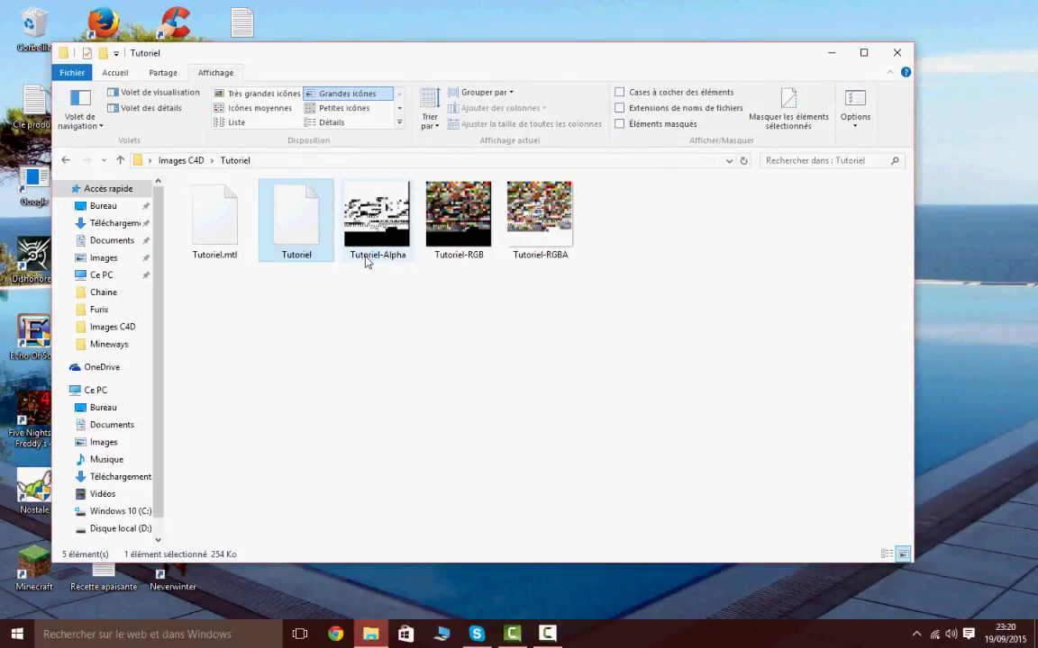
# Clear the folder window from the desktop and open the Windows Task Manager
pyautogui.rightClick(764, 625)
pyautogui.click(712, 564)
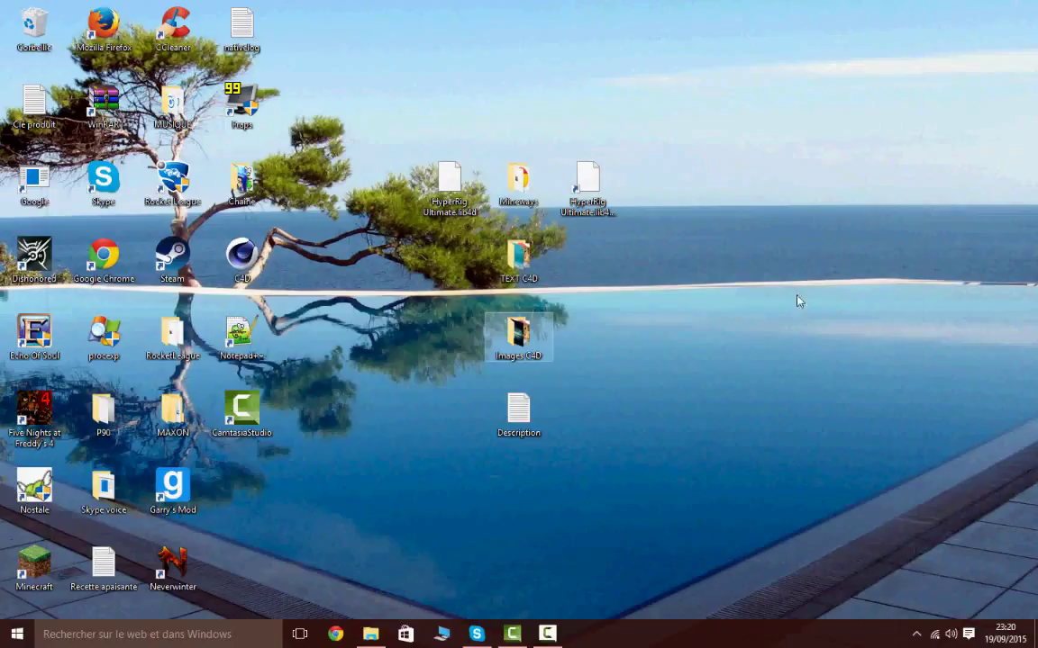
pyautogui.click(729, 415)
pyautogui.rightClick(707, 623)
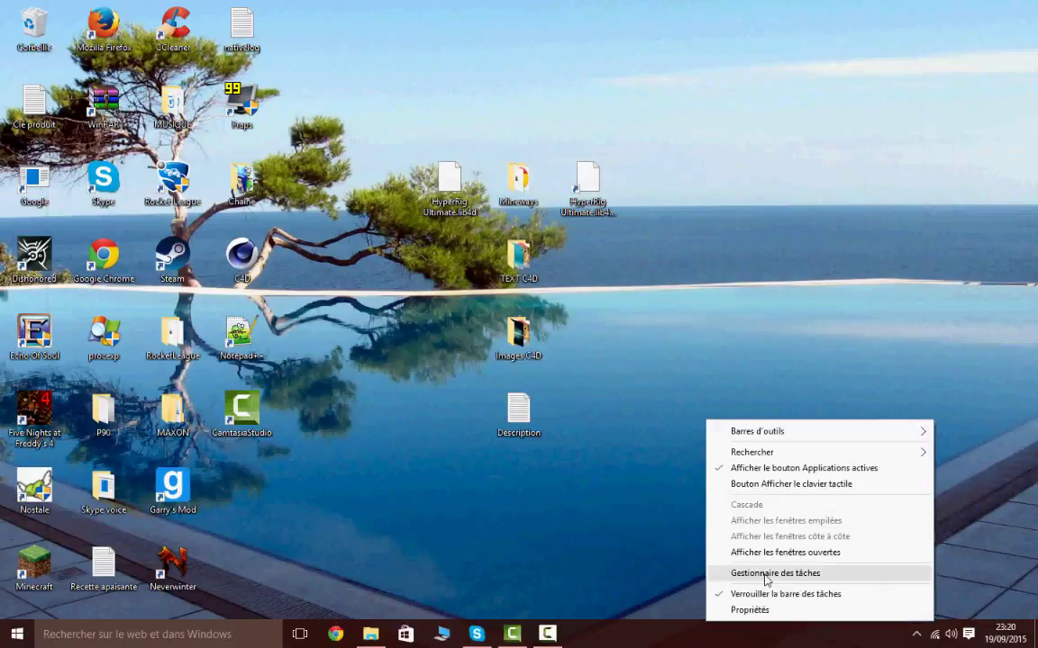
pyautogui.rightClick(742, 625)
pyautogui.click(758, 587)
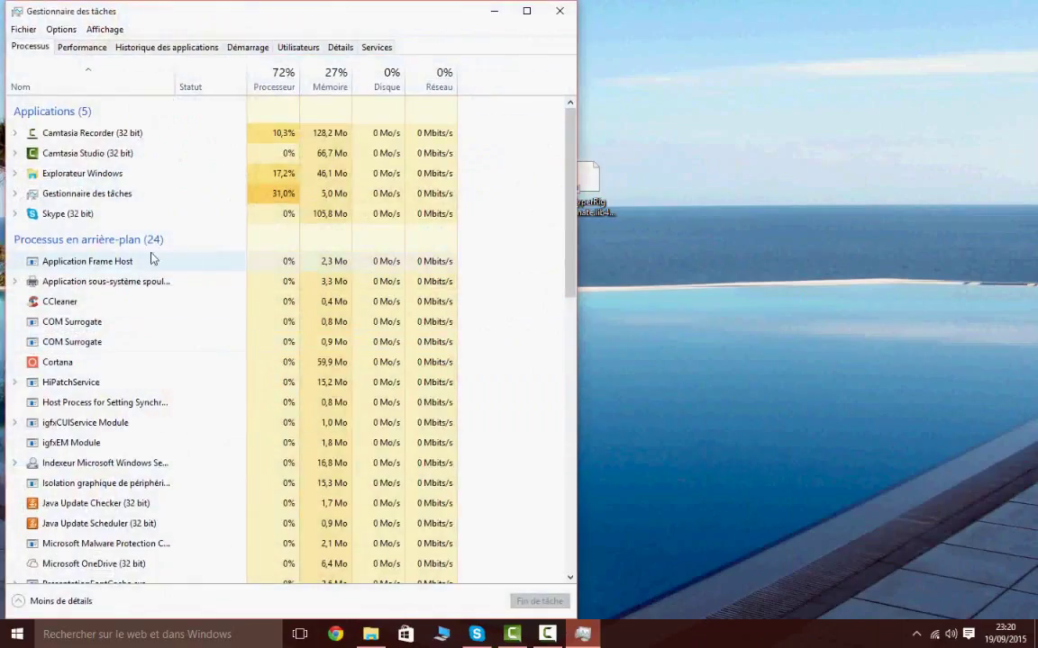
# Examine the running applications and background processes in Task Manager, and put its window away
pyautogui.scroll(-4, 120, 313)
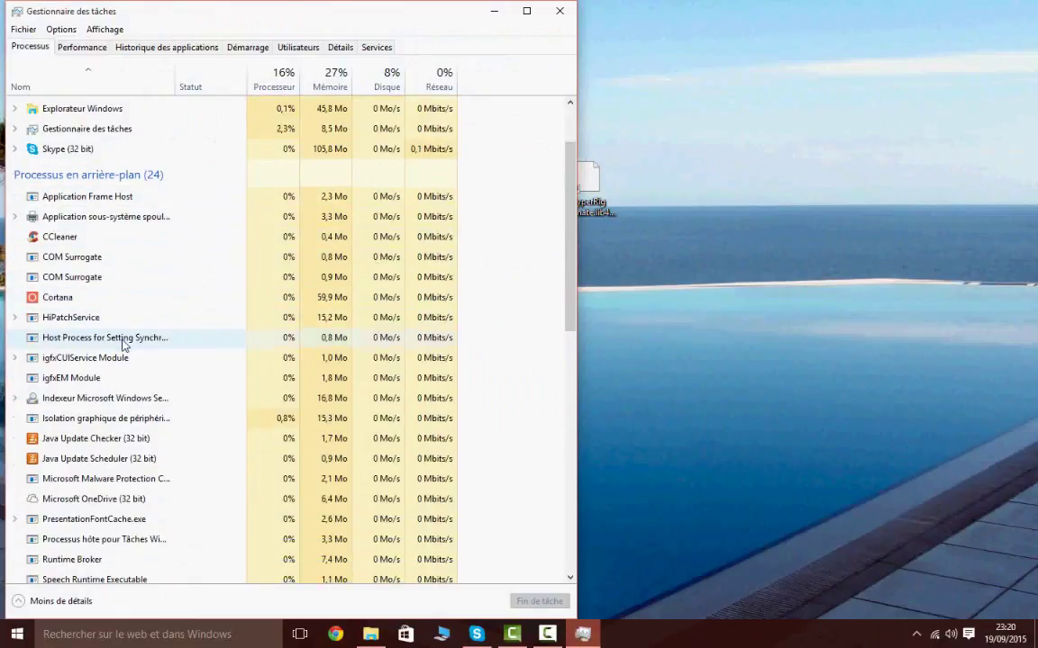
pyautogui.scroll(-8, 132, 340)
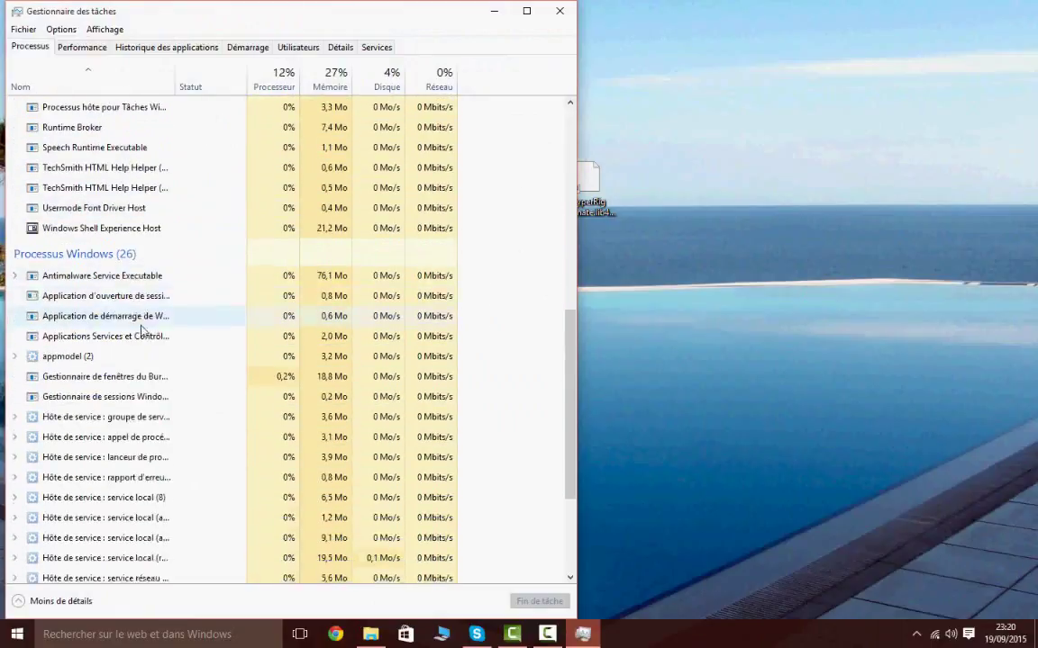
pyautogui.scroll(7, 177, 313)
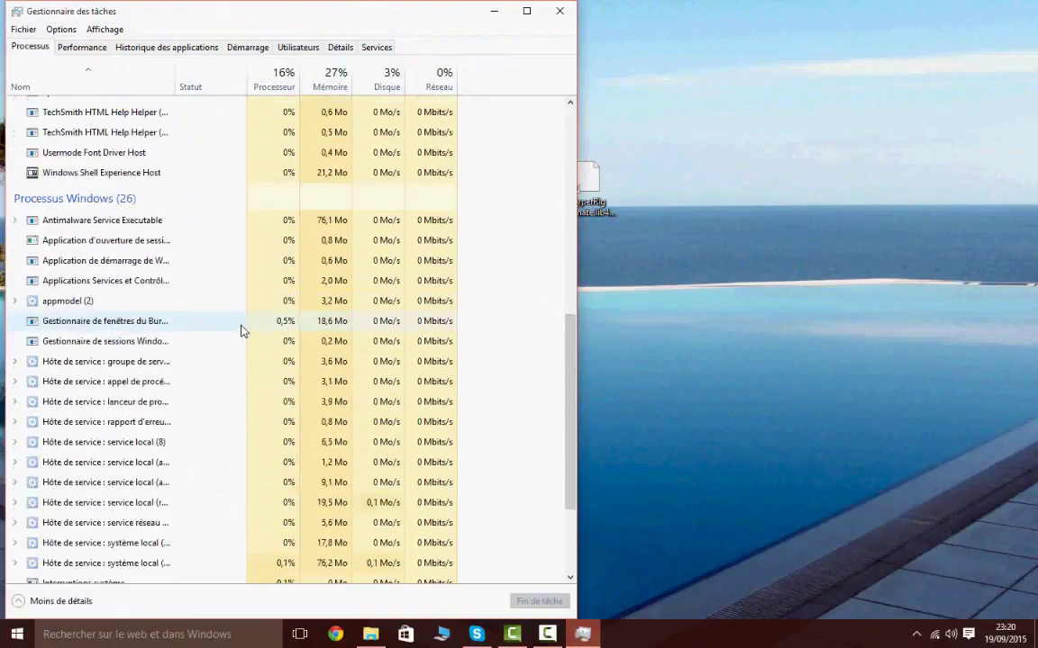
pyautogui.scroll(5, 256, 306)
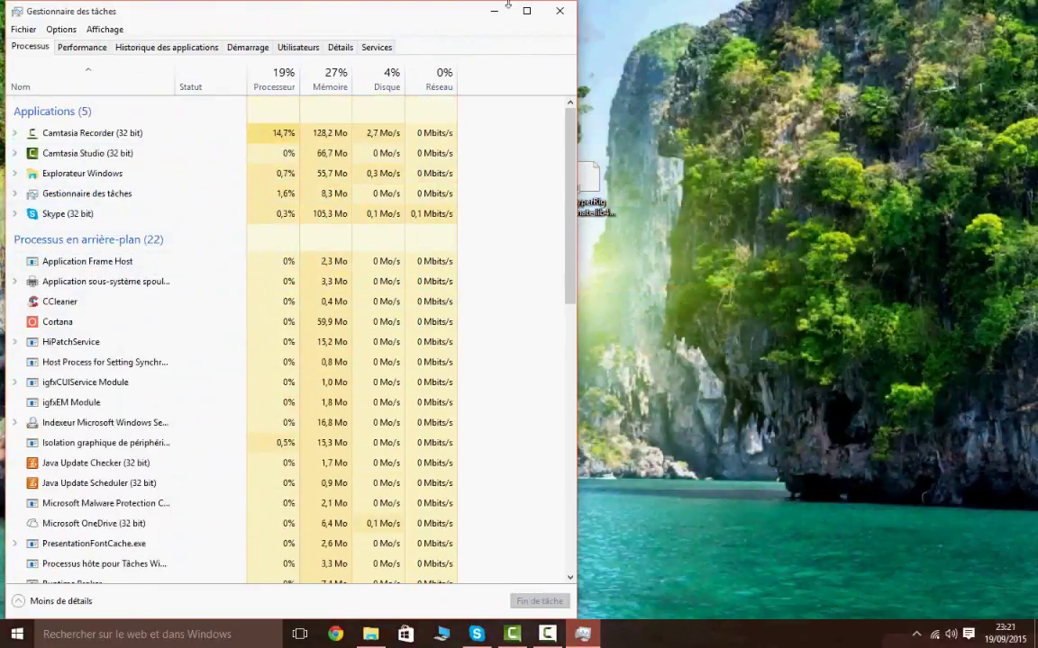
pyautogui.click(493, 11)
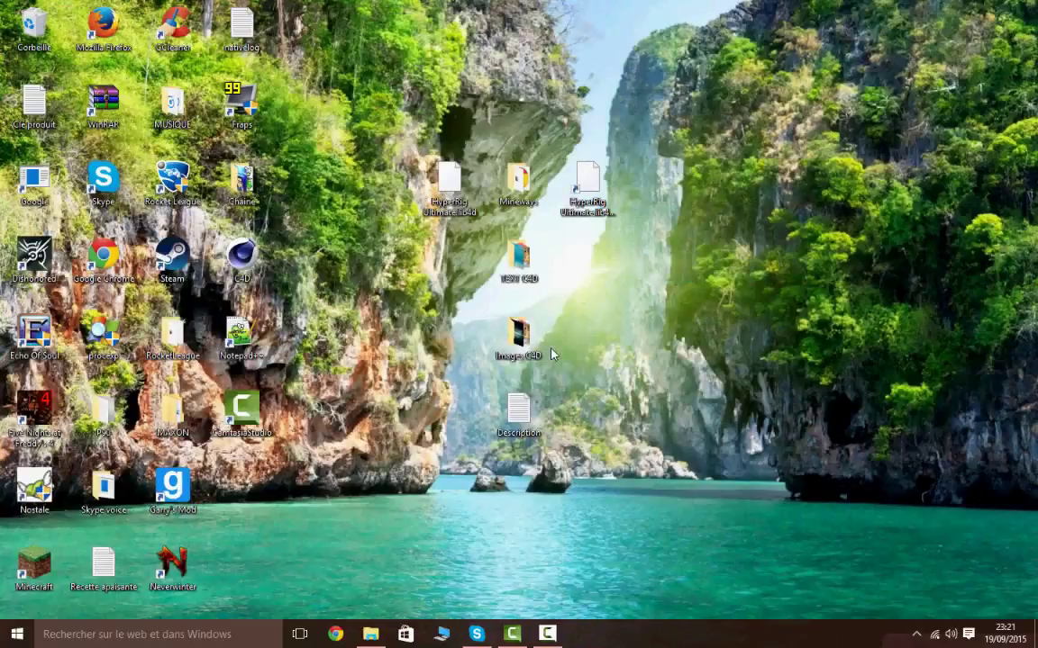
# Open the Tutoriel folder inside Images C4D and try to open its OBJ file with the suggested CINEMA 4D
pyautogui.doubleClick(520, 340)
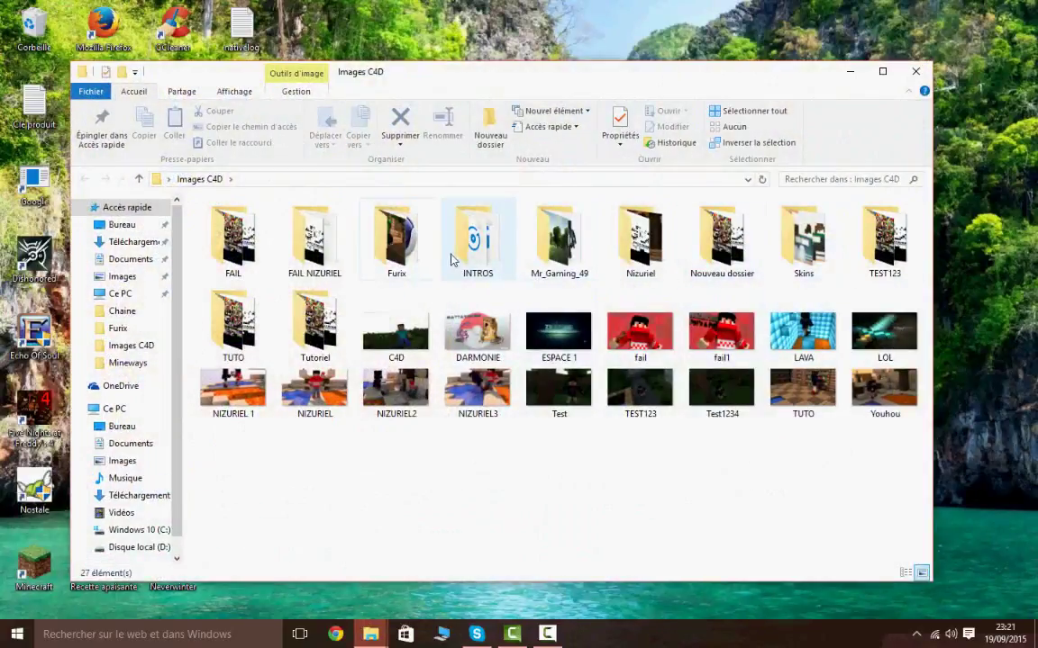
pyautogui.doubleClick(311, 324)
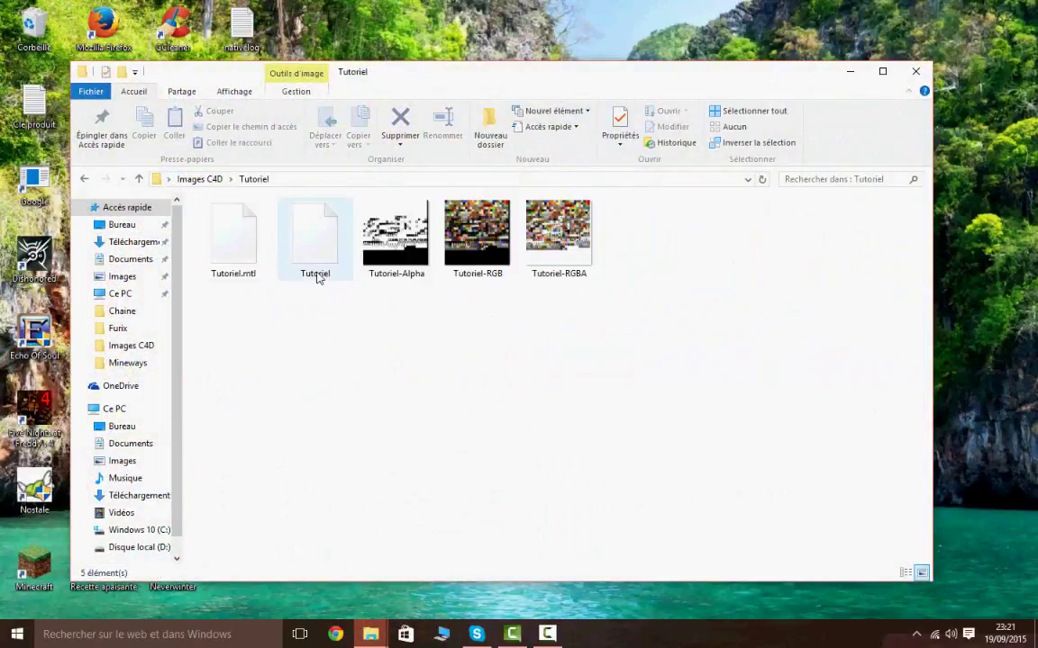
pyautogui.rightClick(316, 278)
pyautogui.moveTo(412, 317)
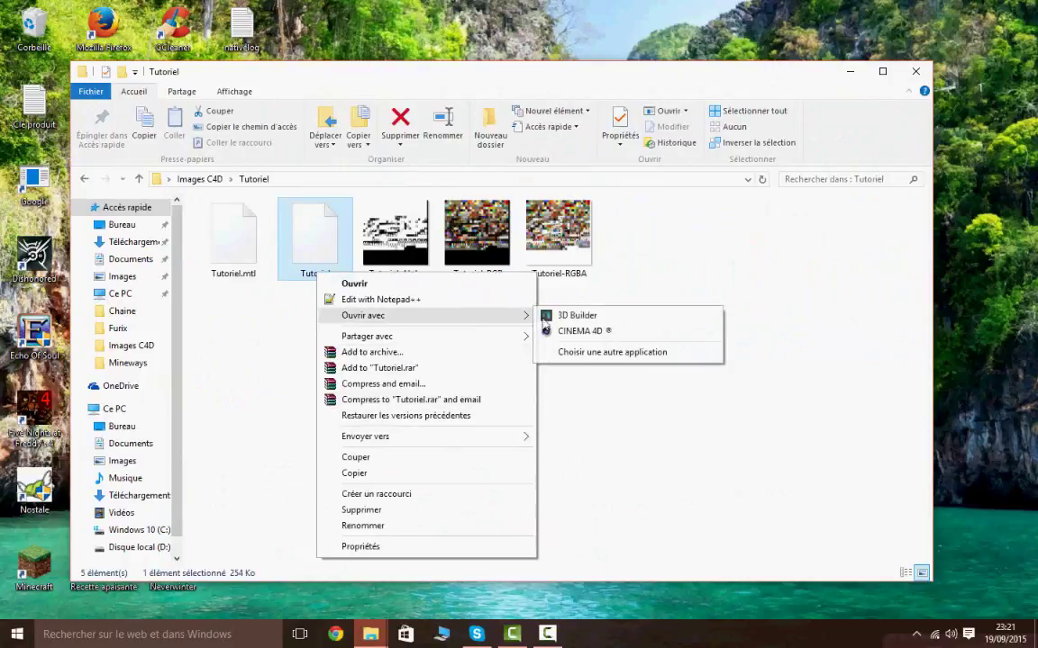
pyautogui.click(583, 331)
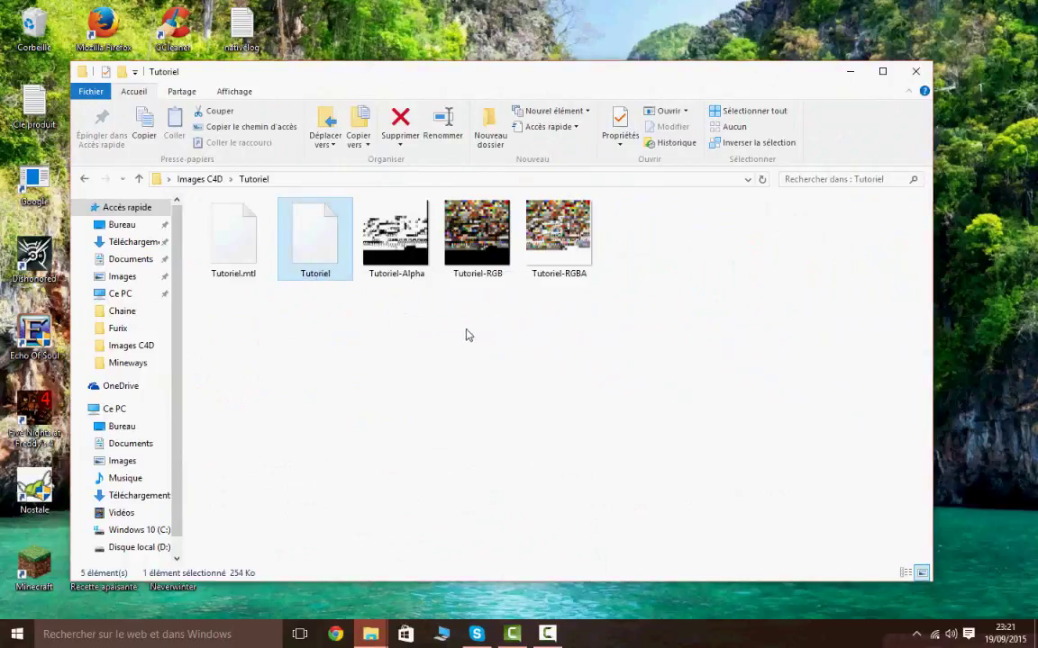
# Open the Tutoriel OBJ file's application choices and browse for another application on the PC
pyautogui.rightClick(333, 268)
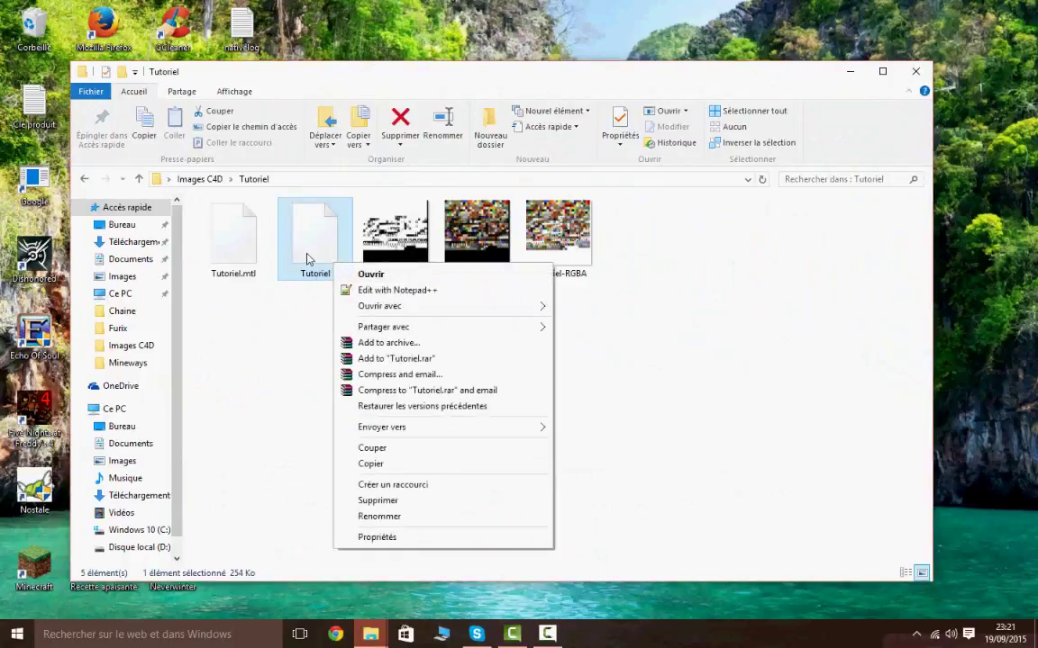
pyautogui.click(335, 270)
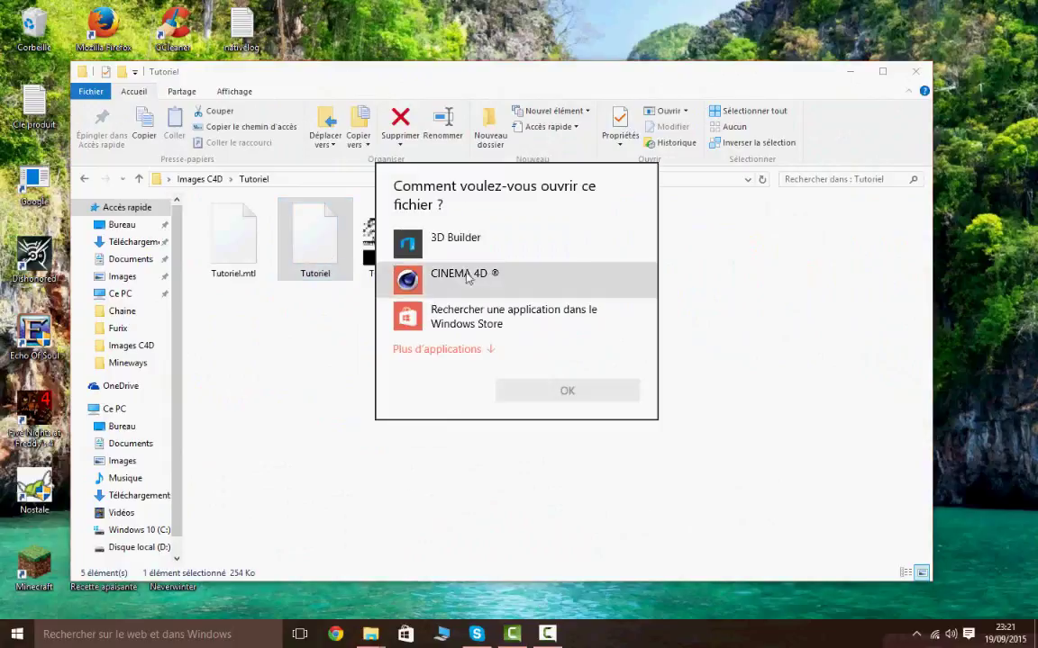
pyautogui.click(483, 352)
pyautogui.scroll(-3, 522, 360)
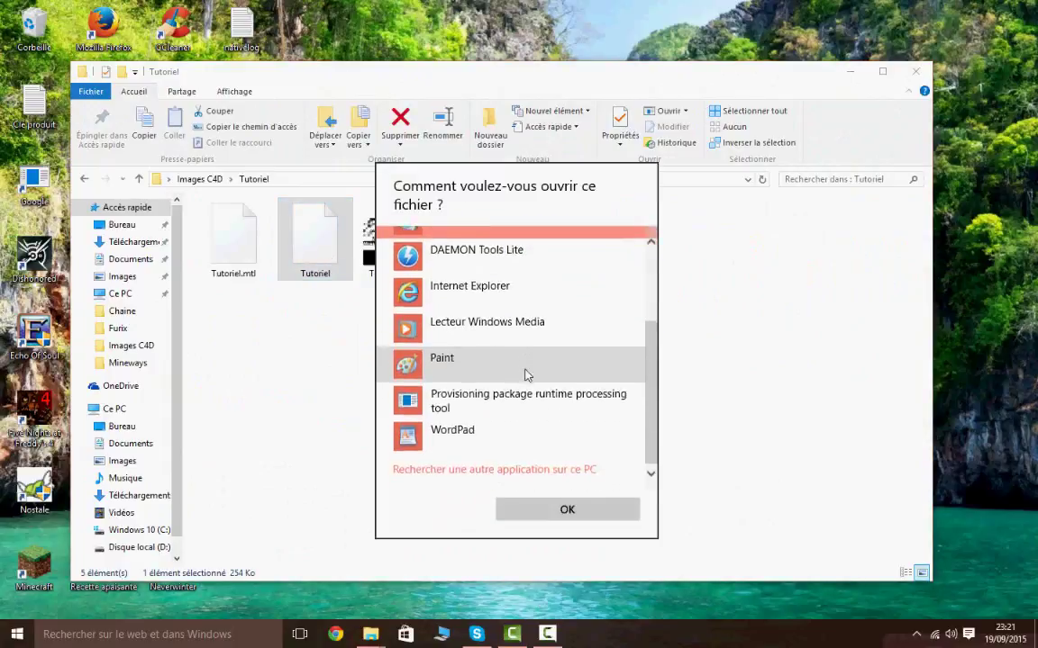
pyautogui.click(561, 470)
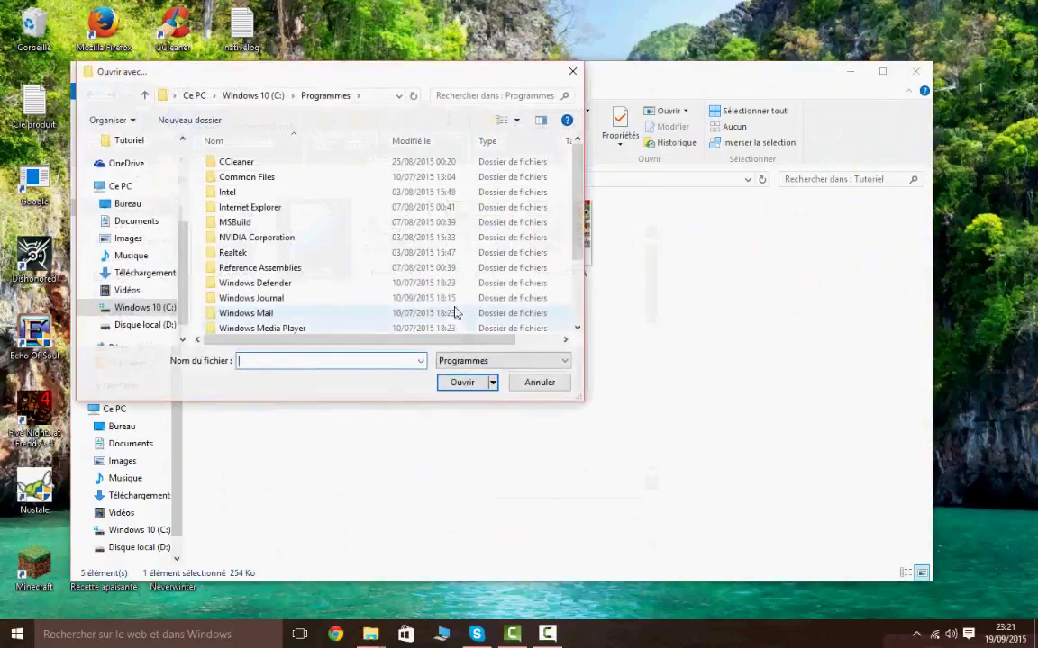
# Open the OBJ file with the CINEMA 4D application from the desktop's MAXON > CINEMA 4D R14 folder
pyautogui.click(128, 204)
pyautogui.doubleClick(382, 167)
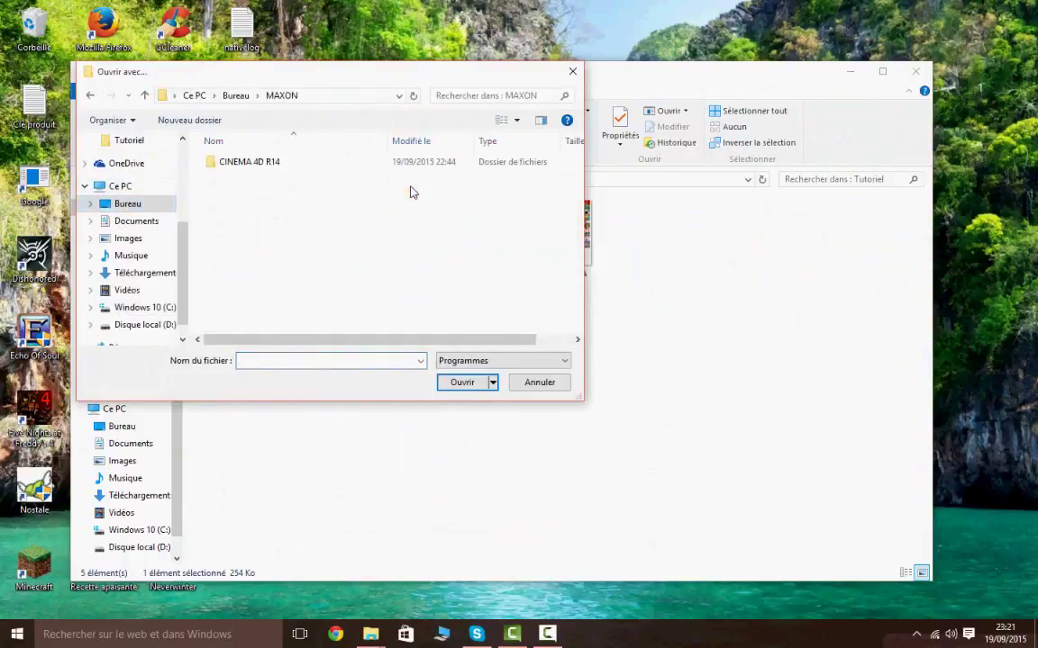
pyautogui.doubleClick(244, 164)
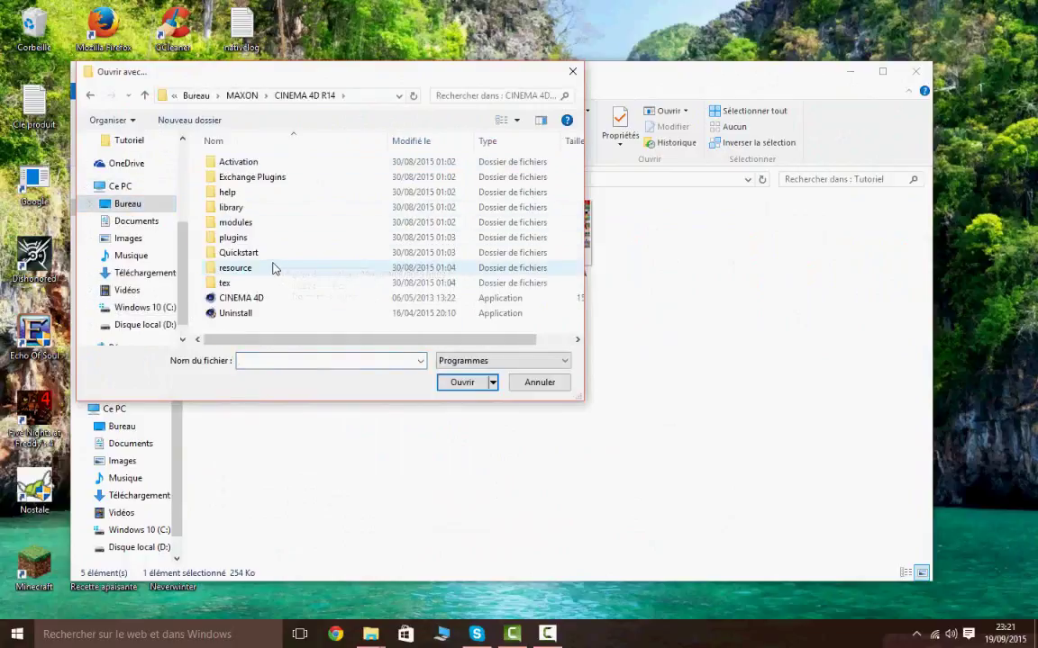
pyautogui.hscroll(2, 281, 270)
pyautogui.hscroll(-2, 279, 288)
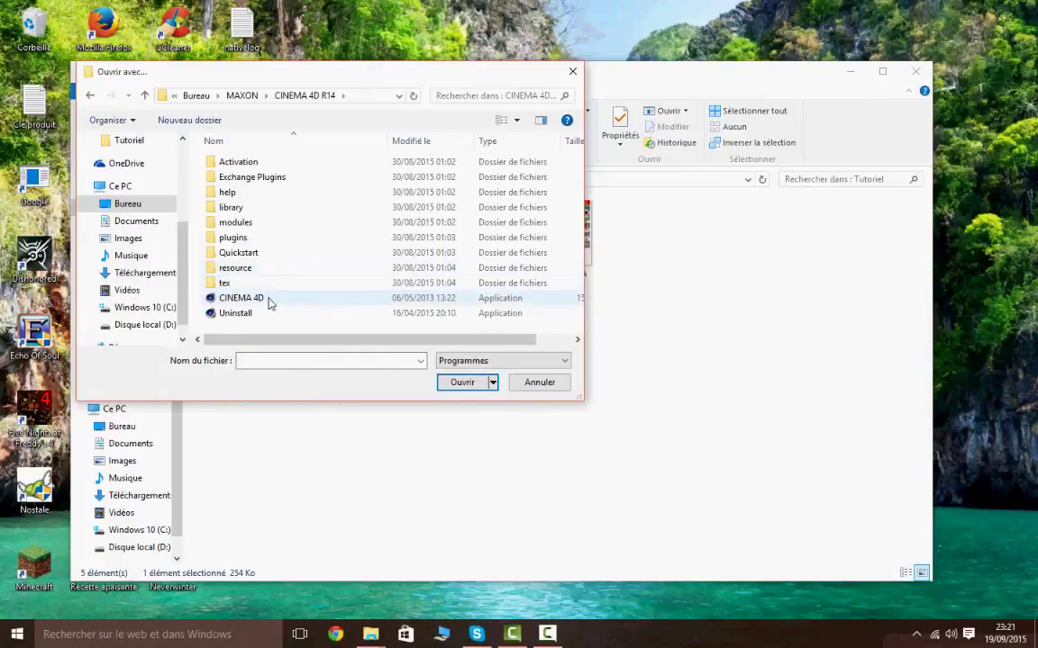
pyautogui.hscroll(2, 271, 301)
pyautogui.hscroll(-2, 270, 300)
pyautogui.doubleClick(241, 302)
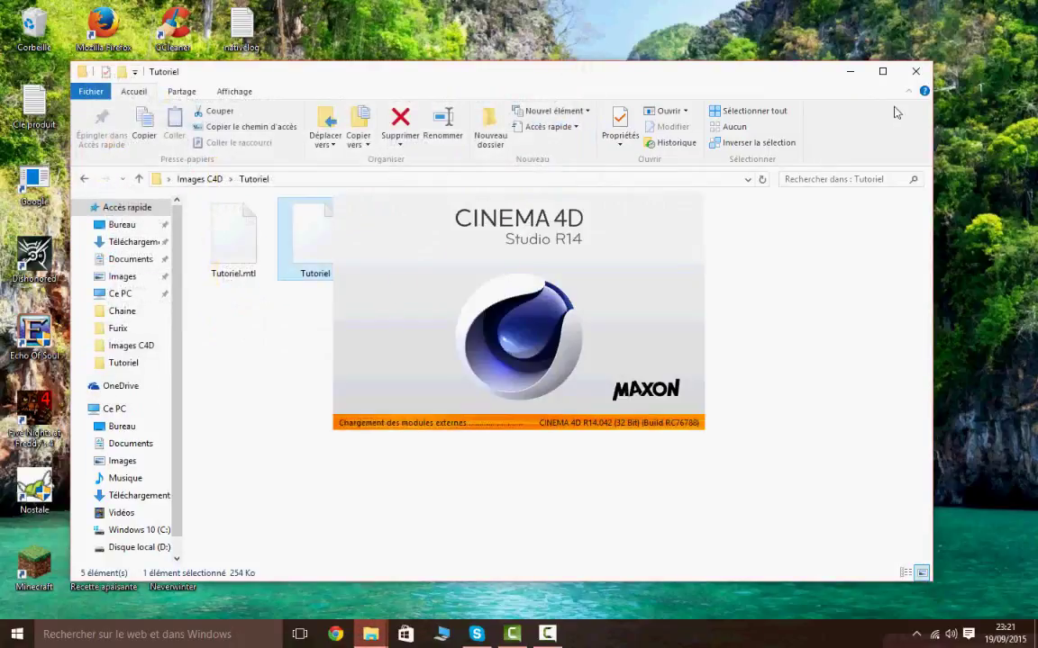
# Close the Tutoriel folder window and import the OBJ at a scale factor of 1000 centimetres, with normals imported and unused points optimised
pyautogui.click(915, 71)
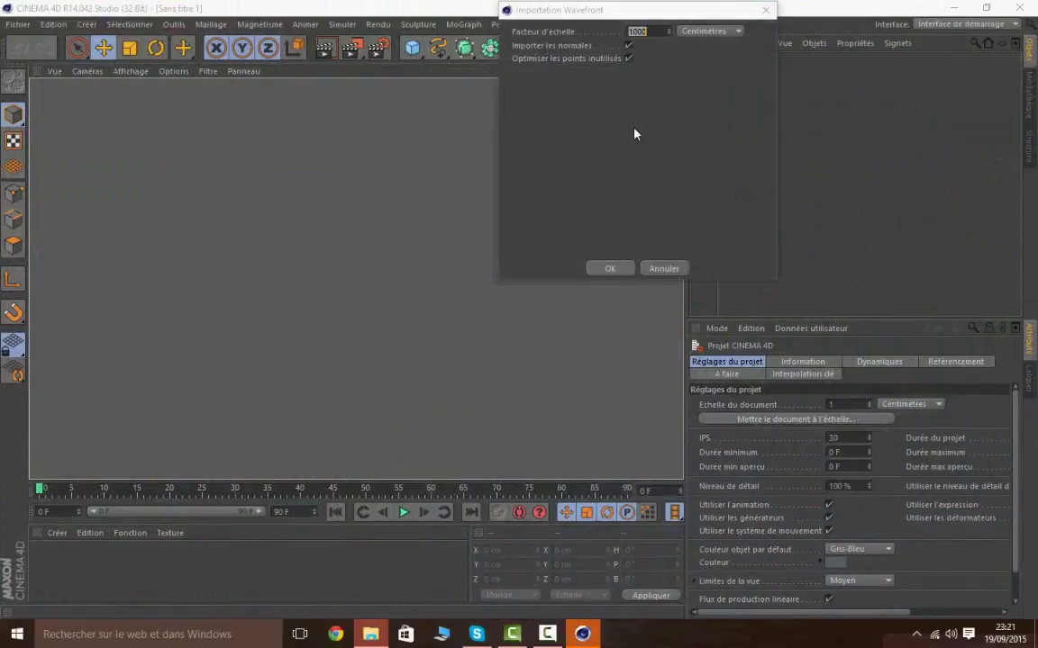
pyautogui.moveTo(583, 16); pyautogui.dragTo(456, 192)
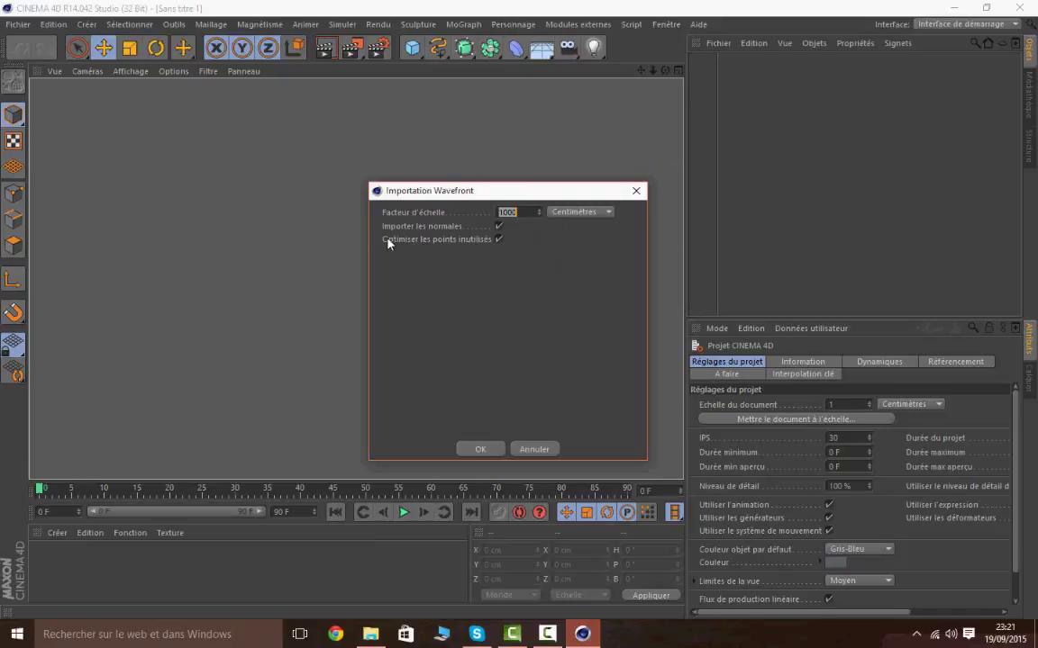
pyautogui.click(526, 213)
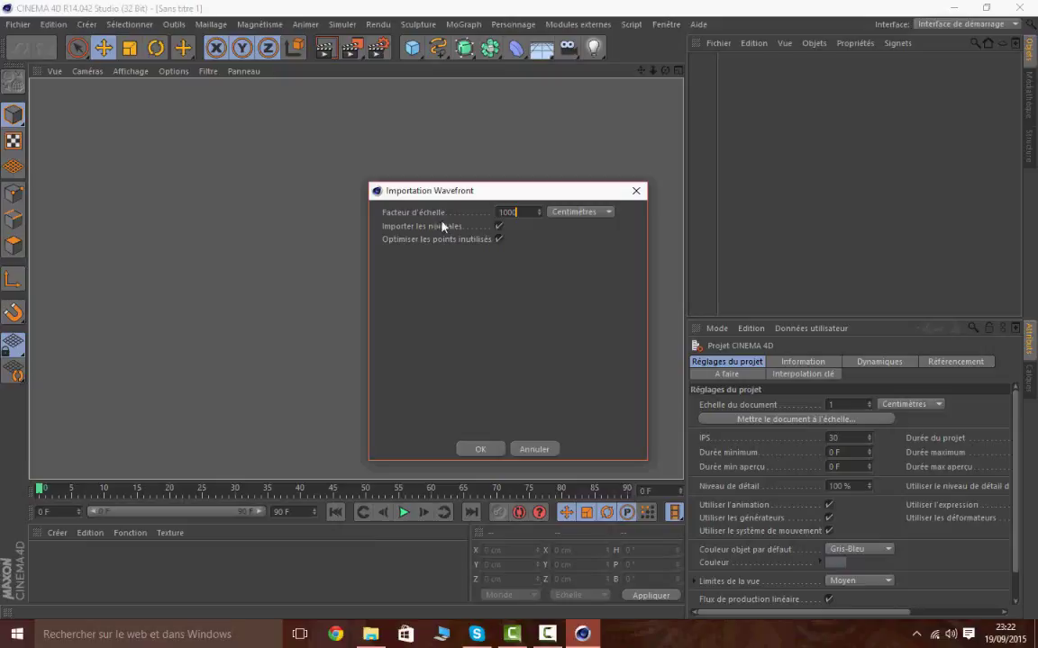
pyautogui.moveTo(520, 213); pyautogui.dragTo(501, 219)
pyautogui.click(495, 450)
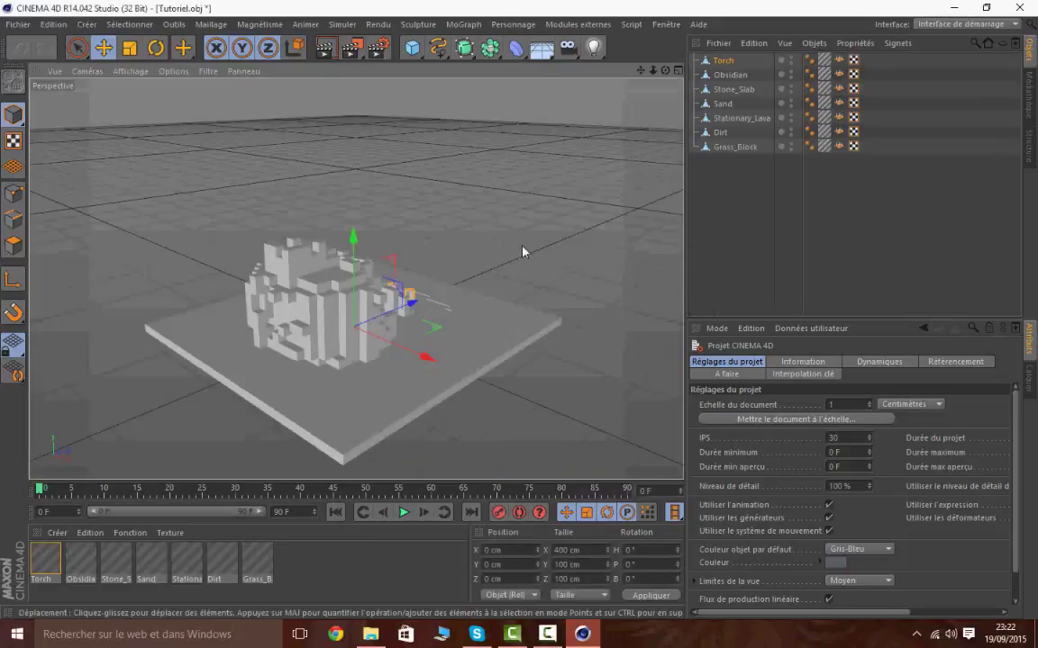
# Group all seven imported objects, from Torch to Grass_Block, under one null object and deselect it
pyautogui.moveTo(666, 71); pyautogui.dragTo(743, 34)
pyautogui.click(563, 435)
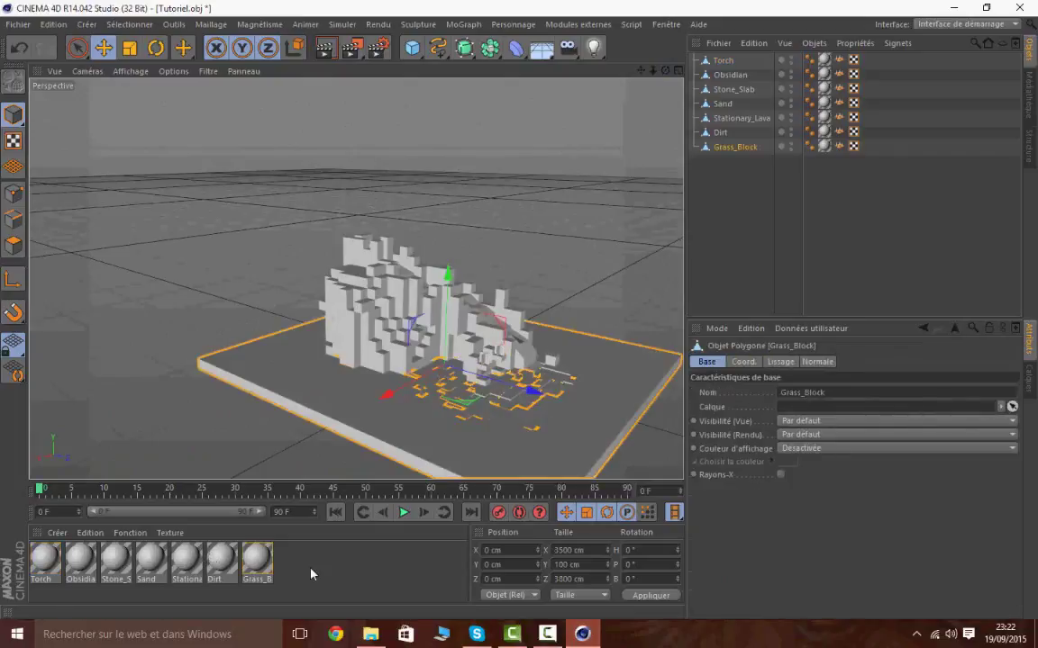
pyautogui.click(341, 569)
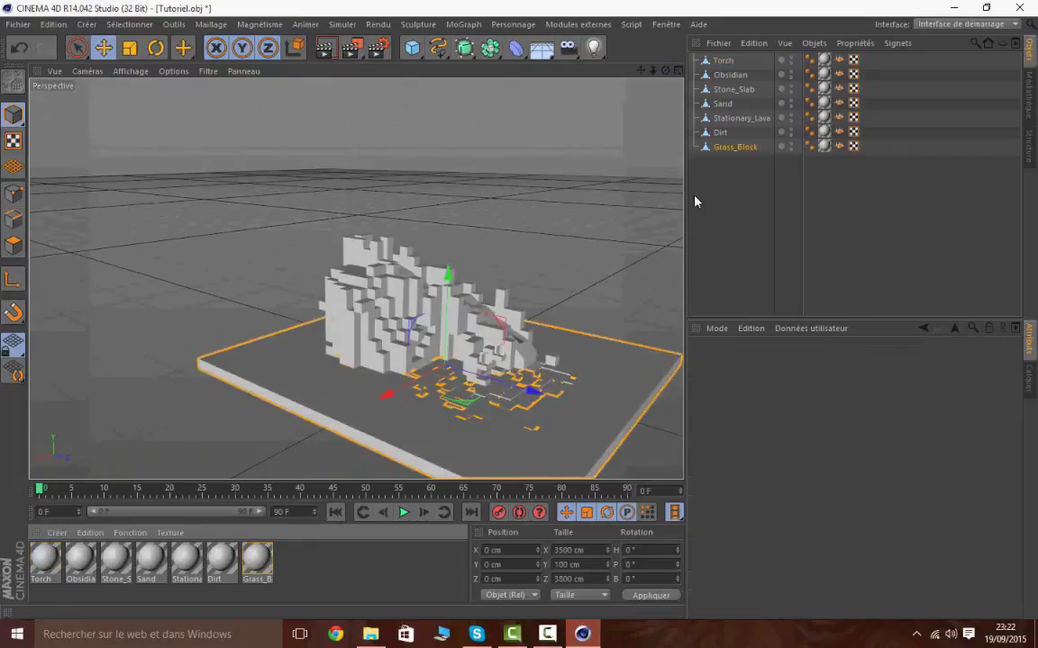
pyautogui.moveTo(733, 172); pyautogui.dragTo(714, 68)
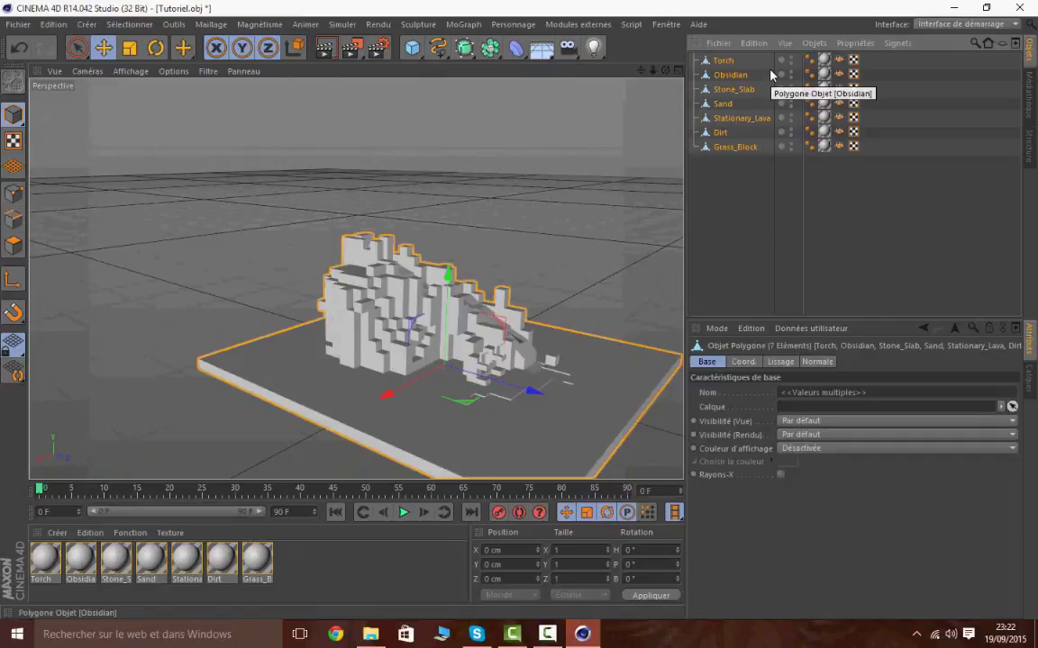
pyautogui.hotkey('alt', 'g')
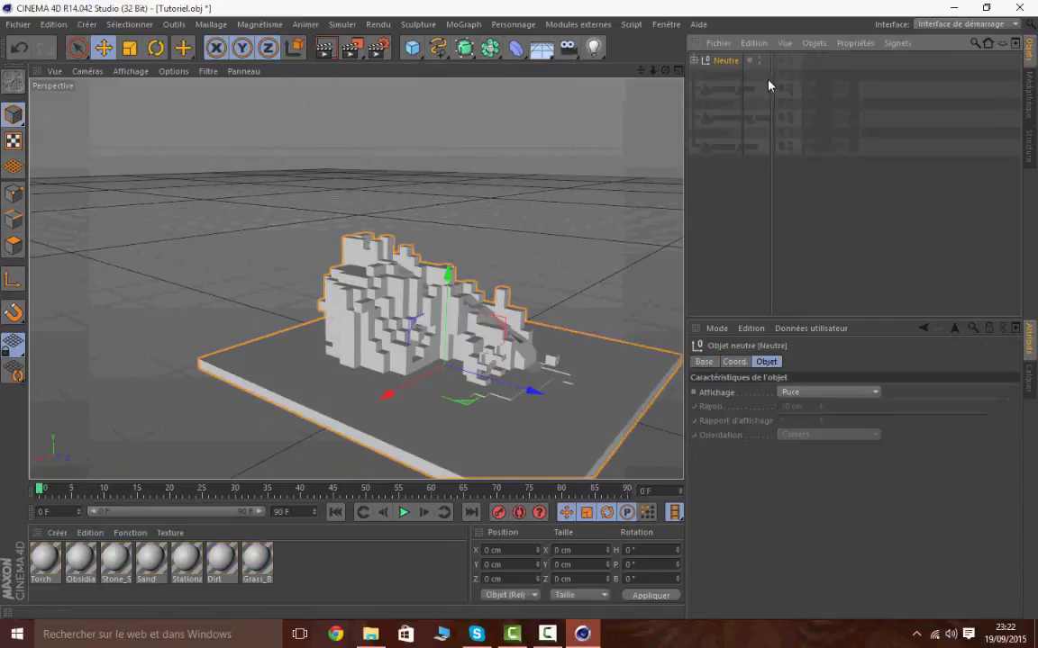
pyautogui.click(739, 111)
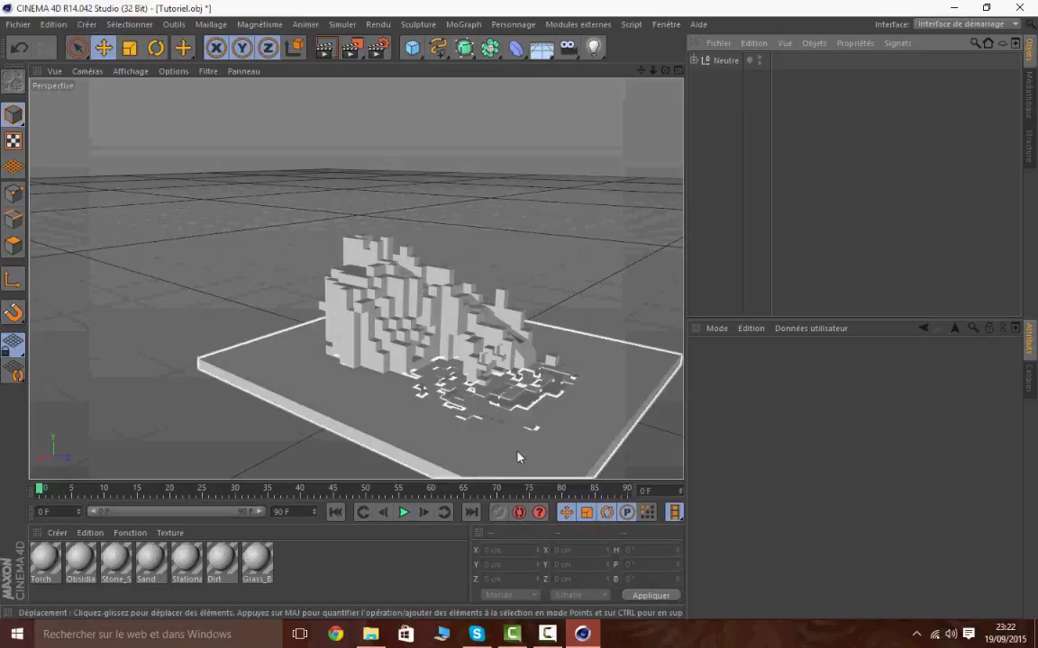
# Edit all seven materials together, turning Spécularité off and Alpha on
pyautogui.moveTo(326, 581); pyautogui.dragTo(342, 559)
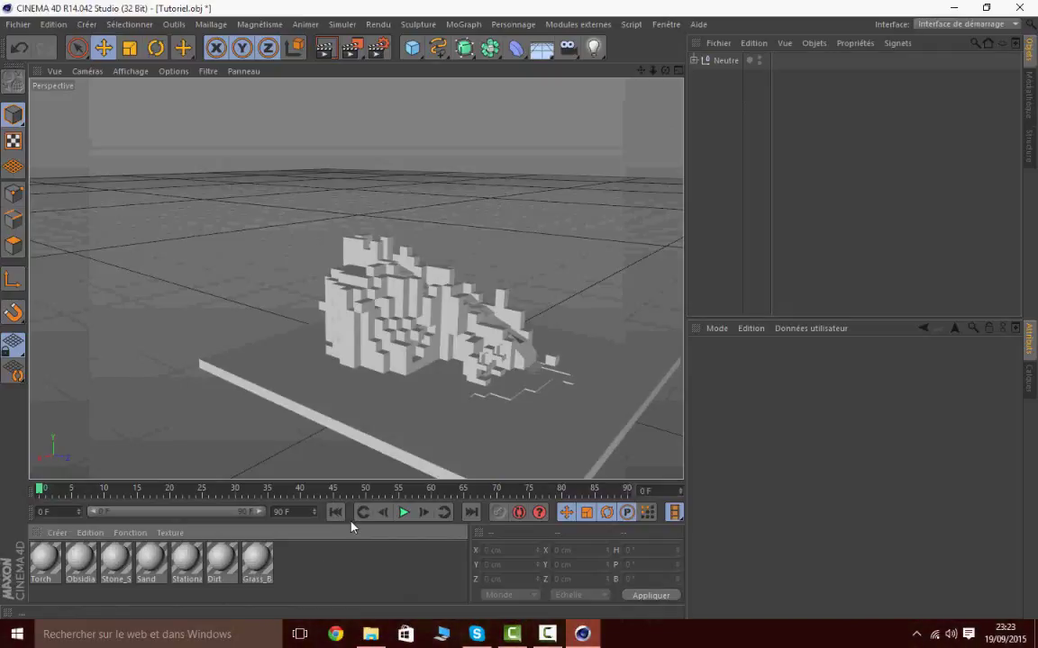
pyautogui.doubleClick(186, 558)
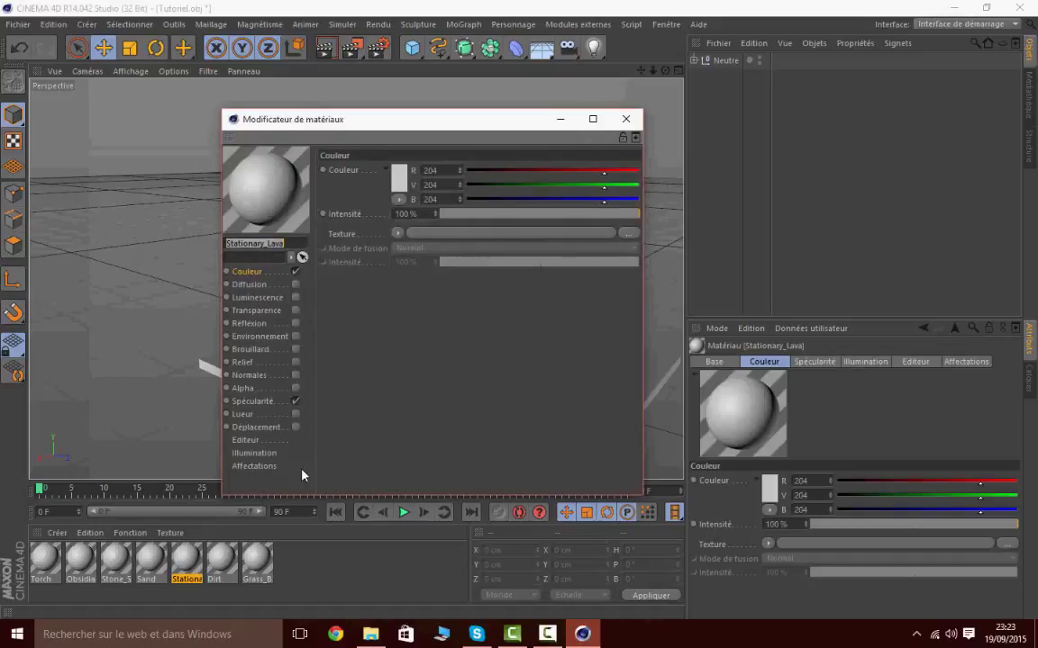
pyautogui.click(152, 565)
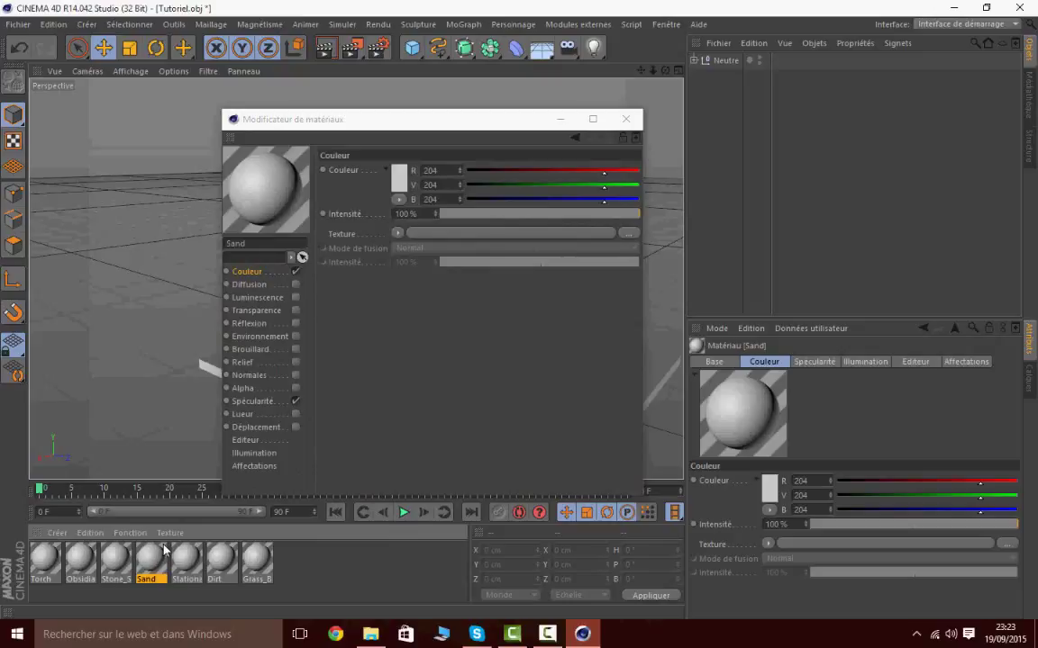
pyautogui.hotkey('ctrl', 'a')
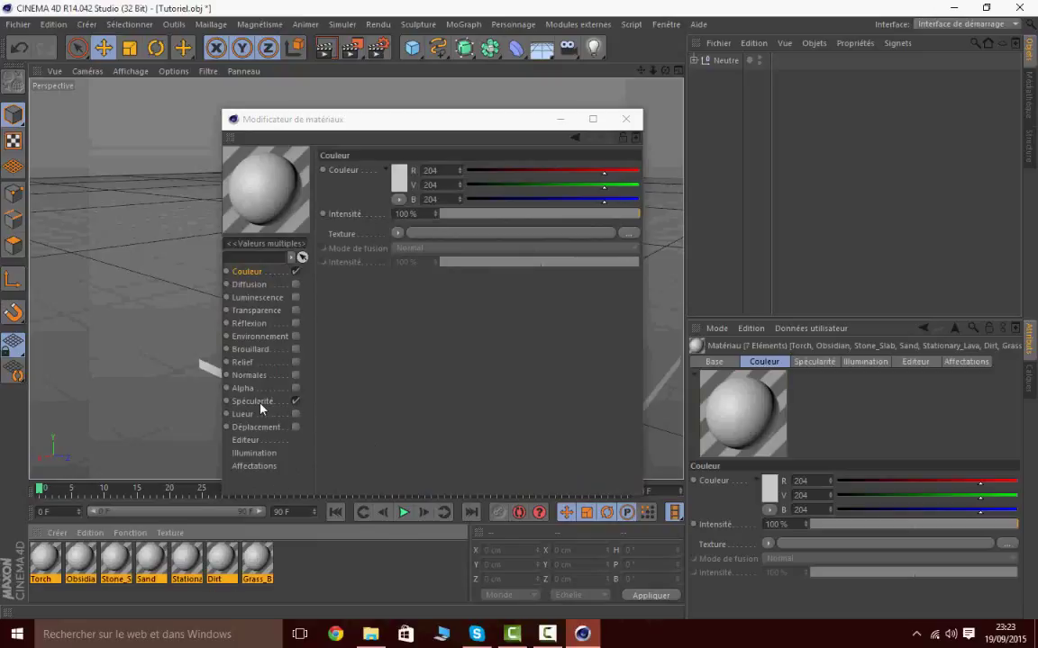
pyautogui.click(295, 401)
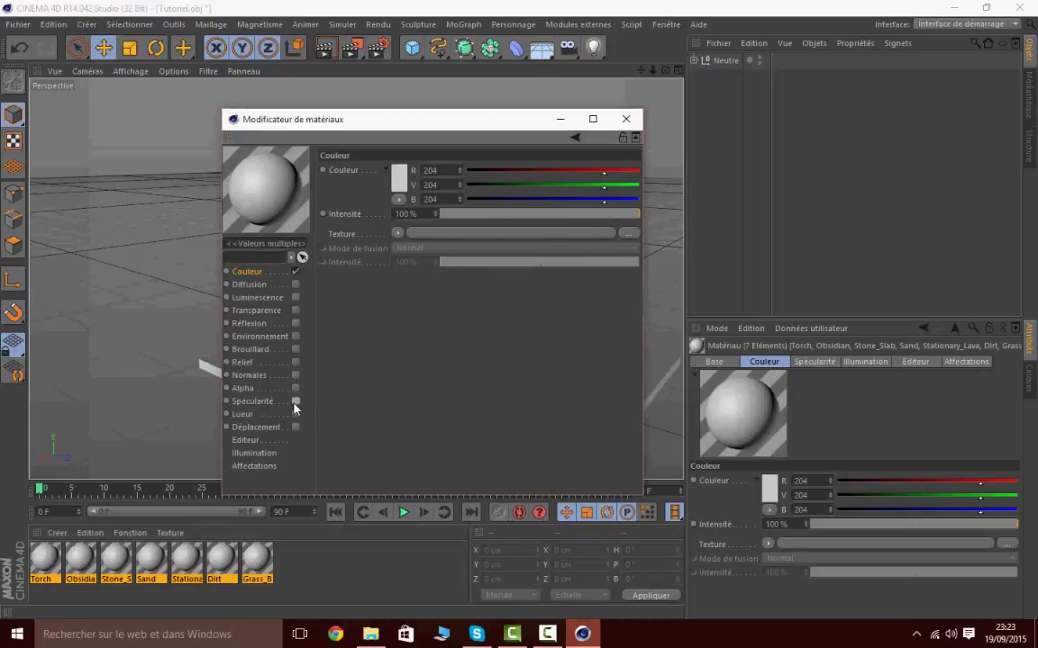
pyautogui.click(296, 388)
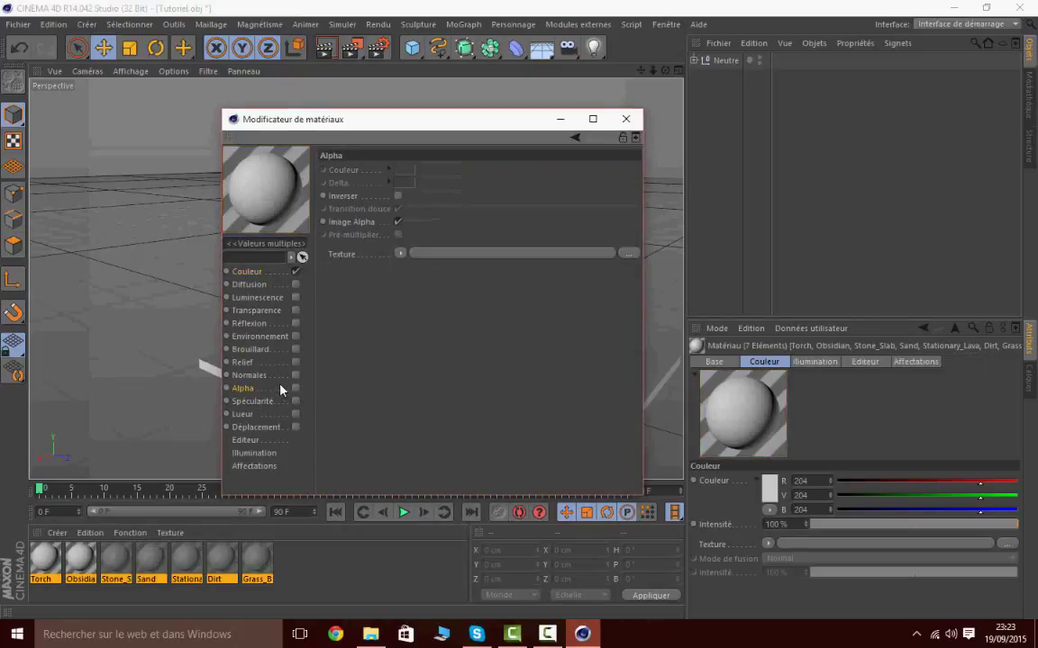
# Load Tutoriel-RGB from the desktop's Images C4D > Tutoriel folder as the Couleur texture of all materials and change its sampling (Echantillonnage)
pyautogui.click(254, 272)
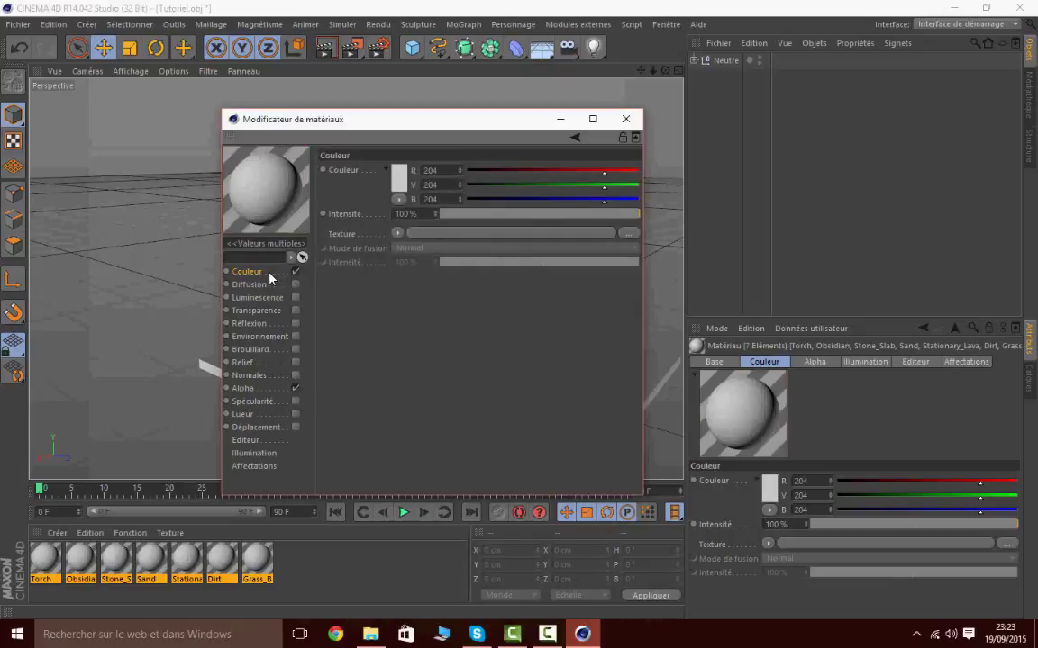
pyautogui.click(399, 235)
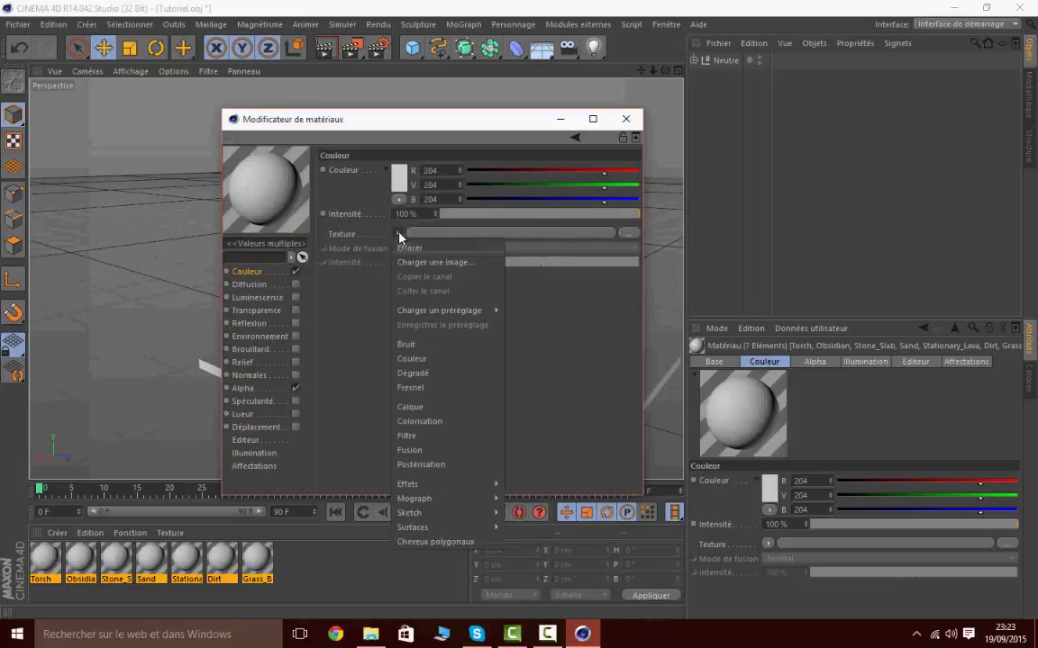
pyautogui.click(426, 264)
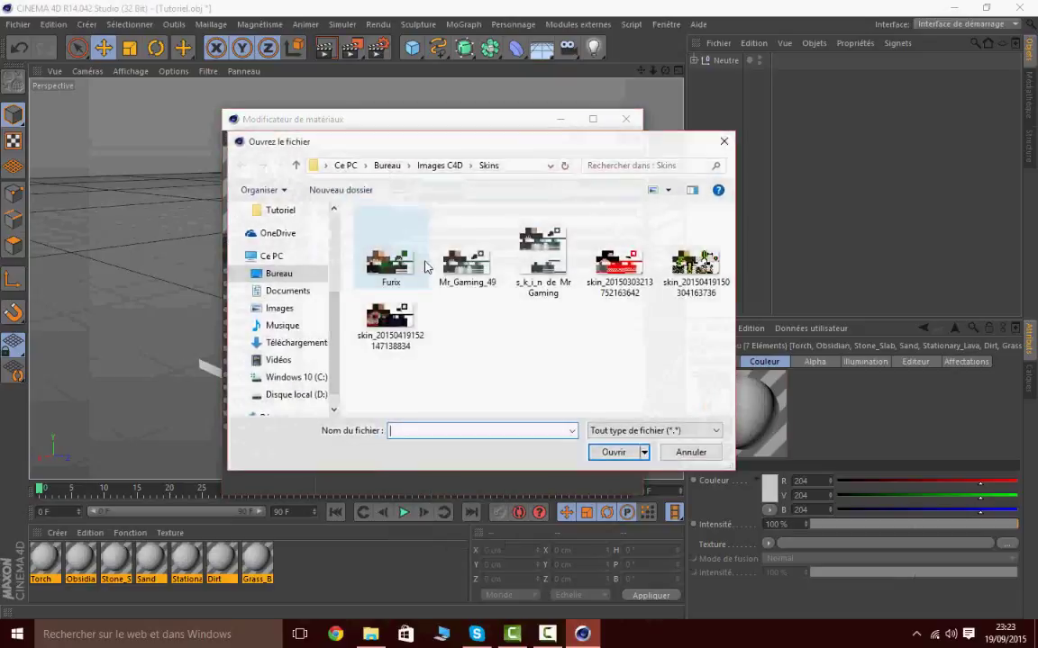
pyautogui.click(288, 281)
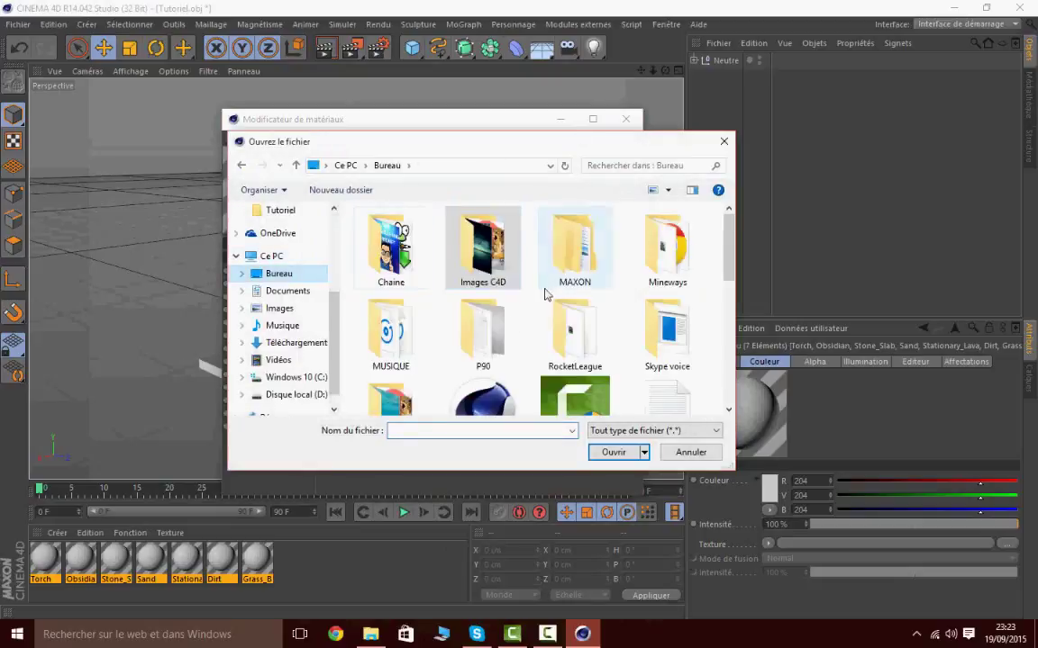
pyautogui.doubleClick(475, 248)
pyautogui.scroll(-2, 618, 299)
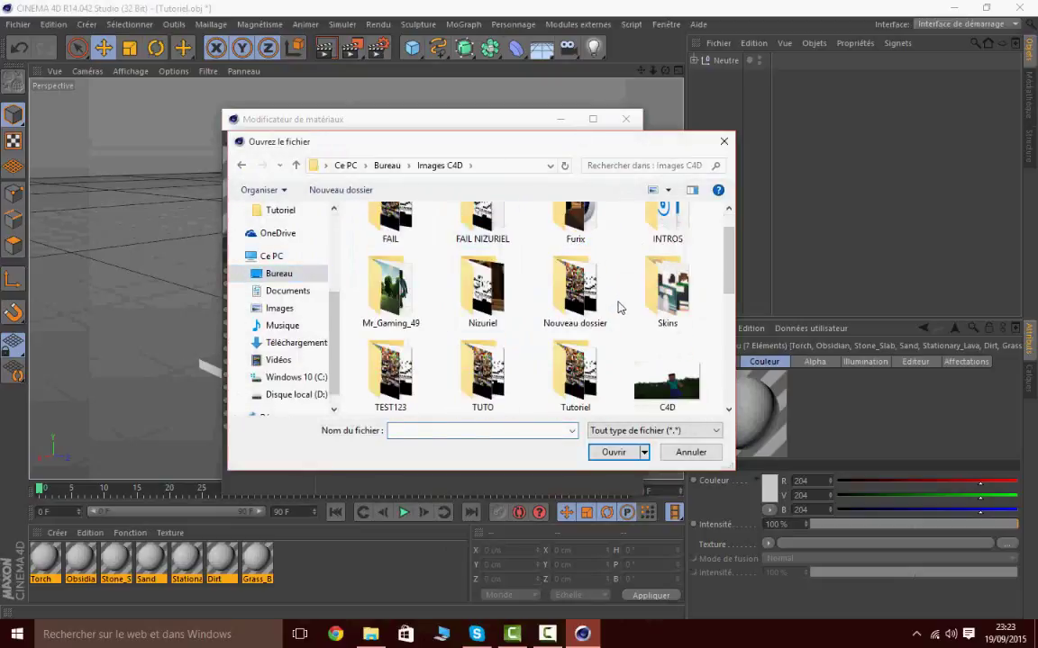
pyautogui.doubleClick(585, 370)
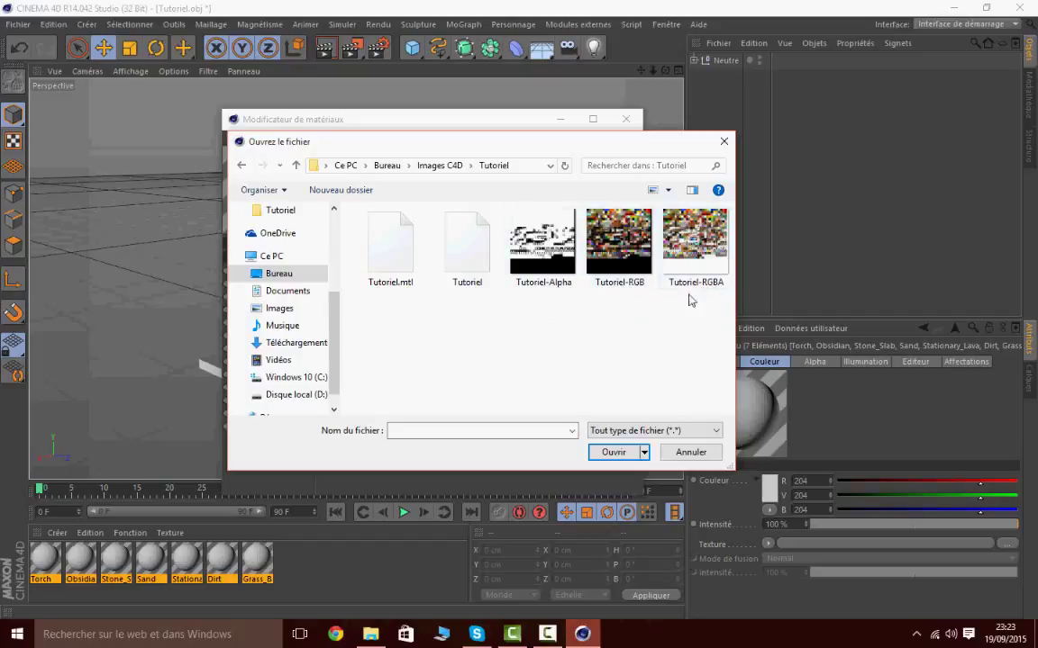
pyautogui.doubleClick(620, 241)
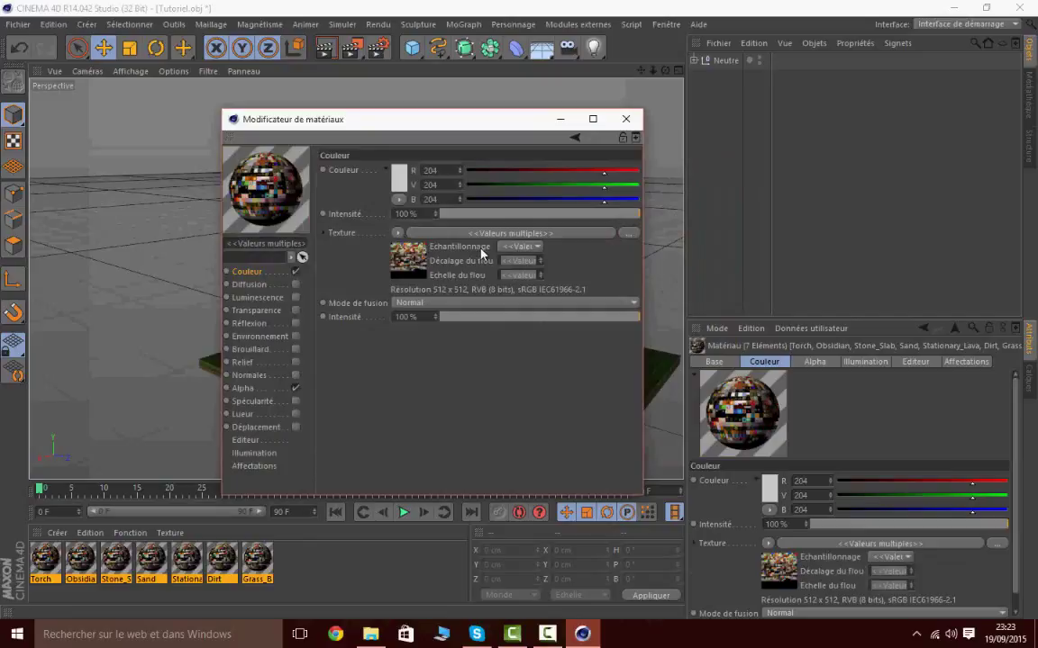
pyautogui.click(522, 247)
pyautogui.click(546, 281)
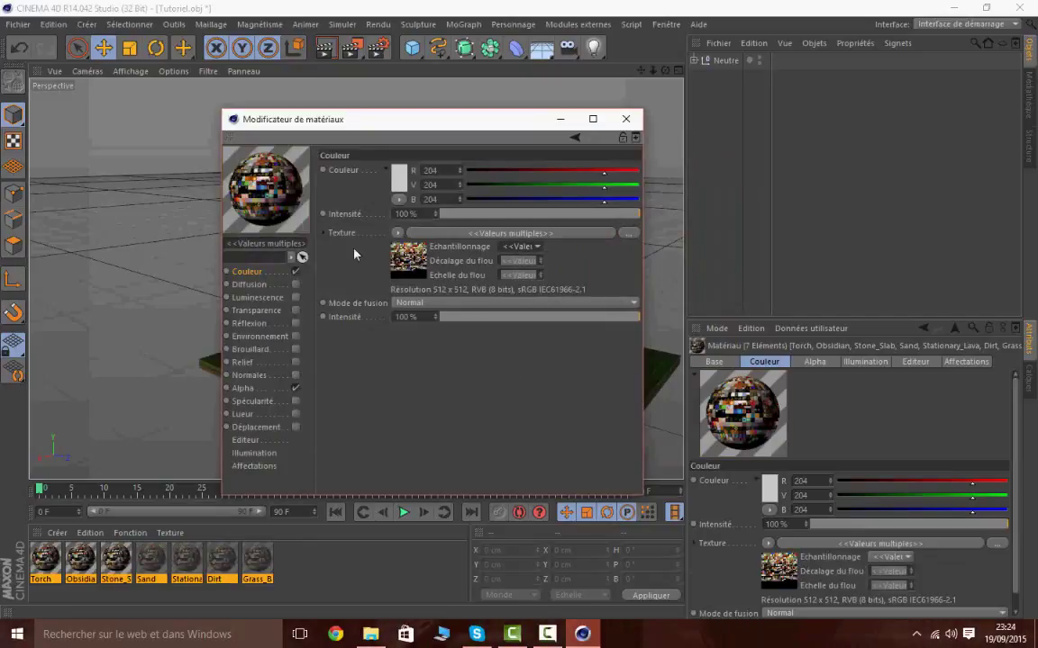
# Load Tutoriel-Alpha as the Alpha texture of all materials, change its sampling, and close the material editor
pyautogui.click(243, 388)
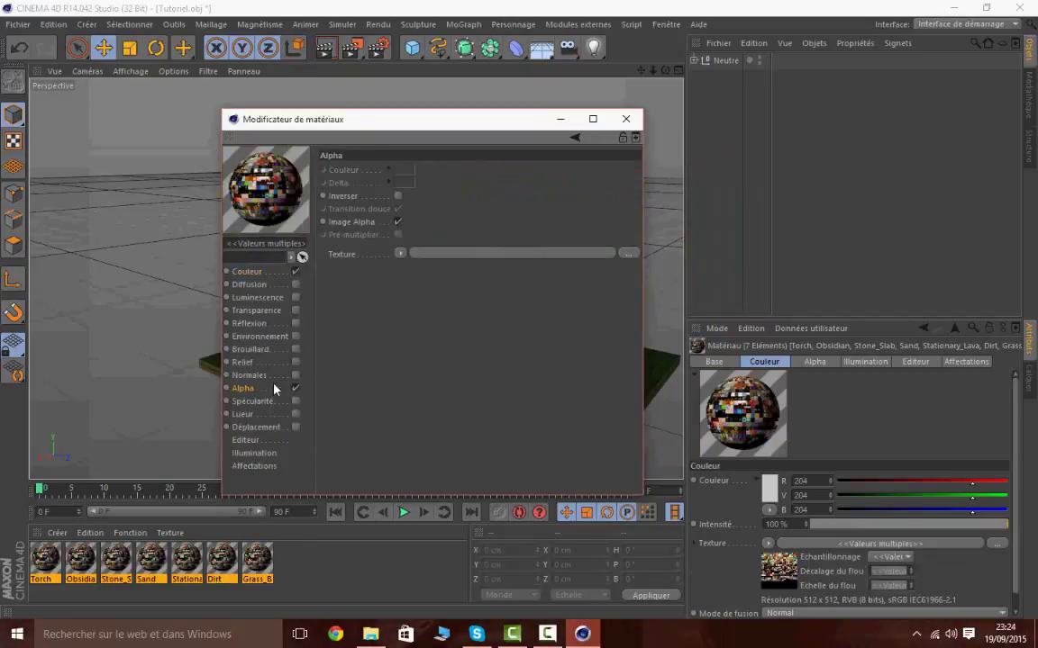
pyautogui.click(400, 253)
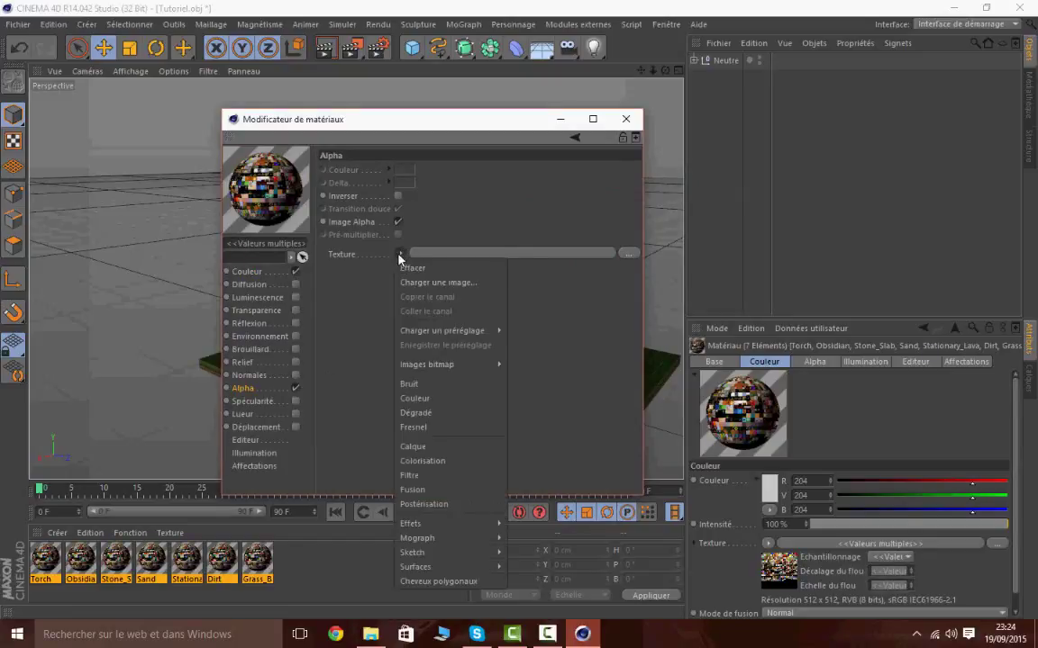
pyautogui.click(423, 283)
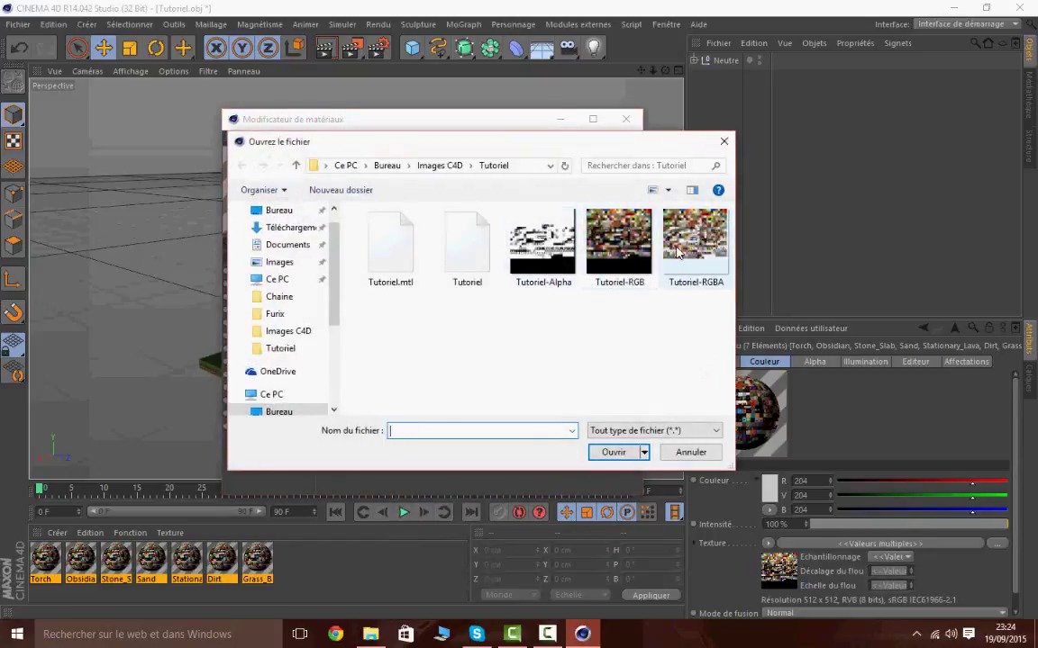
pyautogui.doubleClick(677, 253)
pyautogui.click(523, 268)
pyautogui.click(534, 302)
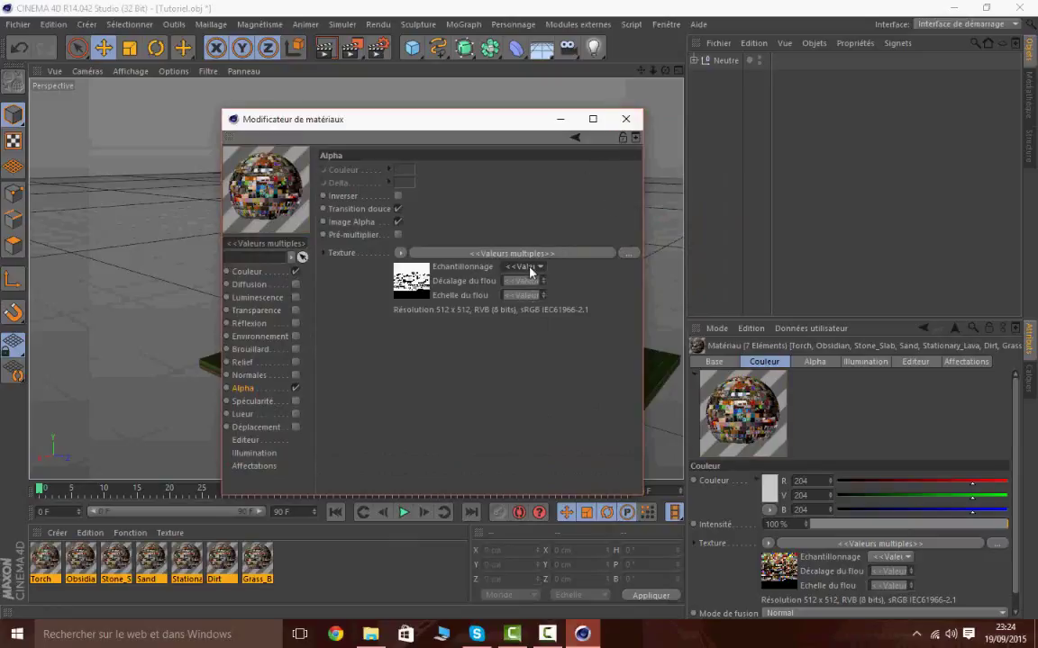
pyautogui.click(627, 119)
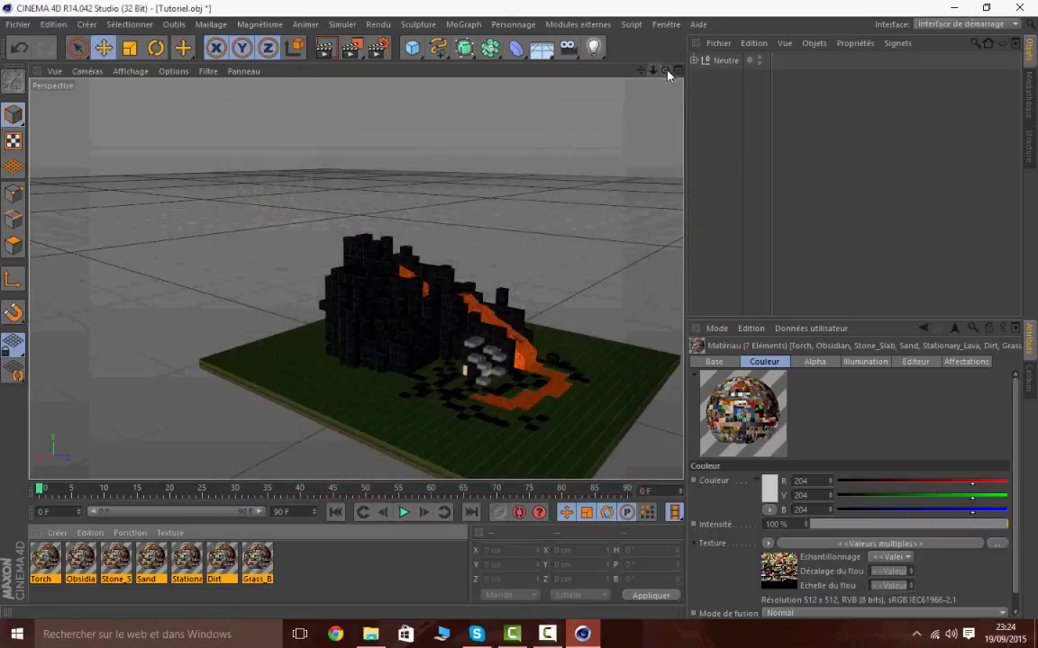
# Examine the textured volcano, its lava flow and its entrance up close and from several angles
pyautogui.moveTo(665, 71); pyautogui.dragTo(679, 38)
pyautogui.scroll(1, 354, 279)
pyautogui.moveTo(355, 50); pyautogui.dragTo(396, 68)
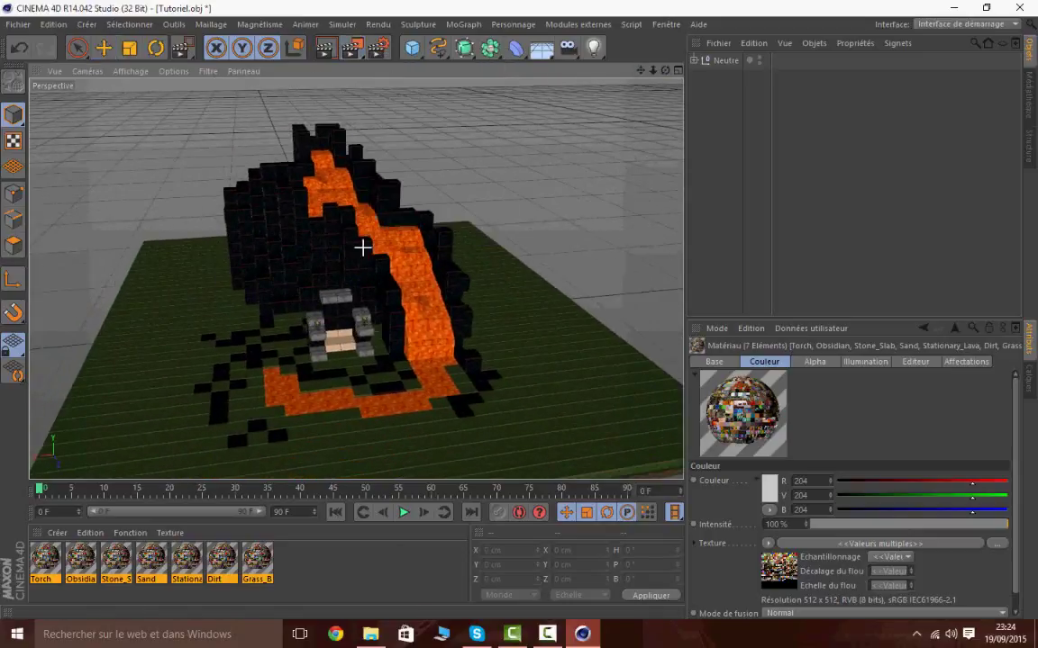
pyautogui.press('e')
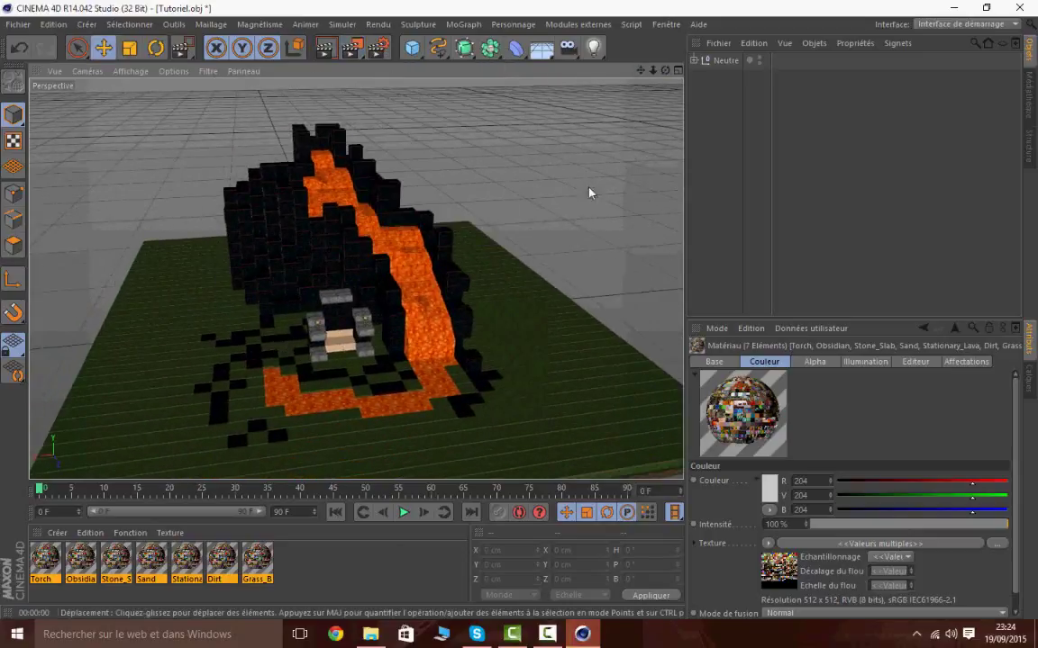
pyautogui.scroll(5, 588, 192)
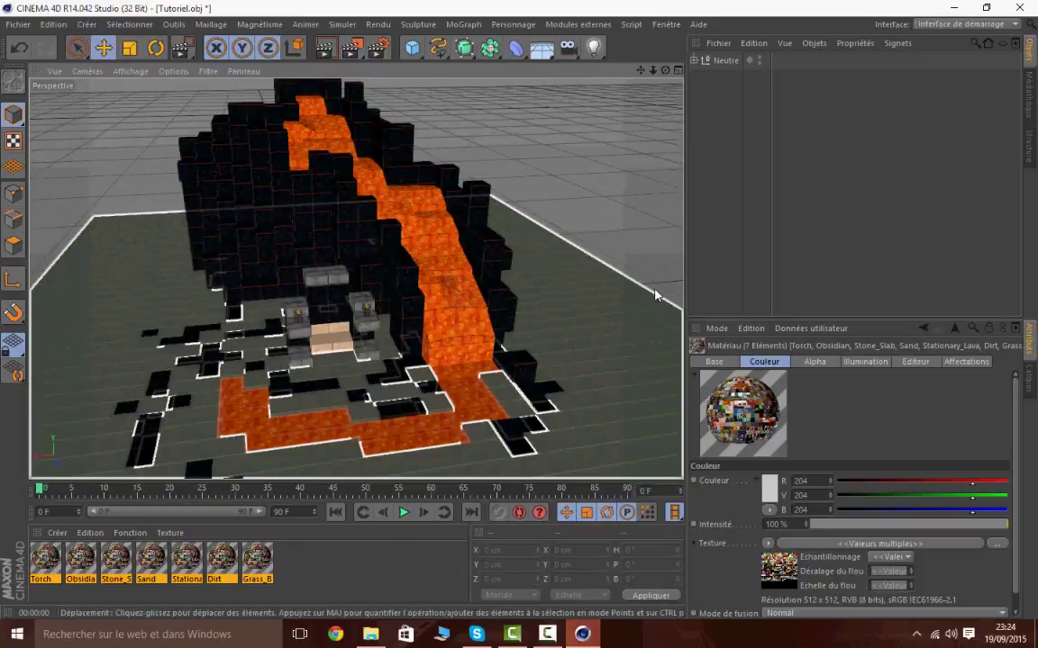
pyautogui.scroll(-2, 609, 295)
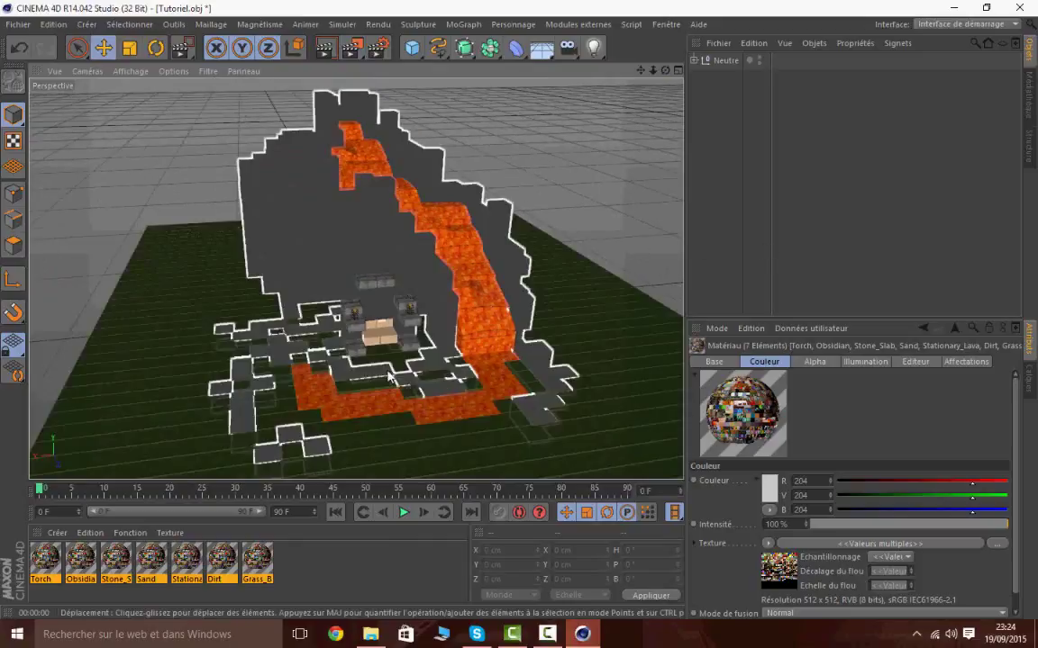
pyautogui.moveTo(666, 71)
pyautogui.mouseDown()
pyautogui.moveTo(641, 77)
pyautogui.moveTo(801, 64)
pyautogui.moveTo(630, 82)
pyautogui.moveTo(663, 72)
pyautogui.moveTo(652, 73)
pyautogui.mouseUp()
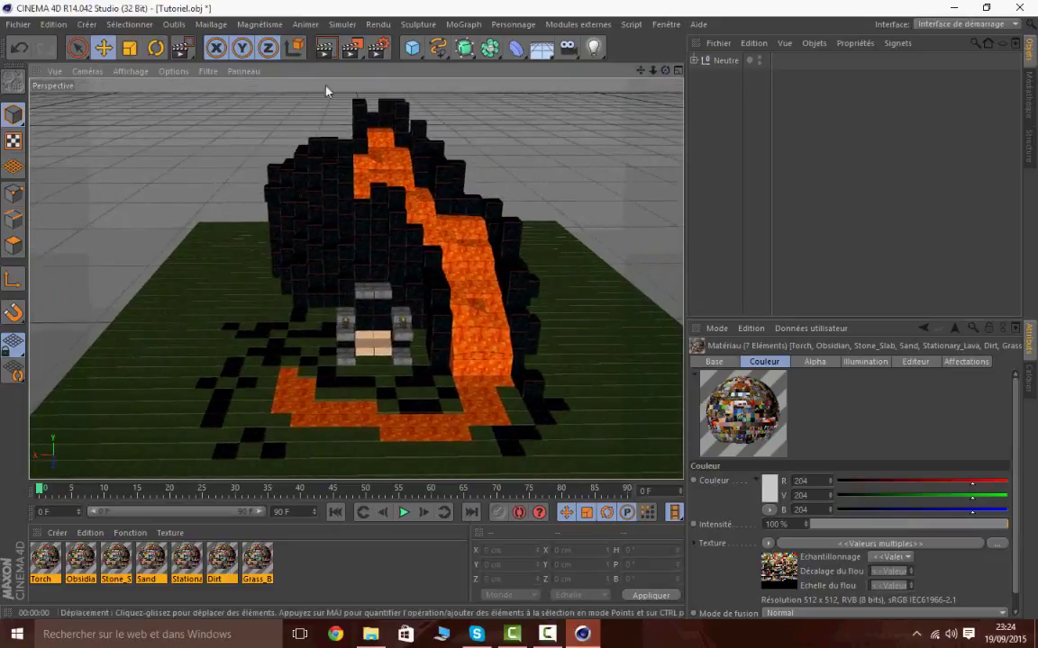
# Open the HyperRig Ultimate.lib4d library file from the desktop (Bureau)
pyautogui.click(20, 24)
pyautogui.click(45, 59)
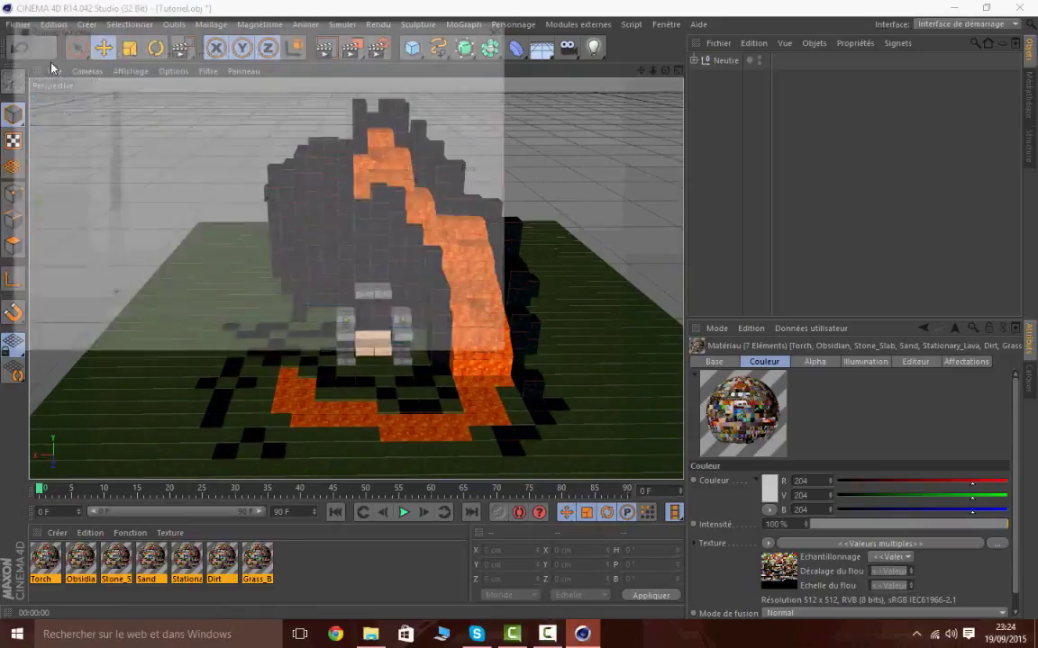
pyautogui.click(56, 96)
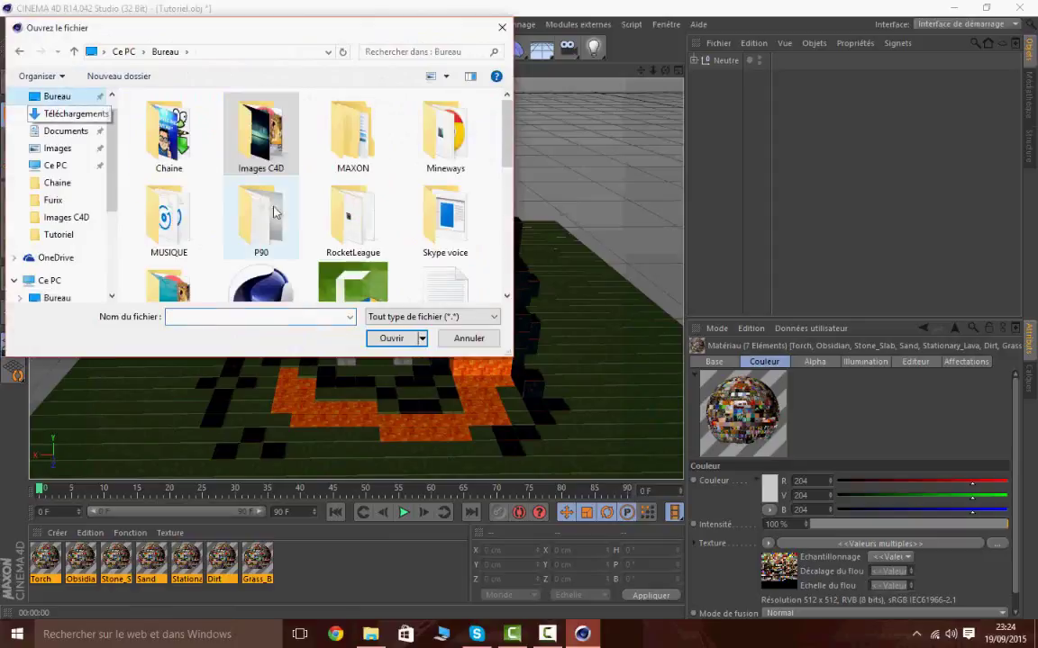
pyautogui.scroll(-10, 228, 215)
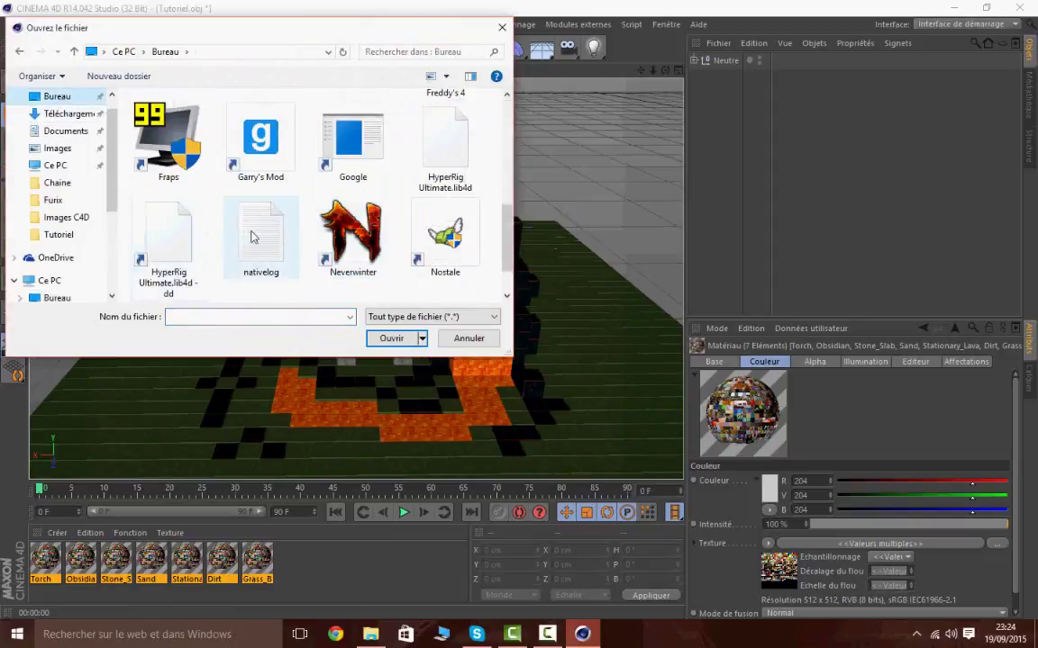
pyautogui.scroll(3, 234, 214)
pyautogui.scroll(-1, 470, 231)
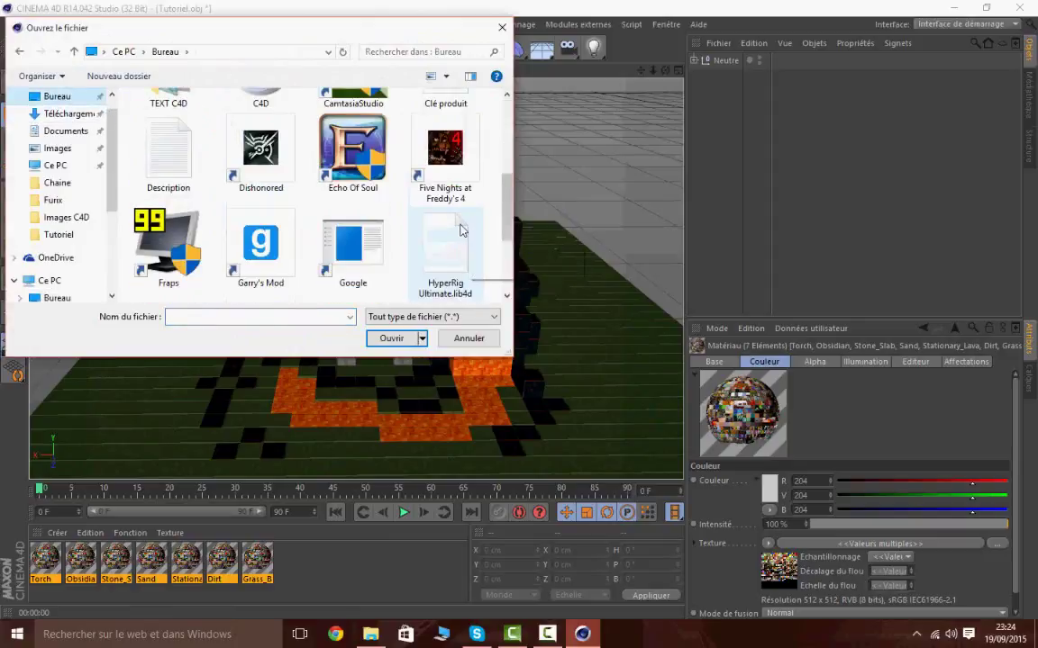
pyautogui.doubleClick(470, 231)
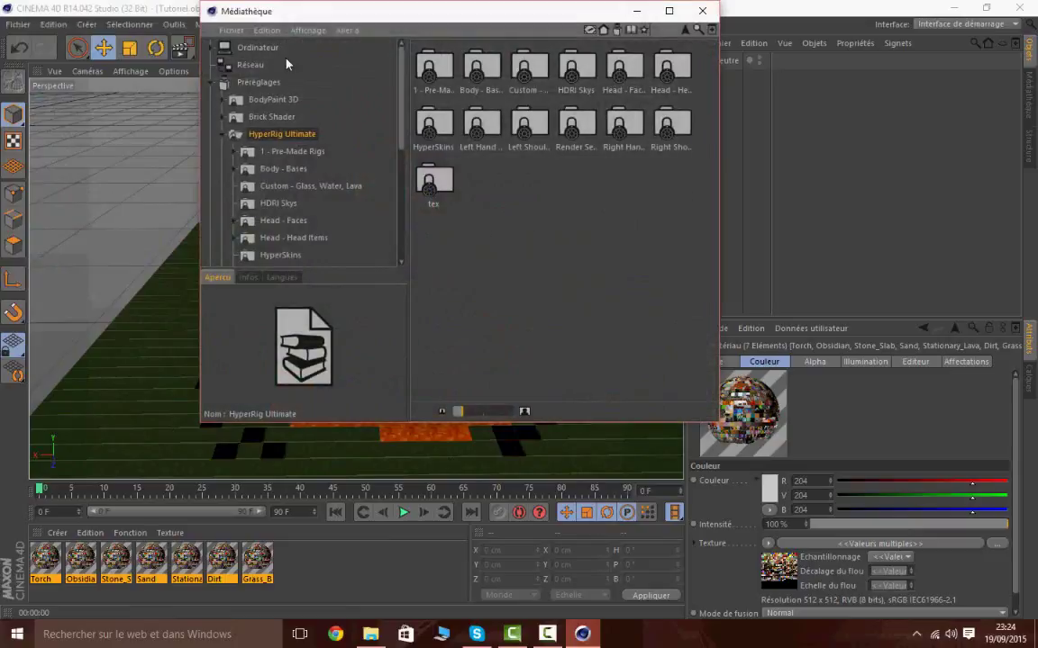
# Load the All Weapons rig from the library's 1 - Pre-Made Rigs folder into the scene
pyautogui.doubleClick(435, 69)
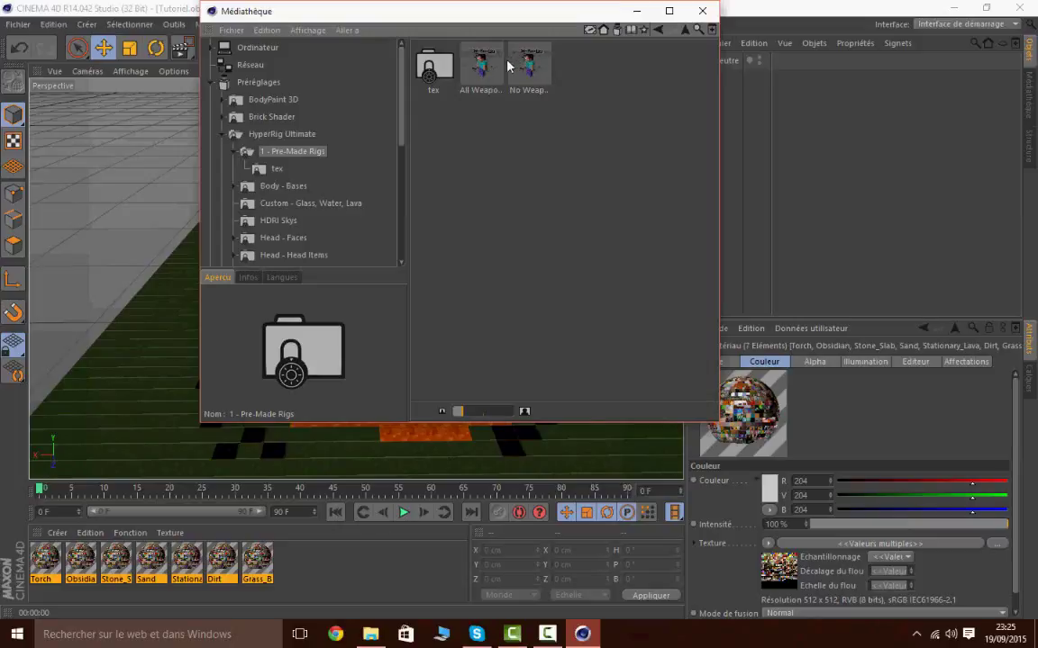
pyautogui.click(501, 74)
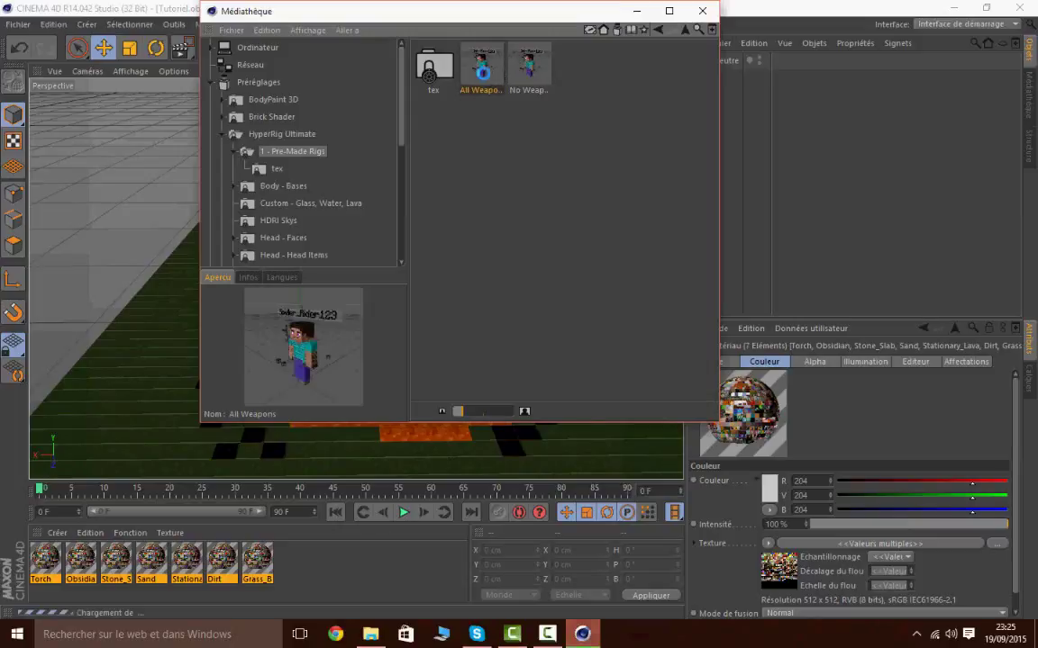
pyautogui.doubleClick(494, 72)
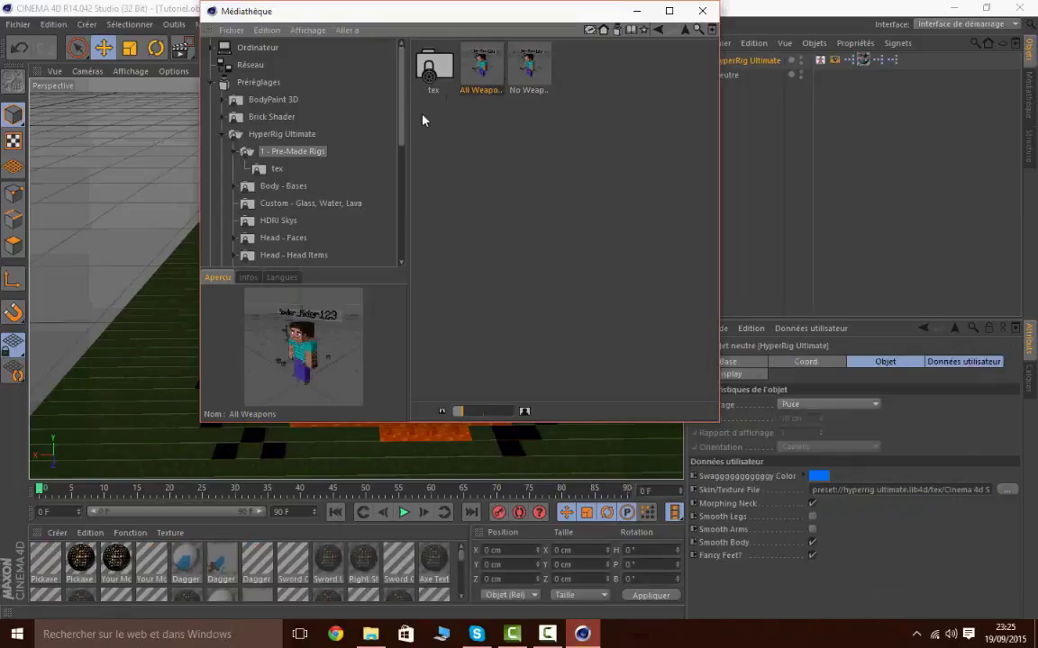
# Add the Second Layer item from the Head - Head Items folder and nest it under HyperRig Ultimate
pyautogui.scroll(-4, 333, 176)
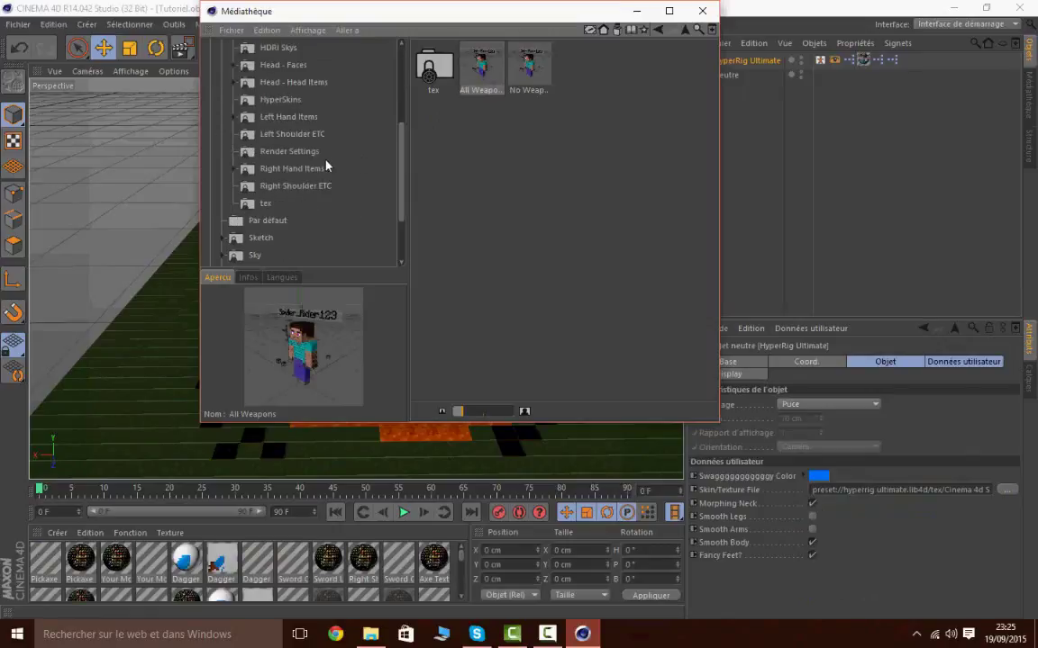
pyautogui.scroll(2, 326, 167)
pyautogui.click(315, 169)
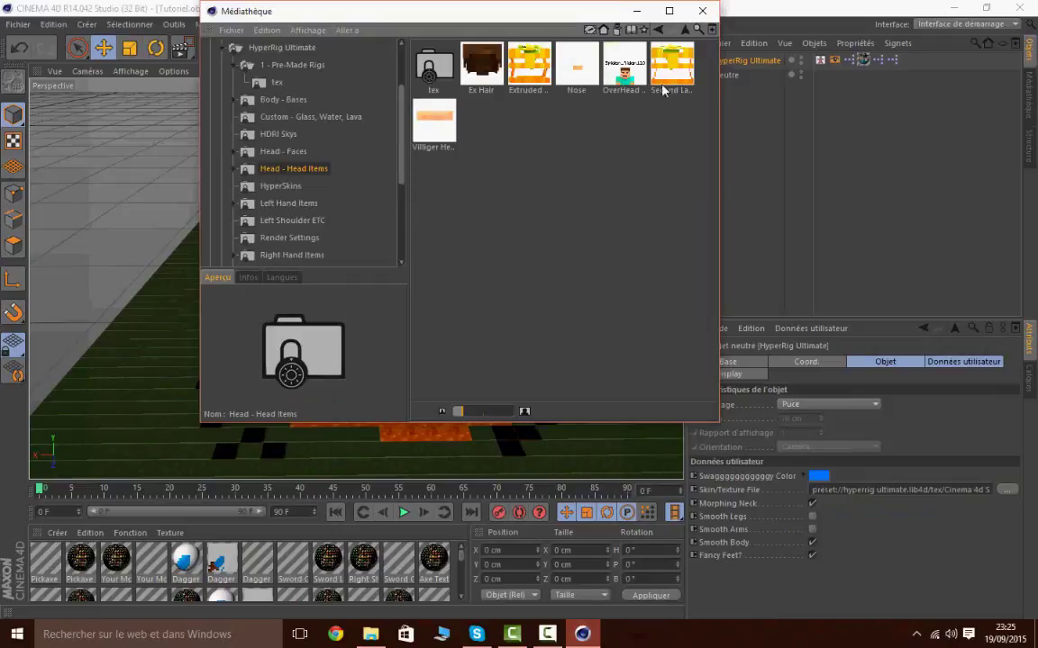
pyautogui.click(684, 70)
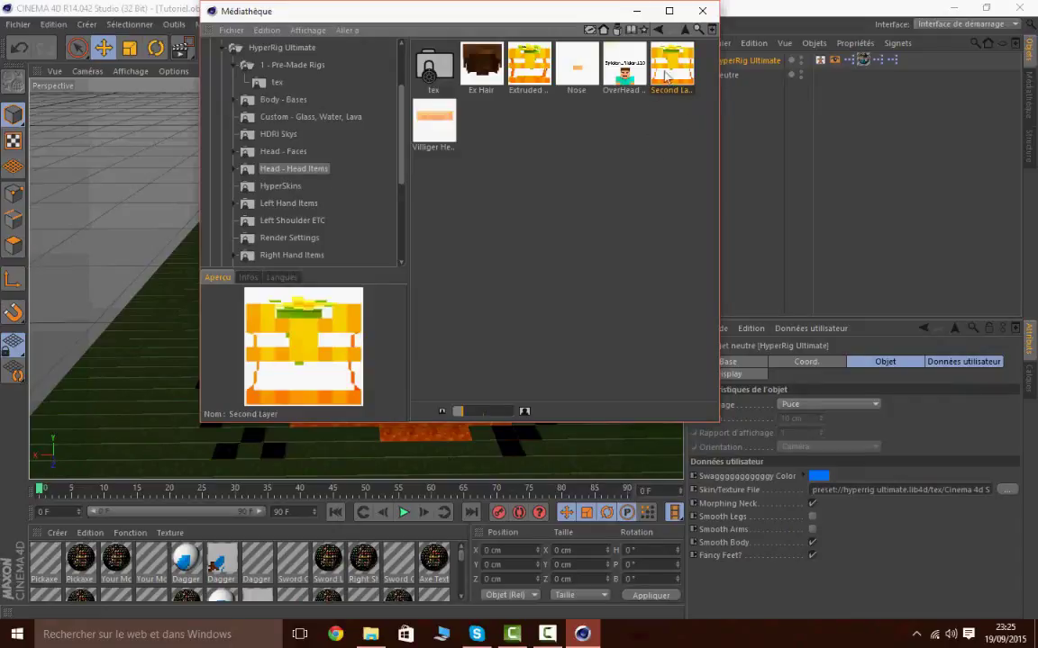
pyautogui.doubleClick(668, 72)
pyautogui.click(701, 11)
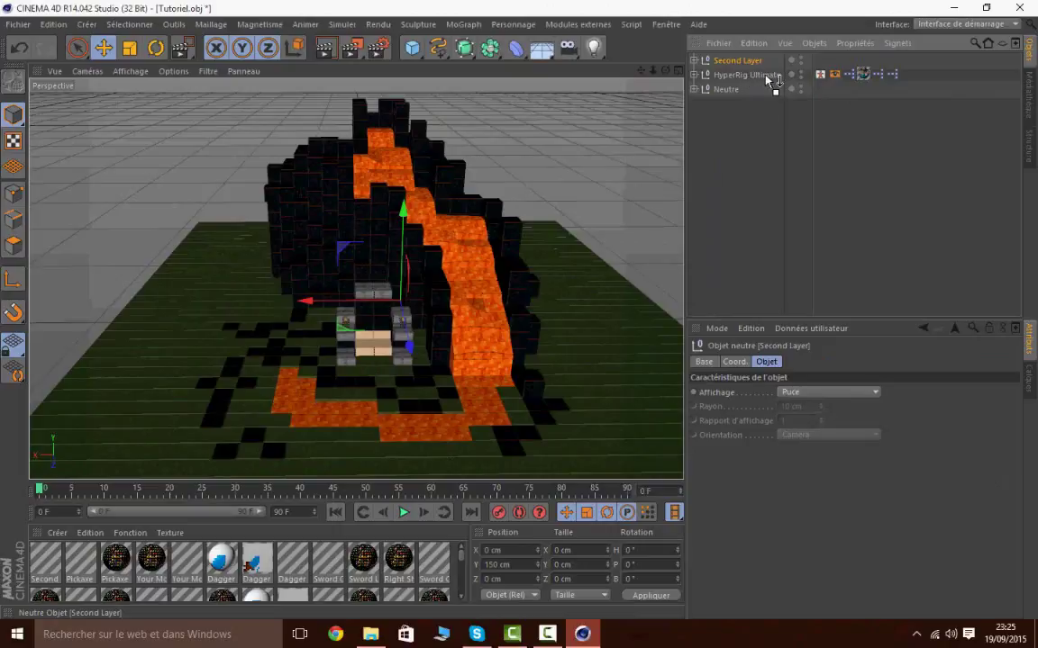
pyautogui.moveTo(766, 77); pyautogui.dragTo(767, 77)
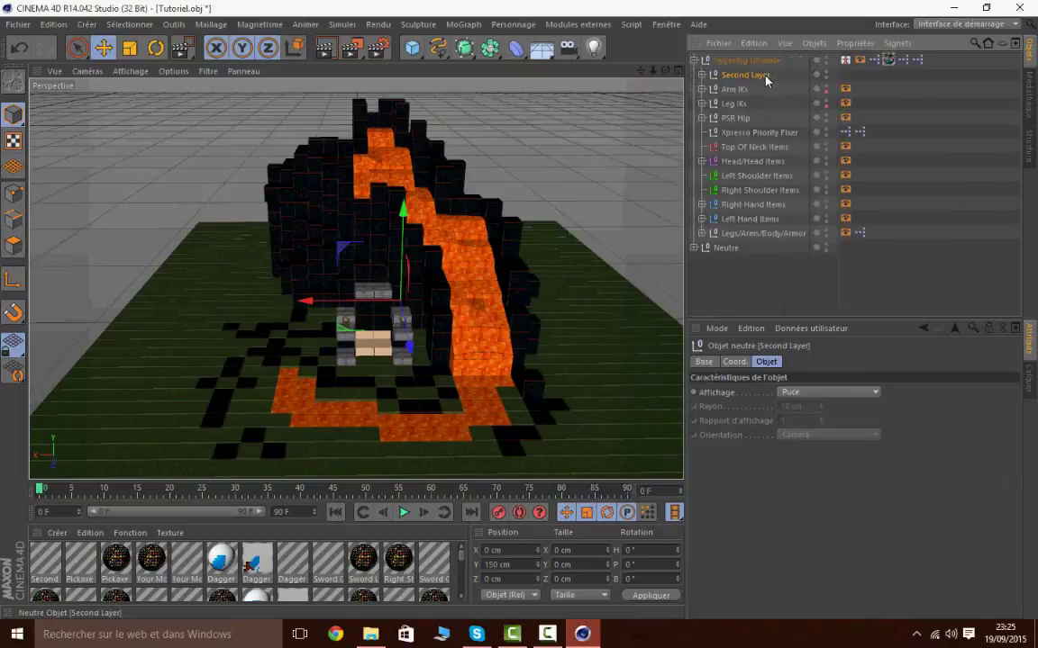
pyautogui.click(695, 61)
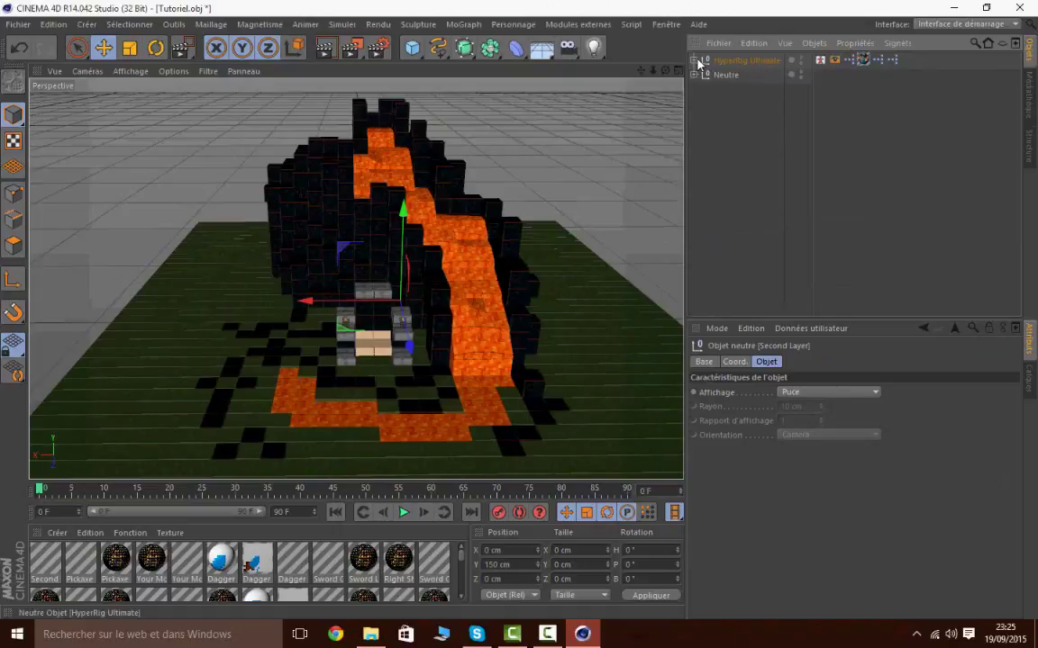
# Move the HyperRig Ultimate character out of the volcano to its front, at about Y 204 cm and Z 1575 cm
pyautogui.click(729, 61)
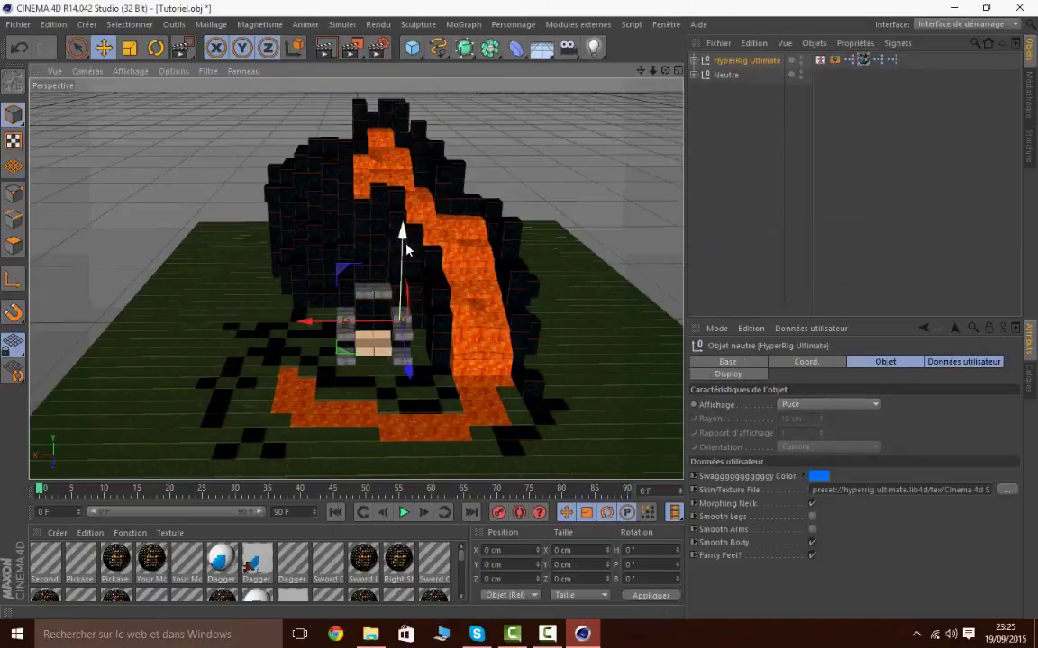
pyautogui.moveTo(405, 245); pyautogui.dragTo(412, 108)
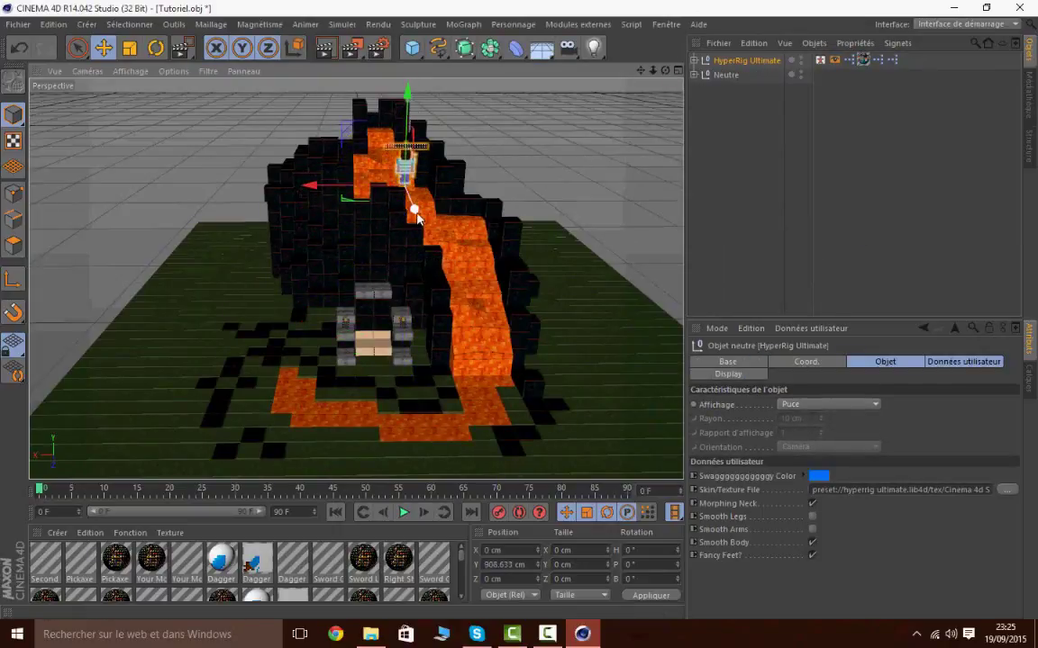
pyautogui.moveTo(413, 213); pyautogui.dragTo(487, 328)
pyautogui.moveTo(457, 215); pyautogui.dragTo(448, 323)
pyautogui.moveTo(640, 71); pyautogui.dragTo(671, 75)
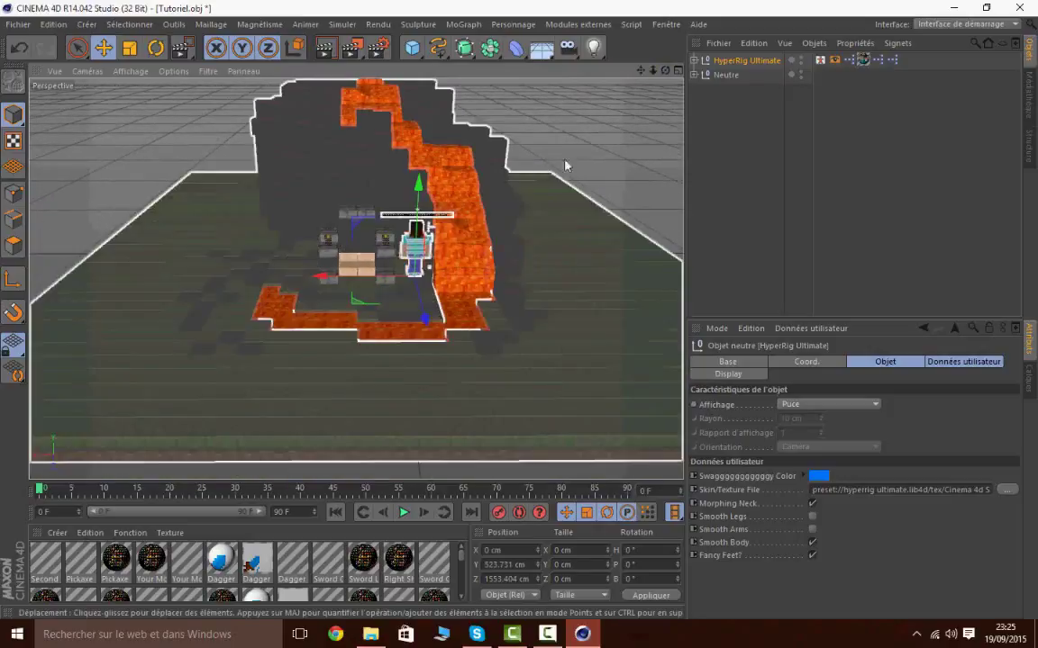
pyautogui.scroll(1, 451, 293)
pyautogui.moveTo(432, 323); pyautogui.dragTo(308, 365)
# Lower the character onto the grass at about Y 102 cm and move it towards the volcano entrance, to about Z 945 cm
pyautogui.scroll(4, 349, 368)
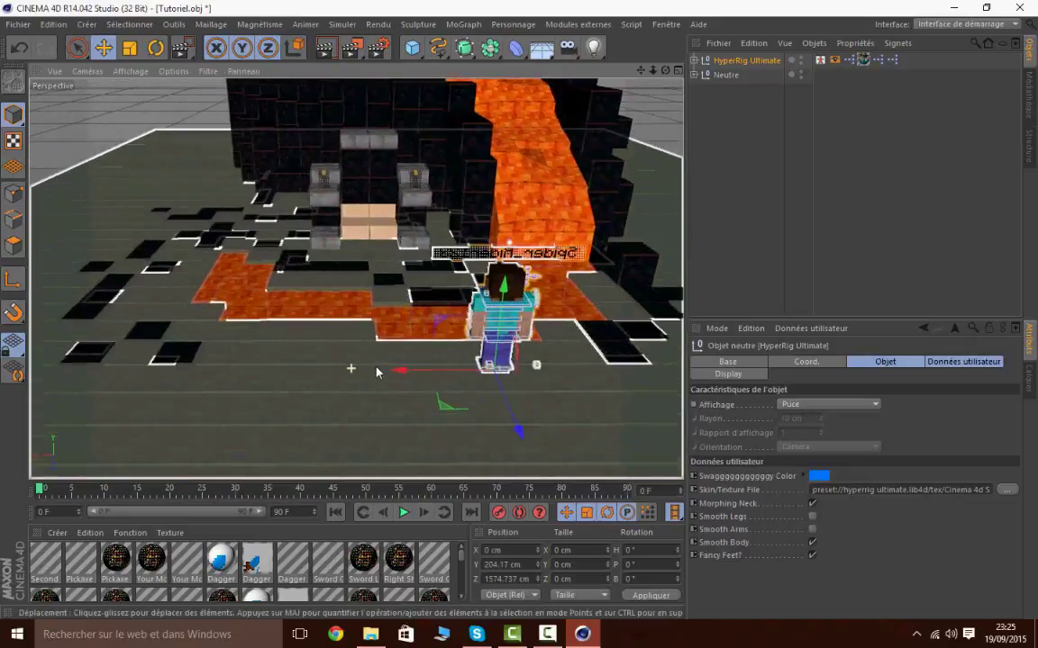
pyautogui.scroll(6, 522, 380)
pyautogui.scroll(4, 502, 384)
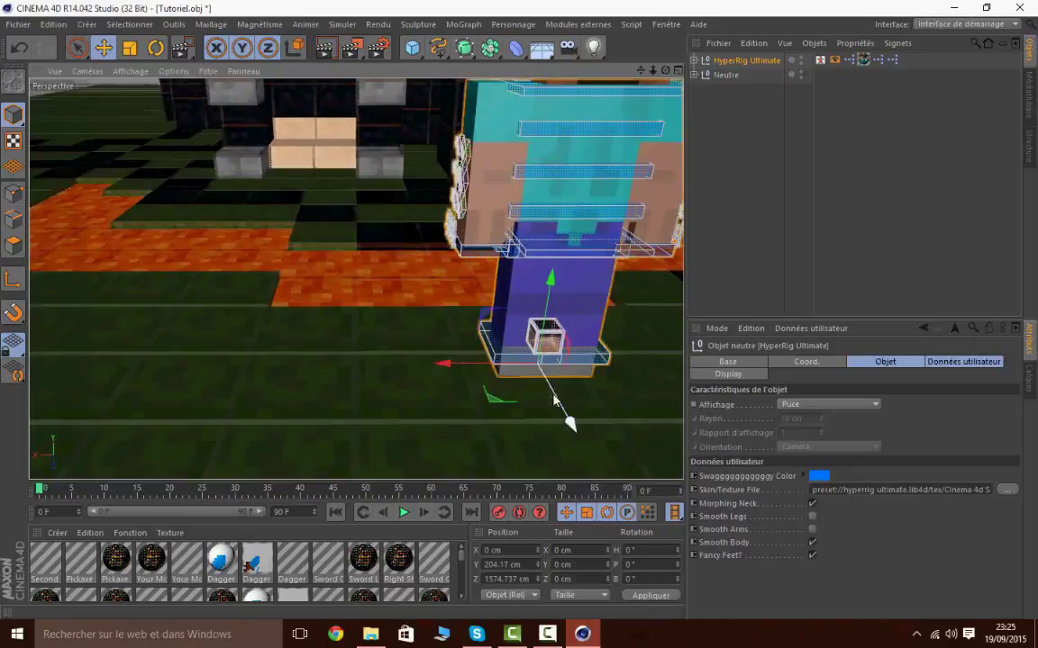
pyautogui.moveTo(640, 70); pyautogui.dragTo(668, 74)
pyautogui.moveTo(428, 93); pyautogui.dragTo(429, 268)
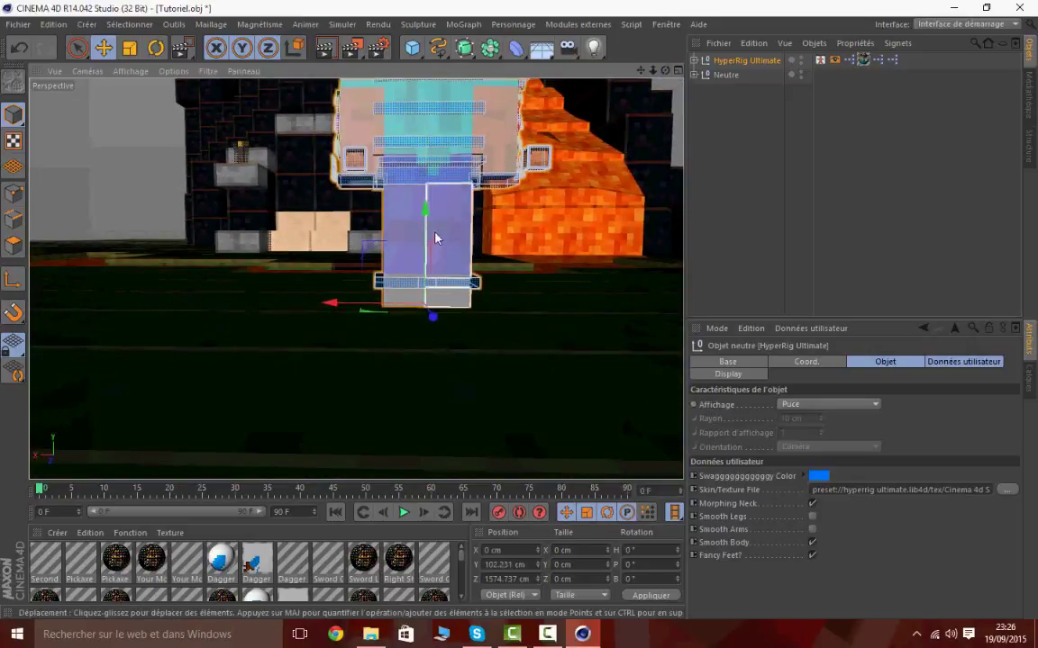
pyautogui.moveTo(433, 316); pyautogui.dragTo(436, 244)
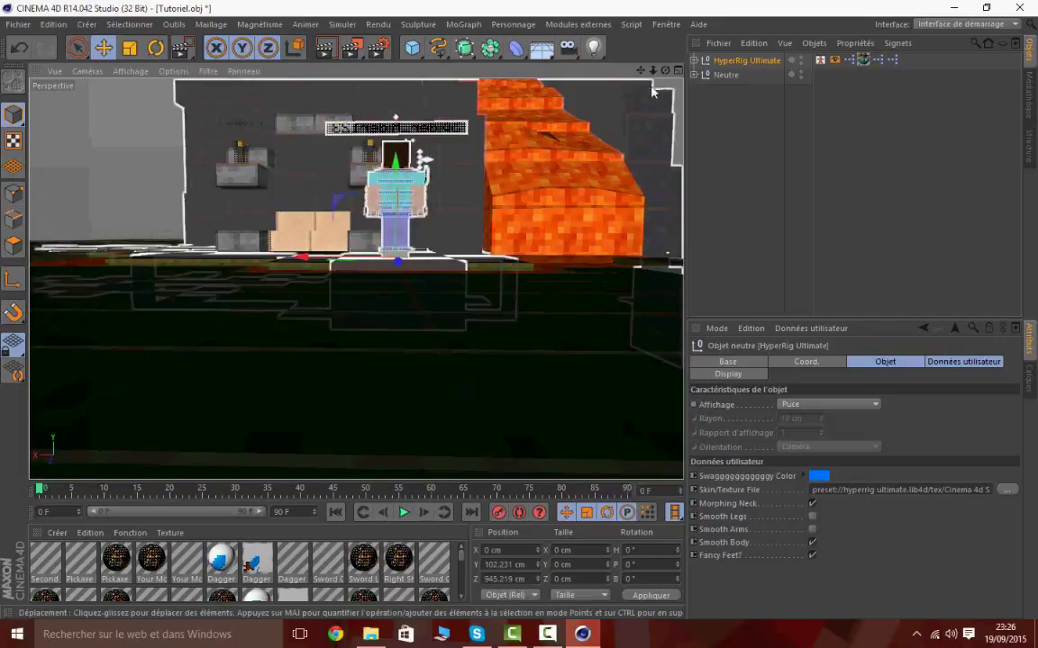
pyautogui.moveTo(664, 70); pyautogui.dragTo(725, 199)
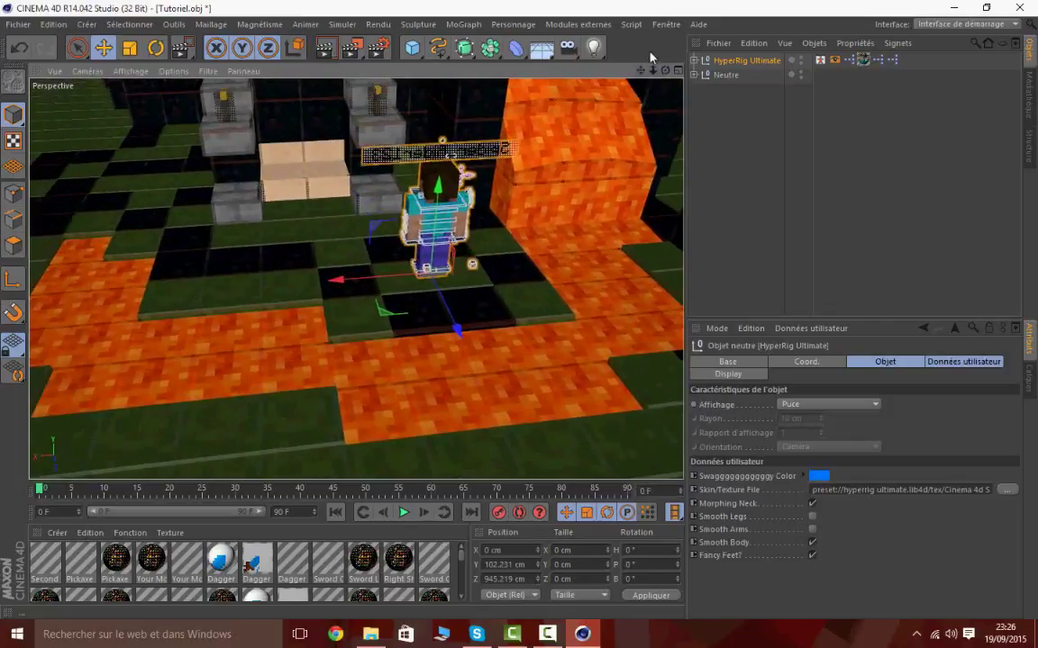
pyautogui.moveTo(665, 71); pyautogui.dragTo(677, 74)
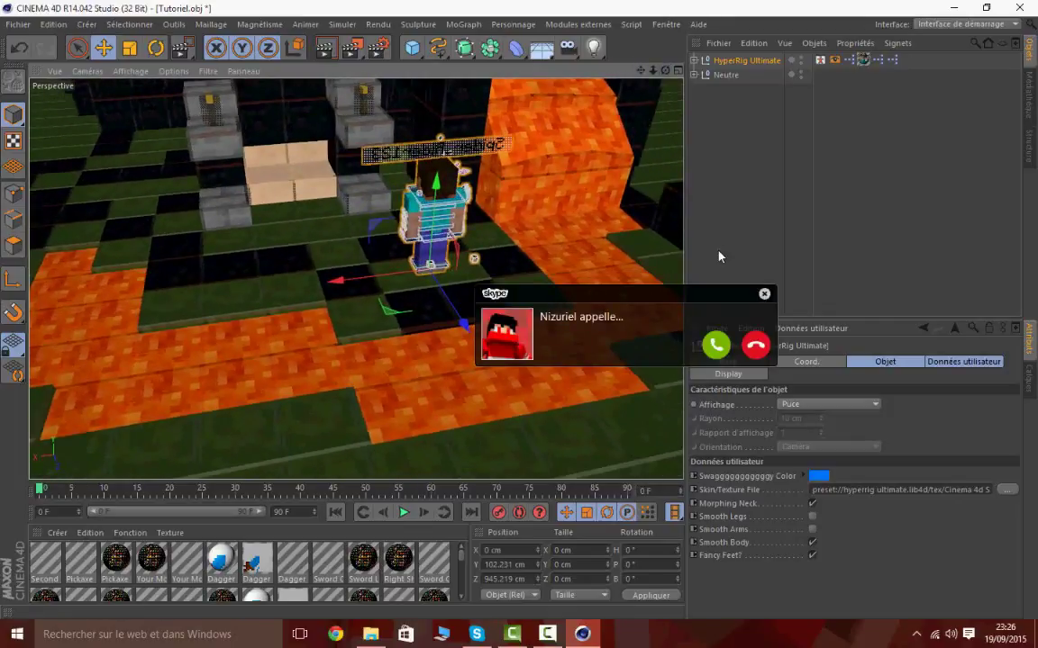
# Decline the incoming Skype call, set the Skype status to Déconnecté, and return to the 3D scene
pyautogui.click(755, 347)
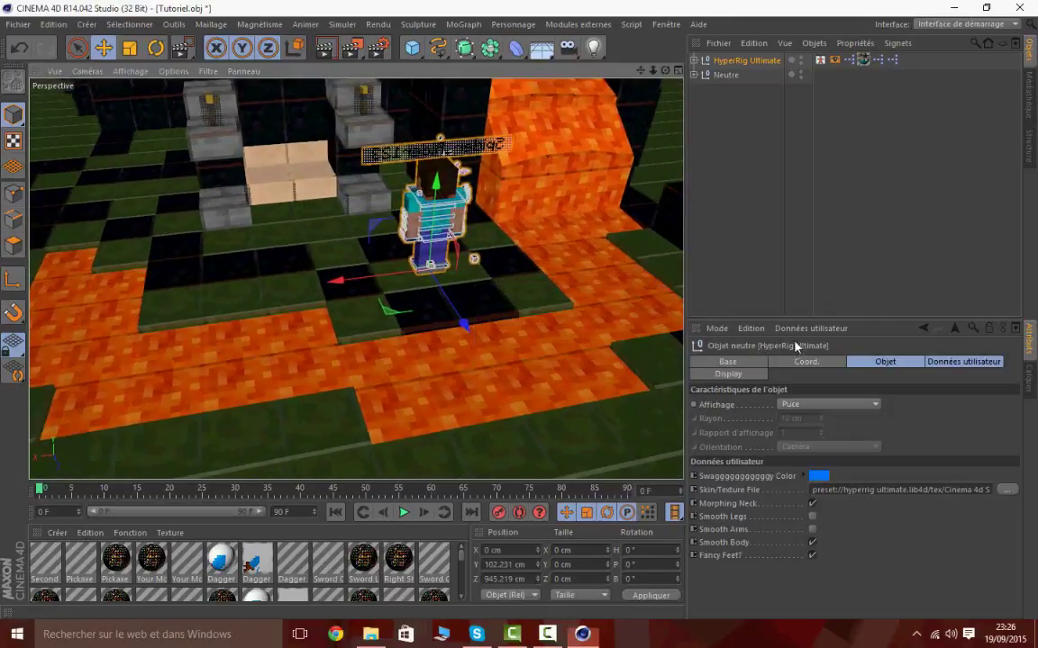
pyautogui.click(477, 635)
pyautogui.click(221, 129)
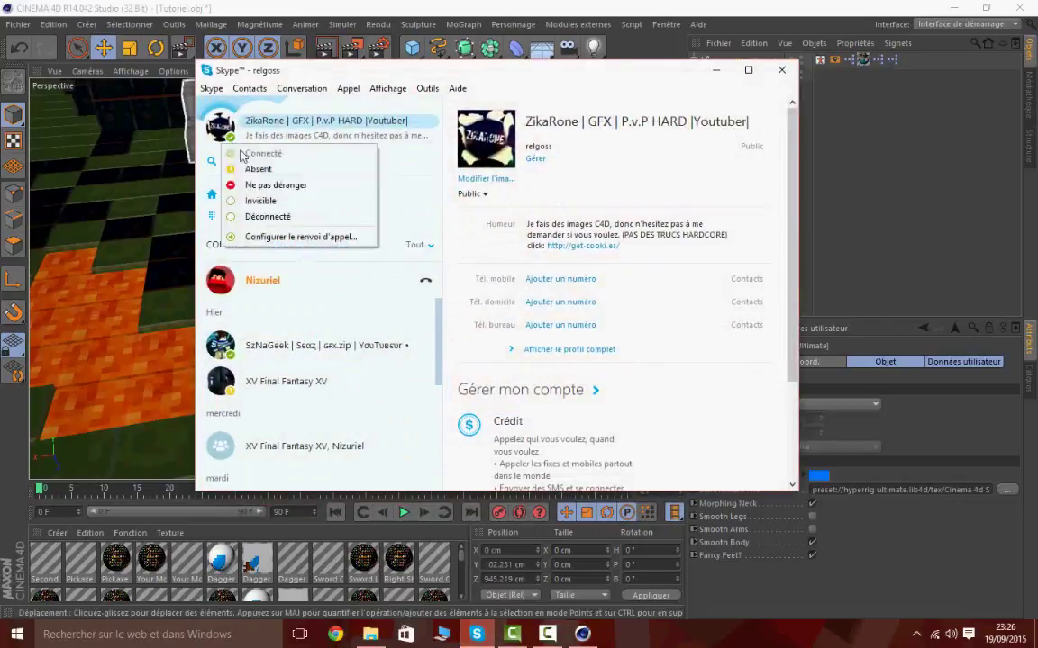
pyautogui.click(267, 216)
pyautogui.click(469, 638)
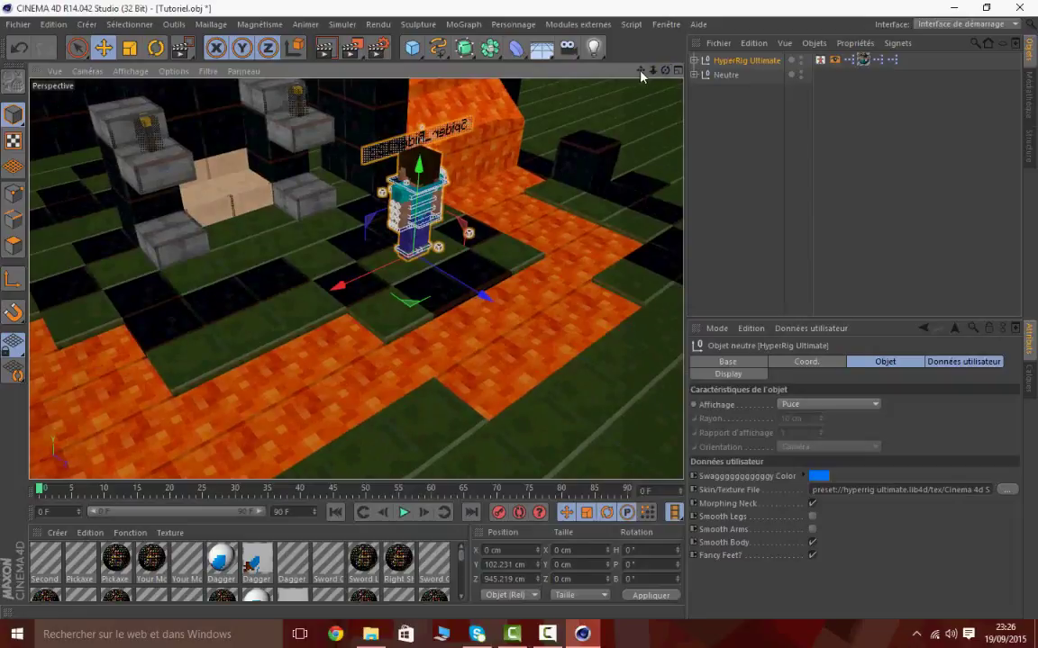
# Turn the character to a heading of about 143° and reposition it before the entrance at about X 292 cm, Z 832 cm
pyautogui.moveTo(643, 71); pyautogui.dragTo(777, 132)
pyautogui.moveTo(667, 72); pyautogui.dragTo(243, 97)
pyautogui.click(155, 48)
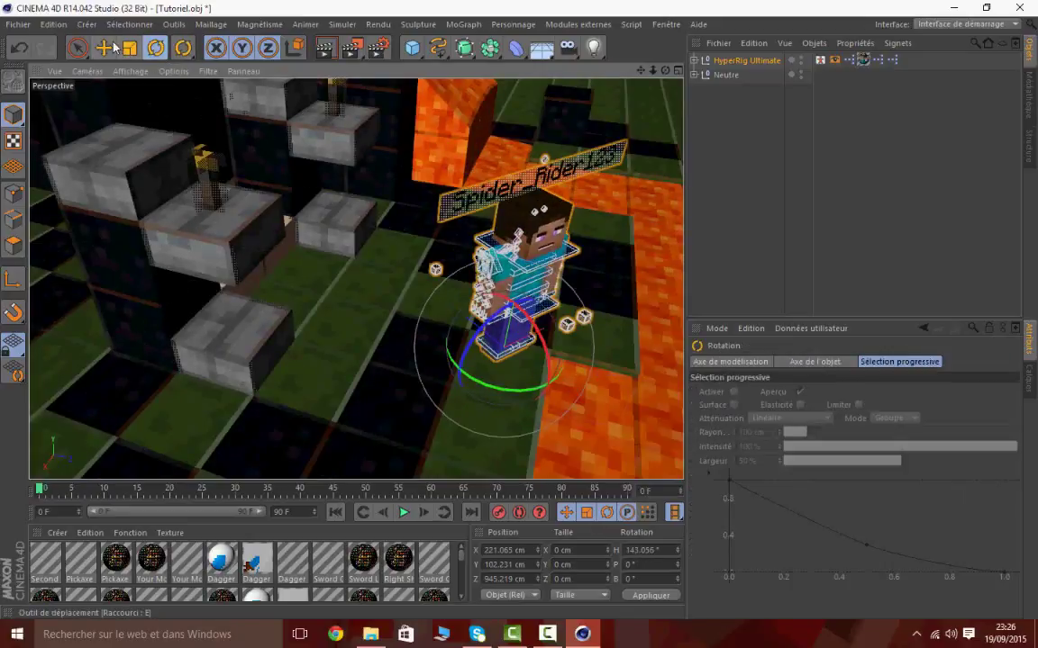
pyautogui.press('e')
pyautogui.moveTo(564, 324); pyautogui.dragTo(442, 334)
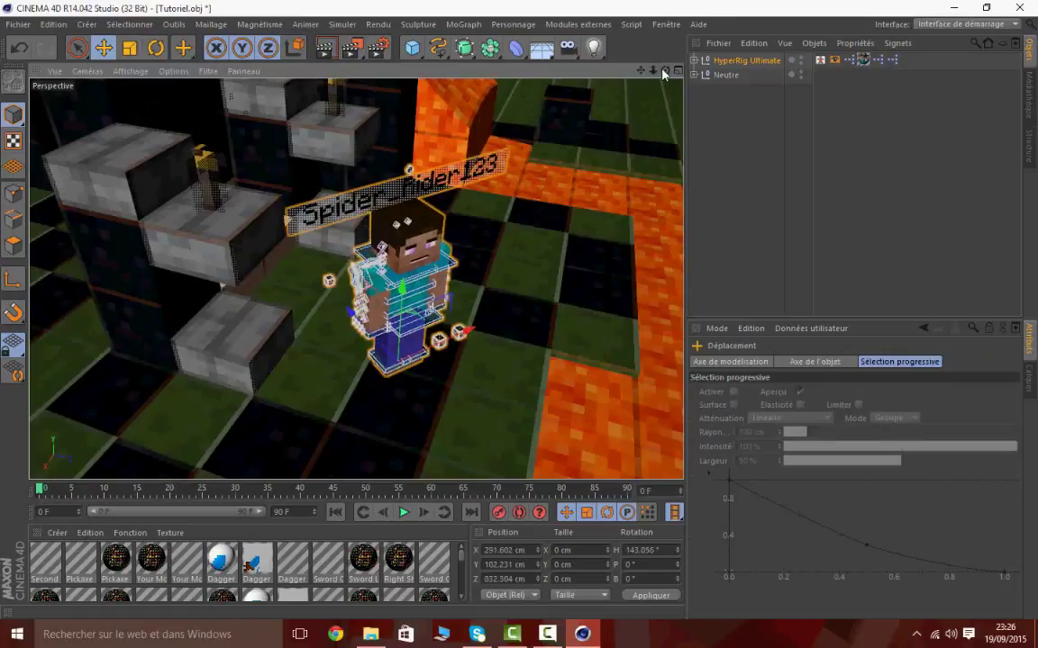
pyautogui.moveTo(658, 70); pyautogui.dragTo(585, 72)
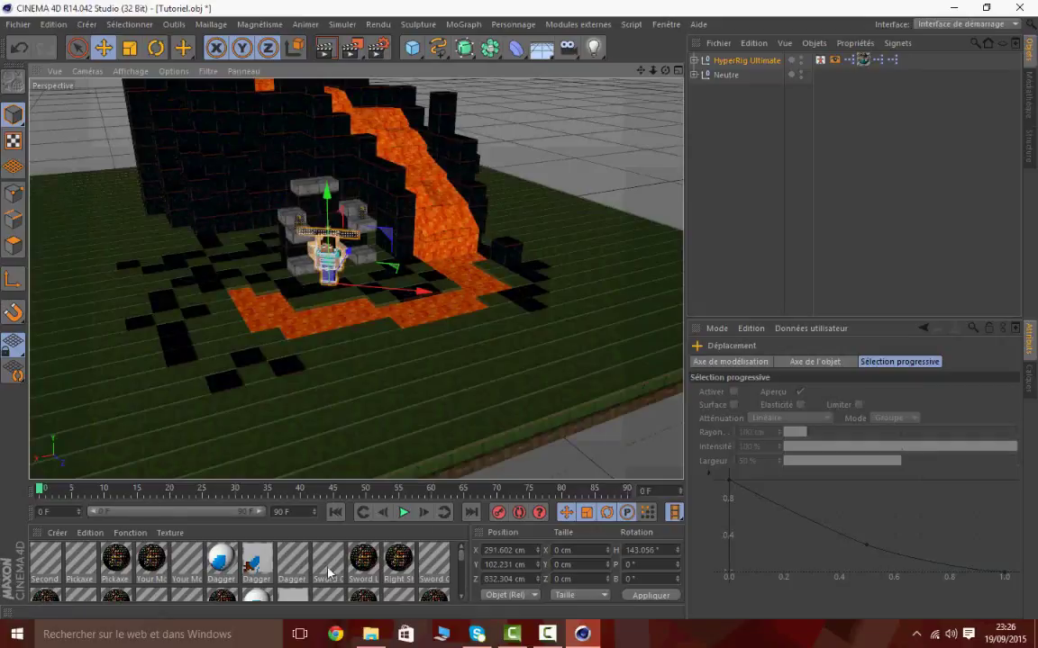
# Find the character's Tex material, open it for editing and enable its Alpha channel
pyautogui.click(460, 597)
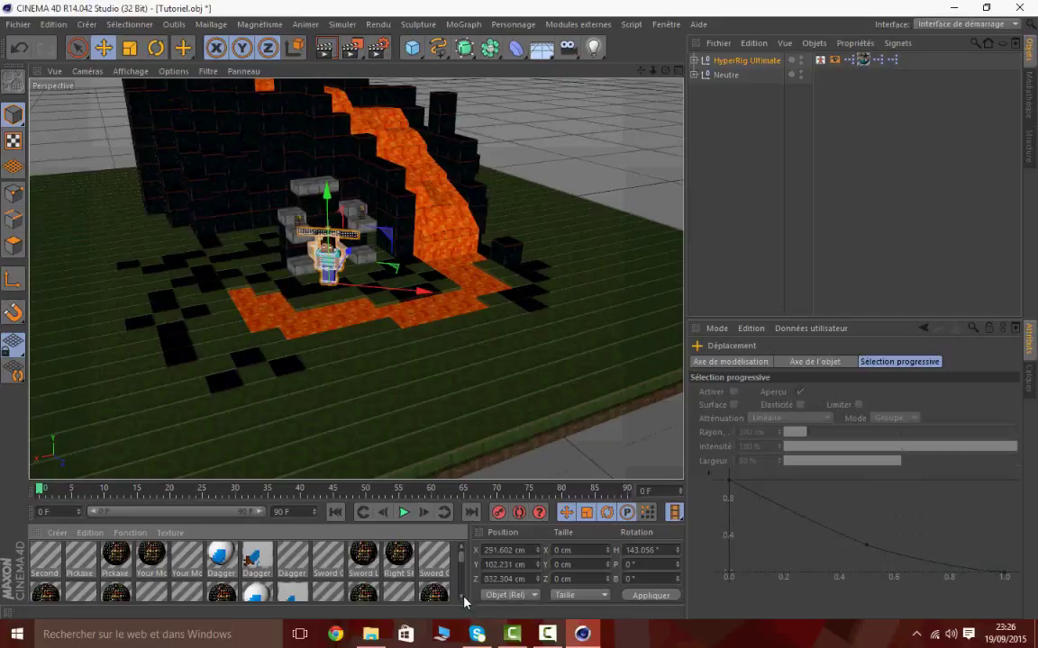
pyautogui.click(461, 596)
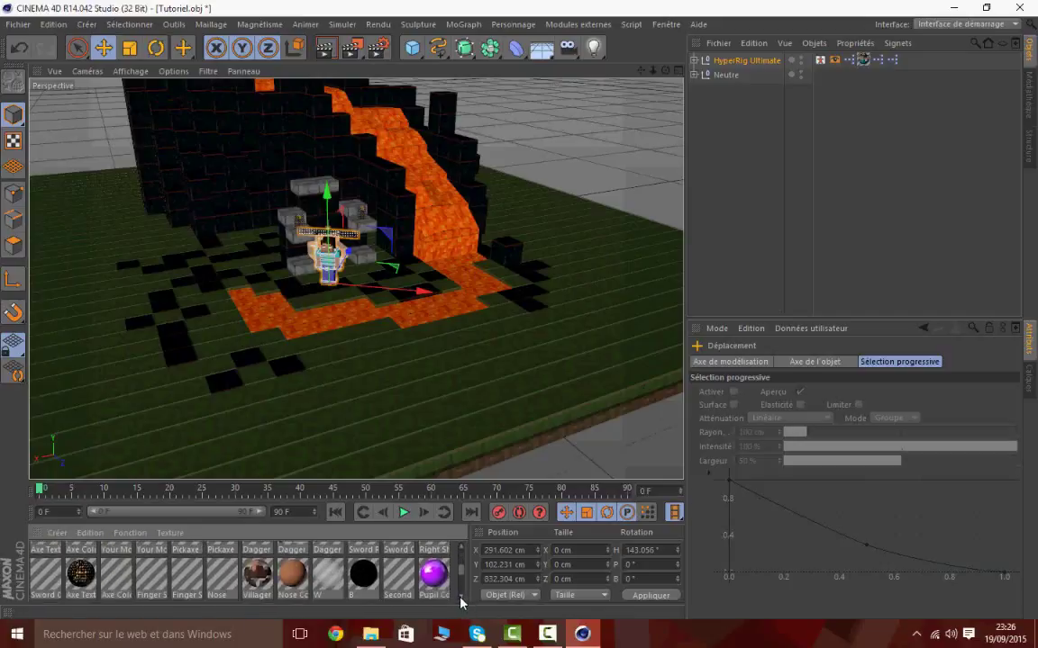
pyautogui.click(461, 597)
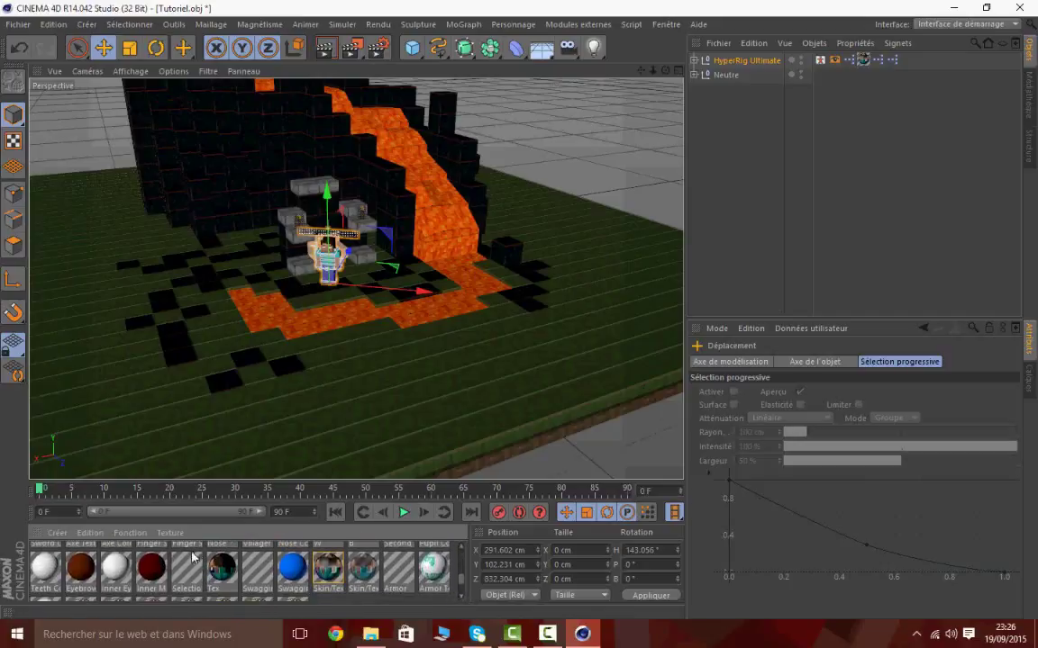
pyautogui.click(219, 568)
pyautogui.click(319, 567)
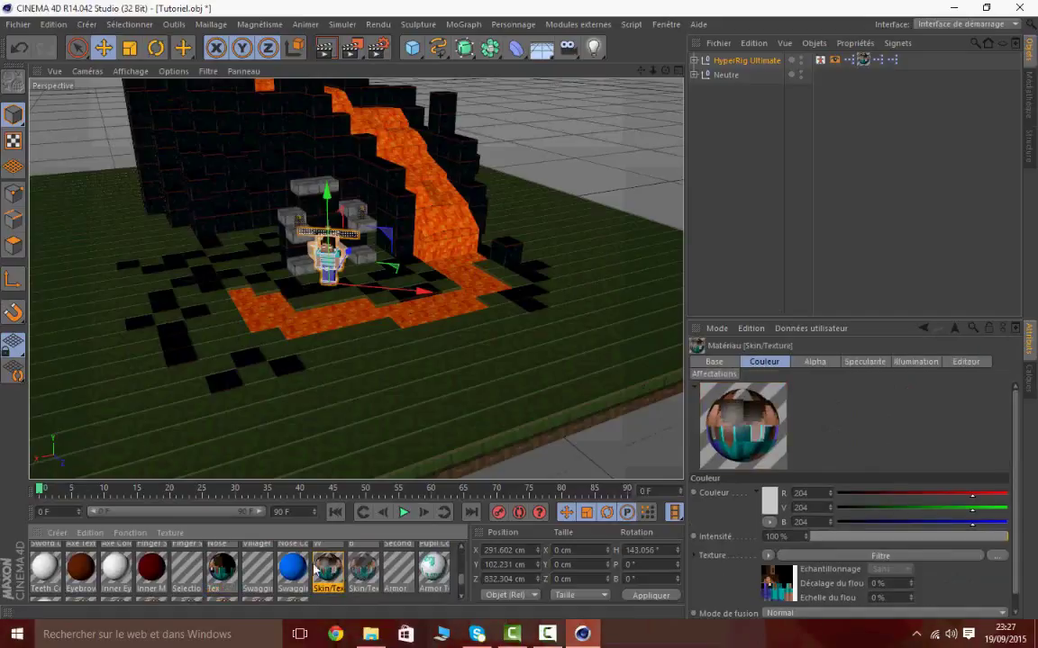
pyautogui.click(218, 568)
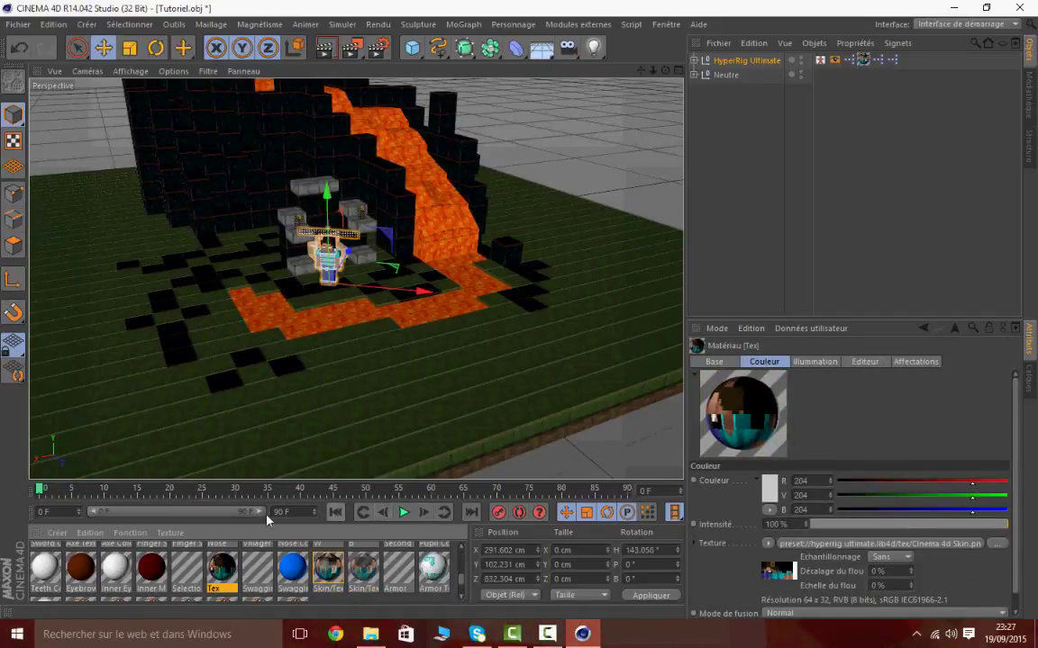
pyautogui.doubleClick(222, 568)
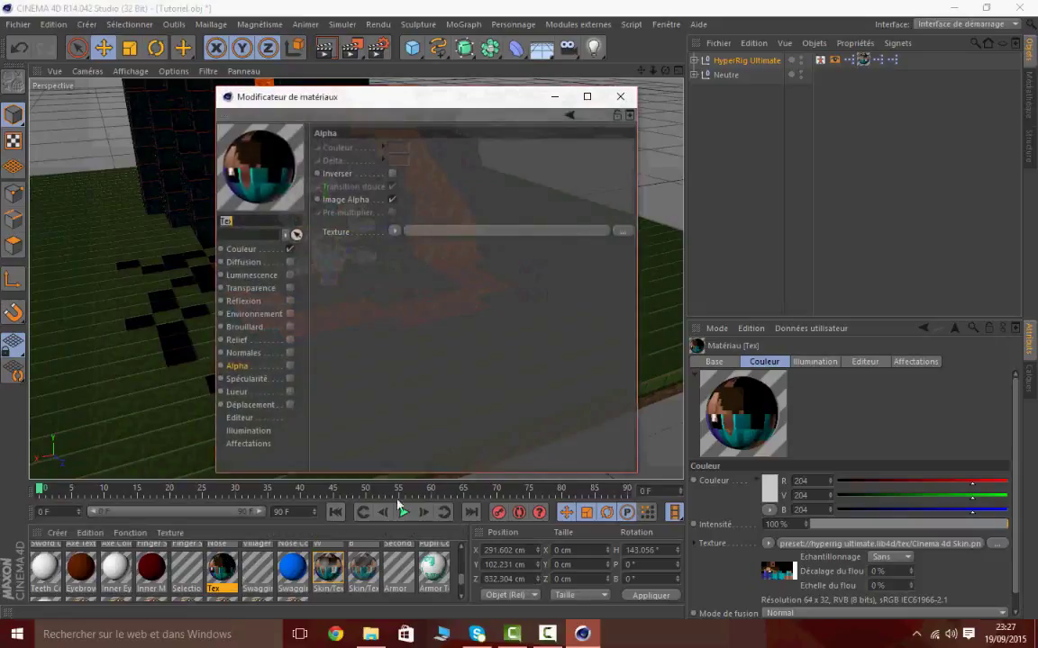
pyautogui.click(289, 365)
pyautogui.click(241, 250)
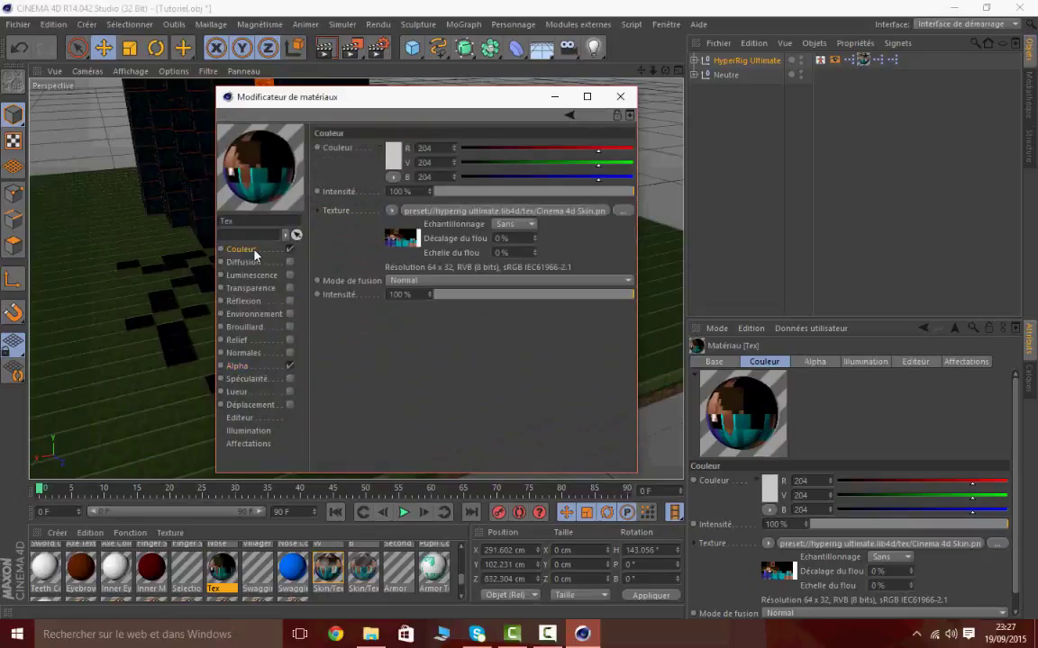
pyautogui.click(392, 213)
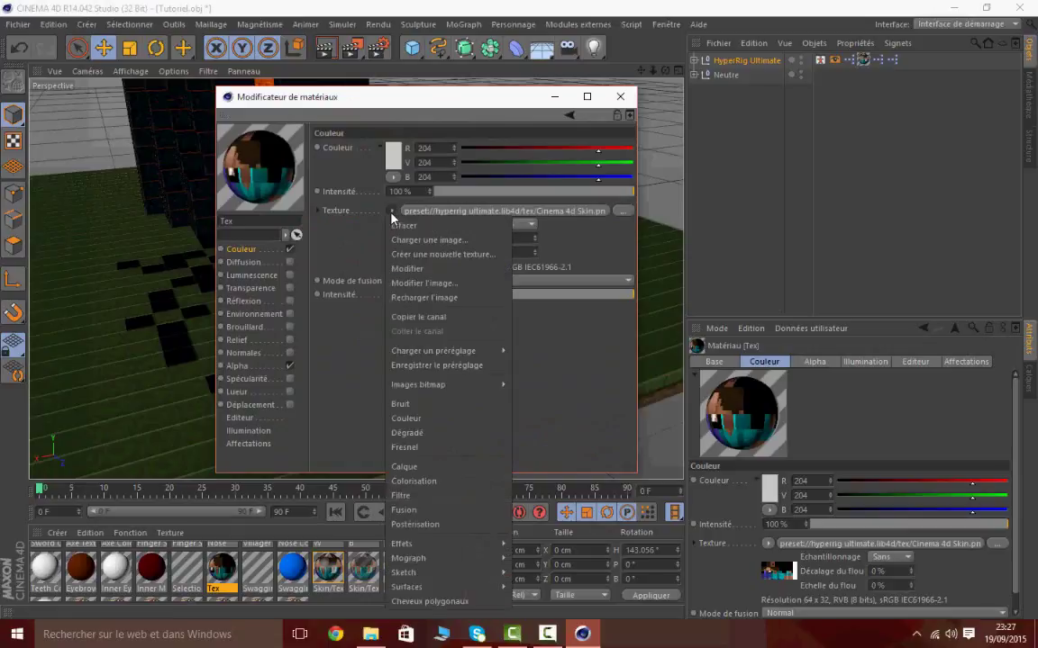
pyautogui.click(459, 241)
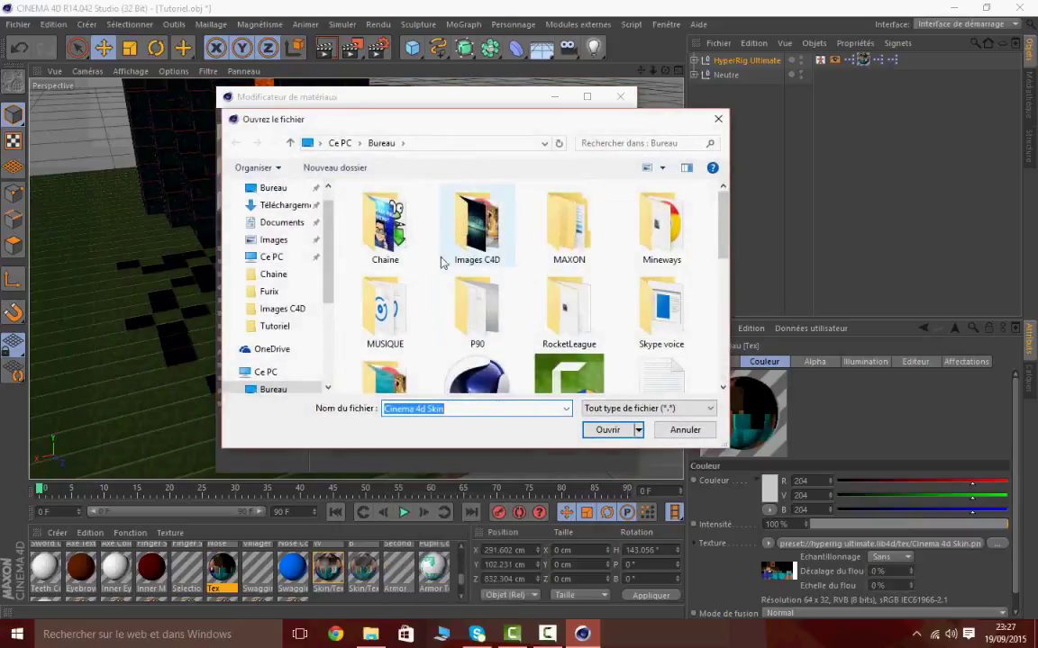
pyautogui.scroll(-3, 621, 287)
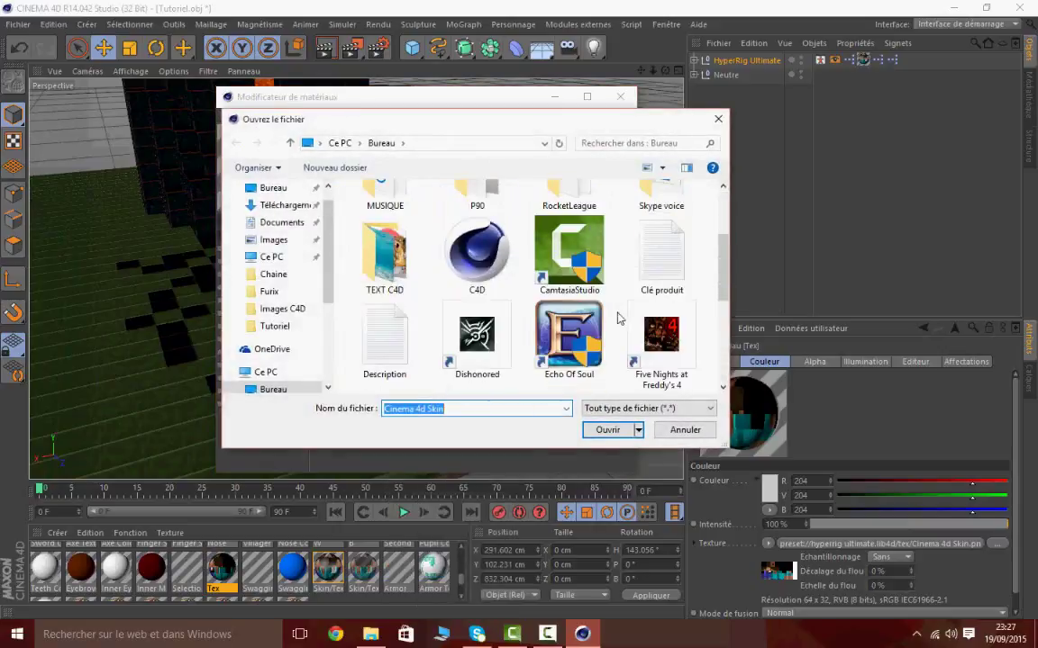
pyautogui.scroll(3, 541, 295)
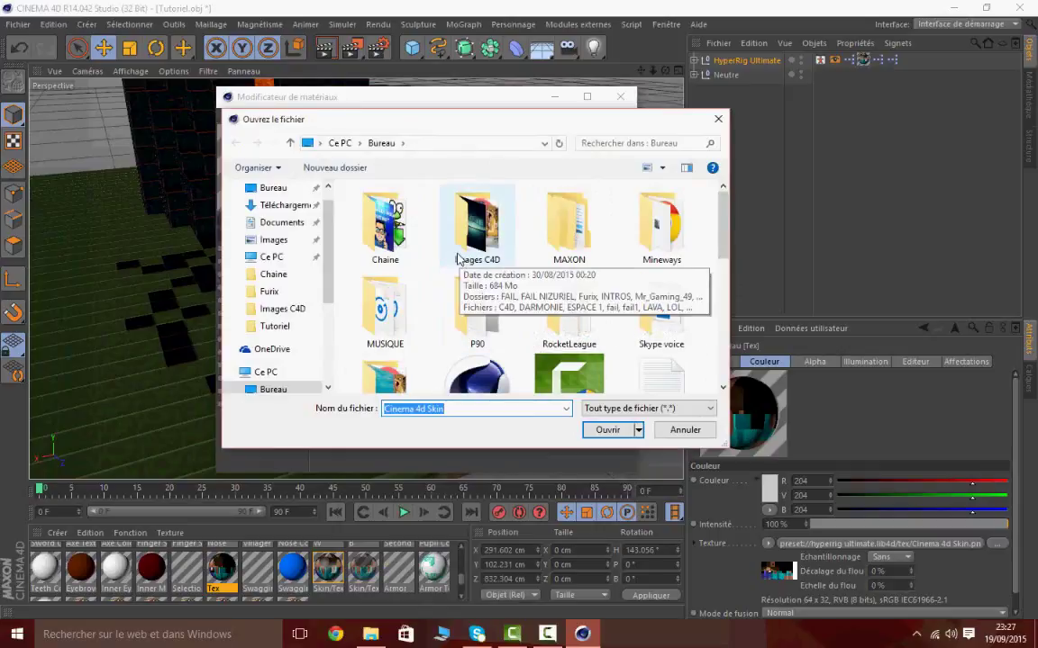
pyautogui.scroll(-3, 540, 306)
pyautogui.scroll(3, 558, 324)
pyautogui.scroll(-3, 558, 325)
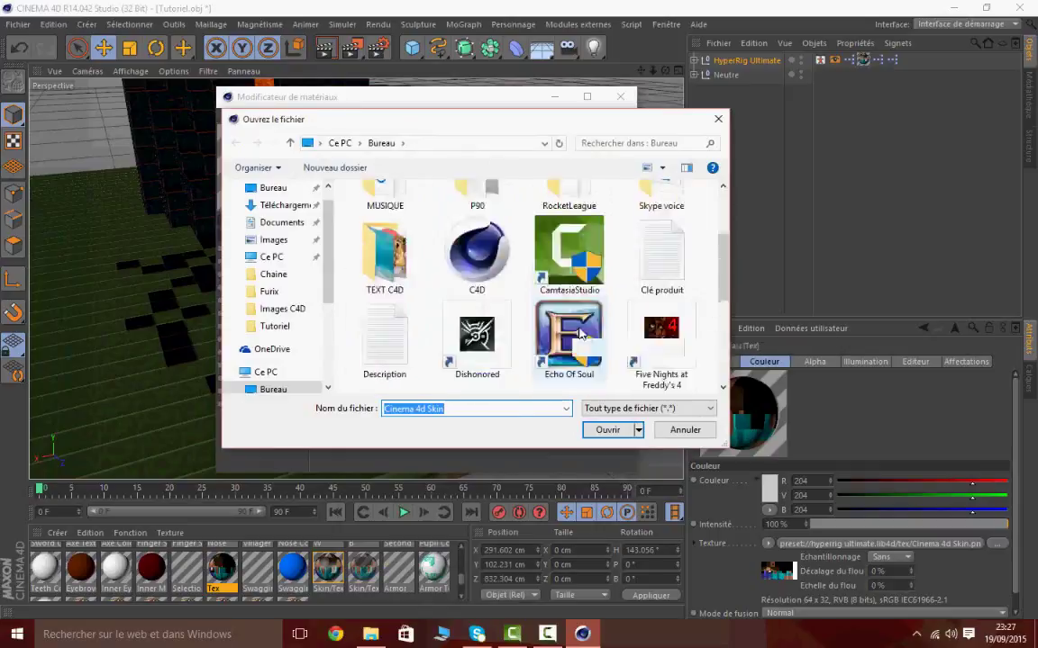
pyautogui.scroll(3, 513, 326)
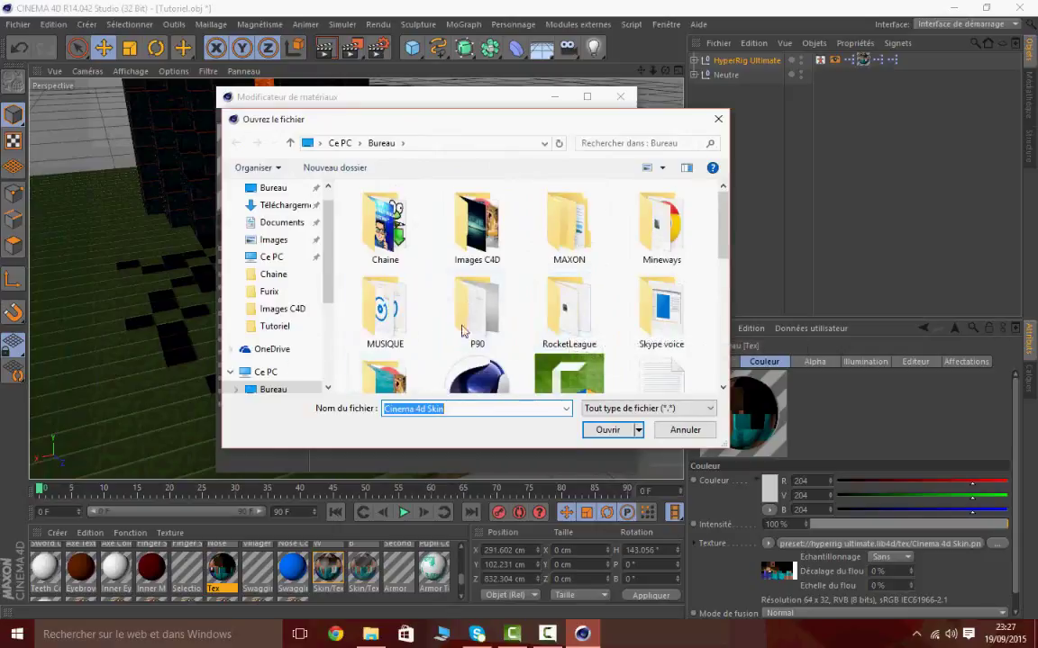
pyautogui.doubleClick(477, 226)
pyautogui.doubleClick(660, 306)
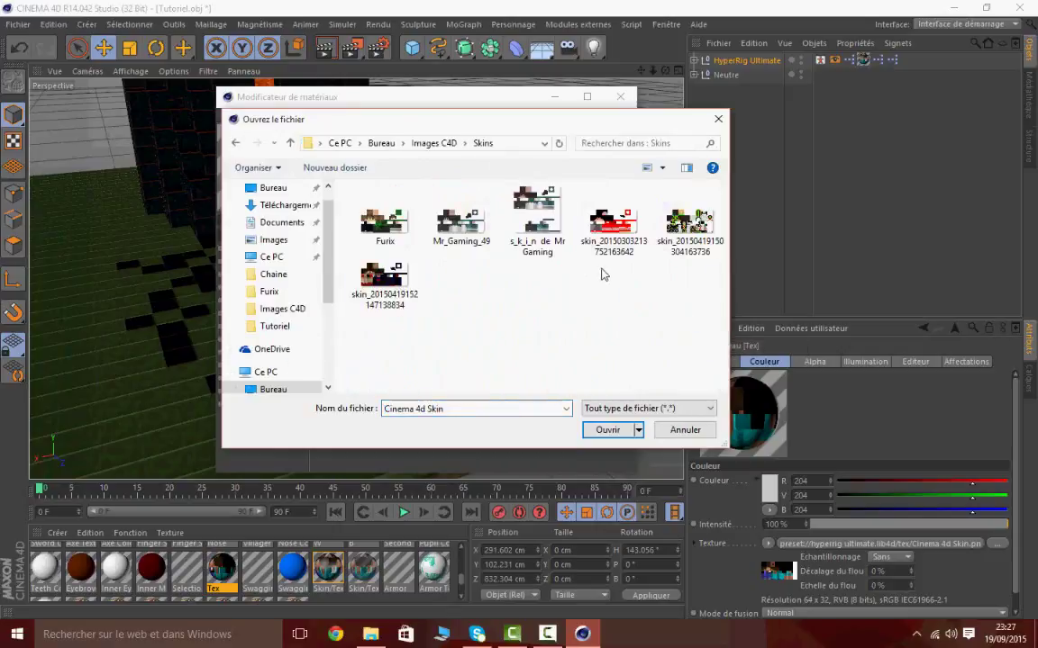
pyautogui.click(370, 274)
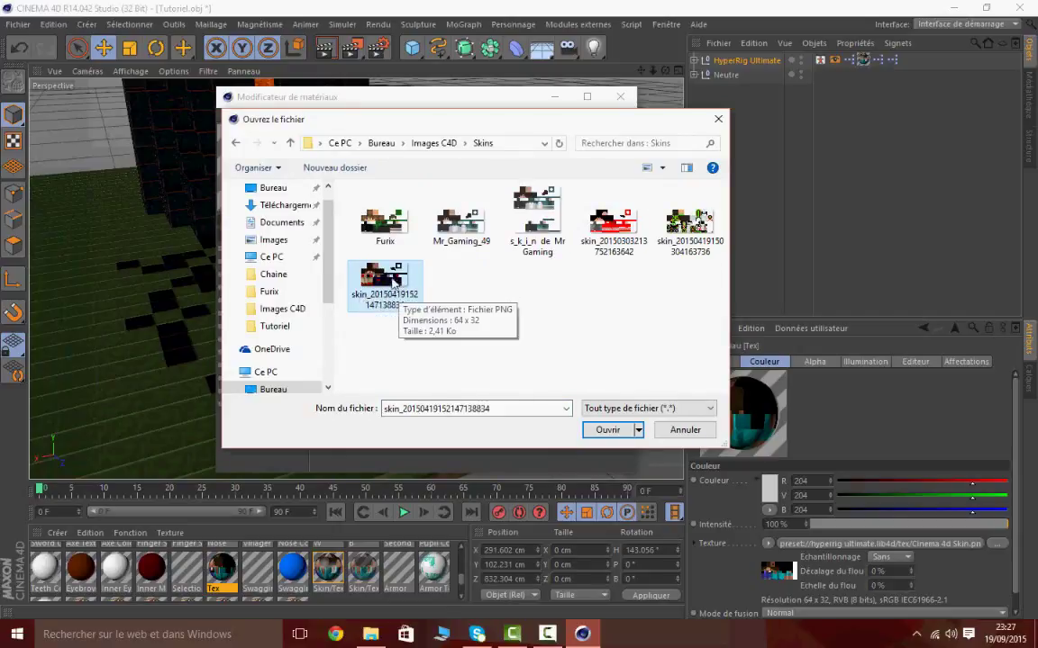
pyautogui.doubleClick(400, 279)
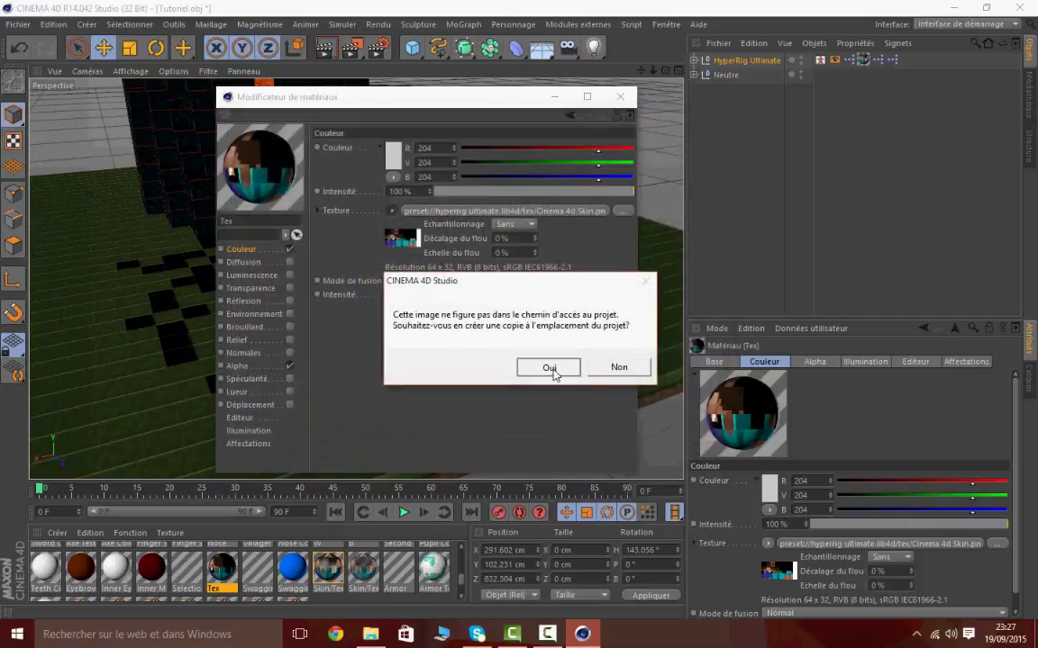
pyautogui.click(551, 367)
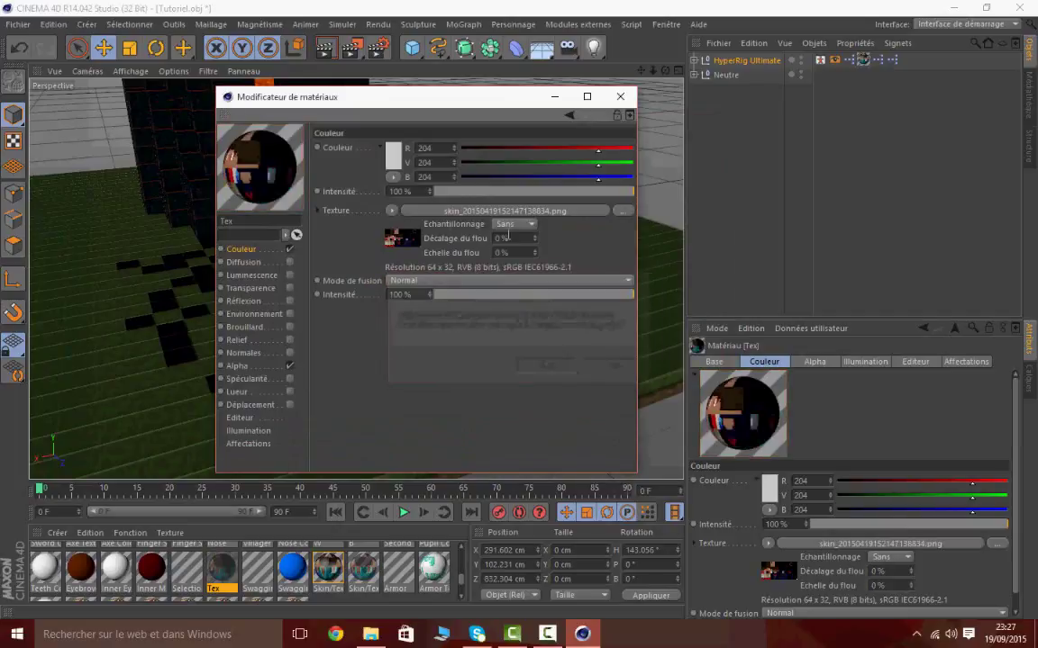
# Copy Tex's Couleur texture channel into its Alpha channel with sampling set to Sans, and close the material editor
pyautogui.click(391, 211)
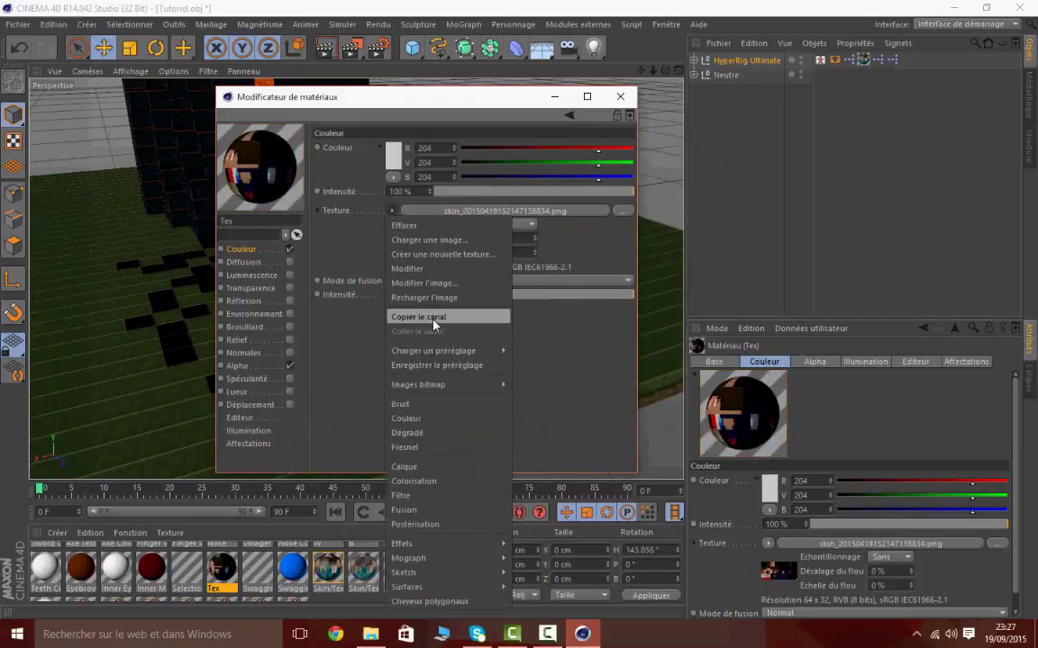
pyautogui.click(423, 318)
pyautogui.click(239, 367)
pyautogui.click(394, 231)
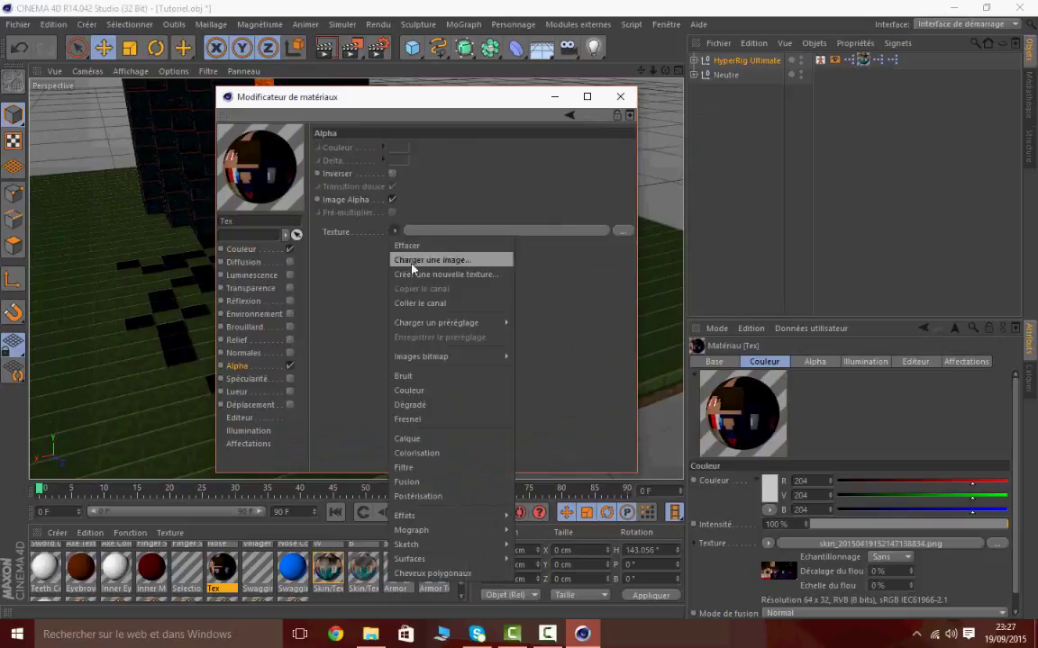
pyautogui.click(435, 304)
pyautogui.click(518, 244)
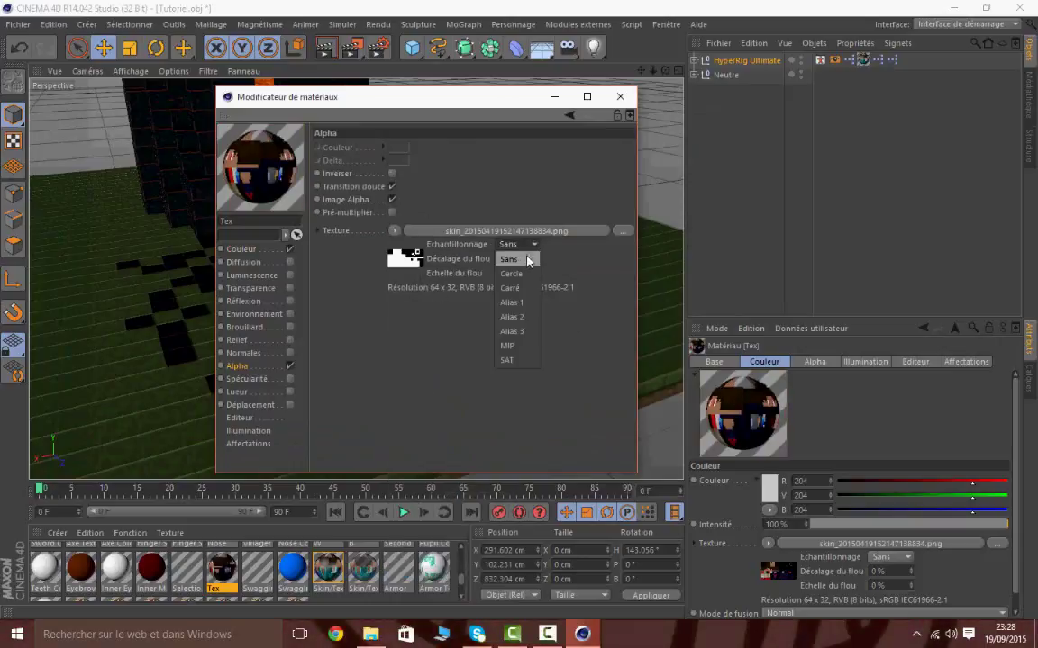
pyautogui.click(526, 259)
pyautogui.click(620, 96)
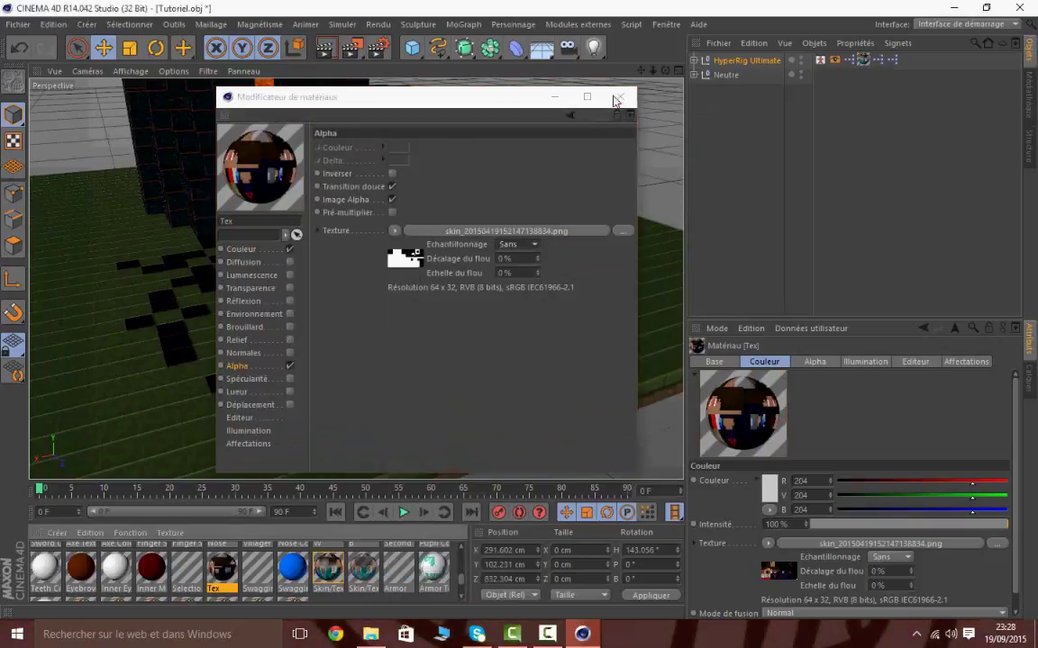
# Open the character's Skin/Texture material for editing and disable its Spécularité channel
pyautogui.scroll(10, 333, 255)
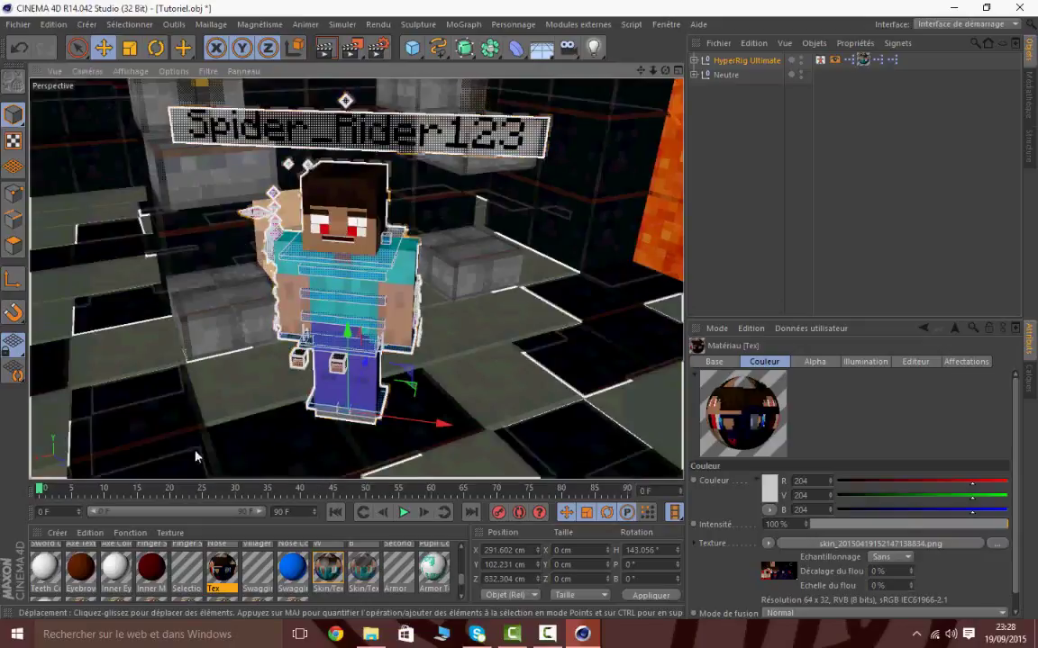
pyautogui.click(329, 569)
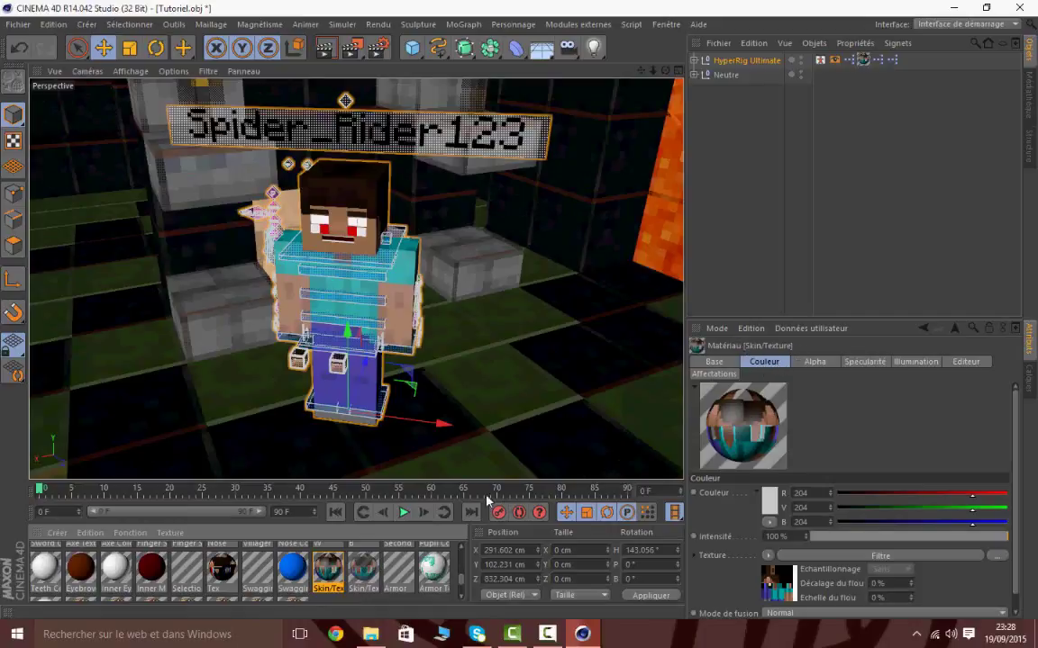
pyautogui.click(353, 576)
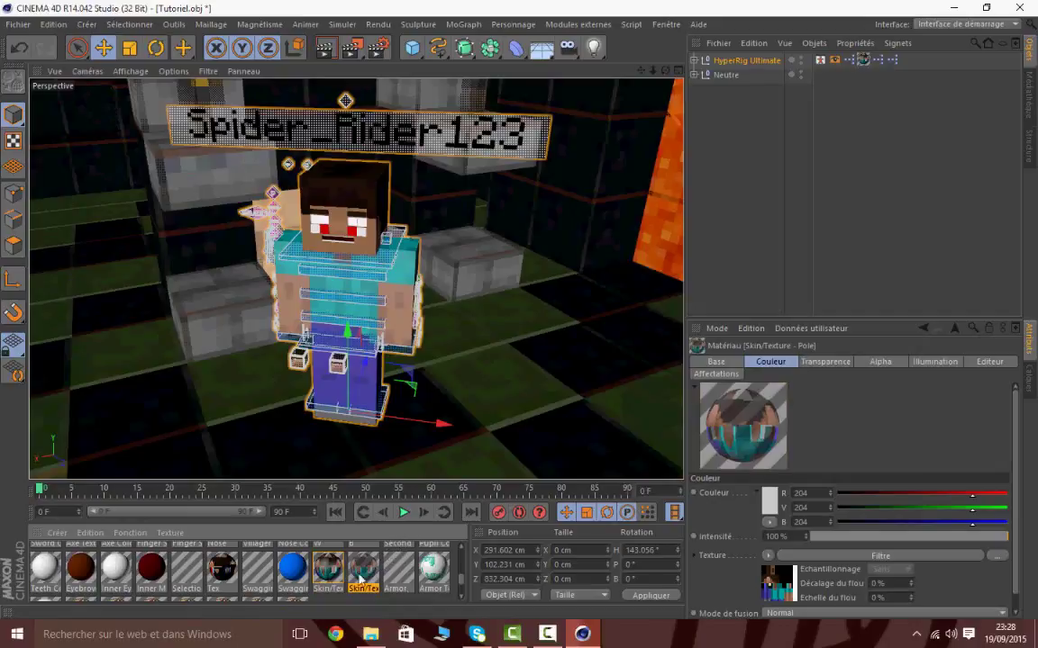
pyautogui.click(327, 570)
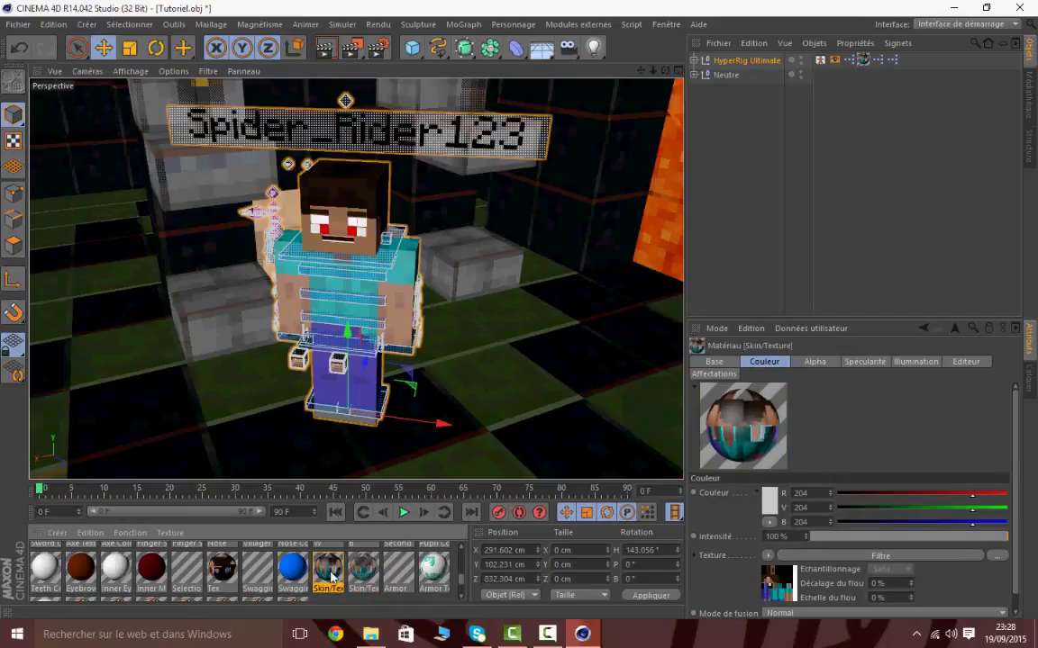
pyautogui.doubleClick(331, 571)
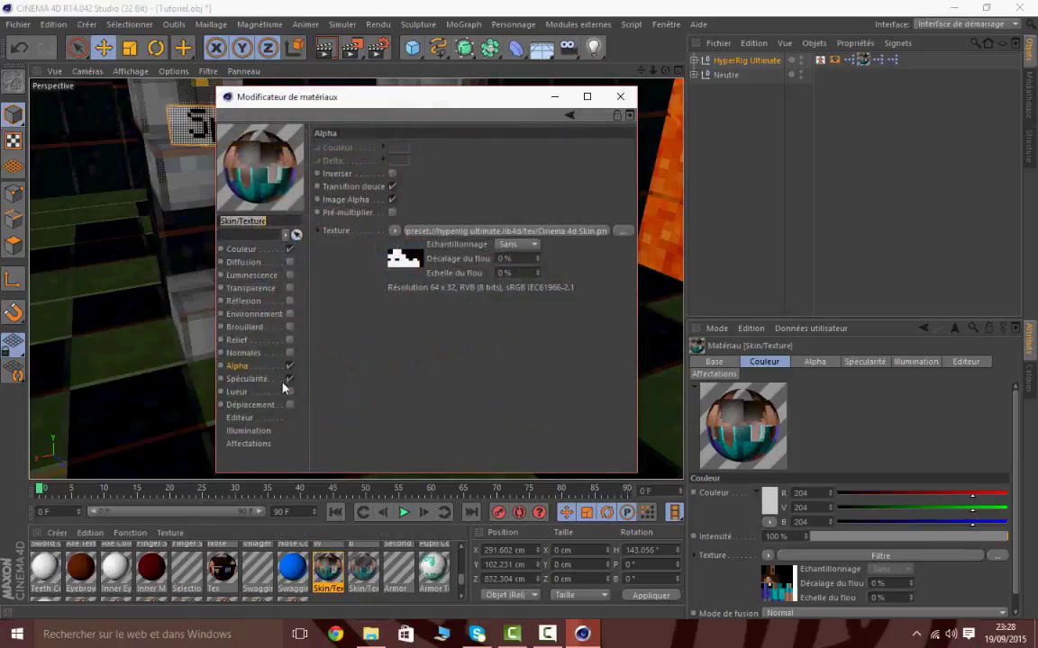
pyautogui.click(290, 379)
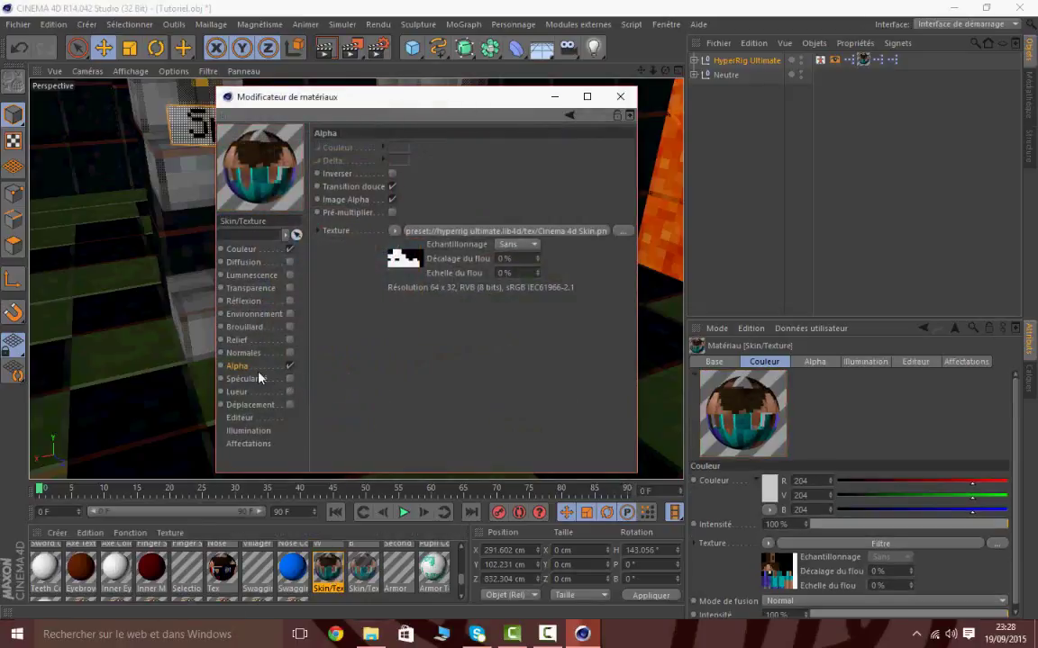
# Paste the copied skin texture channel into Skin/Texture's Couleur channel and set its sampling to Sans
pyautogui.click(244, 249)
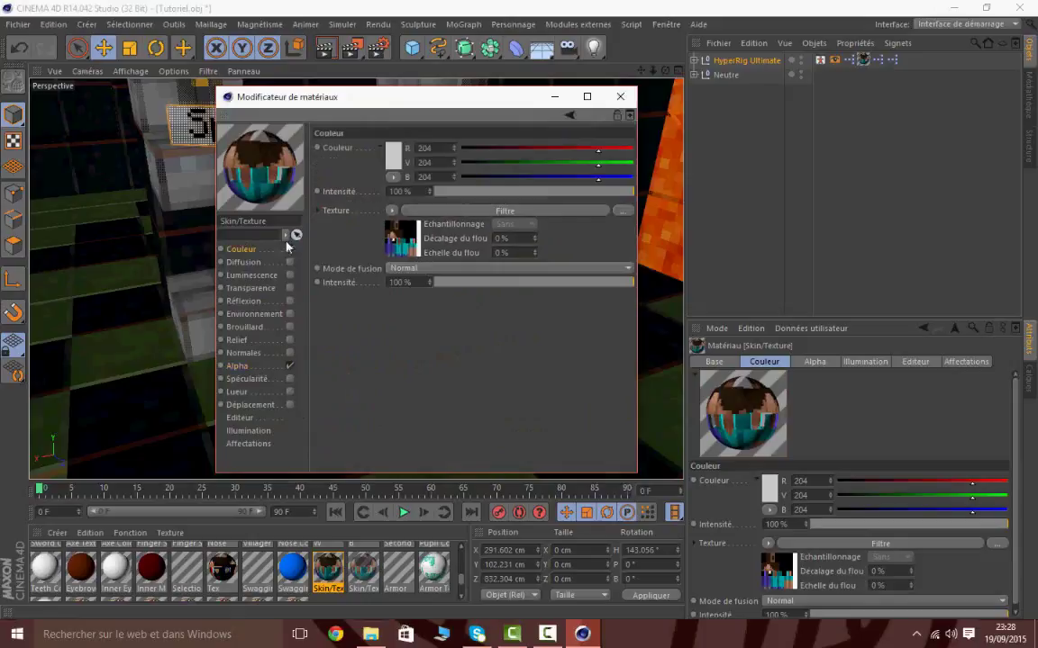
pyautogui.click(392, 210)
pyautogui.click(435, 303)
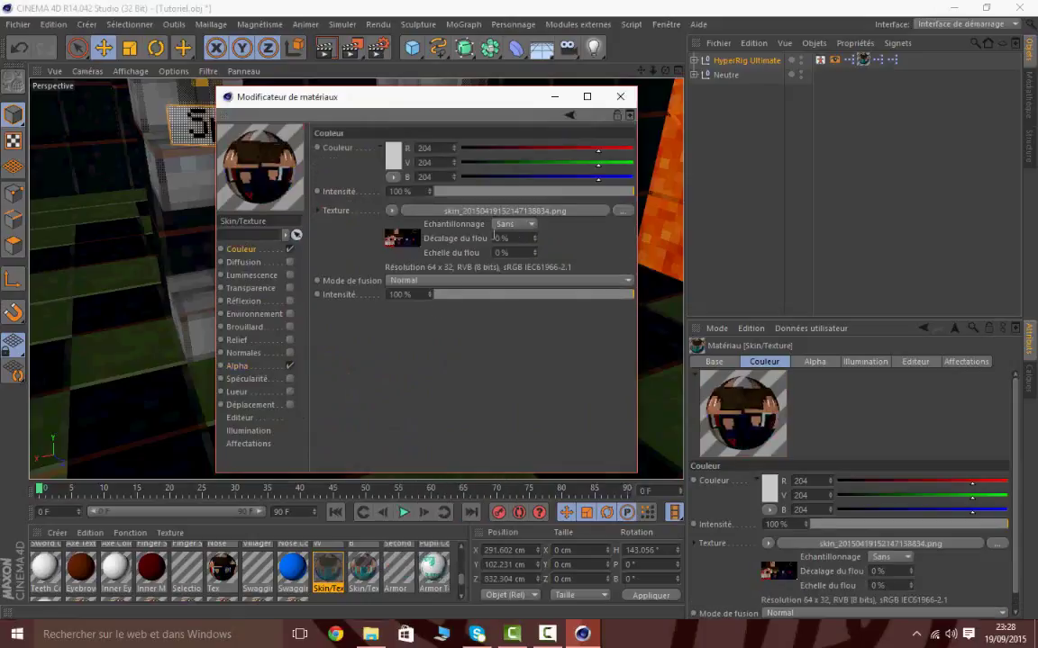
pyautogui.click(514, 224)
pyautogui.click(523, 245)
# Paste the copied skin texture into Skin/Texture's Alpha channel and close the material editor
pyautogui.click(240, 366)
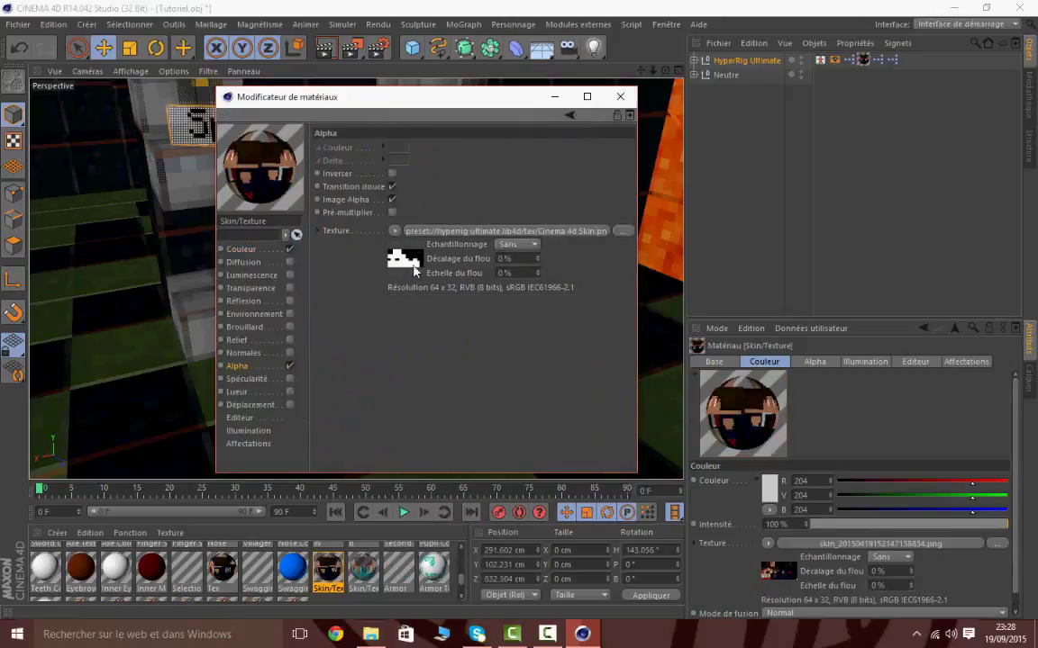
pyautogui.click(393, 231)
pyautogui.click(435, 338)
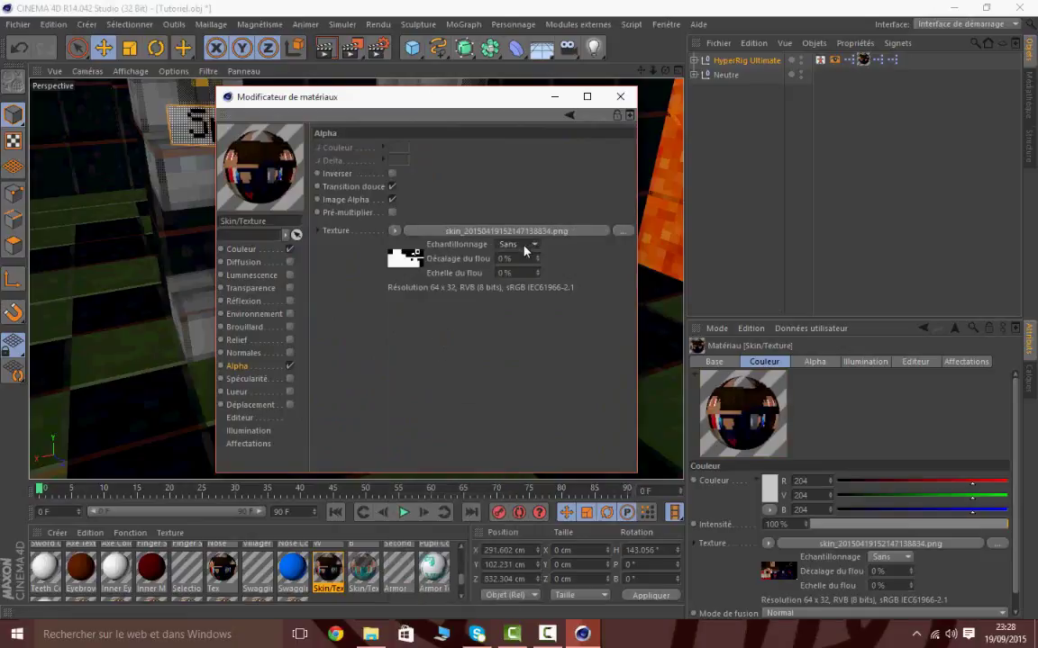
pyautogui.click(620, 97)
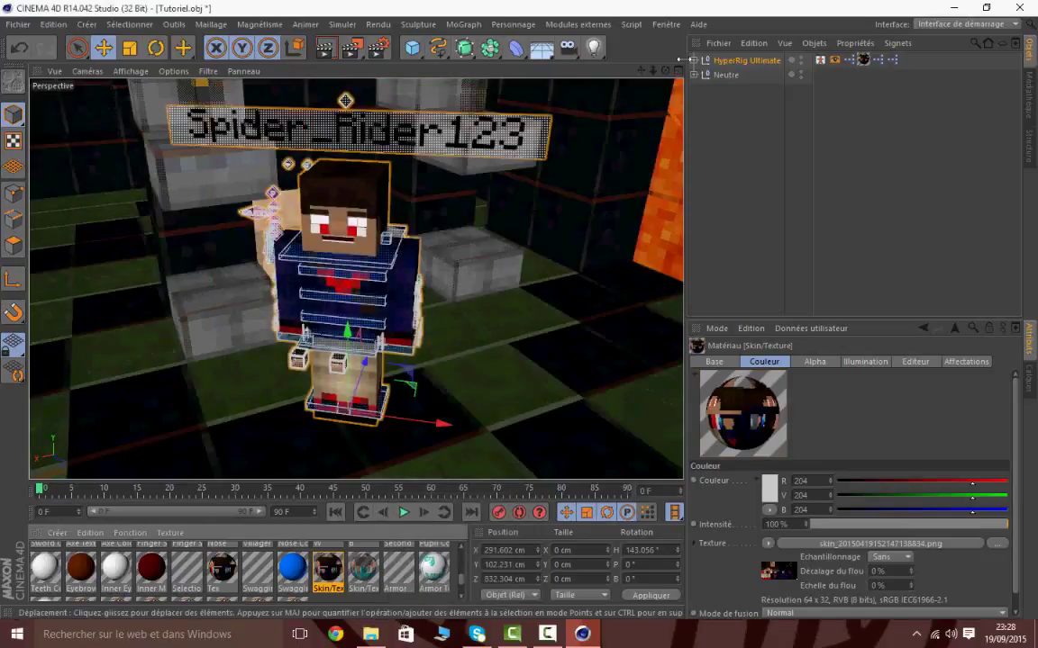
# Enable the second skin layer on the character's head through its Second Layer UD controller
pyautogui.moveTo(666, 71)
pyautogui.mouseDown()
pyautogui.moveTo(838, 72)
pyautogui.moveTo(668, 113)
pyautogui.moveTo(720, 79)
pyautogui.moveTo(675, 76)
pyautogui.moveTo(685, 81)
pyautogui.mouseUp()
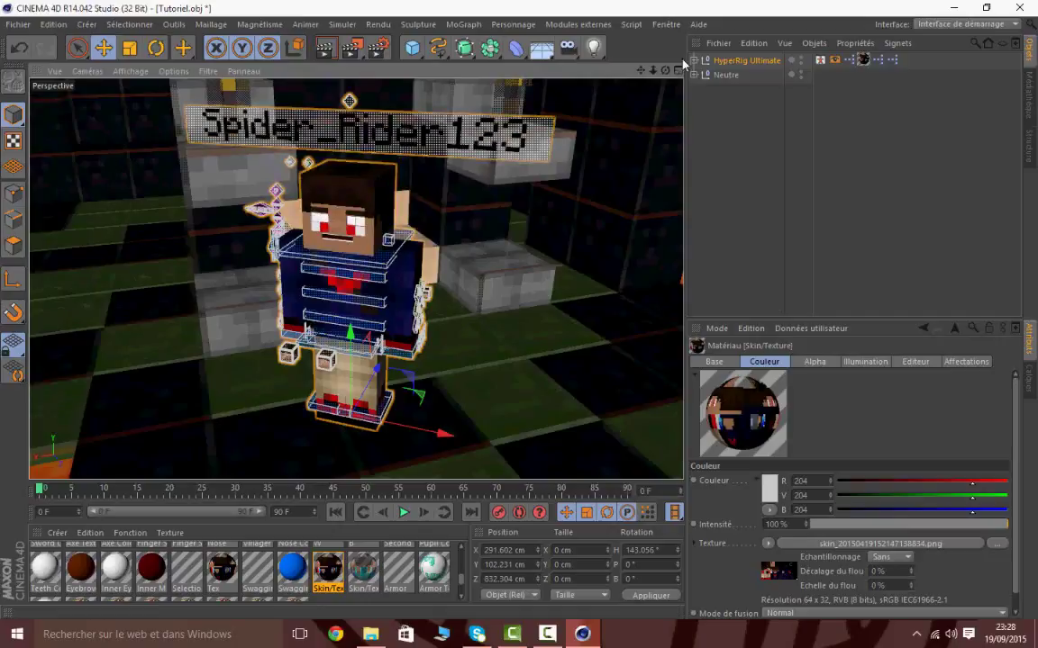
pyautogui.moveTo(653, 71)
pyautogui.mouseDown()
pyautogui.moveTo(698, 75)
pyautogui.moveTo(640, 74)
pyautogui.moveTo(652, 81)
pyautogui.moveTo(642, 72)
pyautogui.mouseUp()
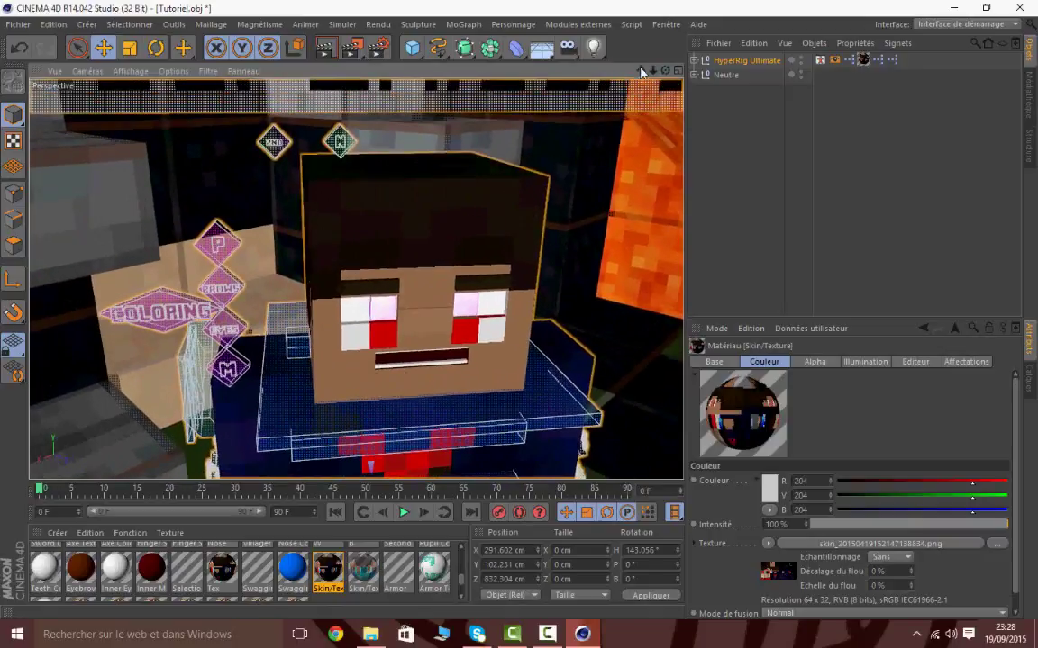
pyautogui.click(346, 146)
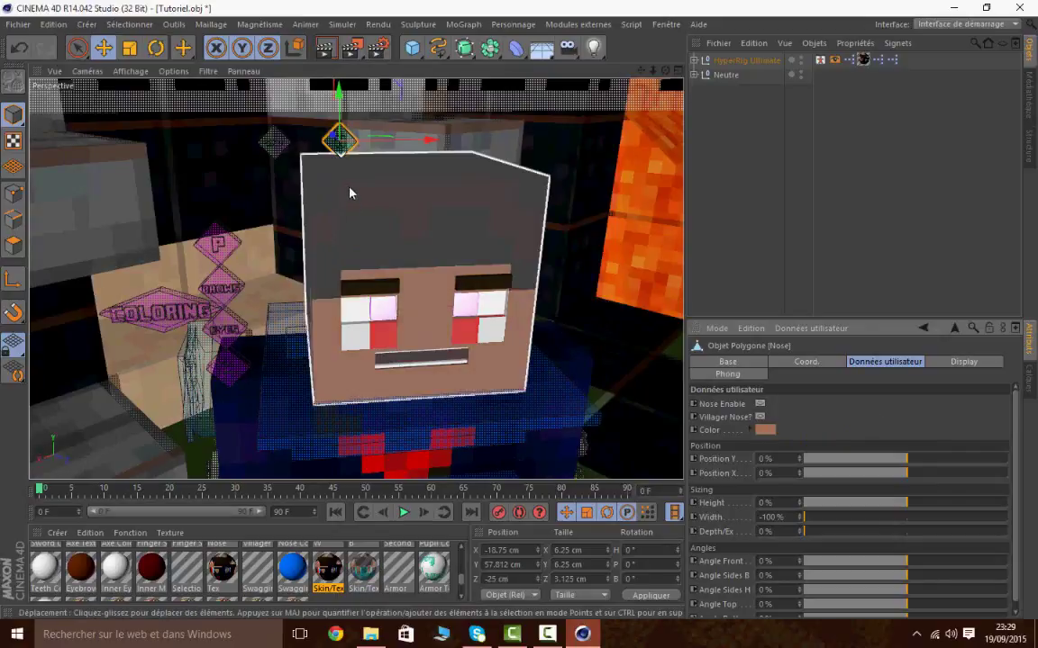
pyautogui.click(272, 144)
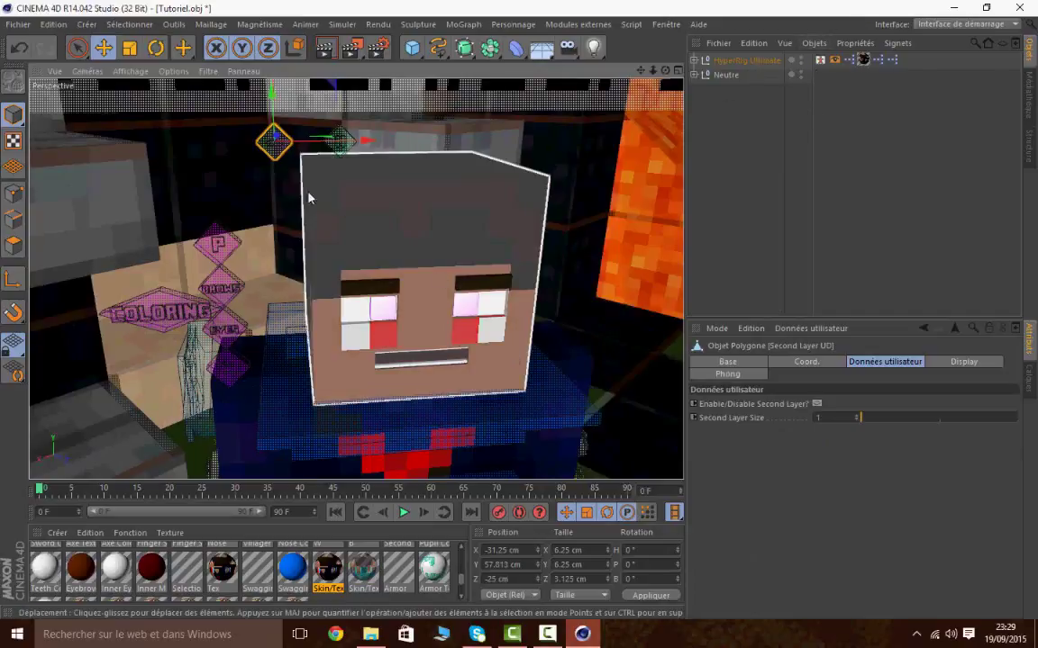
pyautogui.click(817, 403)
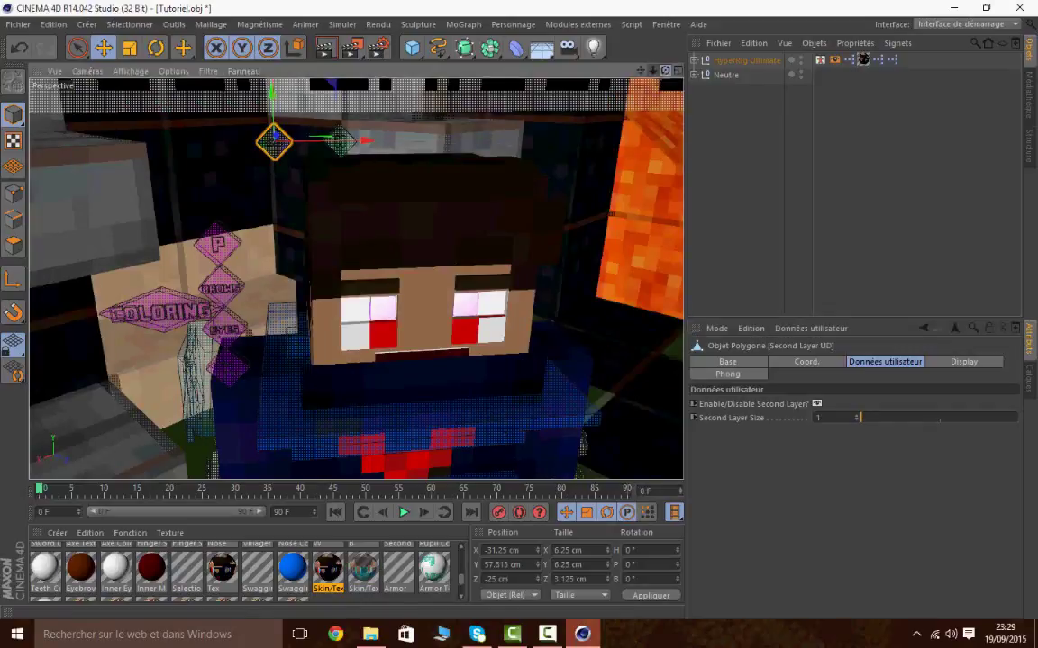
# Set Both Pupil Position to X 1.333 % and Y -4 % on the character's Pupils controller
pyautogui.moveTo(666, 70)
pyautogui.mouseDown()
pyautogui.moveTo(810, 72)
pyautogui.moveTo(639, 54)
pyautogui.moveTo(540, 70)
pyautogui.moveTo(631, 83)
pyautogui.moveTo(668, 70)
pyautogui.mouseUp()
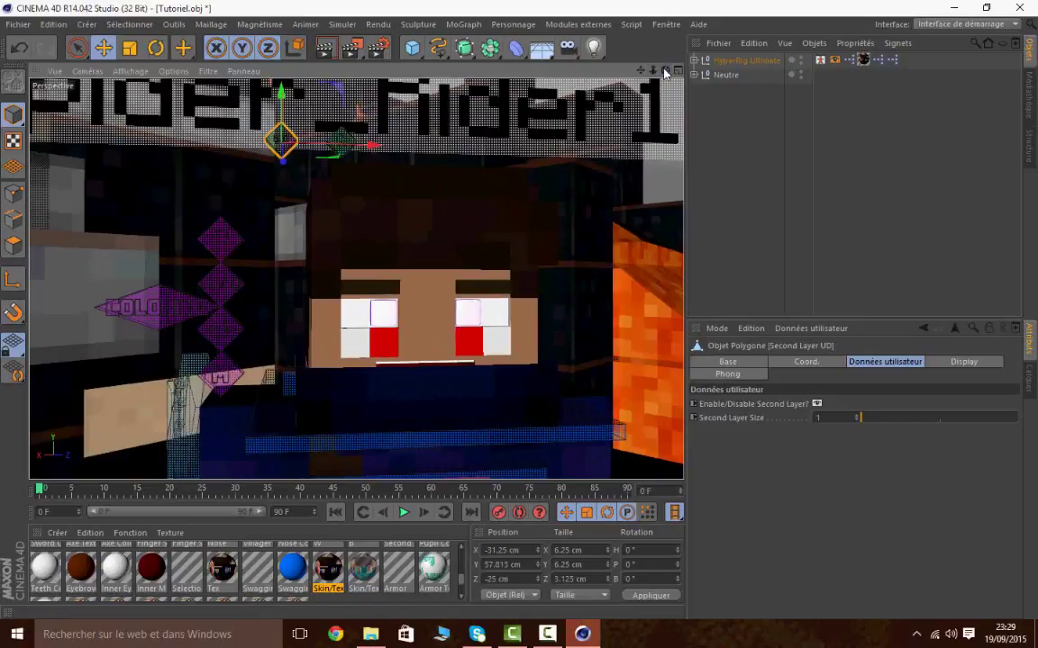
pyautogui.click(231, 240)
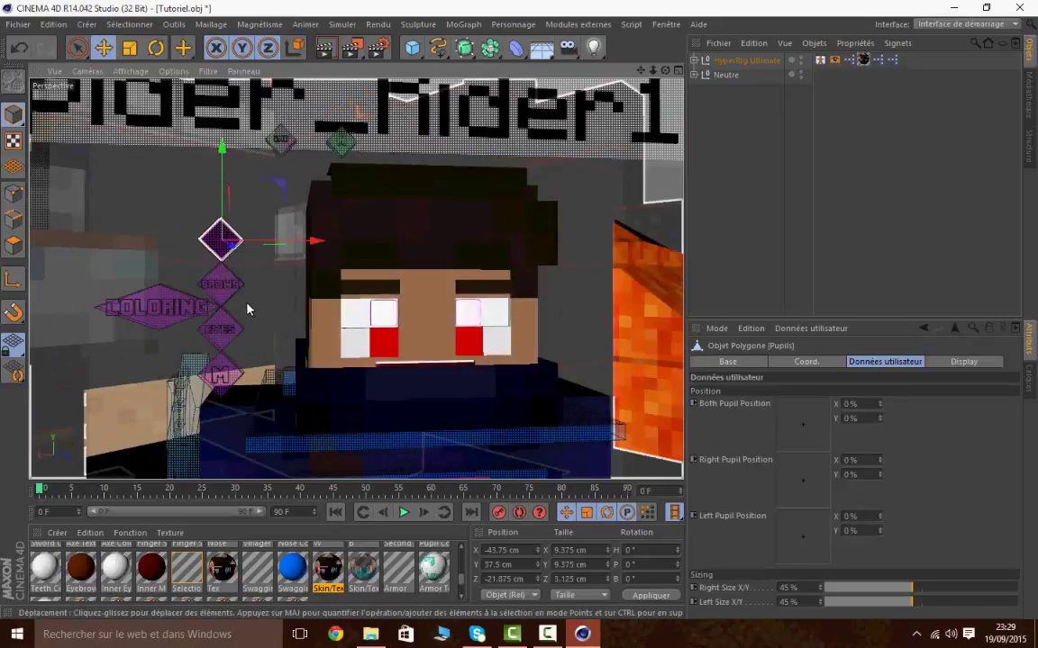
pyautogui.click(221, 377)
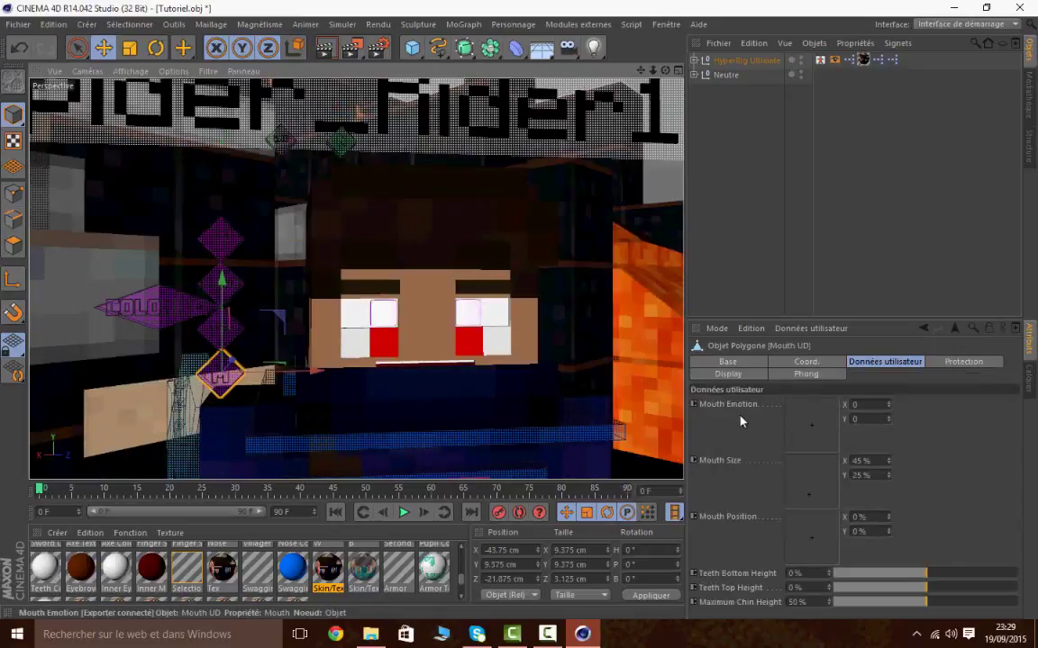
pyautogui.click(230, 250)
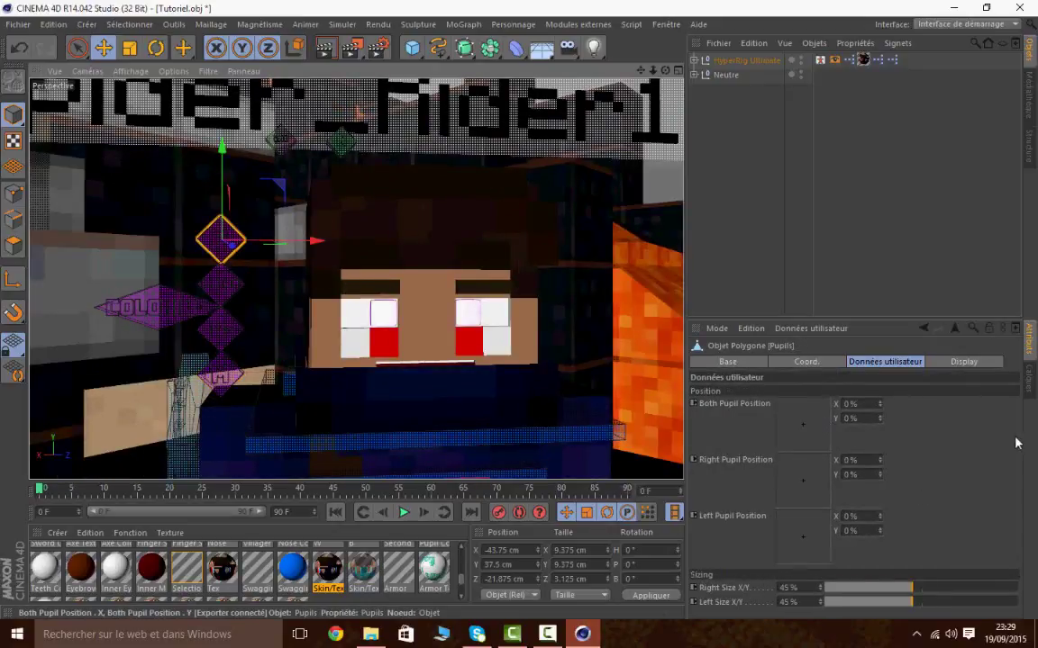
pyautogui.moveTo(803, 424)
pyautogui.mouseDown()
pyautogui.moveTo(818, 424)
pyautogui.moveTo(783, 430)
pyautogui.moveTo(803, 426)
pyautogui.mouseUp()
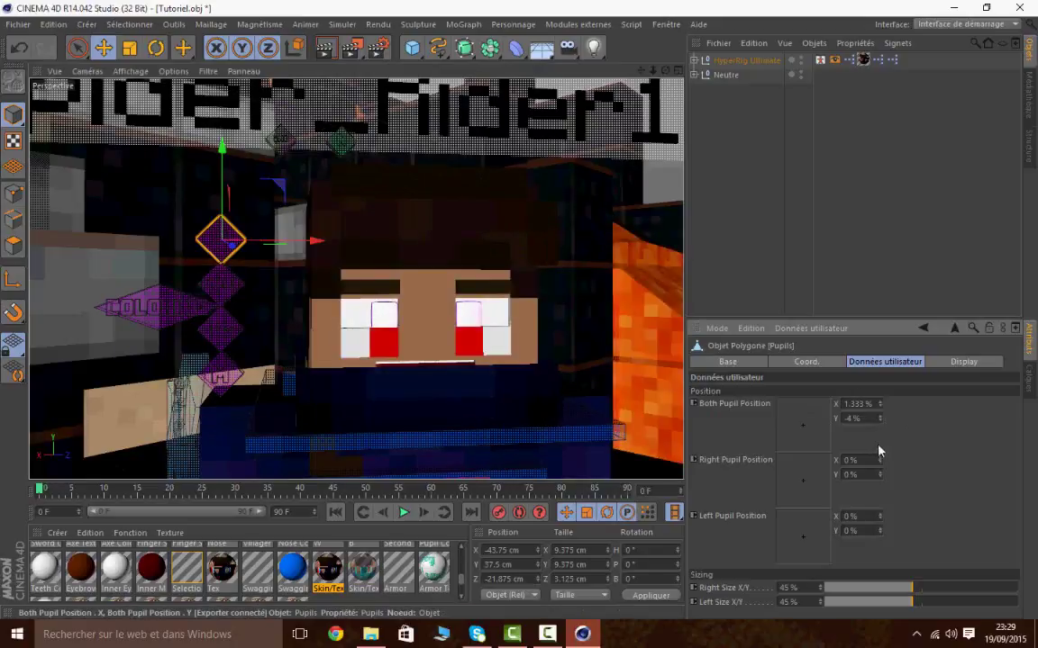
# Disable the character's rigged eyebrows and eyes, and select the mouth controller to view its settings
pyautogui.click(234, 288)
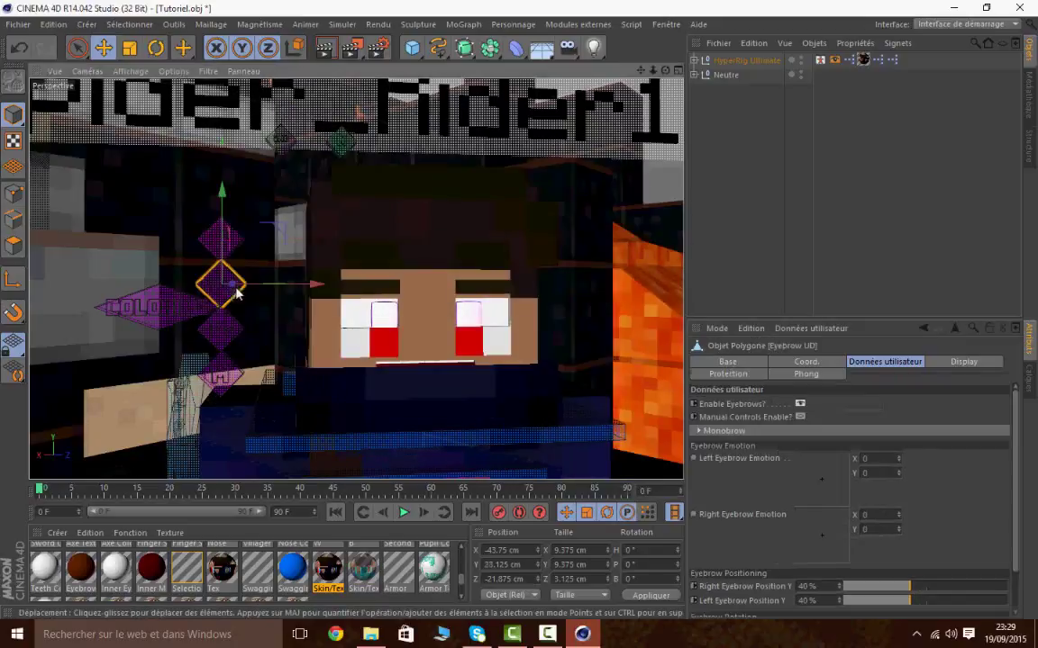
pyautogui.click(800, 405)
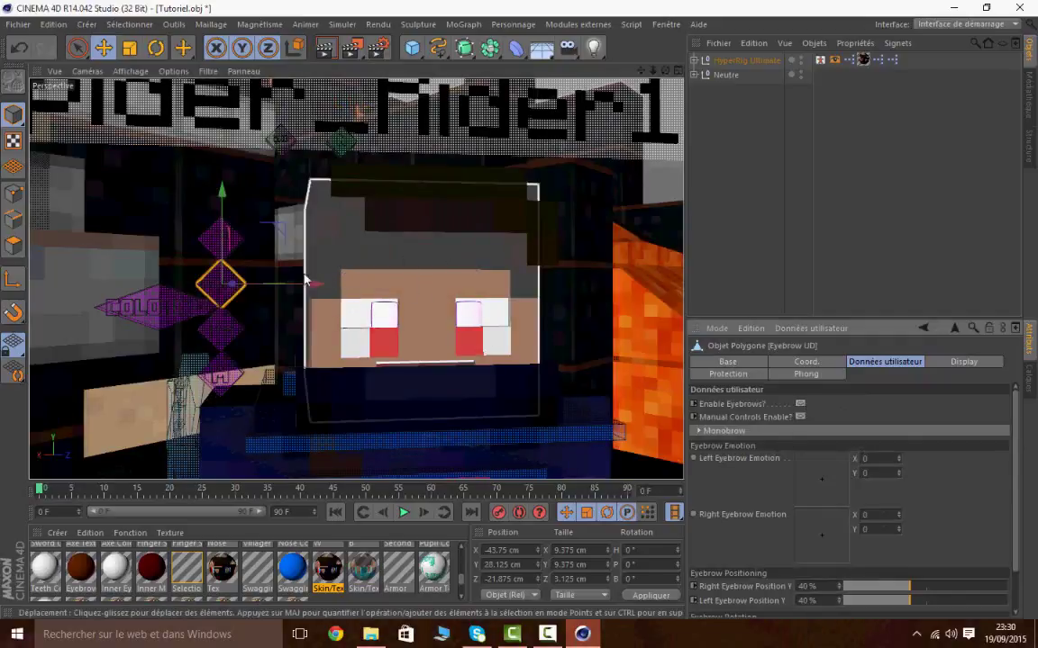
pyautogui.click(228, 330)
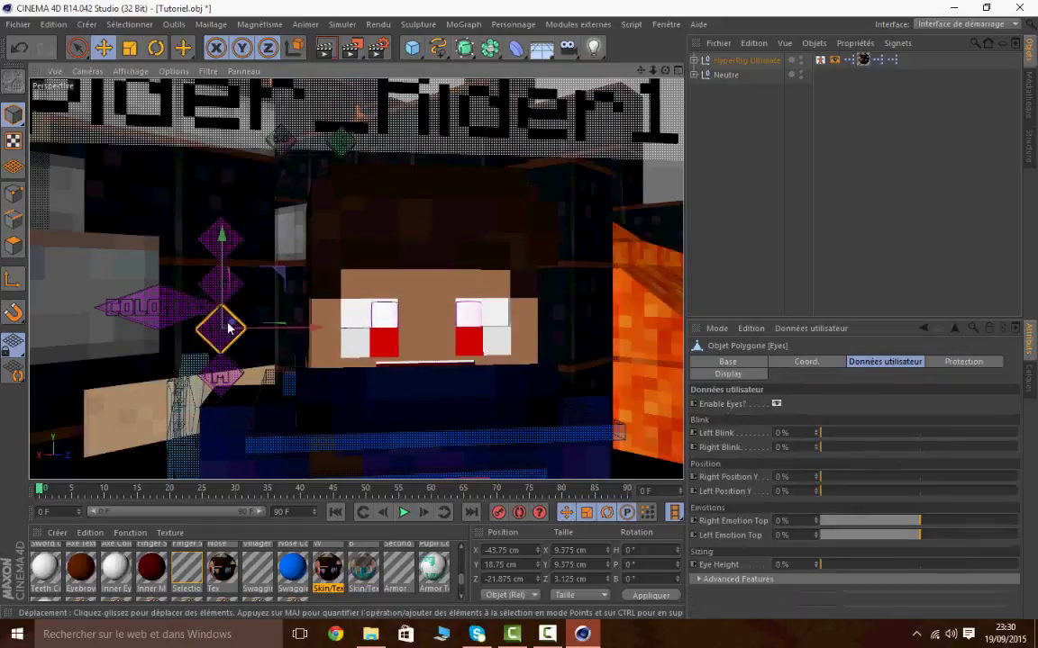
pyautogui.click(776, 404)
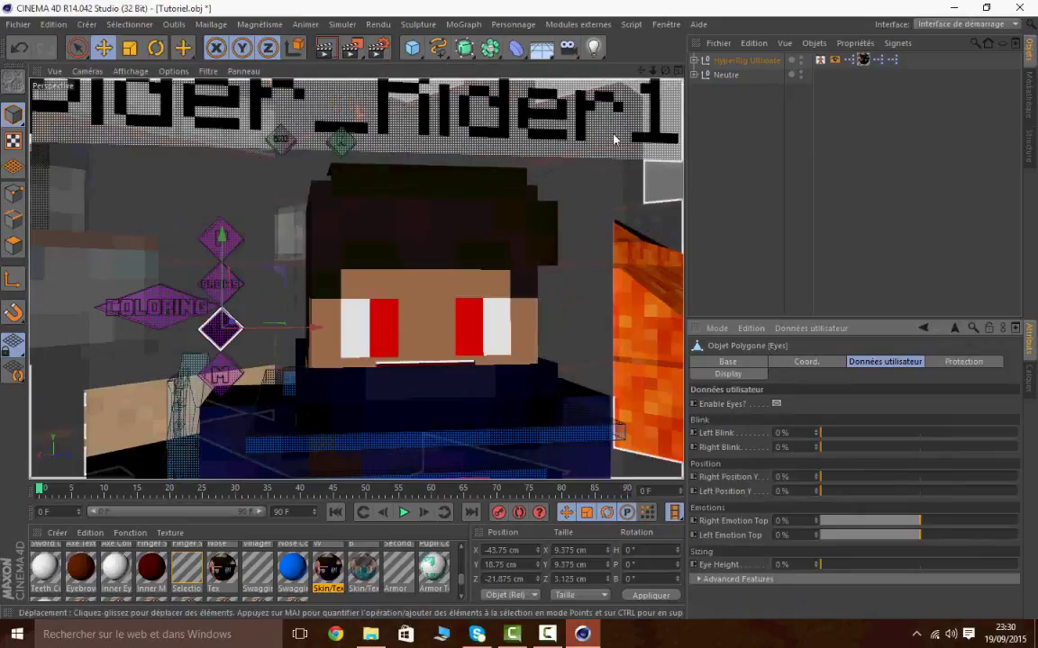
pyautogui.click(220, 377)
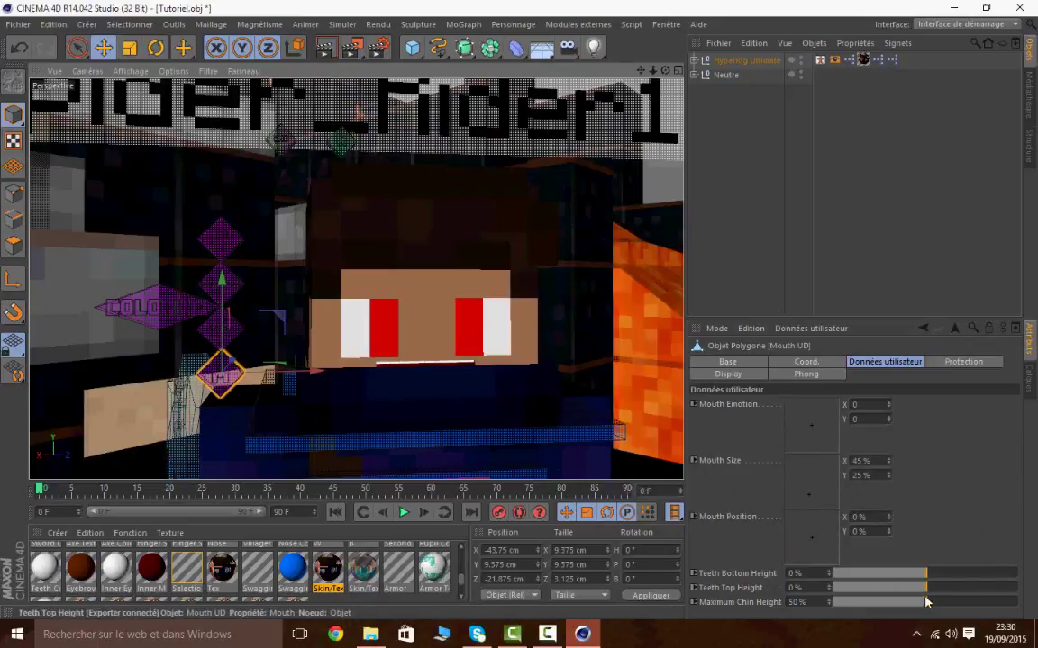
# Delete the name tag above the character, both its background plane and its extruded text
pyautogui.scroll(-3, 529, 186)
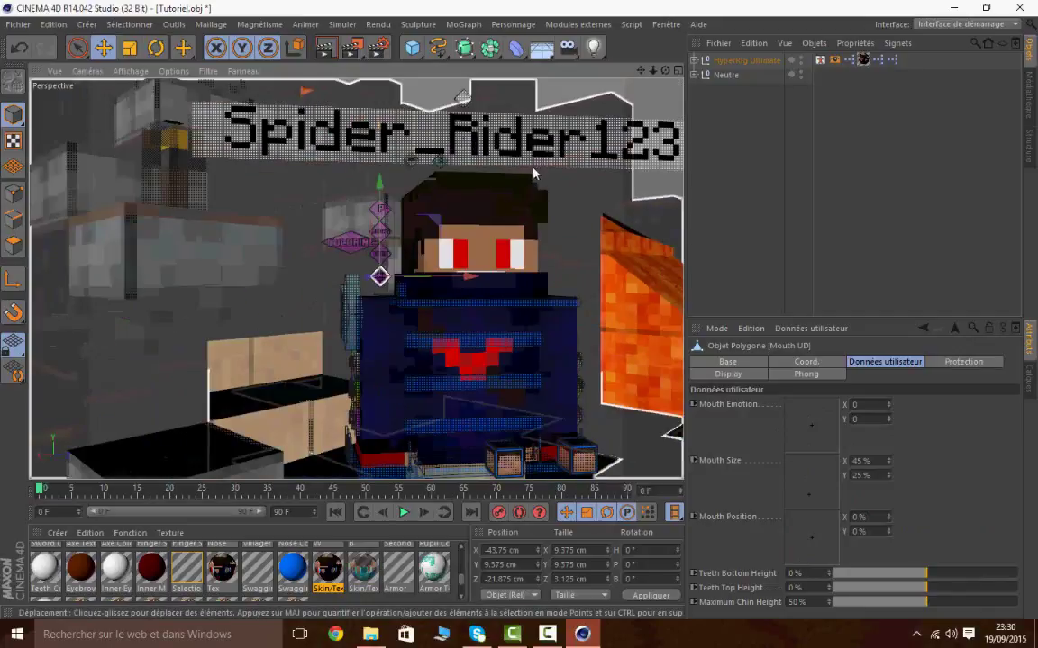
pyautogui.click(473, 135)
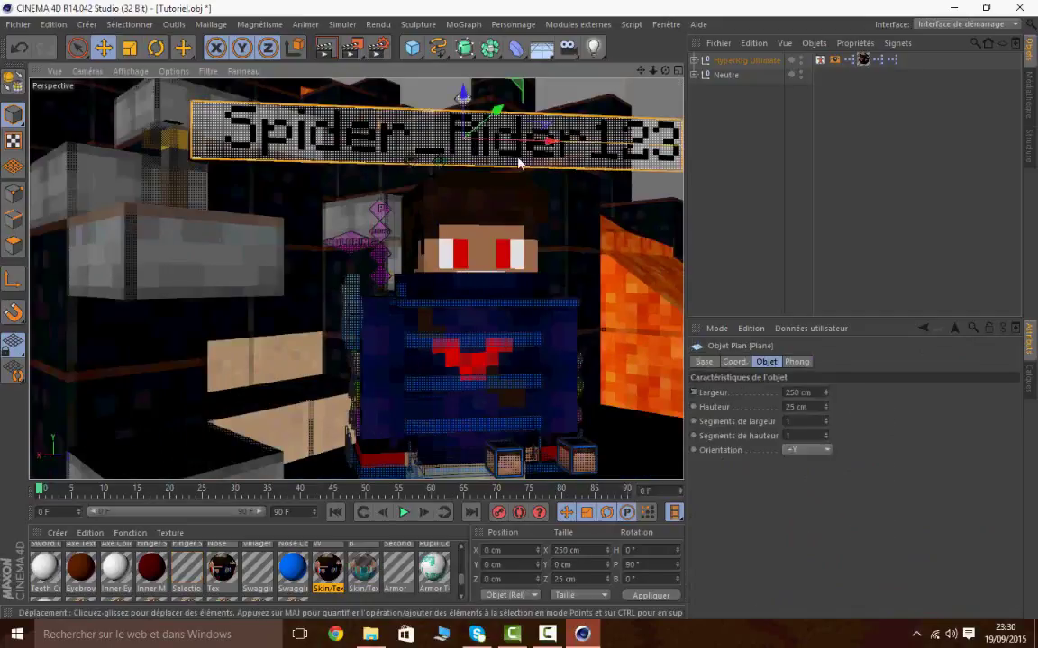
pyautogui.click(520, 163)
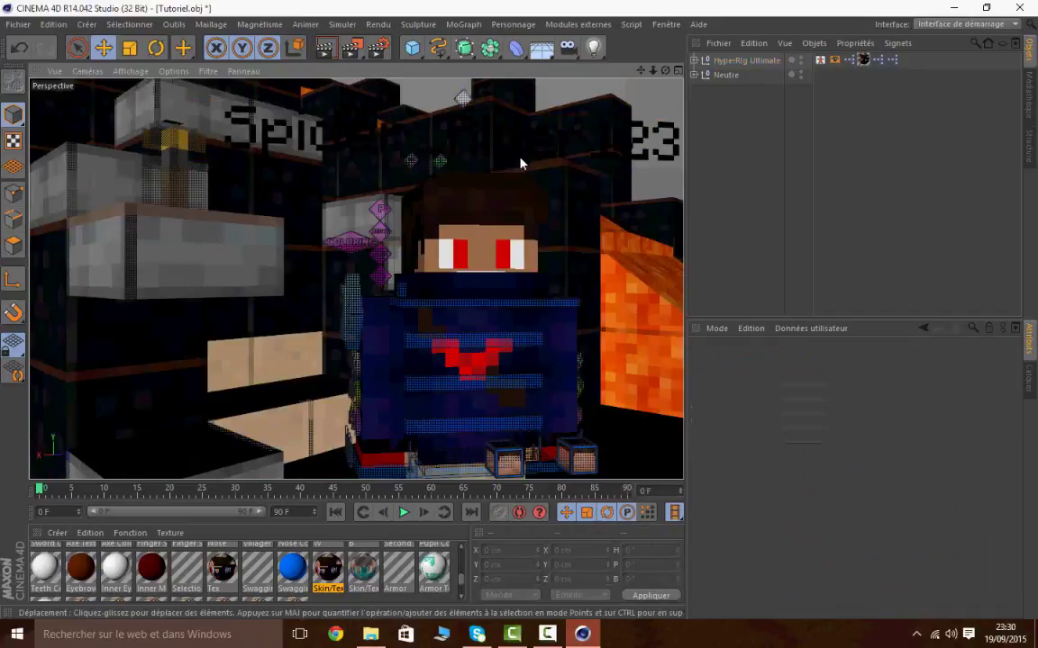
pyautogui.scroll(-3, 517, 275)
pyautogui.click(520, 194)
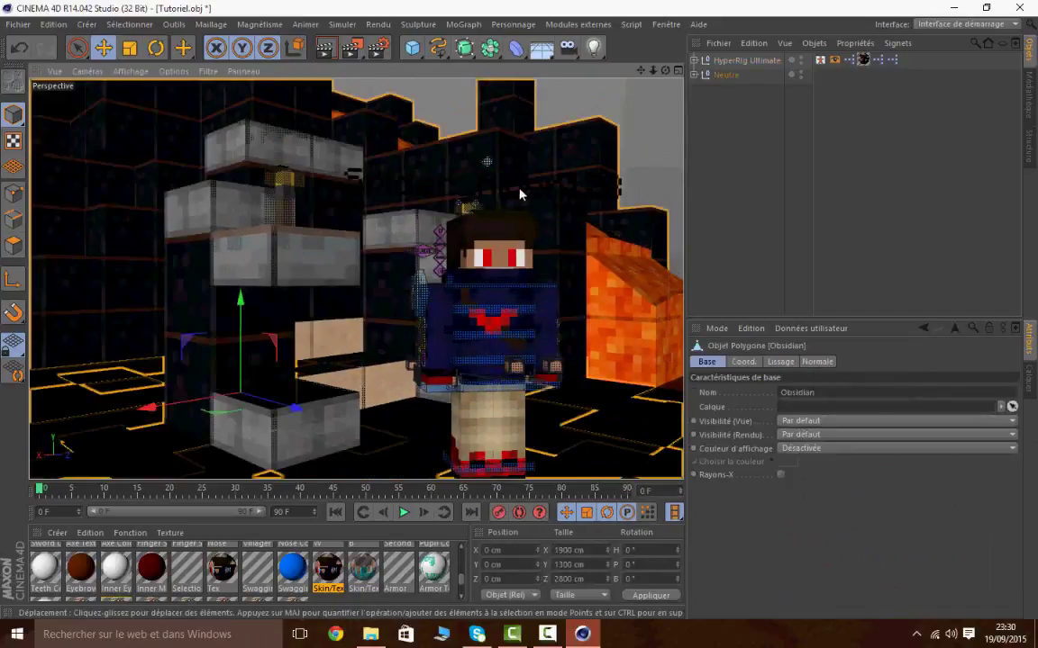
pyautogui.click(549, 185)
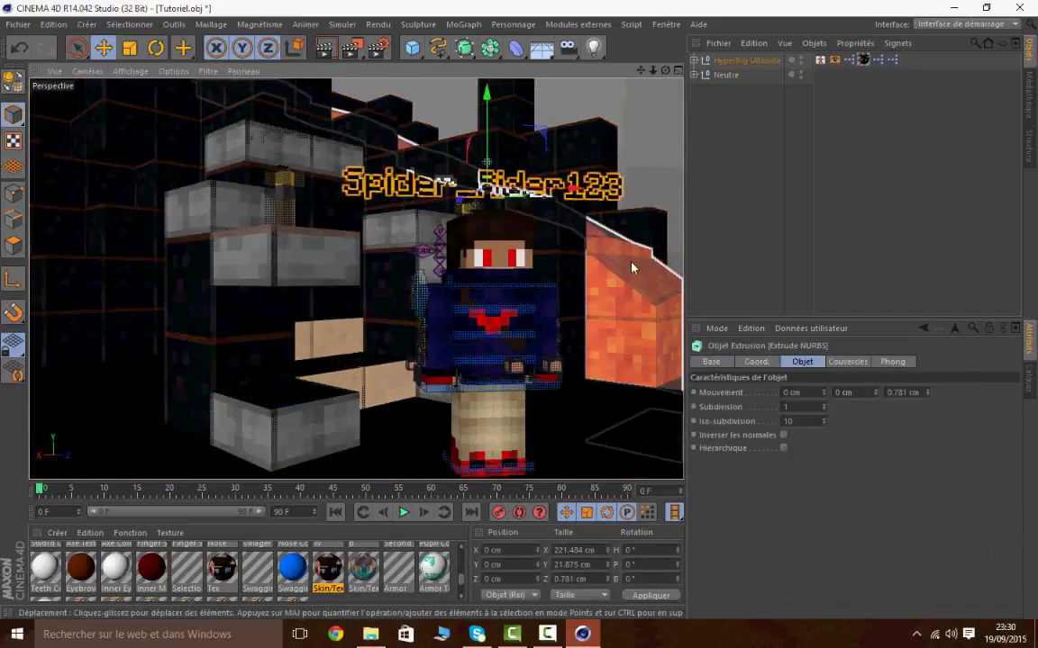
pyautogui.press('Delete')
# Move HyperRig Ultimate back toward the stone blocks, rotate it to a heading of 138.656°, and deselect it
pyautogui.scroll(3, 568, 263)
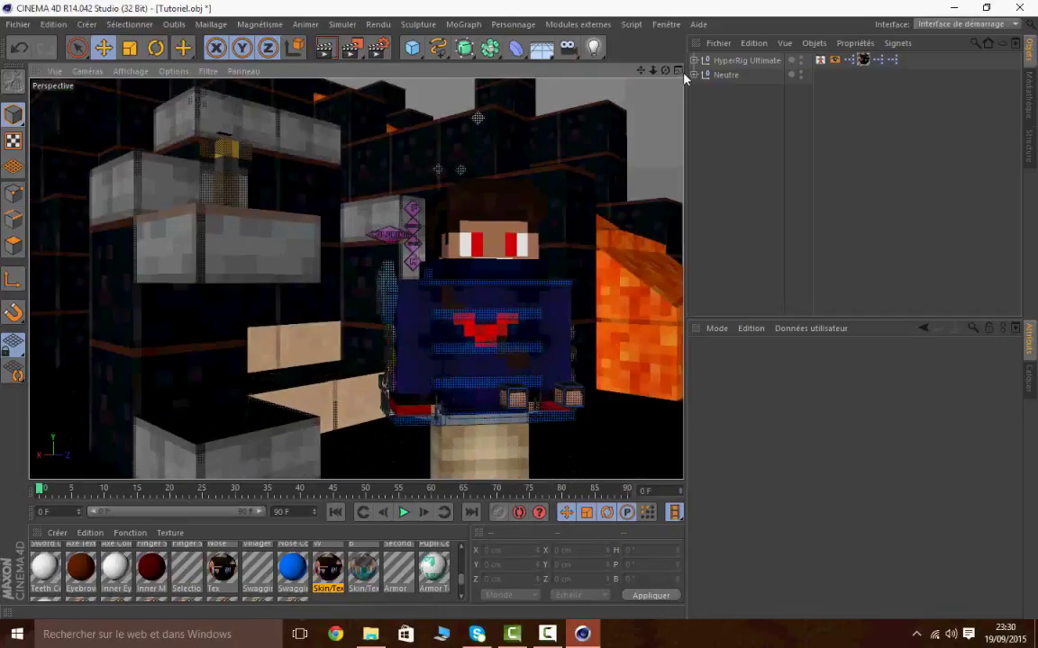
pyautogui.moveTo(666, 70); pyautogui.dragTo(721, 38)
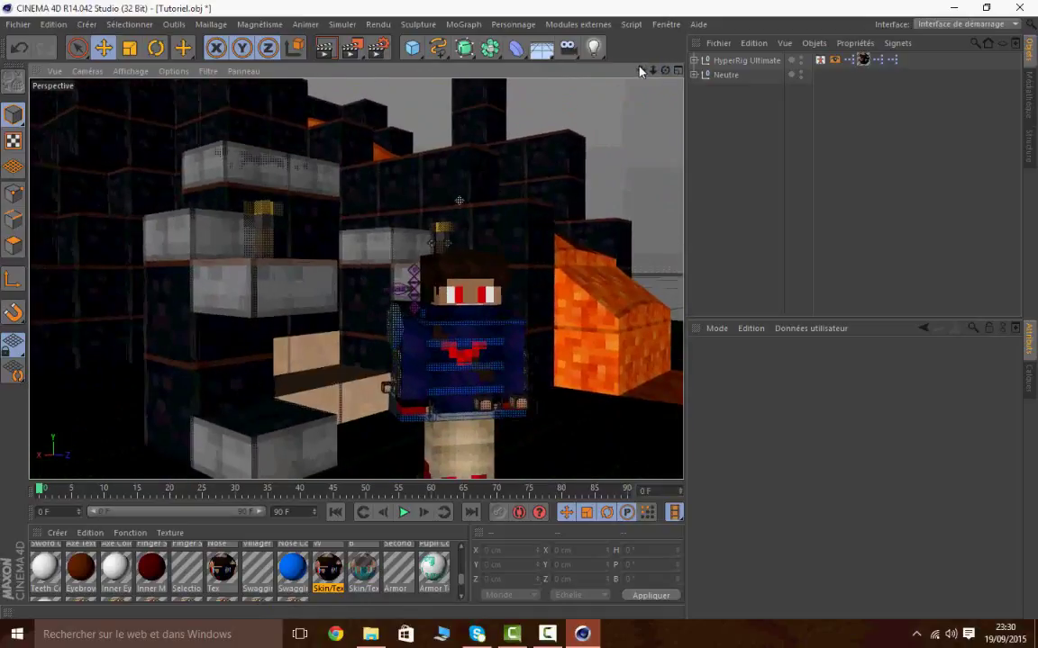
pyautogui.moveTo(640, 71)
pyautogui.mouseDown()
pyautogui.moveTo(638, 79)
pyautogui.moveTo(654, 72)
pyautogui.moveTo(627, 75)
pyautogui.moveTo(633, 56)
pyautogui.mouseUp()
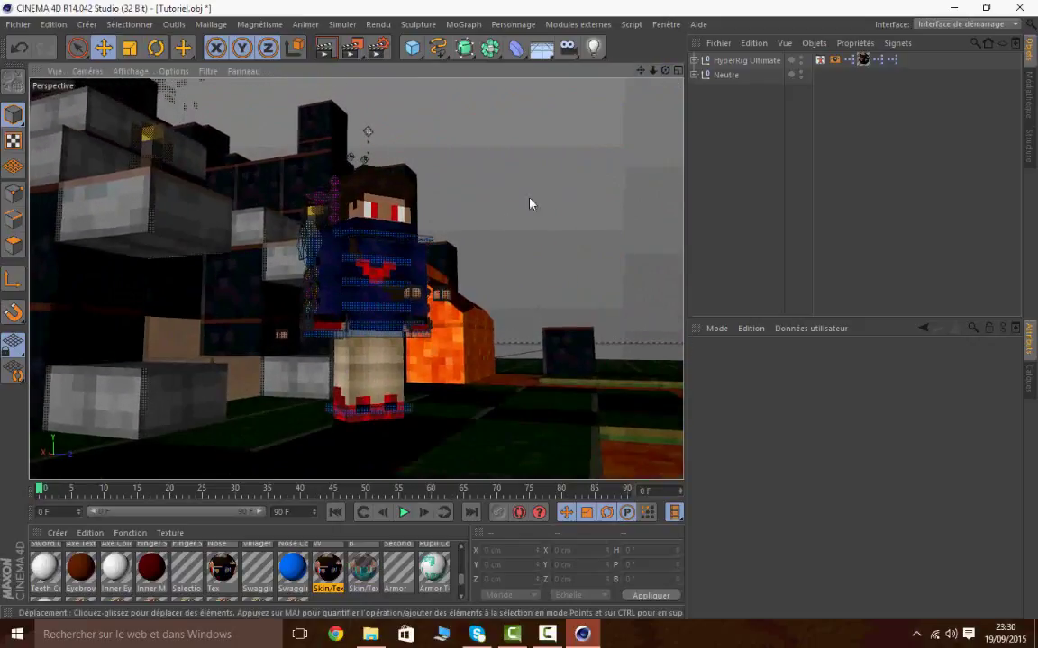
pyautogui.click(745, 60)
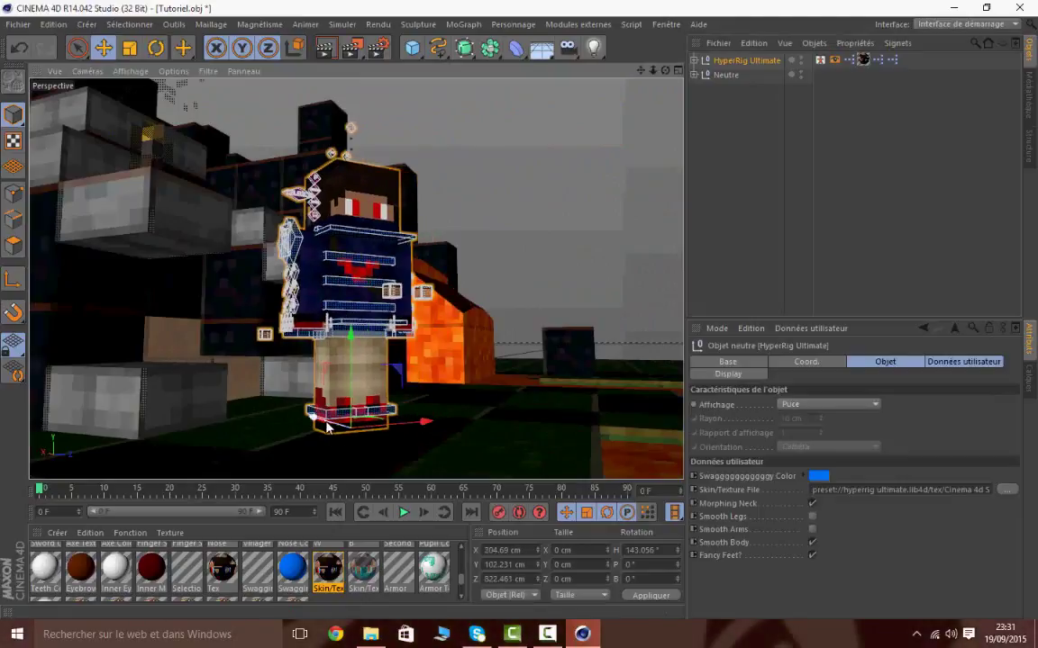
pyautogui.moveTo(327, 427); pyautogui.dragTo(270, 382)
pyautogui.press('r')
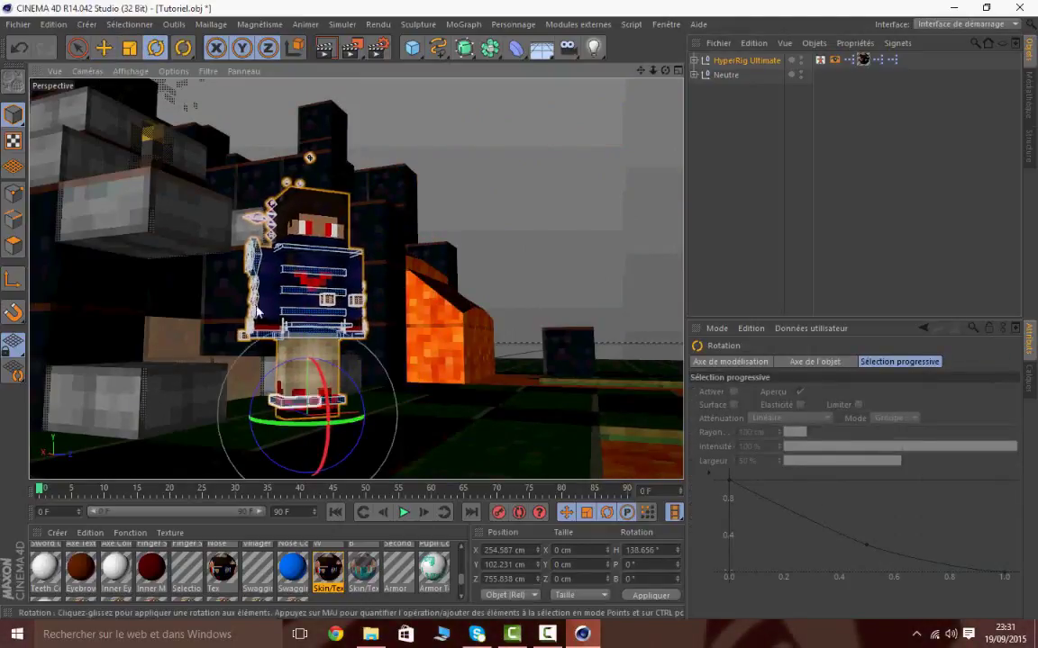
pyautogui.press('e')
pyautogui.moveTo(360, 414); pyautogui.dragTo(335, 426)
pyautogui.click(645, 95)
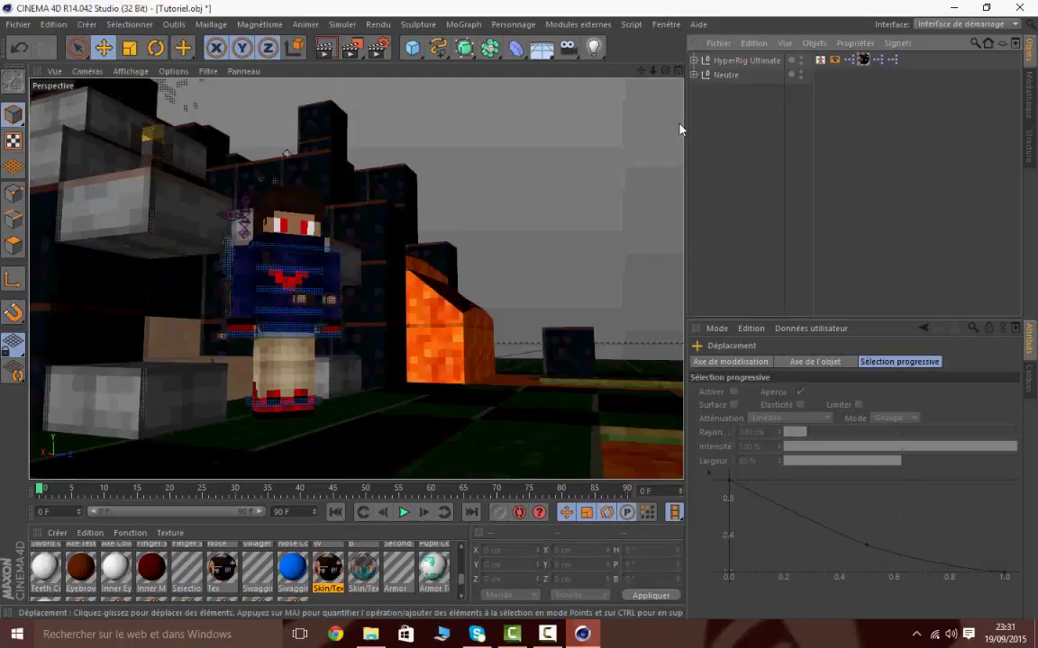
# Reposition HyperRig Ultimate closer to the foreground, at about X 362 cm and Z 865 cm
pyautogui.moveTo(665, 69); pyautogui.dragTo(635, 74)
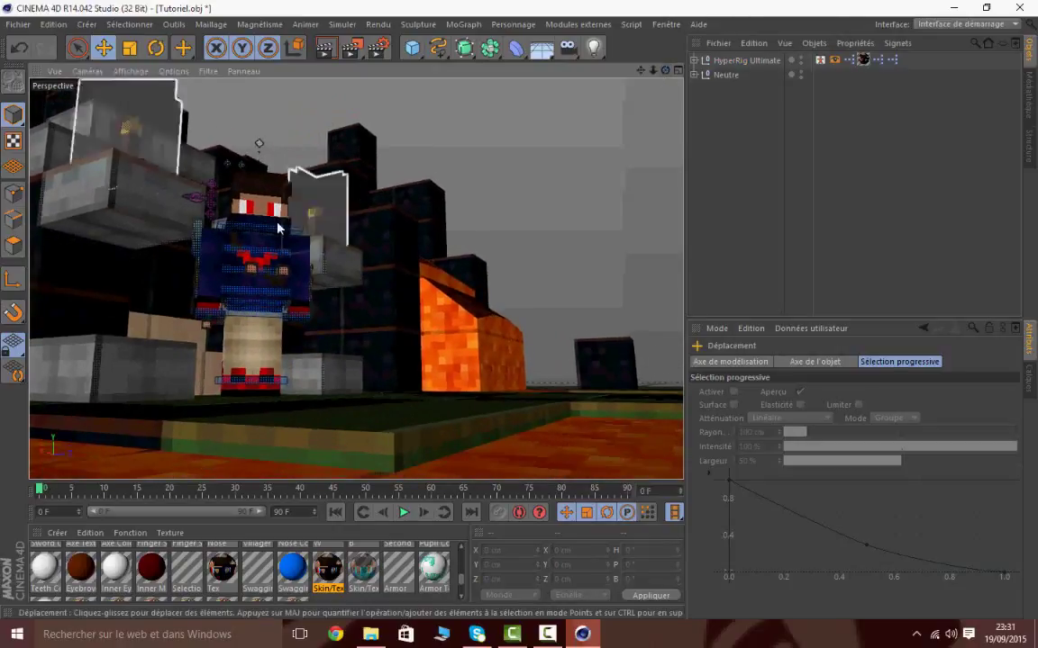
pyautogui.click(721, 61)
pyautogui.moveTo(338, 398); pyautogui.dragTo(288, 415)
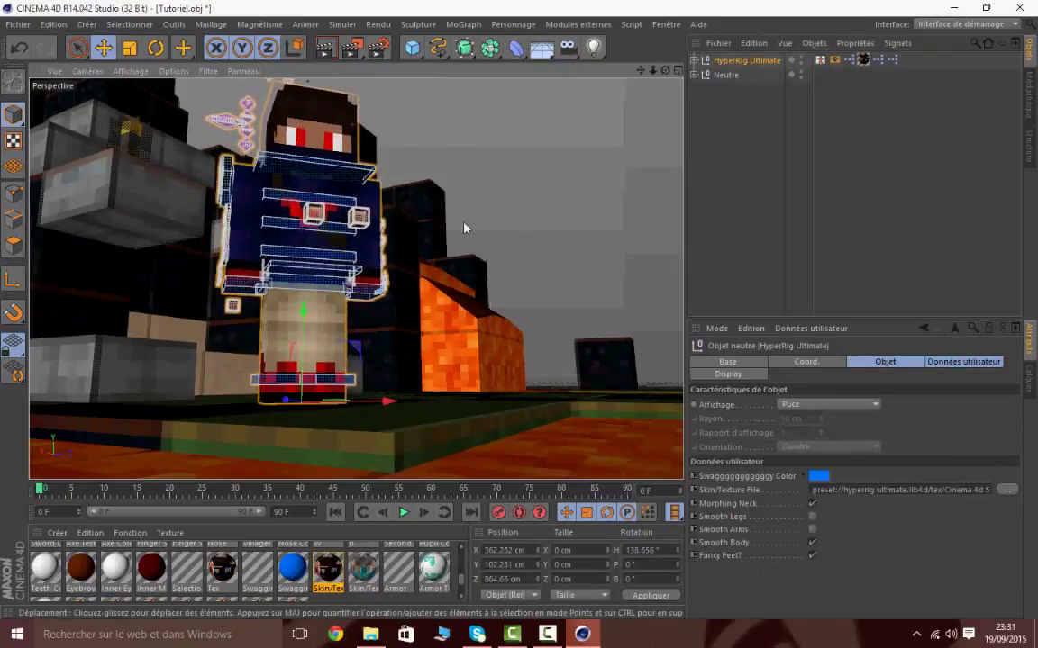
# Frame the full character beside the lava and add a camera object from that view
pyautogui.moveTo(642, 70); pyautogui.dragTo(652, 101)
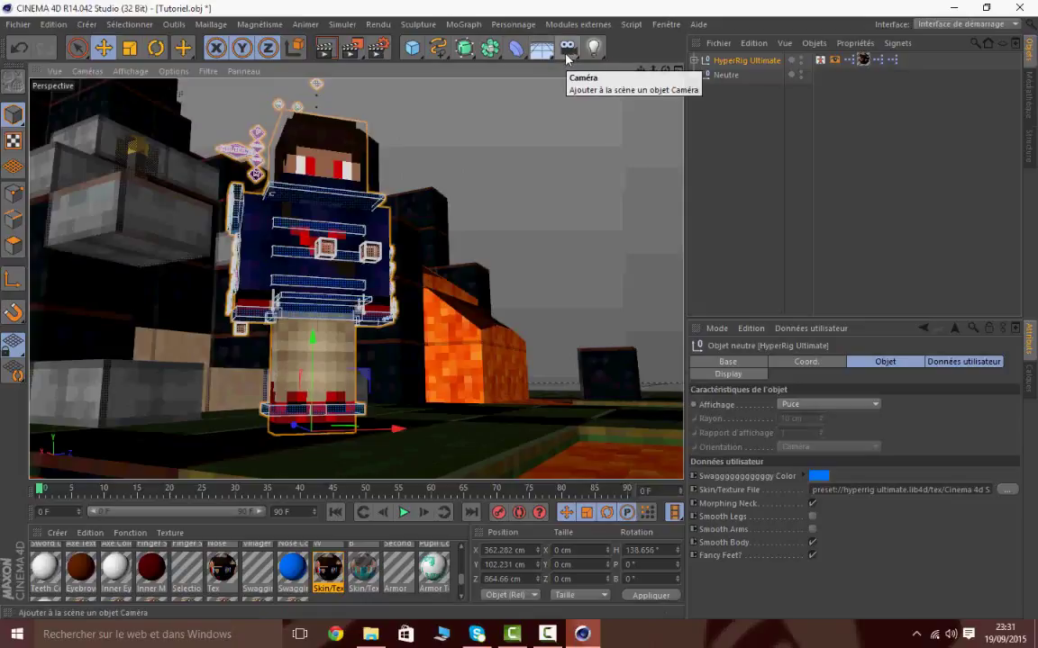
pyautogui.click(569, 51)
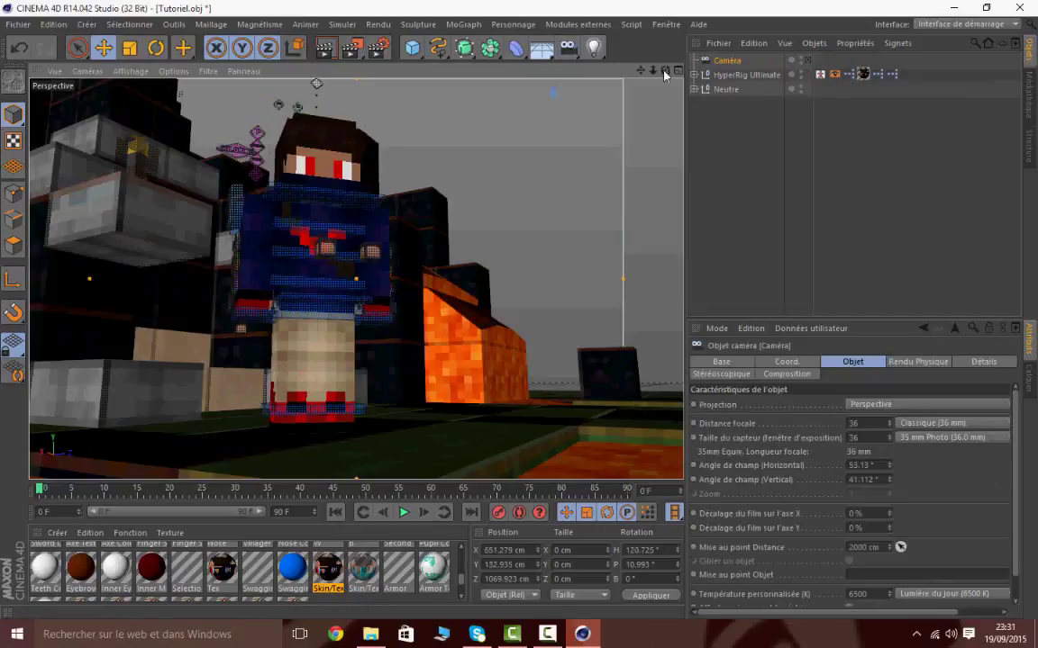
pyautogui.click(808, 60)
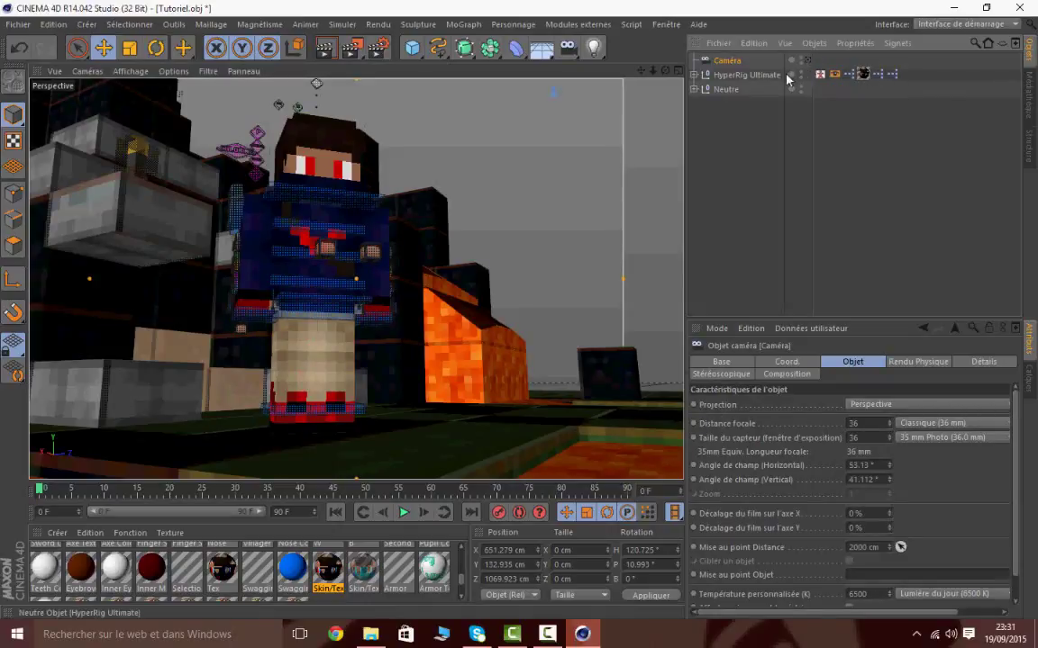
# Compare the camera's fixed framing with the free perspective view while navigating around the scene outside the camera
pyautogui.moveTo(642, 70); pyautogui.dragTo(804, 5)
pyautogui.moveTo(664, 71); pyautogui.dragTo(621, 73)
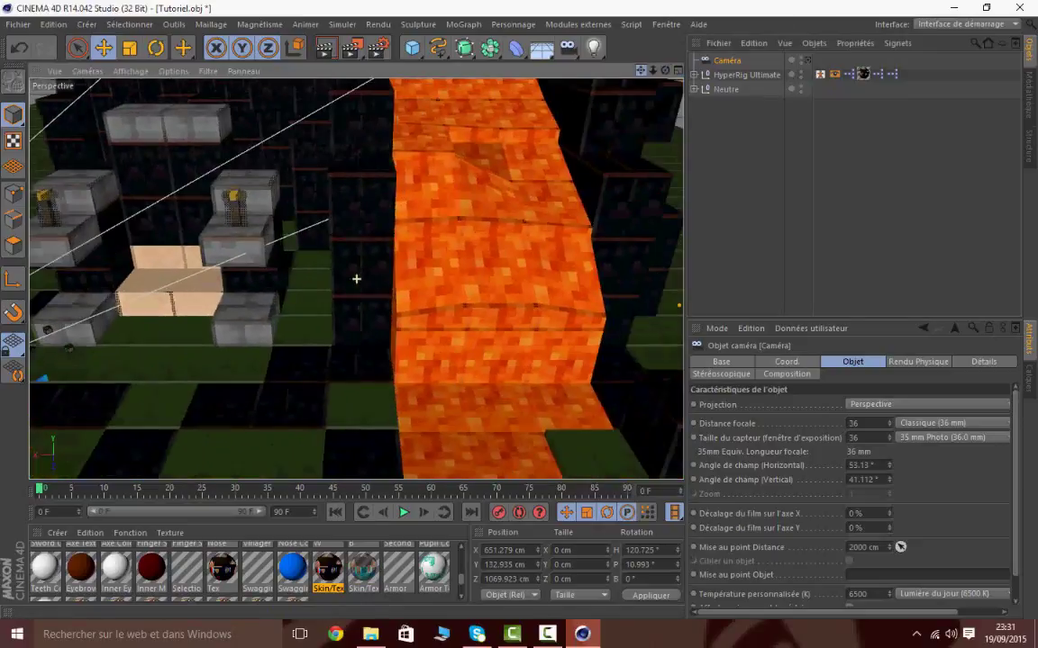
pyautogui.click(807, 61)
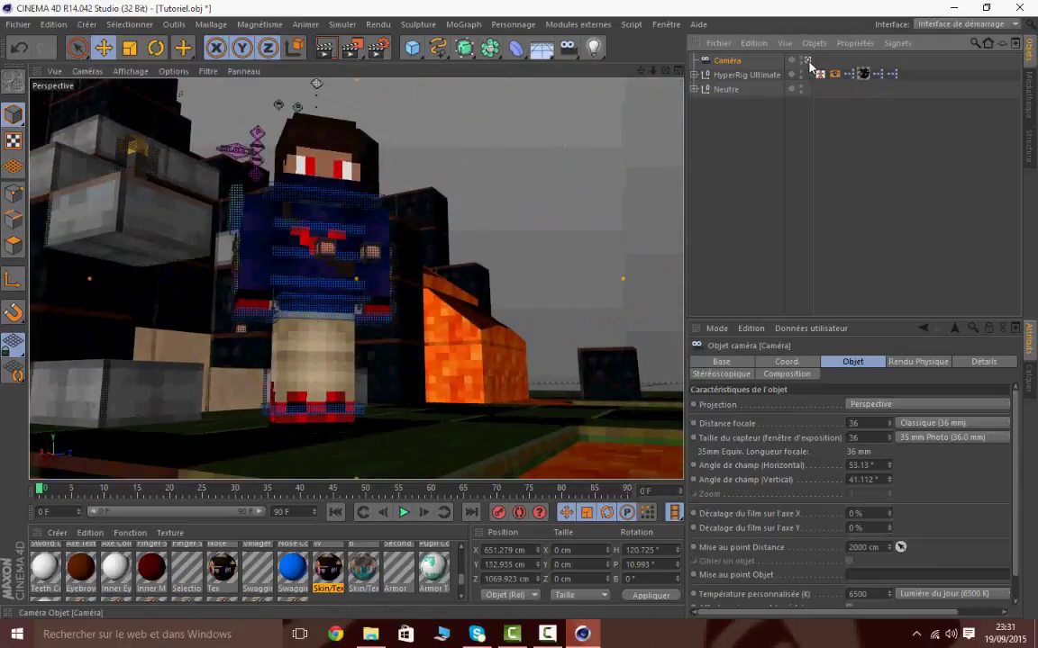
pyautogui.click(807, 60)
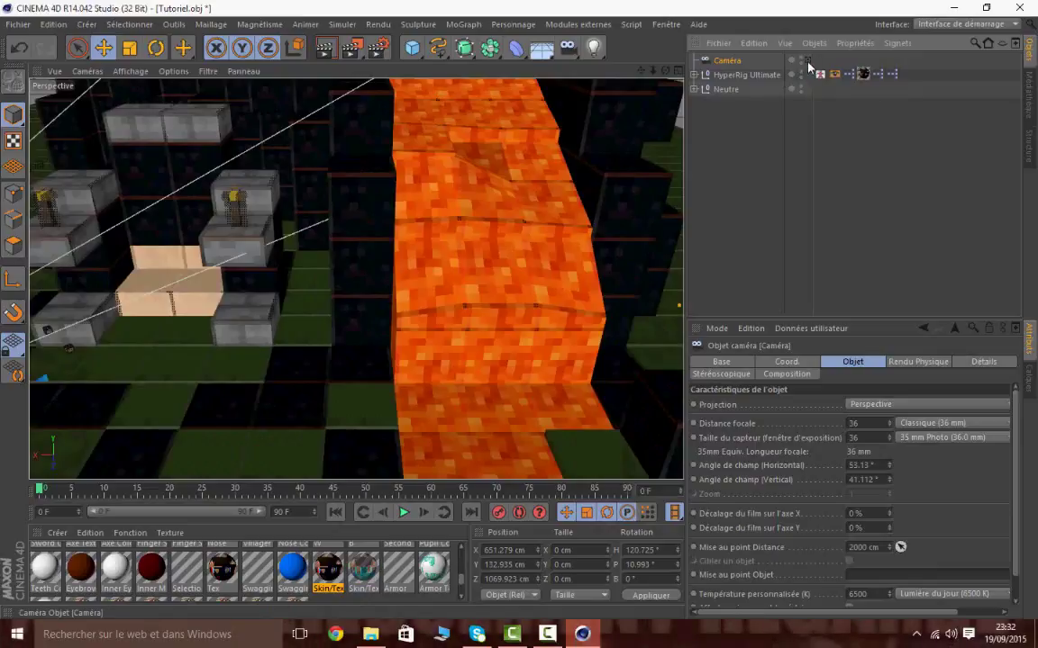
pyautogui.moveTo(641, 71)
pyautogui.mouseDown()
pyautogui.moveTo(933, 76)
pyautogui.moveTo(652, 73)
pyautogui.moveTo(660, 75)
pyautogui.mouseUp()
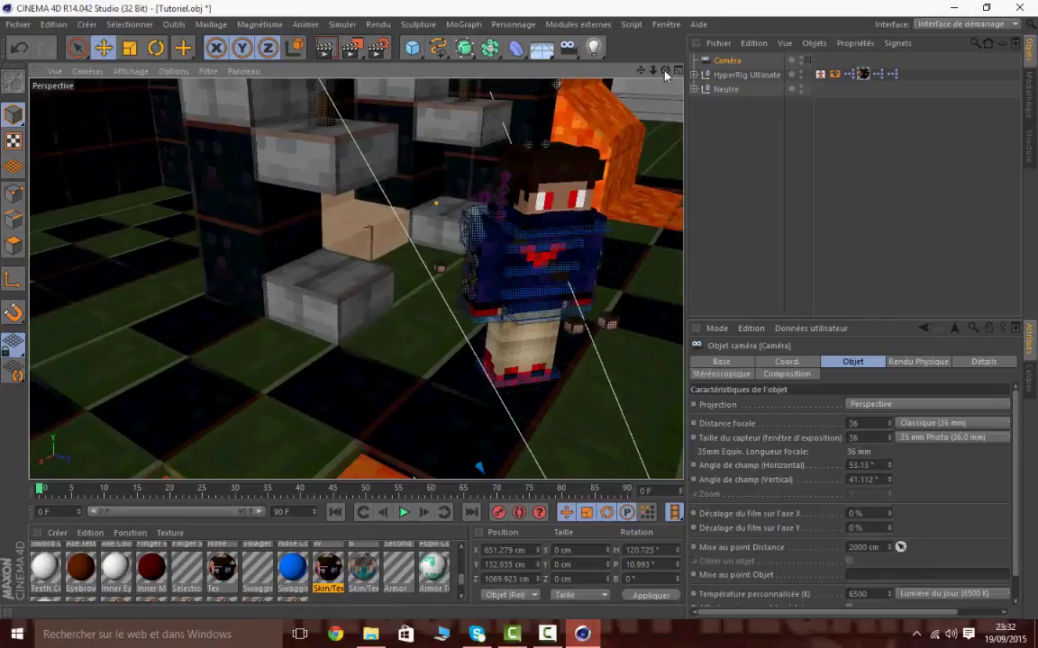
# Raise the character's Right Arm IK control outward from the body, to about X -33 cm, Y 12 cm and Z 3 cm
pyautogui.moveTo(666, 69); pyautogui.dragTo(664, 72)
pyautogui.scroll(2, 339, 261)
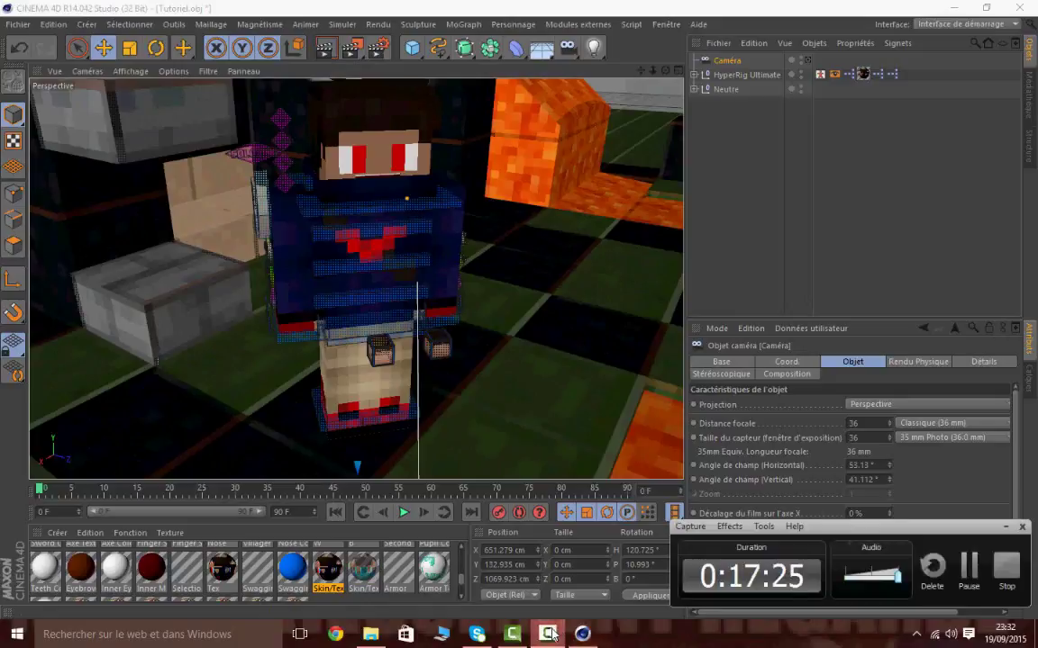
pyautogui.keyDown('alt'); pyautogui.moveTo(388, 271); pyautogui.dragTo(356, 279); pyautogui.keyUp('alt')
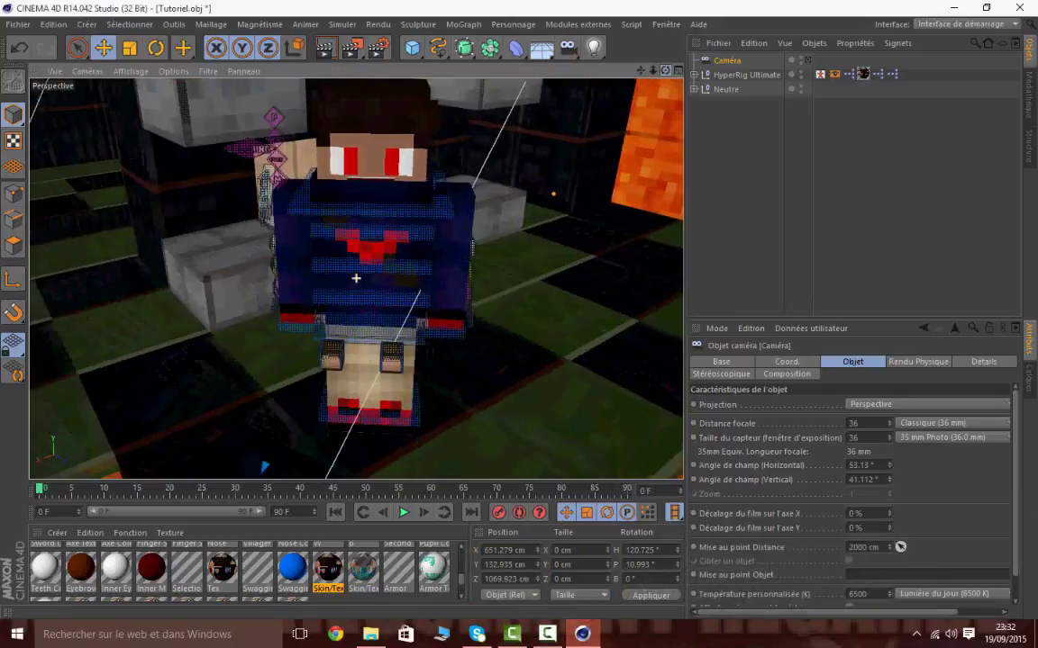
pyautogui.moveTo(654, 76); pyautogui.dragTo(653, 72)
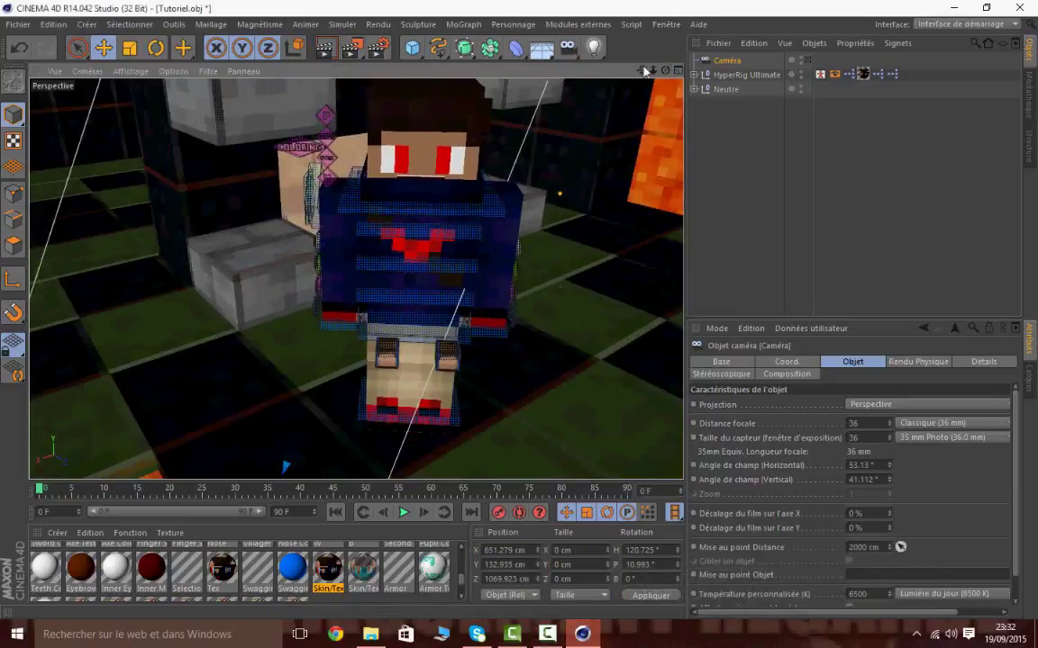
pyautogui.scroll(5, 355, 279)
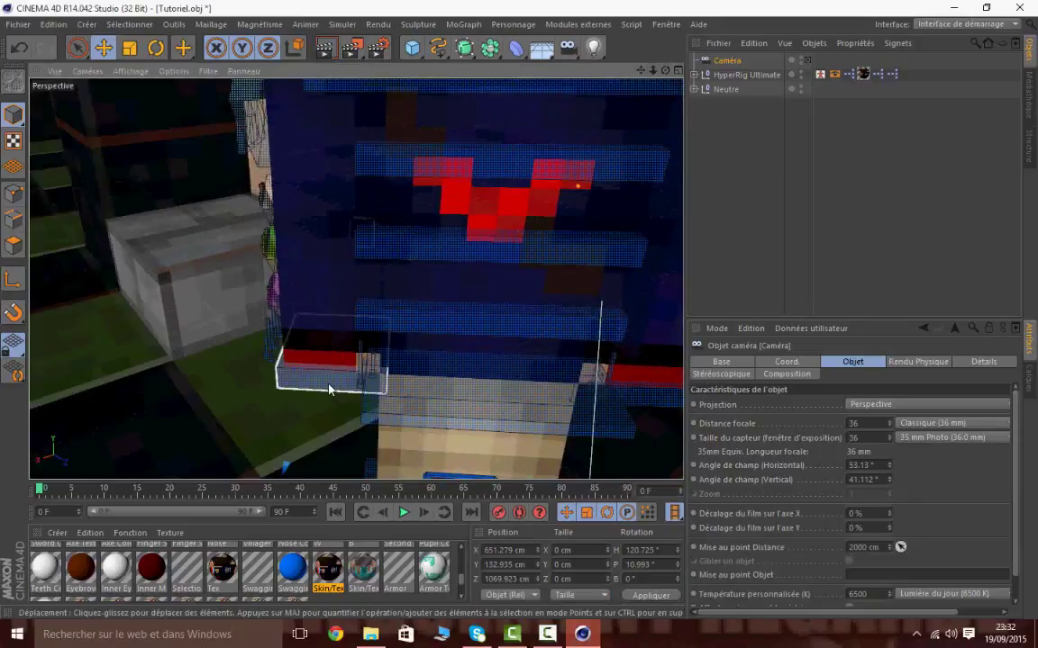
pyautogui.scroll(-5, 330, 387)
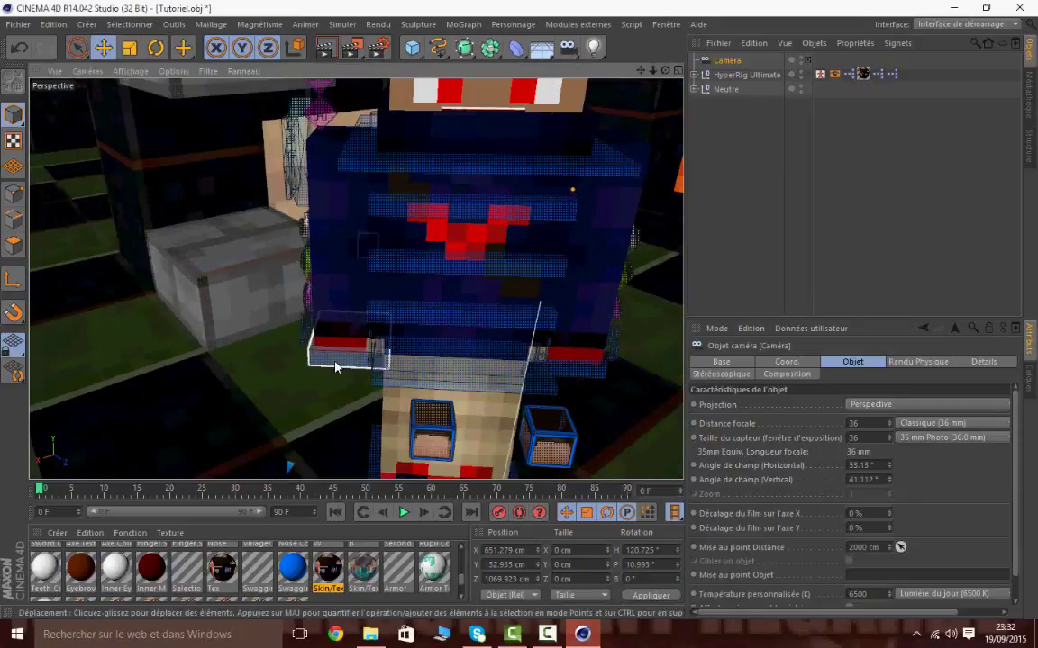
pyautogui.click(335, 366)
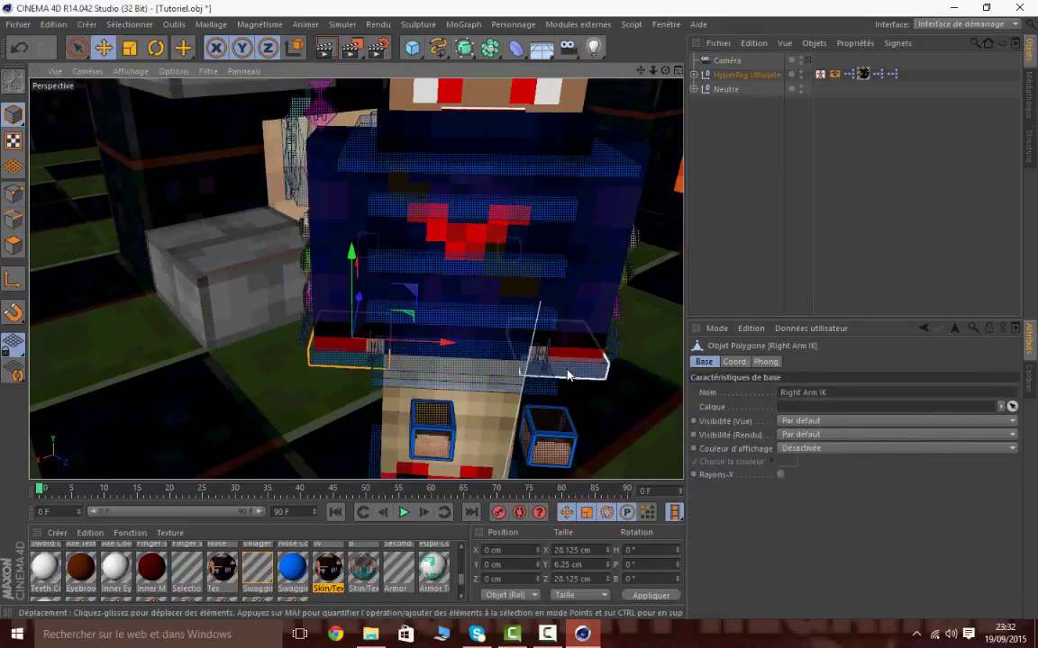
pyautogui.moveTo(312, 359); pyautogui.dragTo(246, 329)
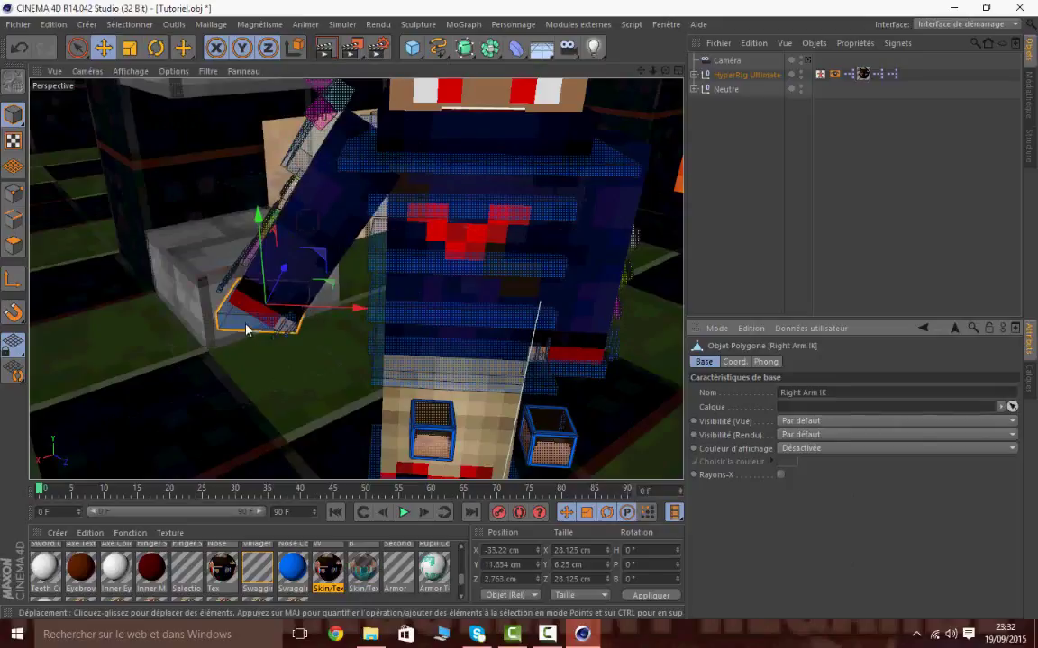
# Refine the Right Arm IK control from the side, to about X -25 cm, Y 14 cm and Z 8 cm
pyautogui.keyDown('alt'); pyautogui.moveTo(605, 82); pyautogui.dragTo(624, 159); pyautogui.keyUp('alt')
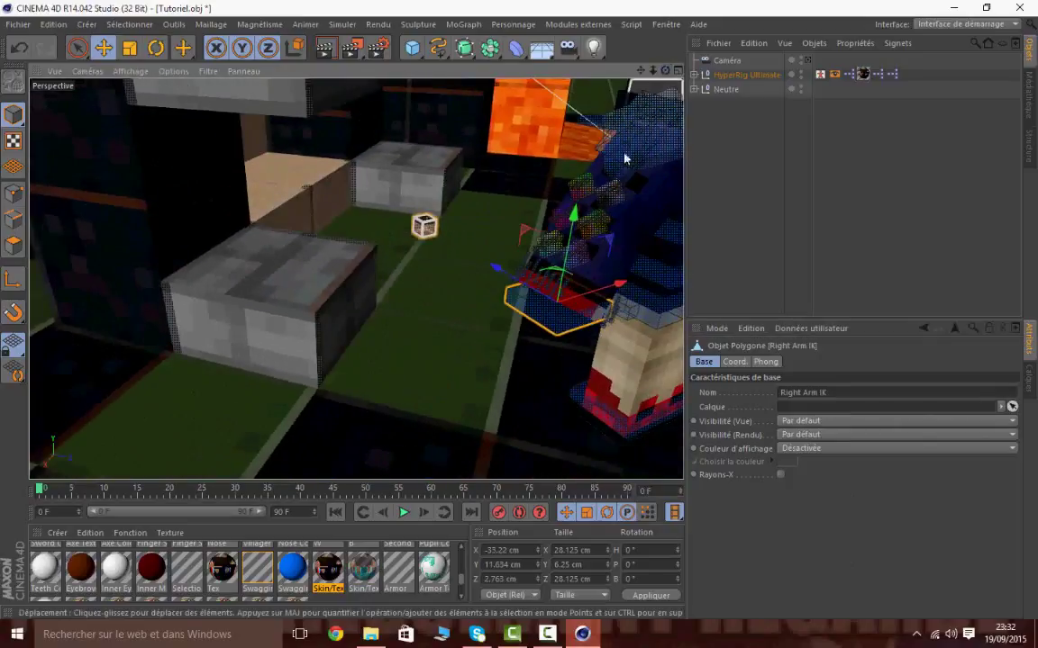
pyautogui.moveTo(665, 70); pyautogui.dragTo(664, 70)
pyautogui.moveTo(564, 297); pyautogui.dragTo(608, 302)
pyautogui.moveTo(494, 289); pyautogui.dragTo(485, 282)
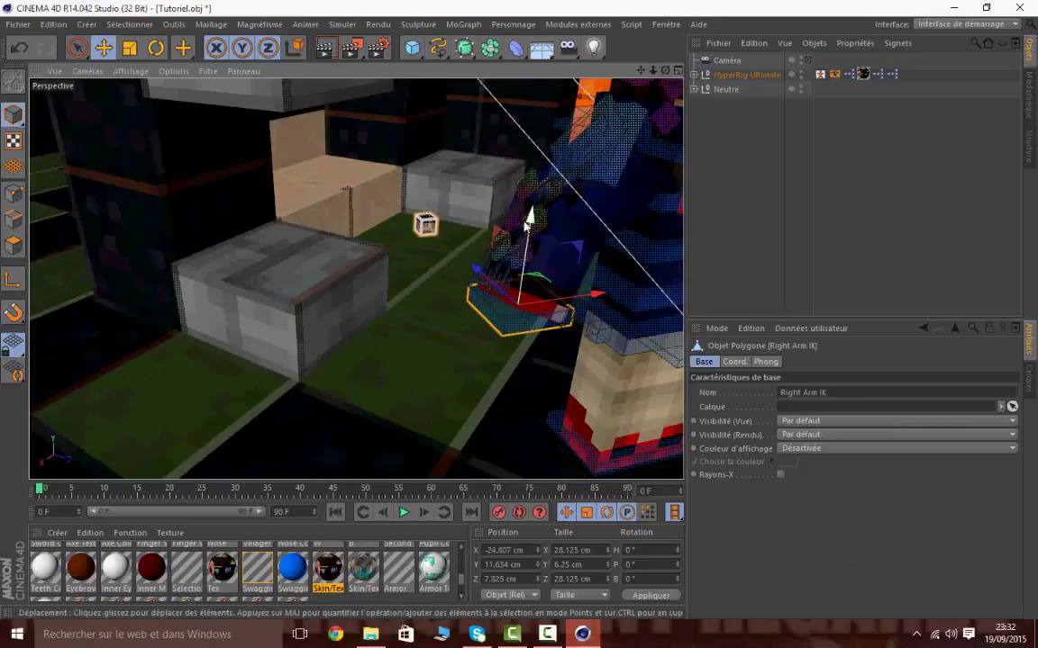
pyautogui.moveTo(526, 225); pyautogui.dragTo(530, 214)
# Raise the Left Arm IK control outward from the body, to about X 30 cm, Y 20 cm and Z 11 cm
pyautogui.moveTo(665, 70); pyautogui.dragTo(665, 70)
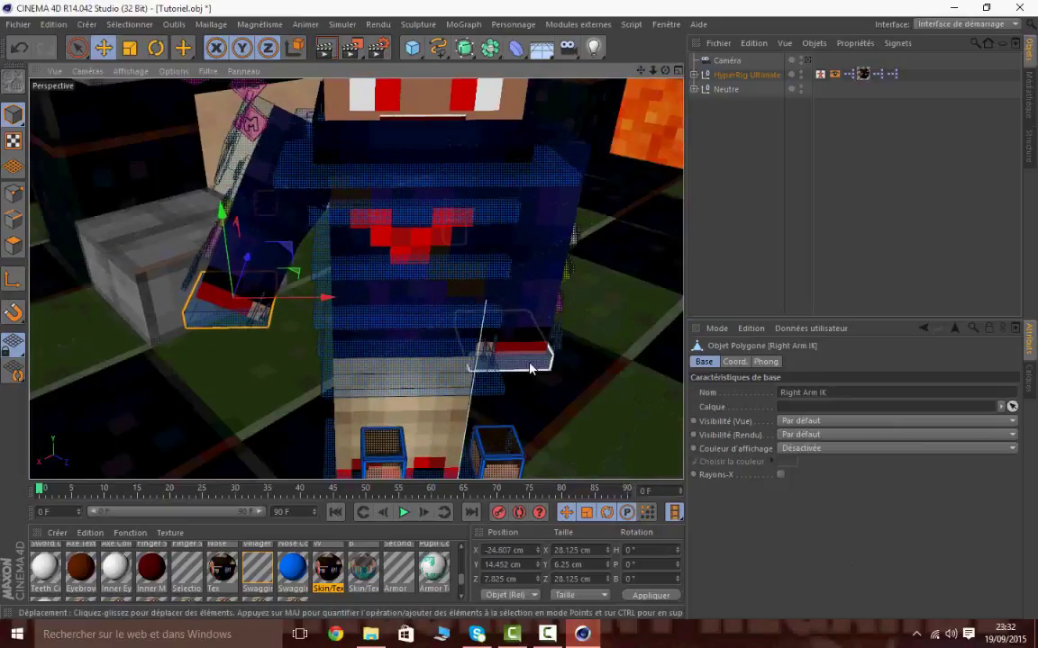
pyautogui.click(530, 369)
pyautogui.moveTo(591, 343); pyautogui.dragTo(661, 343)
pyautogui.moveTo(541, 289); pyautogui.dragTo(563, 265)
pyautogui.moveTo(629, 272); pyautogui.dragTo(634, 271)
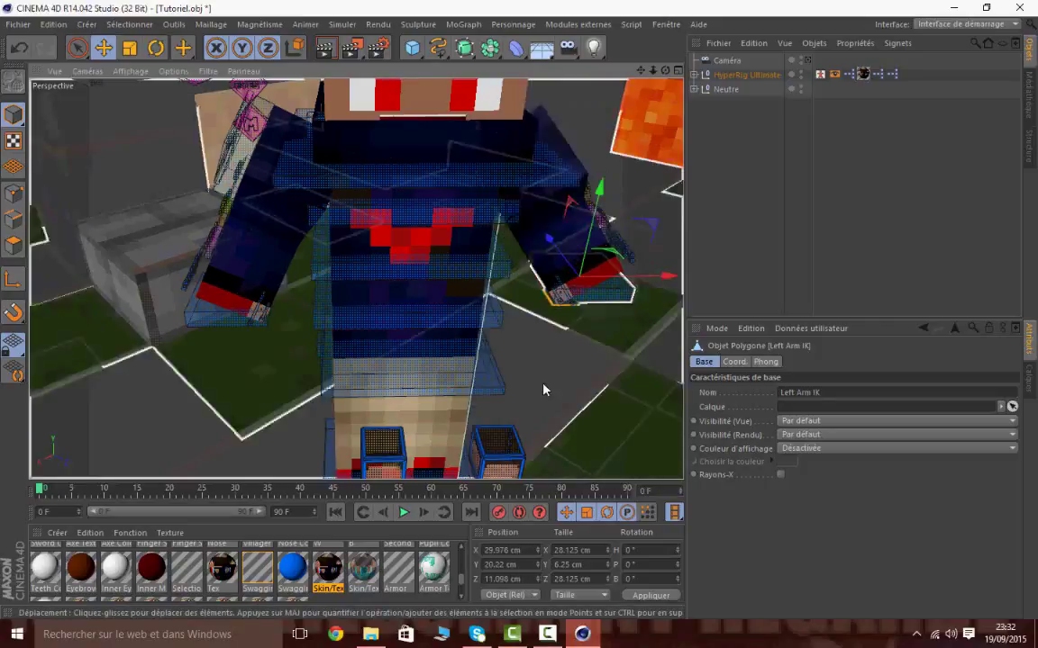
# Move the character's Left Foot IK control outward and forward to spread the left leg from the body
pyautogui.scroll(-4, 513, 409)
pyautogui.click(481, 457)
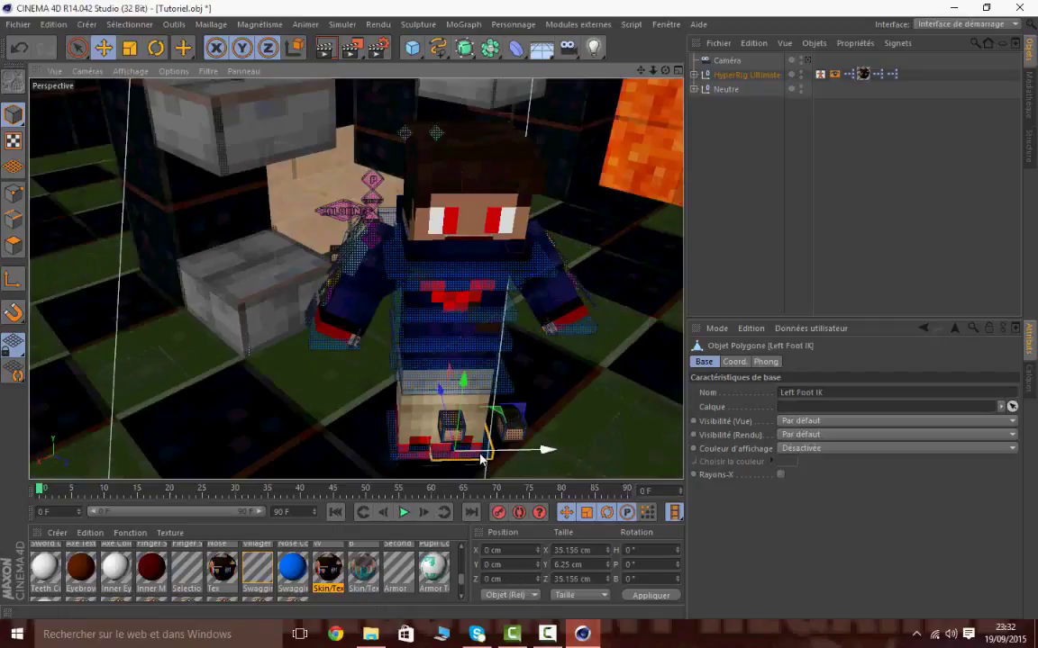
pyautogui.moveTo(507, 453); pyautogui.dragTo(578, 451)
pyautogui.moveTo(507, 403); pyautogui.dragTo(495, 385)
pyautogui.moveTo(582, 435); pyautogui.dragTo(561, 435)
# Place the Right Foot IK control at about X -5 cm, Y 9 cm and Z 17 cm, and shift both leg pole controls sideways
pyautogui.click(434, 448)
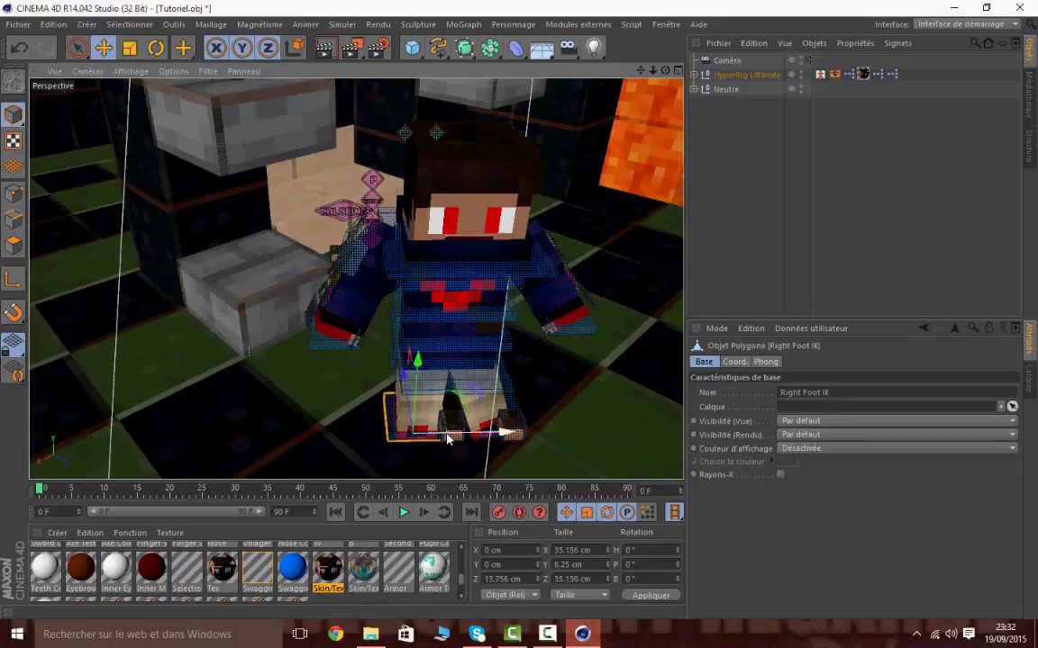
pyautogui.moveTo(447, 439); pyautogui.dragTo(410, 392)
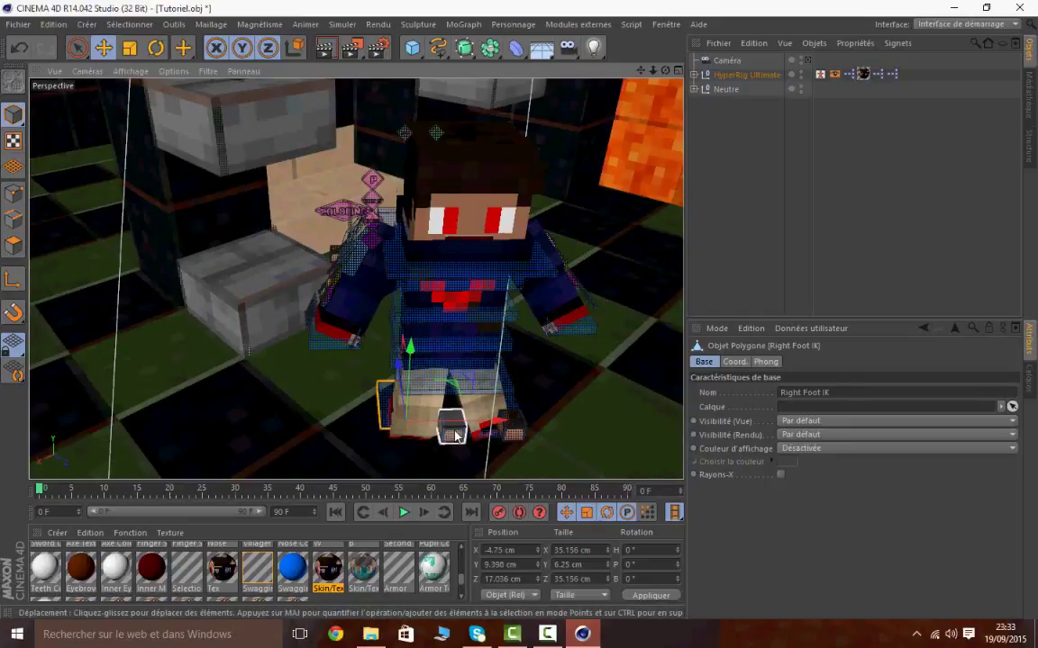
pyautogui.moveTo(455, 436); pyautogui.dragTo(440, 436)
pyautogui.click(520, 425)
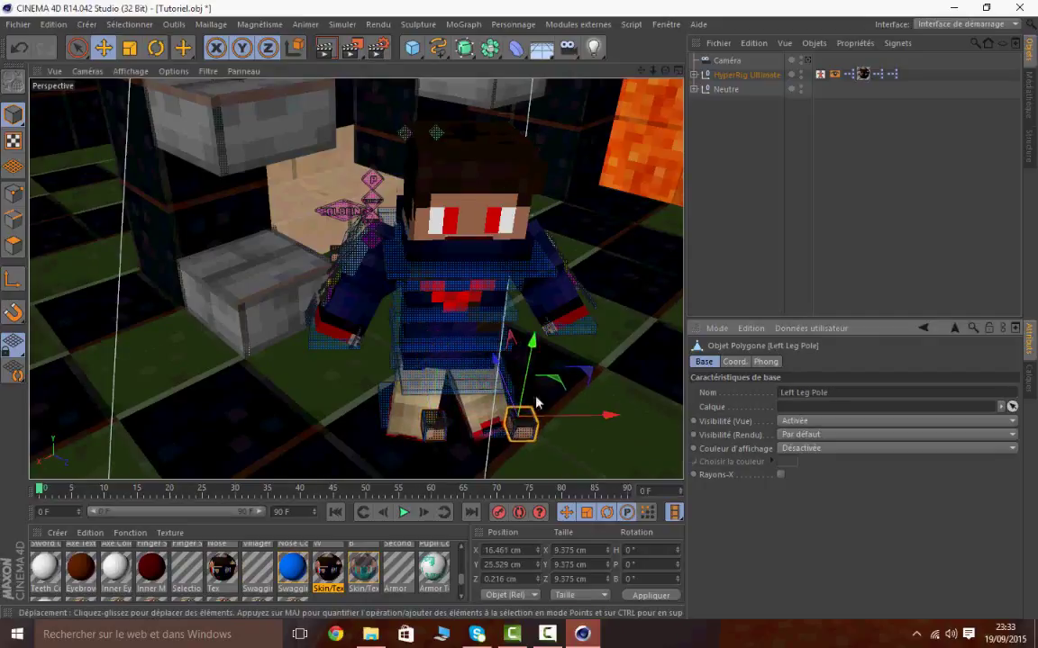
# Through the camera view, nudge the Right Leg Pole inward and pull the Right Foot IK control back to about Z -7 cm
pyautogui.click(808, 61)
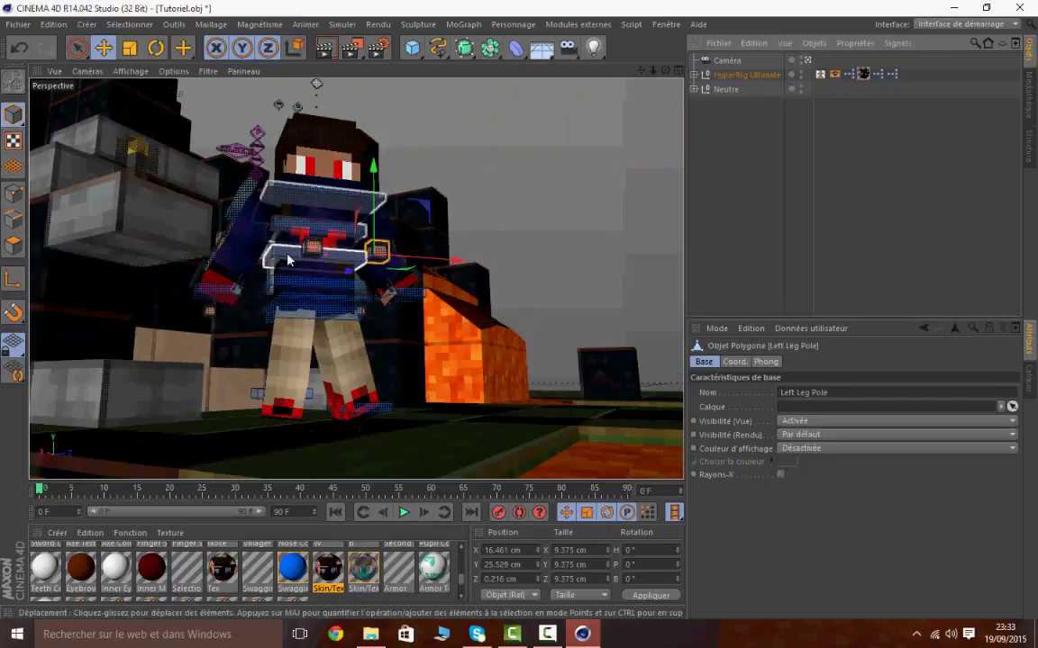
pyautogui.click(311, 250)
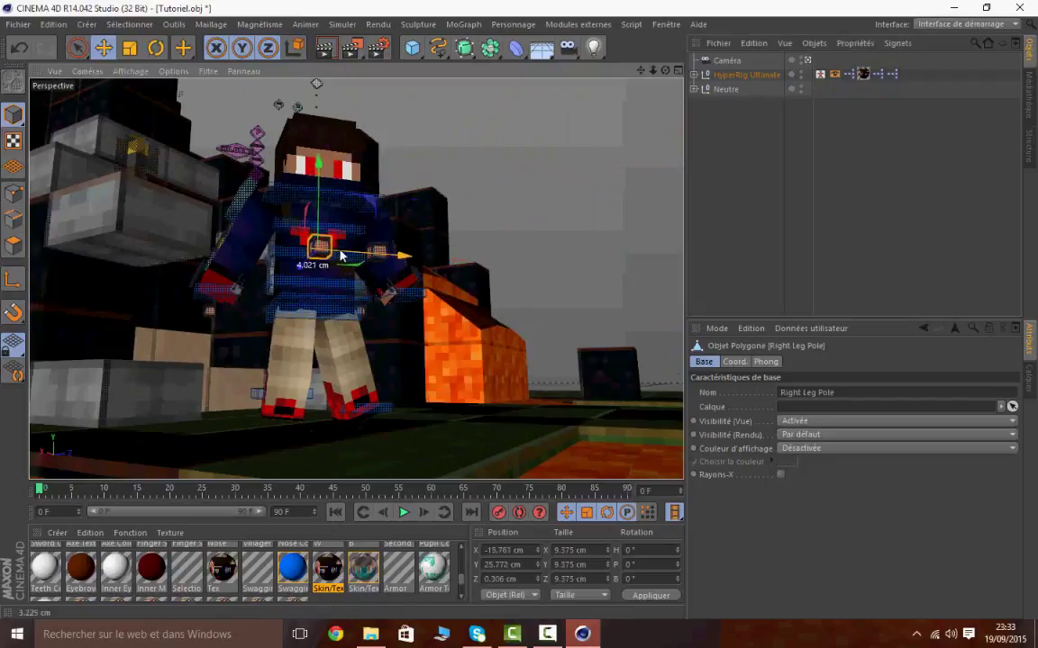
pyautogui.click(262, 396)
pyautogui.moveTo(264, 397); pyautogui.dragTo(275, 416)
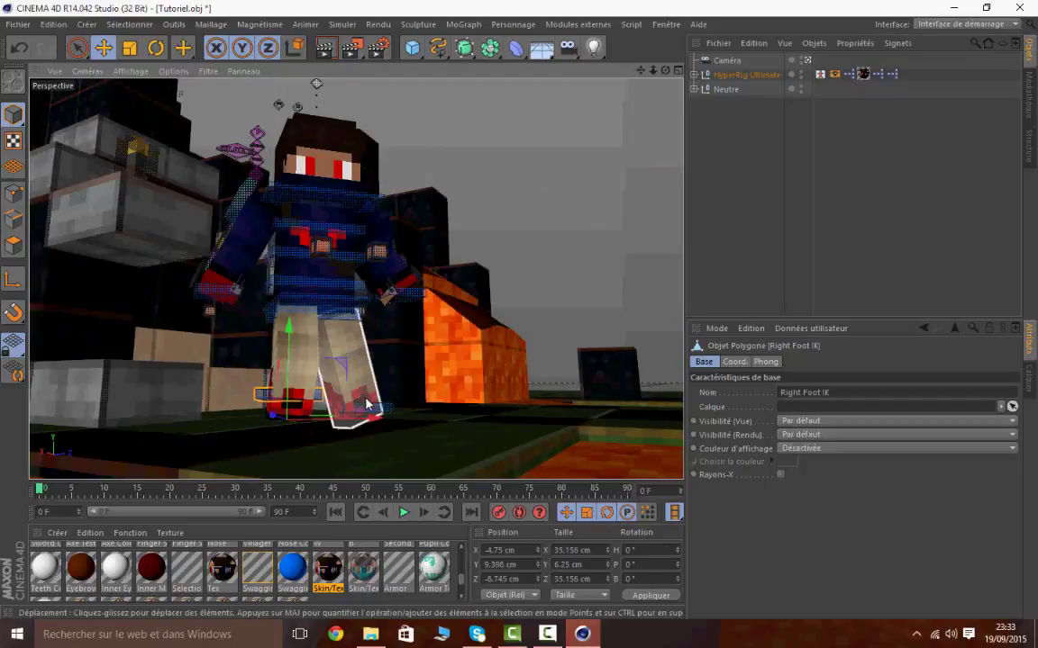
# Raise the Left Leg object slightly and reposition the Left Foot IK control at about X 26 cm, Y 13 cm and Z 17 cm
pyautogui.click(389, 255)
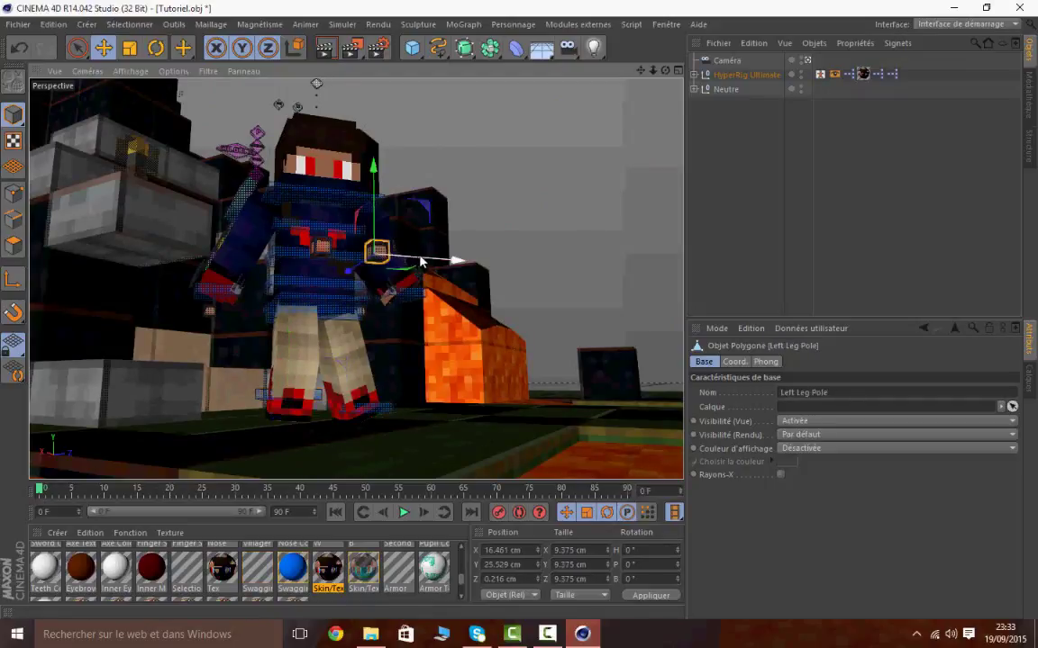
pyautogui.click(359, 411)
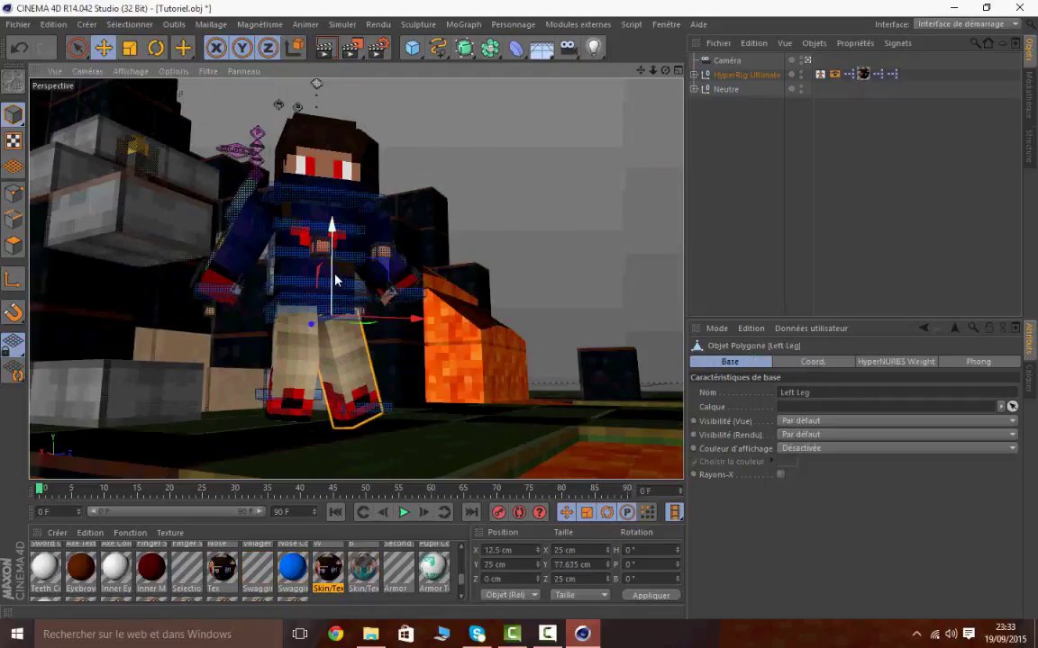
pyautogui.moveTo(334, 276); pyautogui.dragTo(335, 274)
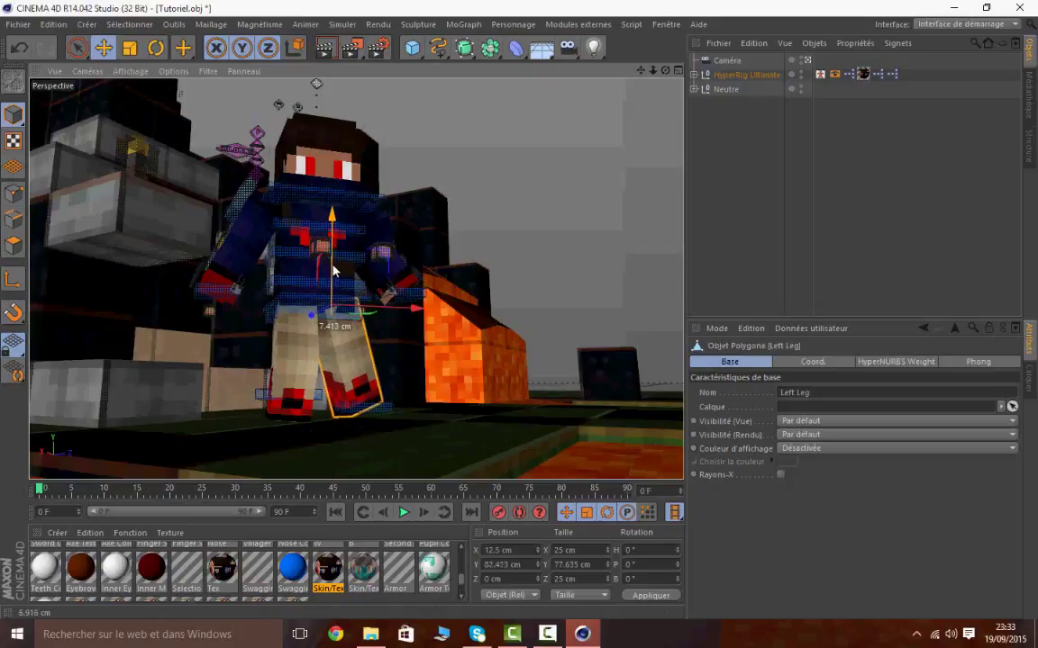
pyautogui.click(364, 393)
pyautogui.moveTo(365, 393); pyautogui.dragTo(360, 326)
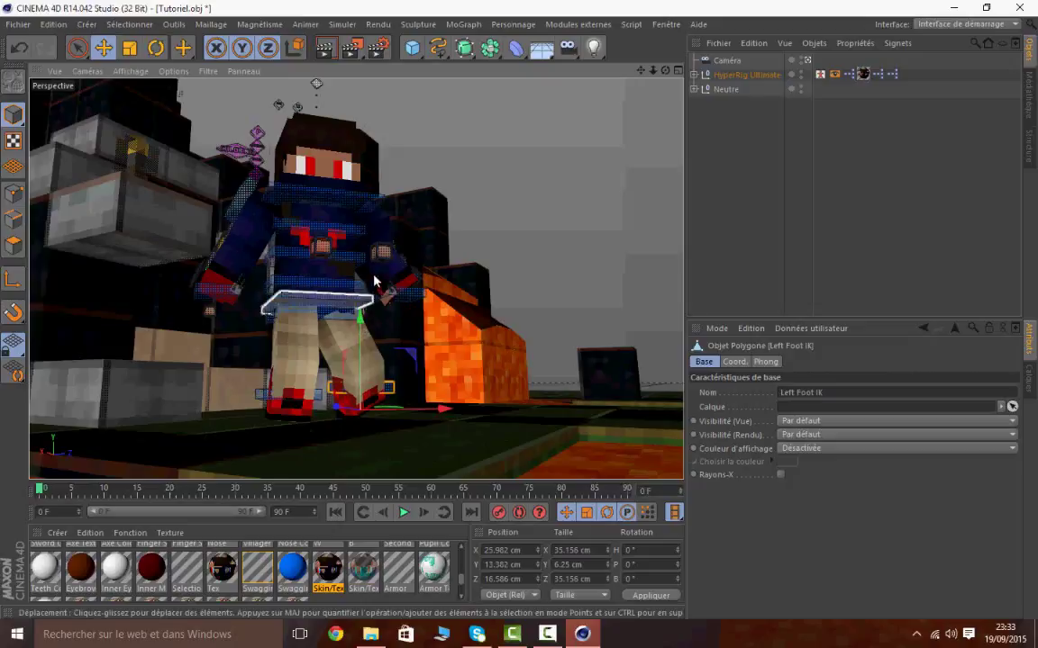
# Shift the Left Leg Pole to about X 9 cm and the Left Foot IK control to about X 16 cm, Y 10 cm and Z 10 cm
pyautogui.click(386, 253)
pyautogui.moveTo(403, 259); pyautogui.dragTo(393, 260)
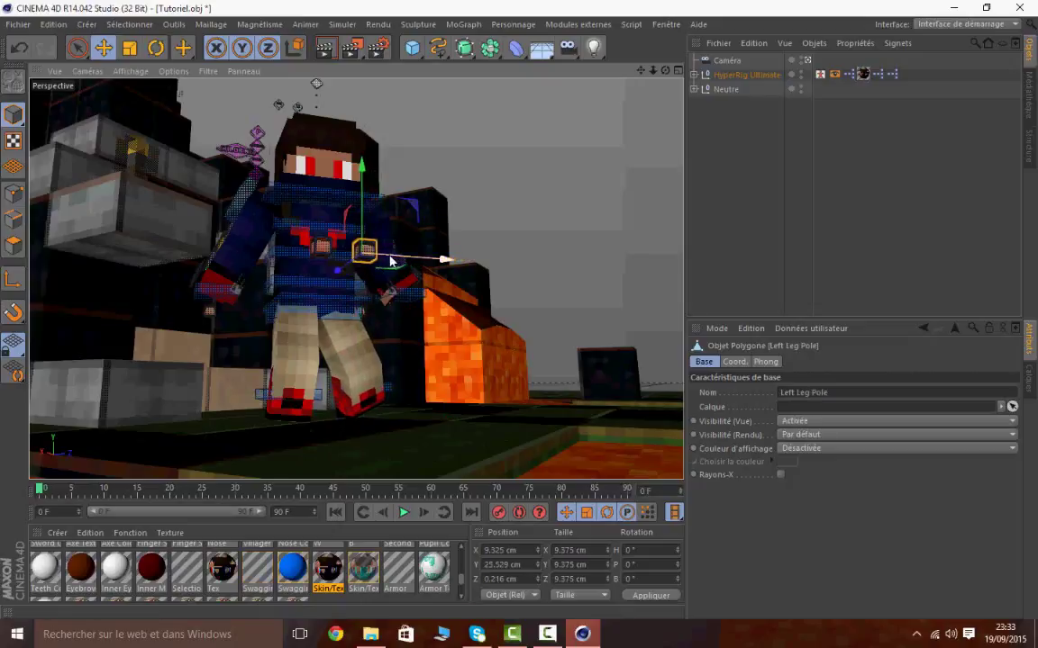
pyautogui.click(330, 319)
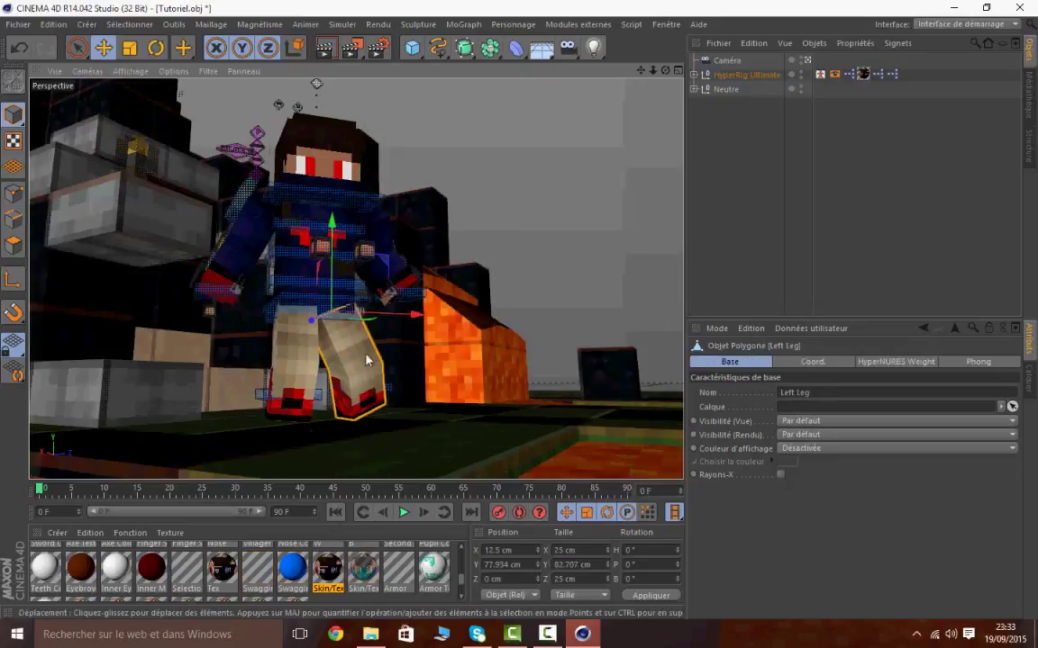
pyautogui.click(389, 391)
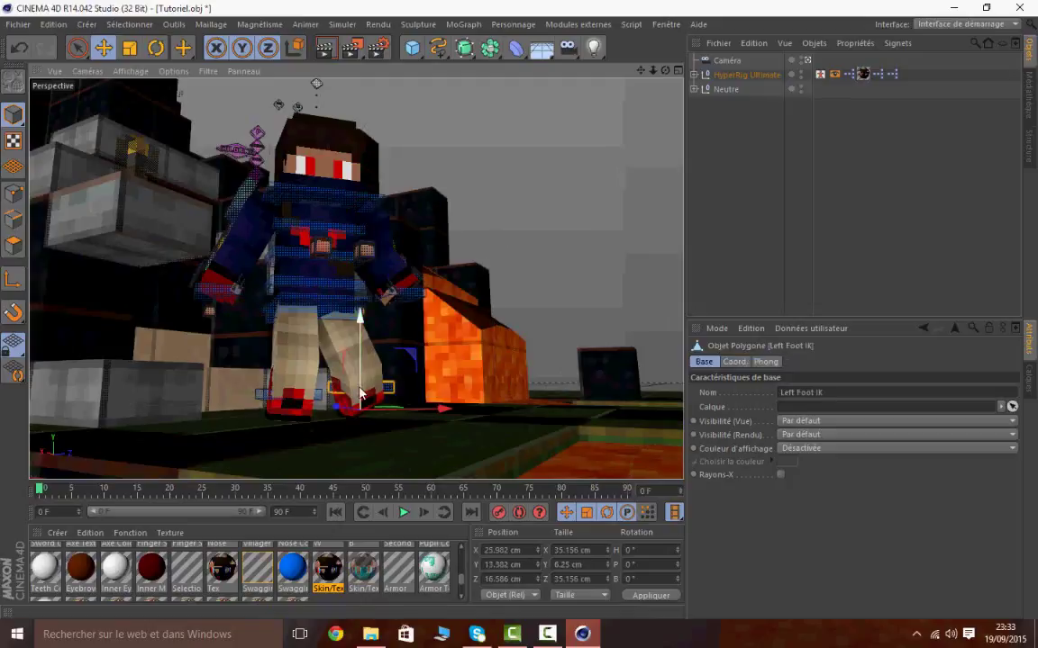
pyautogui.moveTo(362, 392); pyautogui.dragTo(336, 413)
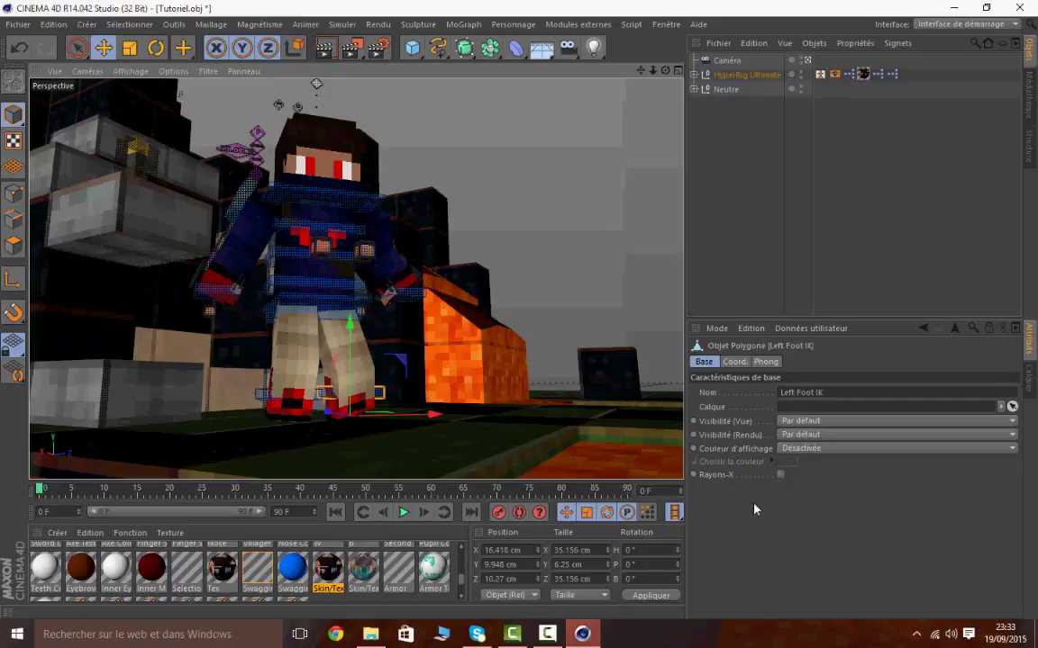
# Outside the camera view, enable the sword through the sword control on the character's right forearm and set Sword Size to 1.39
pyautogui.click(806, 60)
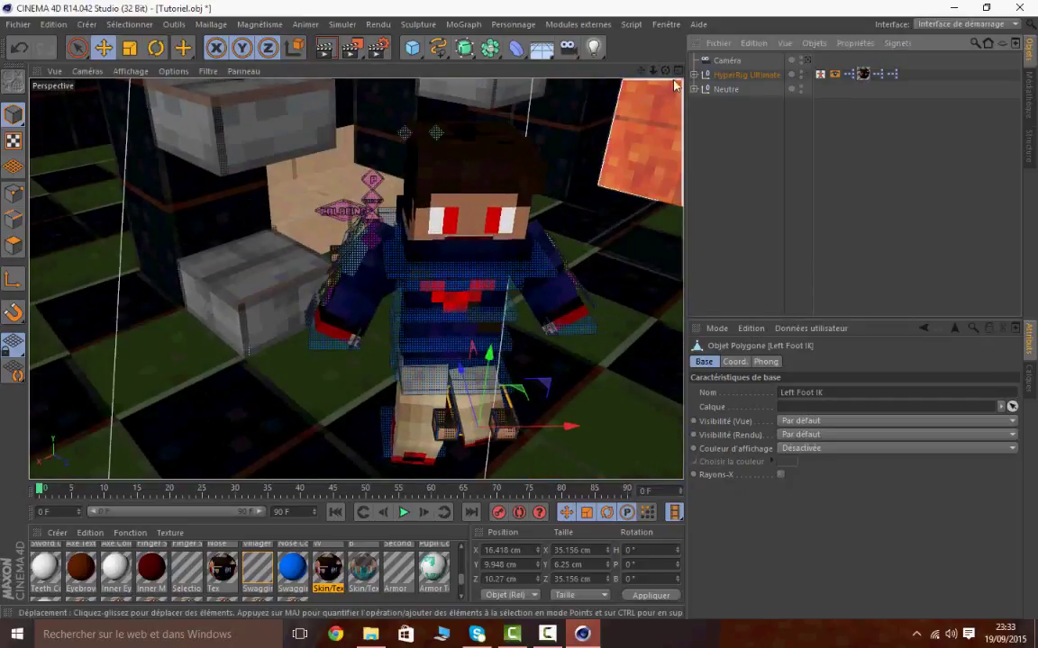
pyautogui.moveTo(665, 71)
pyautogui.mouseDown()
pyautogui.moveTo(765, 75)
pyautogui.moveTo(666, 72)
pyautogui.mouseUp()
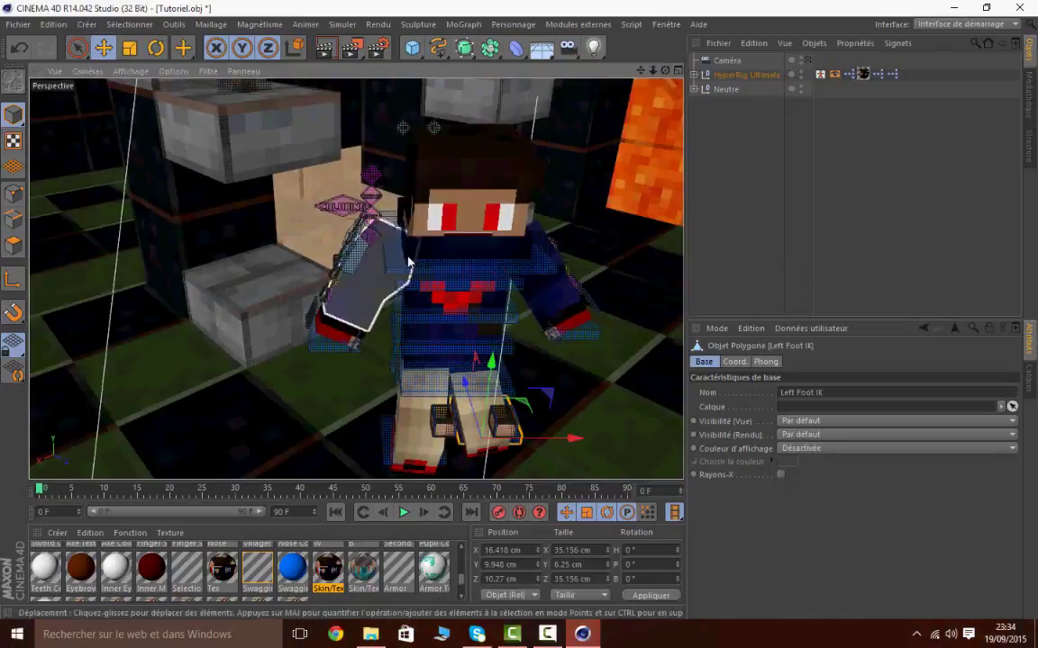
pyautogui.moveTo(652, 71); pyautogui.dragTo(698, 71)
pyautogui.scroll(2, 357, 279)
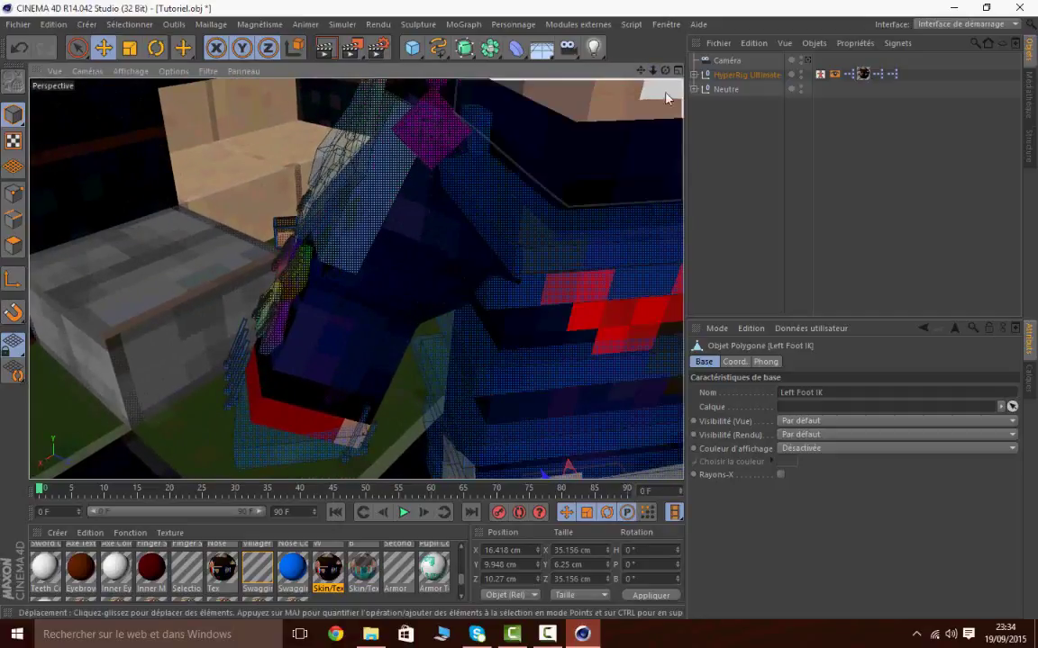
pyautogui.moveTo(665, 70); pyautogui.dragTo(707, 74)
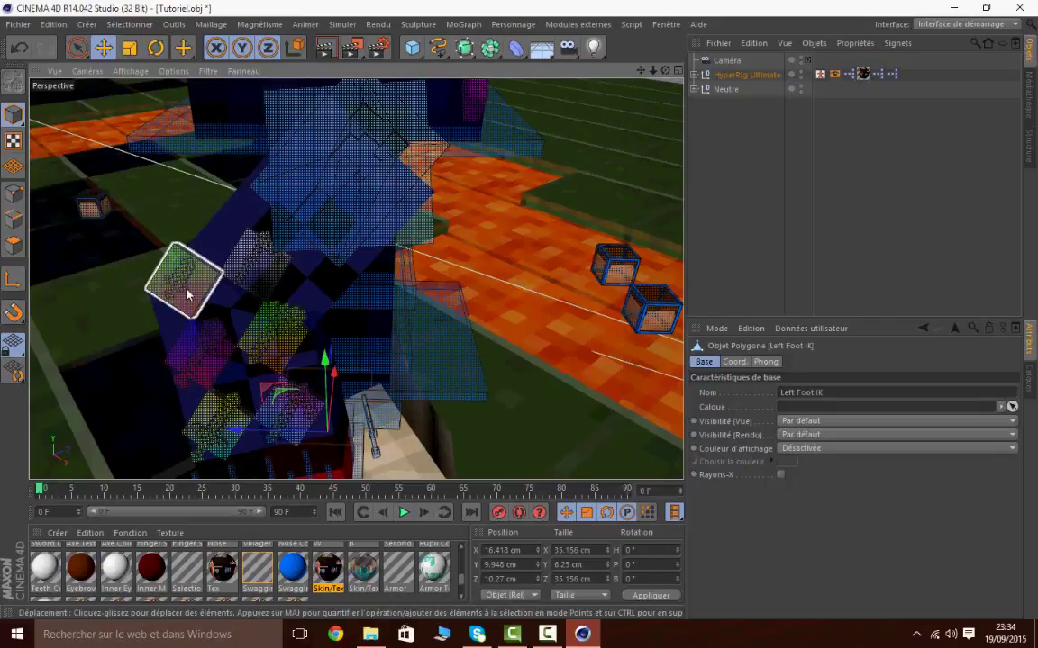
pyautogui.click(212, 428)
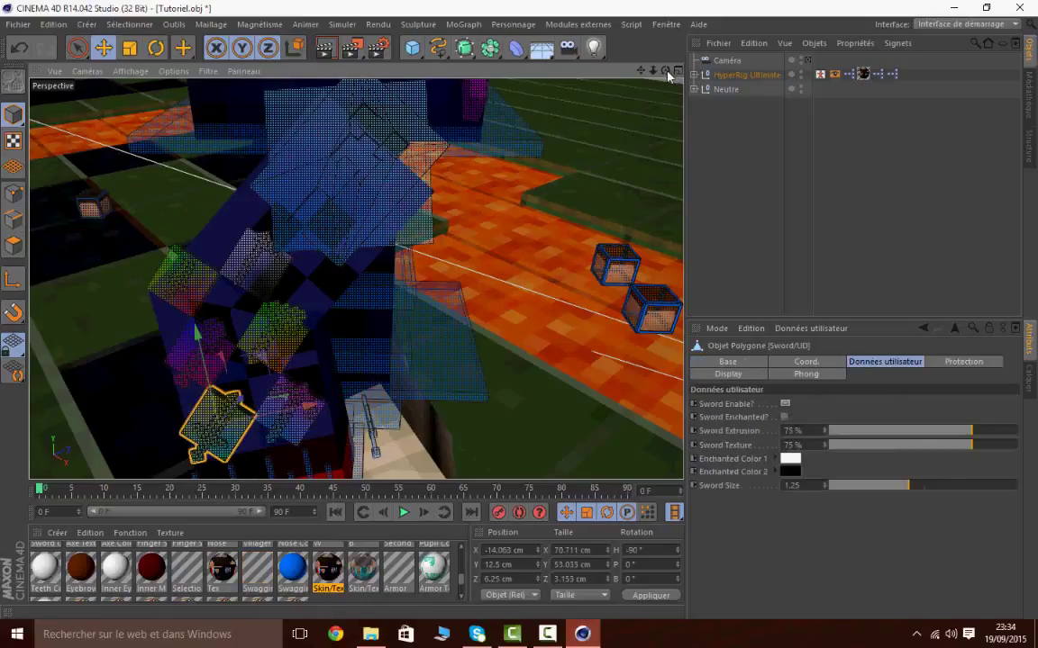
pyautogui.moveTo(666, 70); pyautogui.dragTo(244, 330)
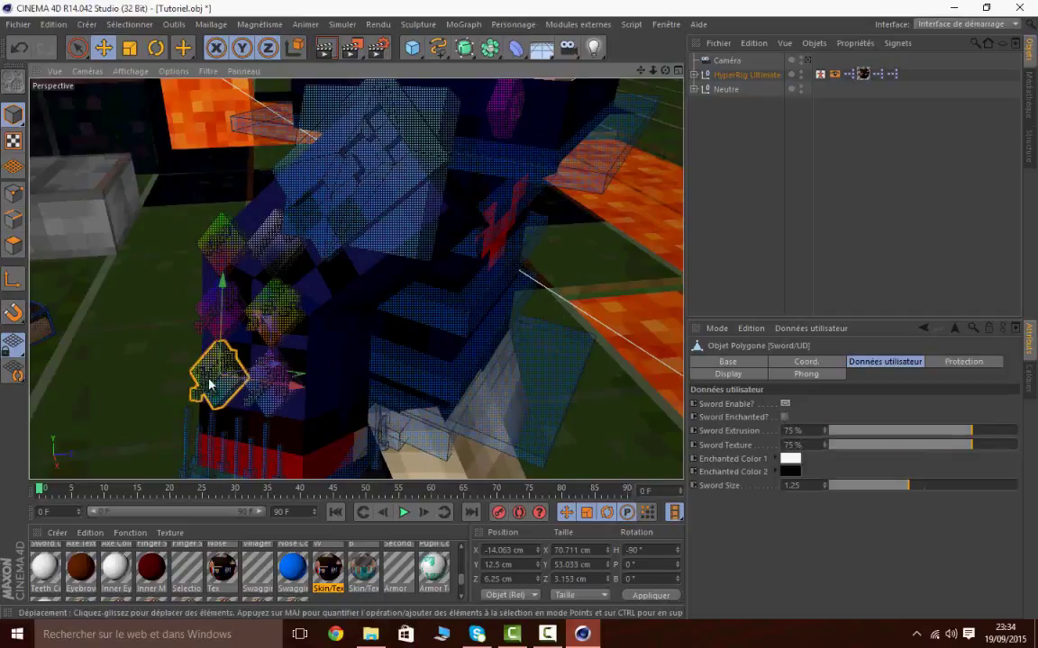
pyautogui.click(784, 406)
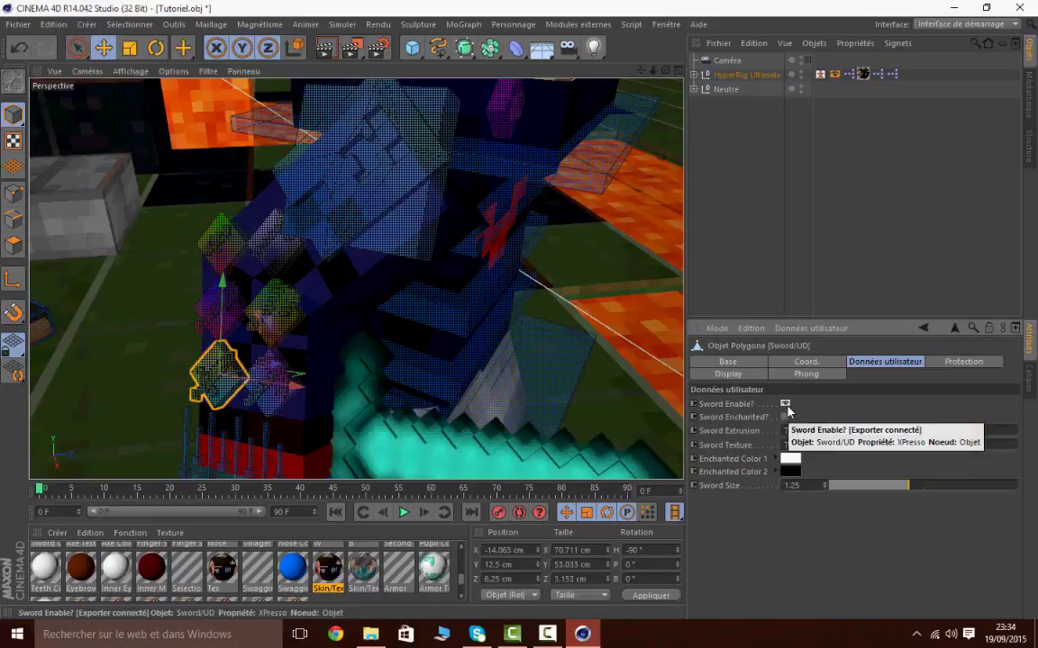
pyautogui.moveTo(907, 487); pyautogui.dragTo(919, 485)
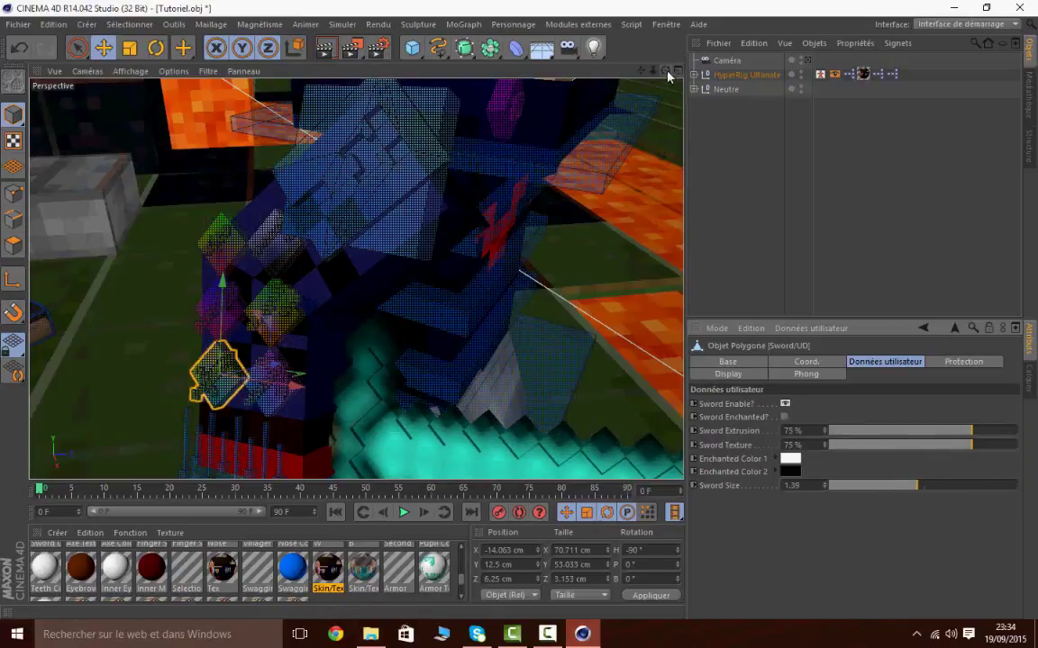
pyautogui.moveTo(666, 72); pyautogui.dragTo(598, 120)
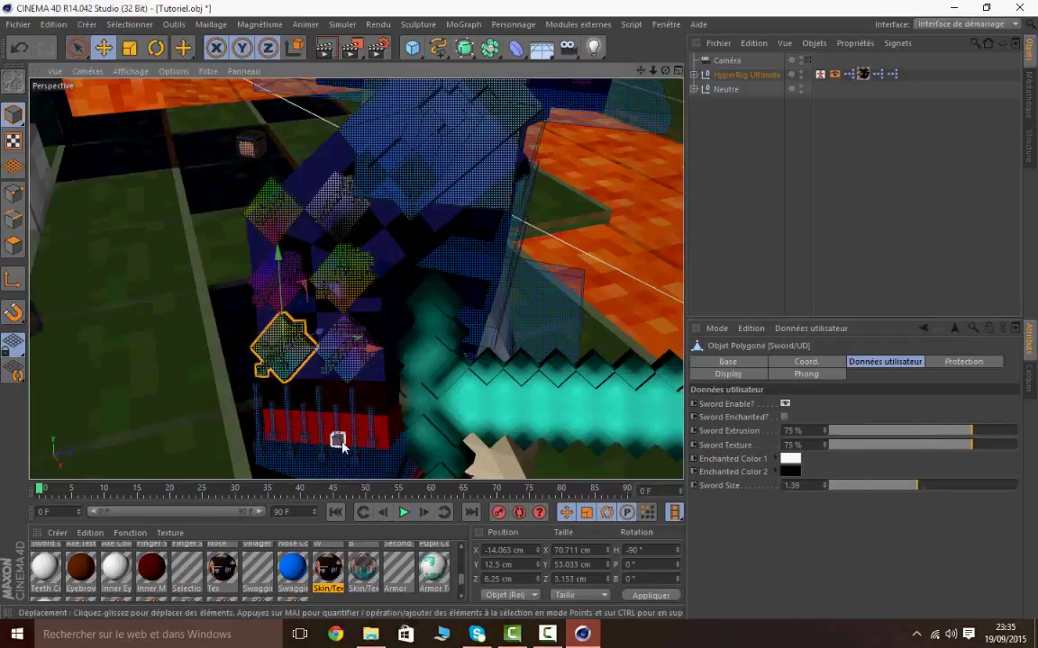
# Slide two of the T finger controls by the right hand up to about Y 2.8 cm and Y 3.1 cm
pyautogui.moveTo(666, 71)
pyautogui.mouseDown()
pyautogui.moveTo(718, 47)
pyautogui.moveTo(668, 76)
pyautogui.mouseUp()
pyautogui.click(372, 447)
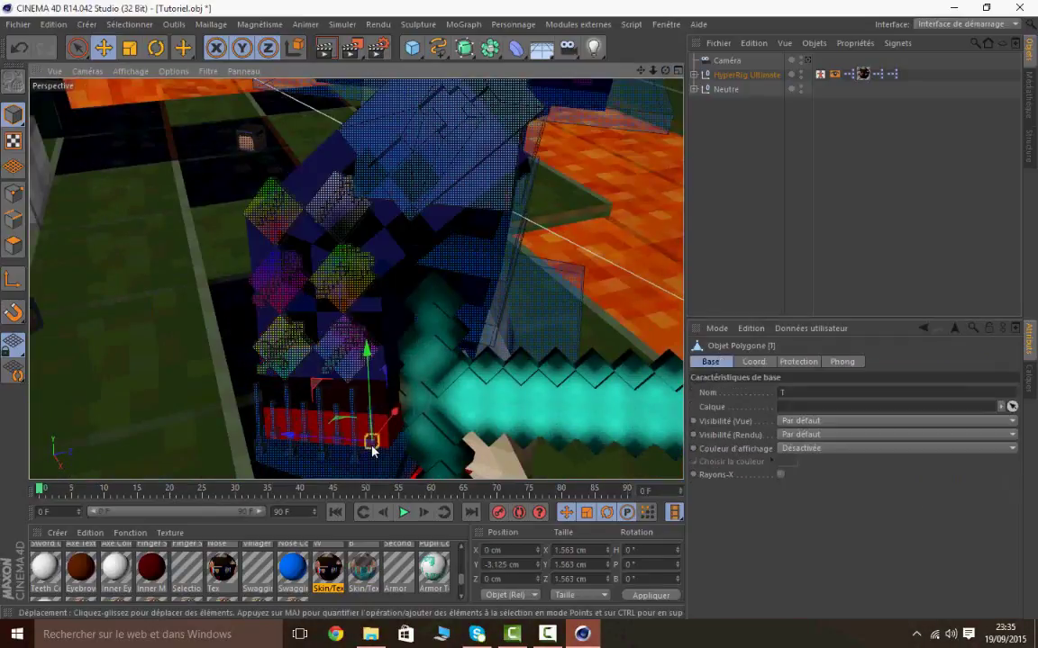
pyautogui.moveTo(372, 450); pyautogui.dragTo(276, 404)
pyautogui.moveTo(664, 70); pyautogui.dragTo(613, 83)
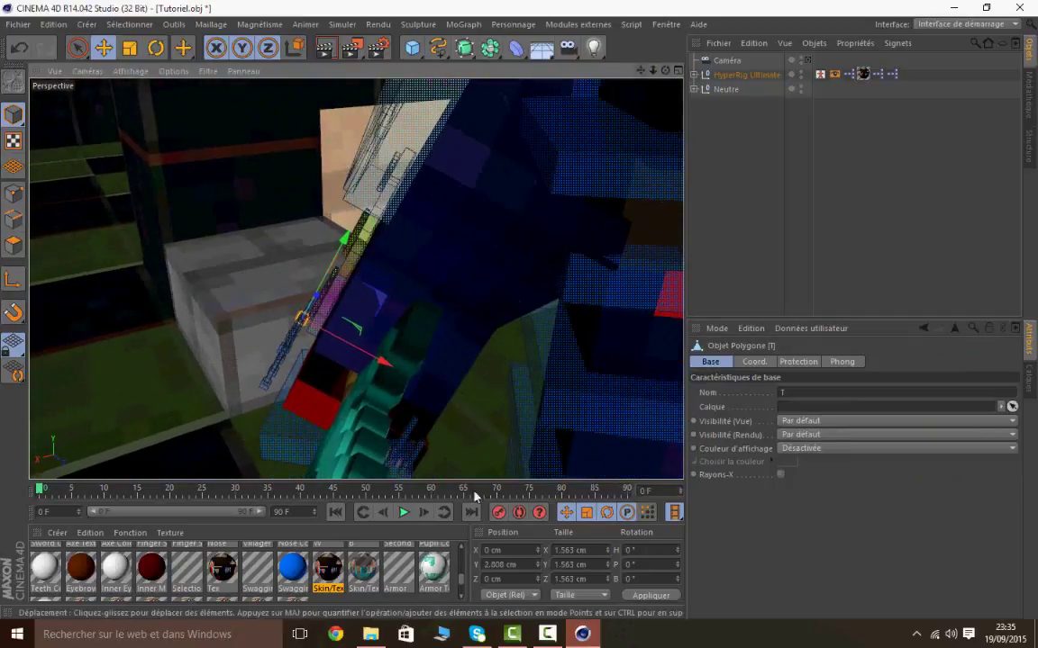
pyautogui.click(414, 470)
pyautogui.moveTo(414, 470); pyautogui.dragTo(433, 426)
pyautogui.click(415, 452)
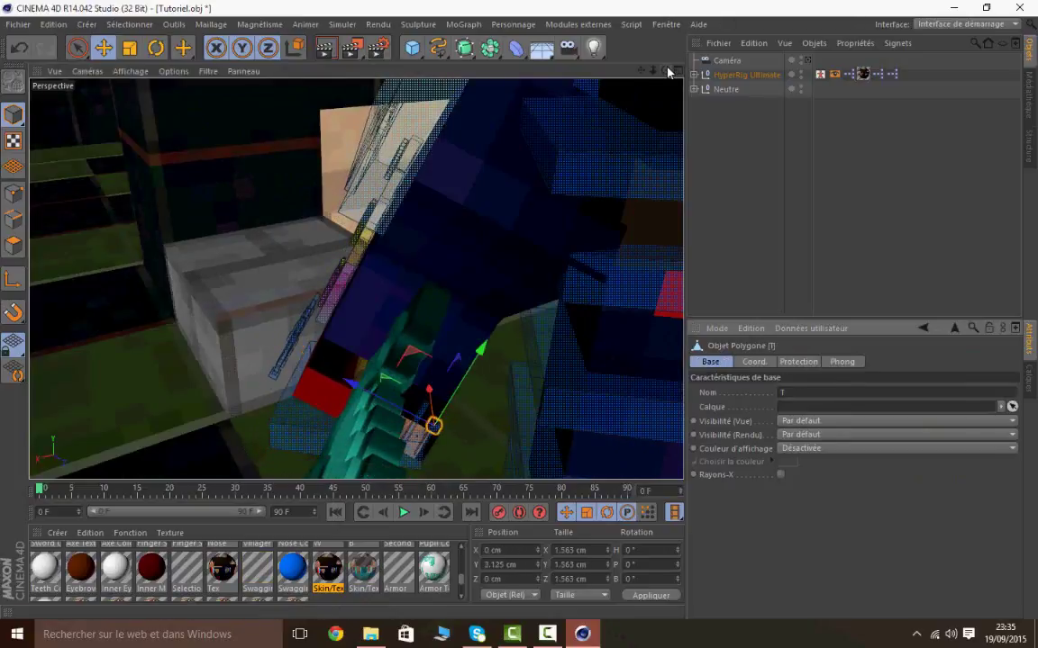
pyautogui.moveTo(666, 70); pyautogui.dragTo(356, 278)
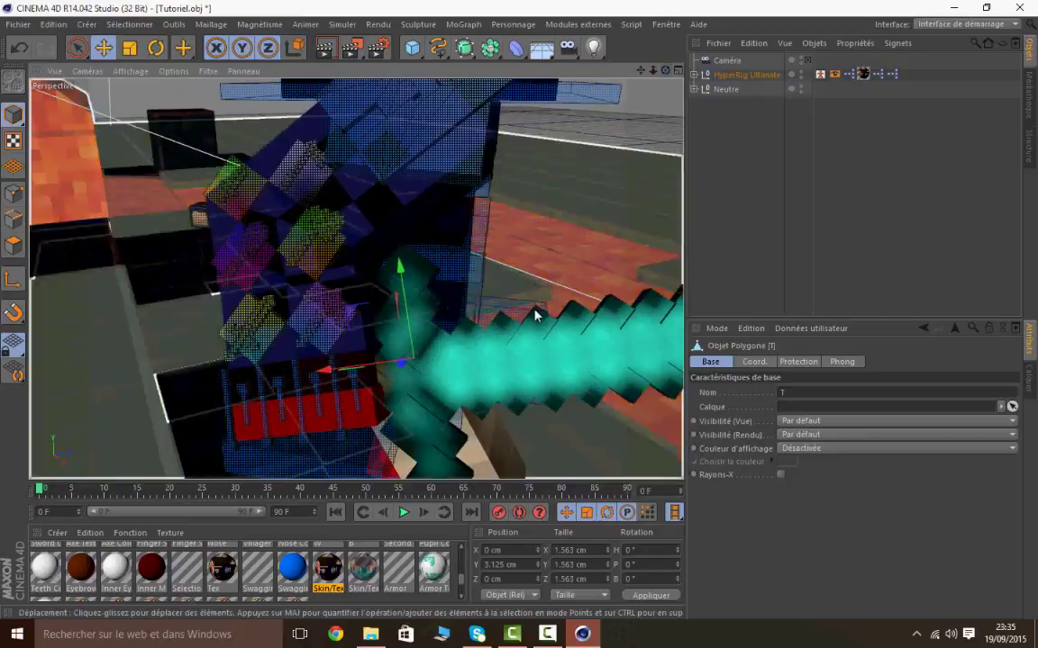
# Shift the Sword object to about Y 1.6 cm and Z -24.4 cm and check it through the camera
pyautogui.click(535, 314)
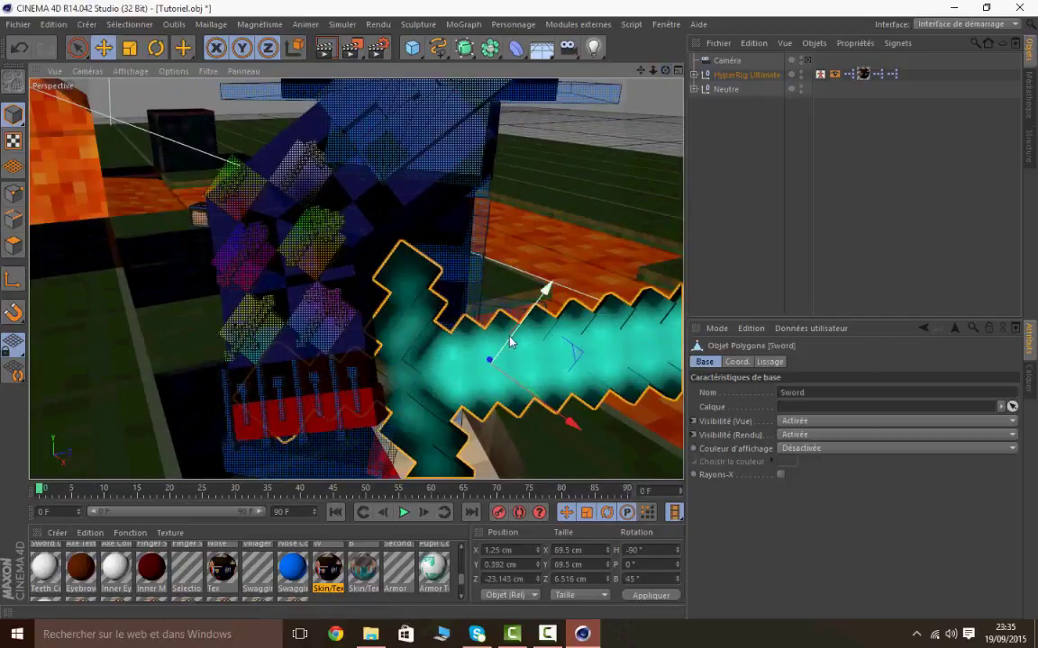
pyautogui.moveTo(510, 342); pyautogui.dragTo(519, 331)
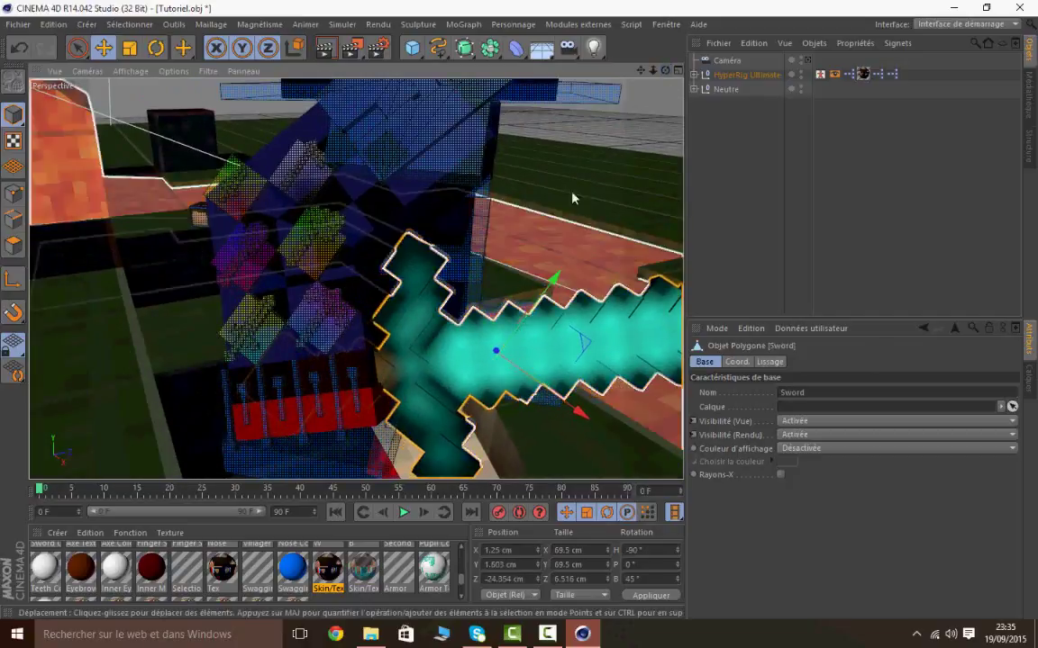
pyautogui.click(808, 60)
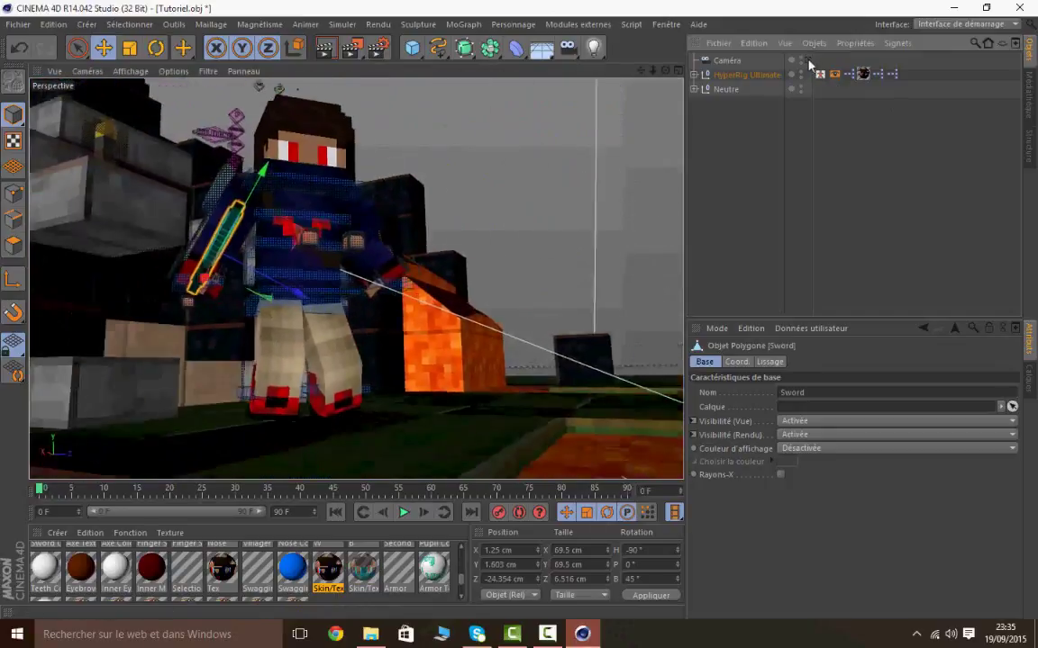
pyautogui.click(808, 61)
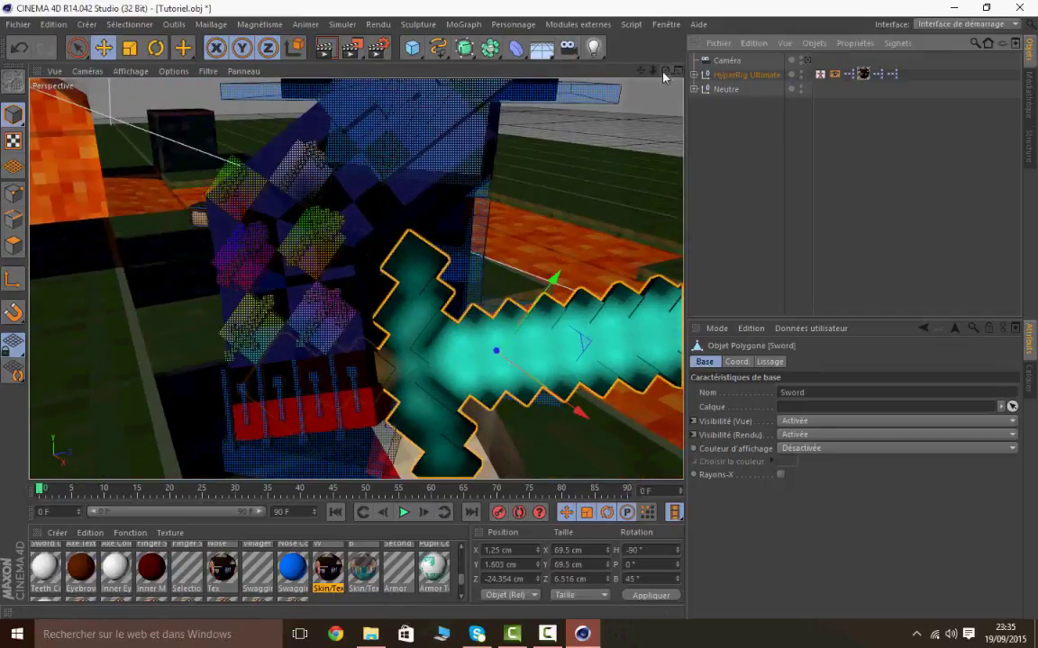
# Move the Right Arm IK control to about X -19 cm, Y 20 cm and Z 8 cm and check it through the camera
pyautogui.moveTo(664, 76)
pyautogui.mouseDown()
pyautogui.moveTo(683, 80)
pyautogui.moveTo(630, 102)
pyautogui.moveTo(630, 72)
pyautogui.moveTo(665, 74)
pyautogui.moveTo(615, 72)
pyautogui.moveTo(669, 71)
pyautogui.mouseUp()
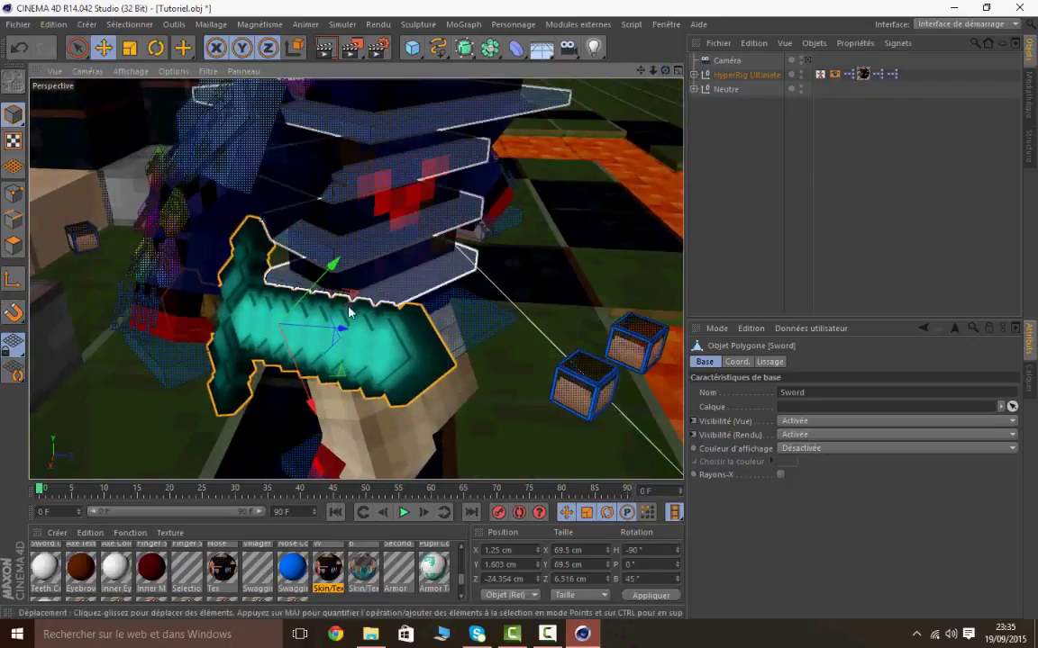
pyautogui.moveTo(173, 292); pyautogui.dragTo(200, 356)
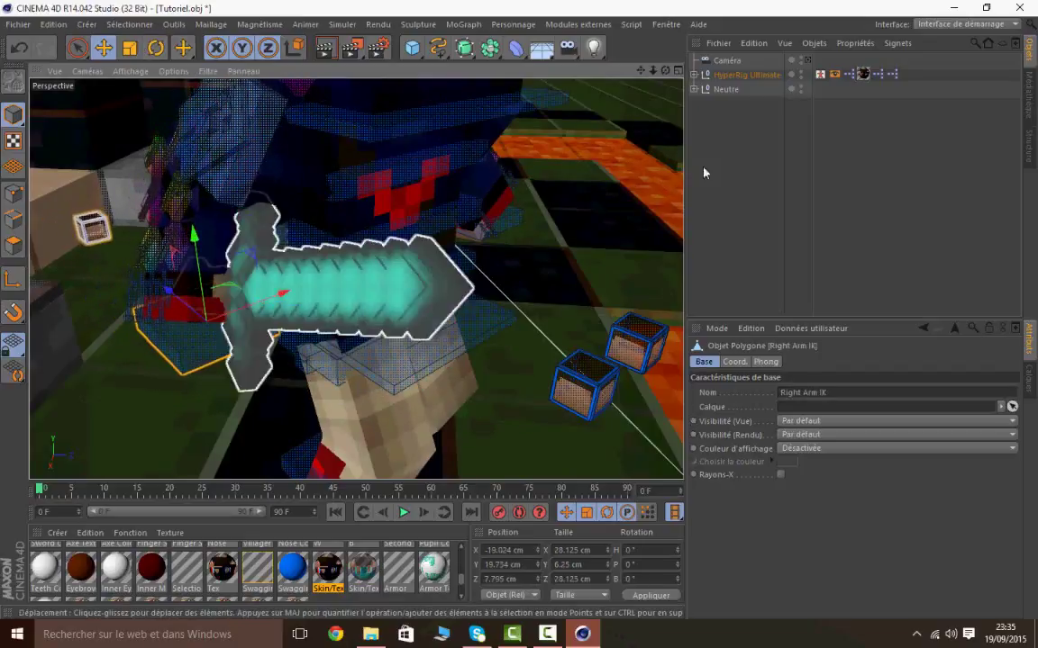
pyautogui.click(808, 61)
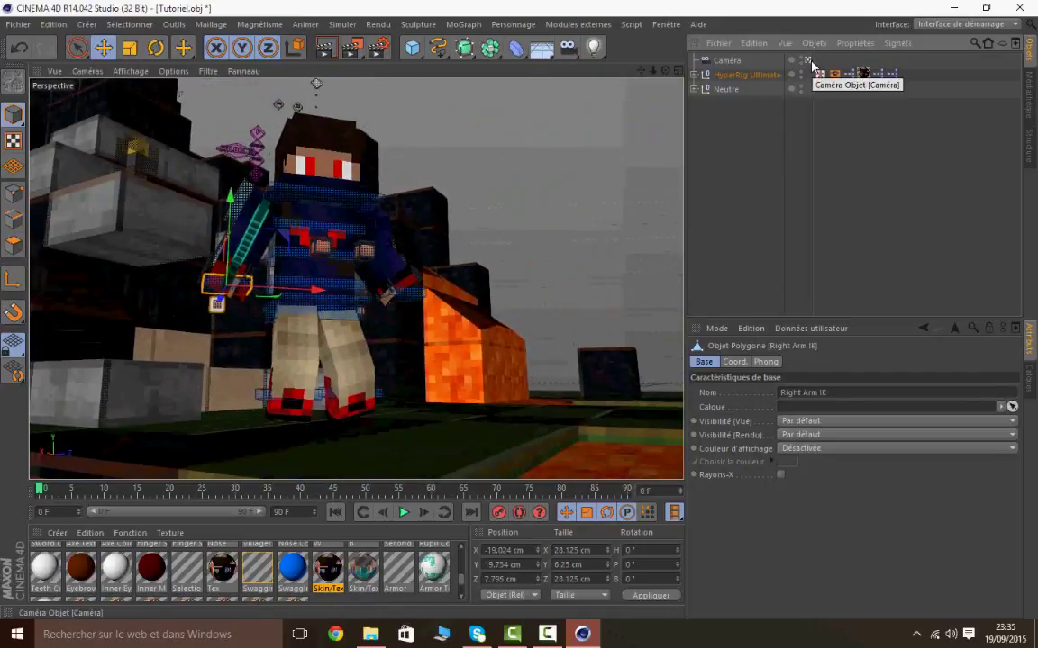
pyautogui.click(809, 61)
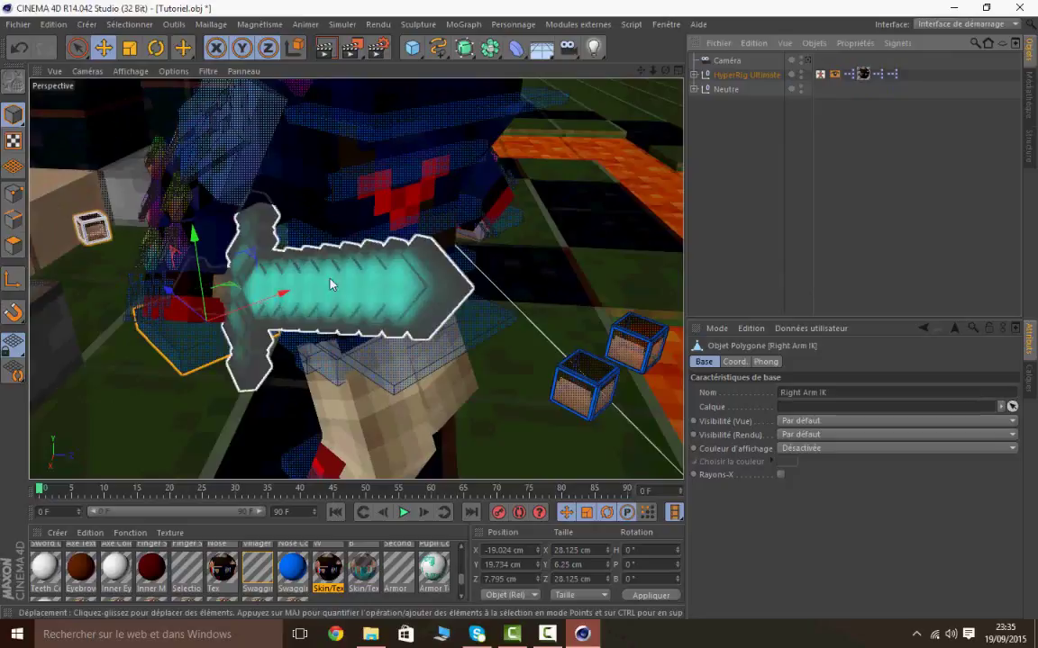
# On the forearm's sword control, try the Sword Enchanted option and set Sword Extrusion to about 49.8 % and Sword Texture to 50 %
pyautogui.click(356, 288)
pyautogui.click(150, 245)
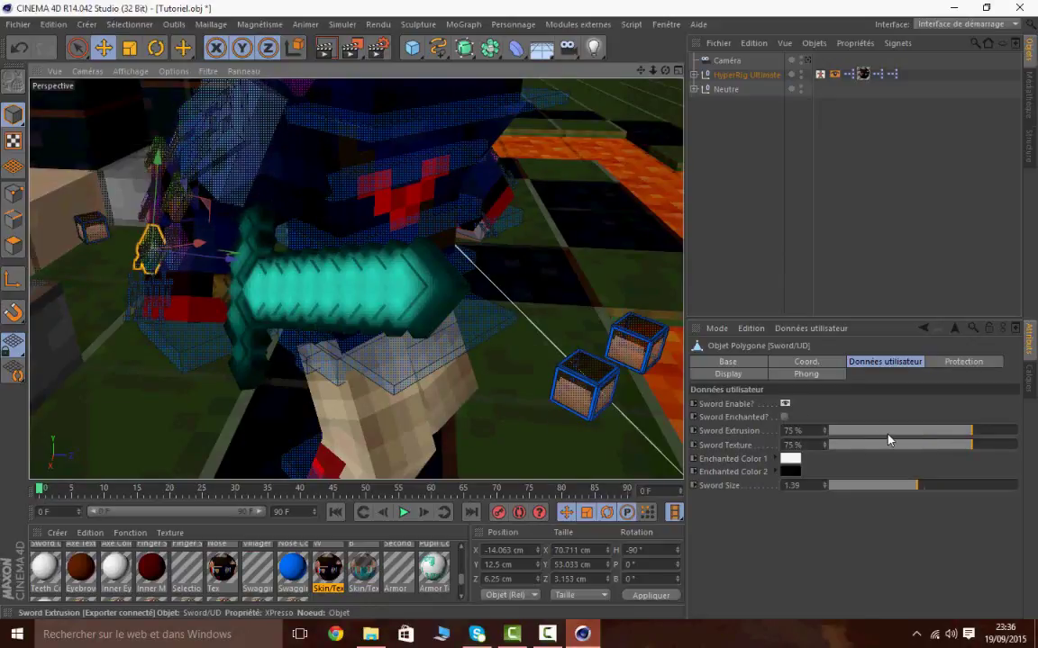
pyautogui.click(784, 418)
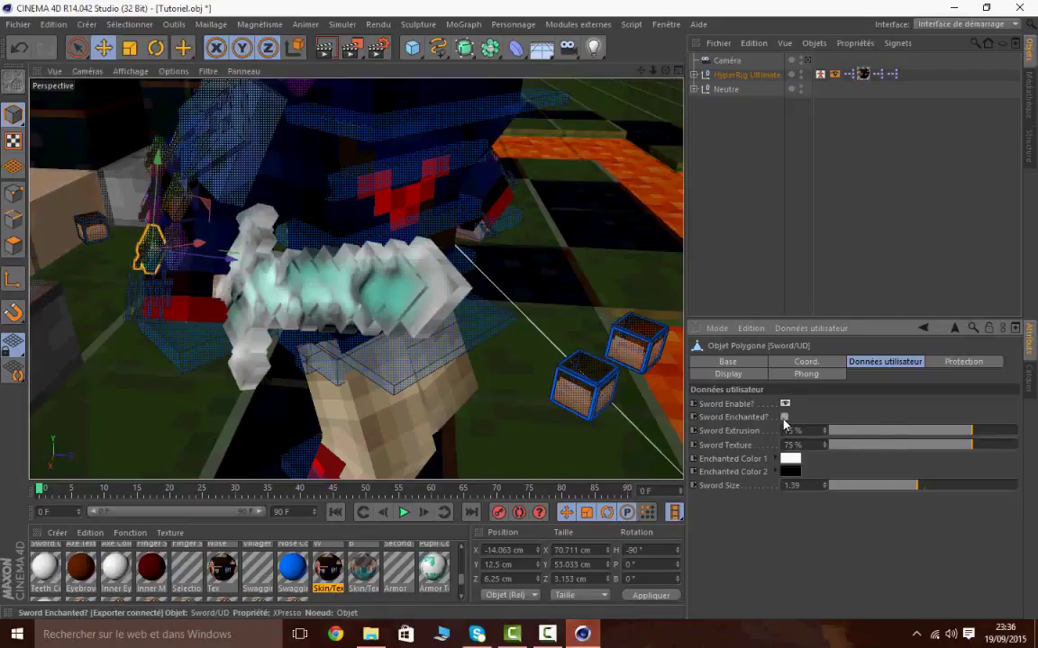
pyautogui.click(784, 418)
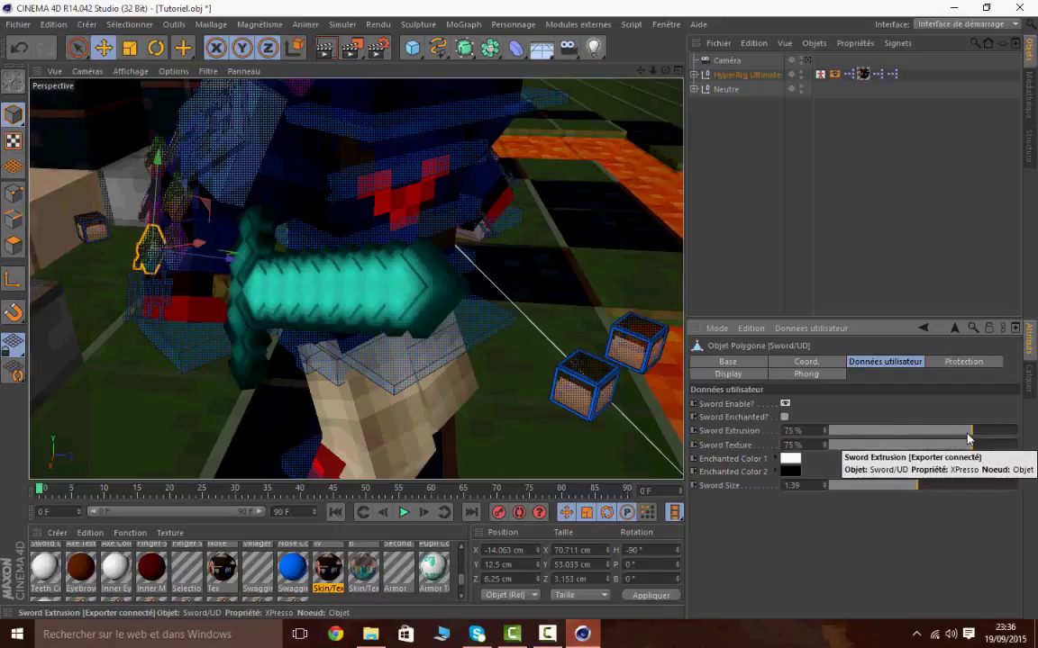
pyautogui.moveTo(968, 434); pyautogui.dragTo(918, 444)
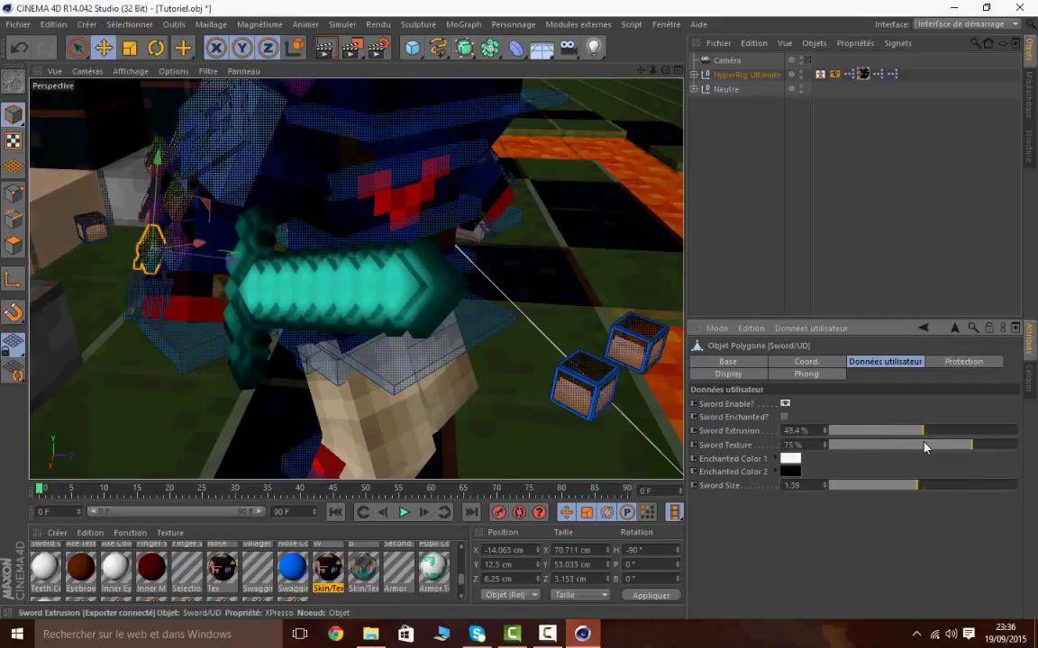
pyautogui.moveTo(925, 447); pyautogui.dragTo(923, 446)
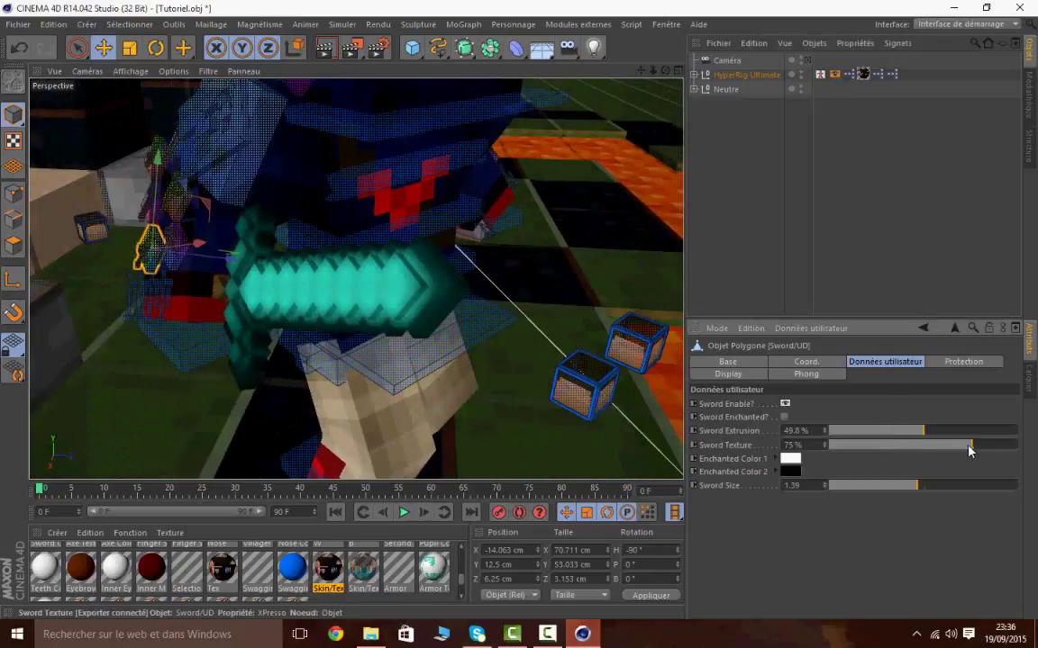
pyautogui.moveTo(970, 445); pyautogui.dragTo(914, 445)
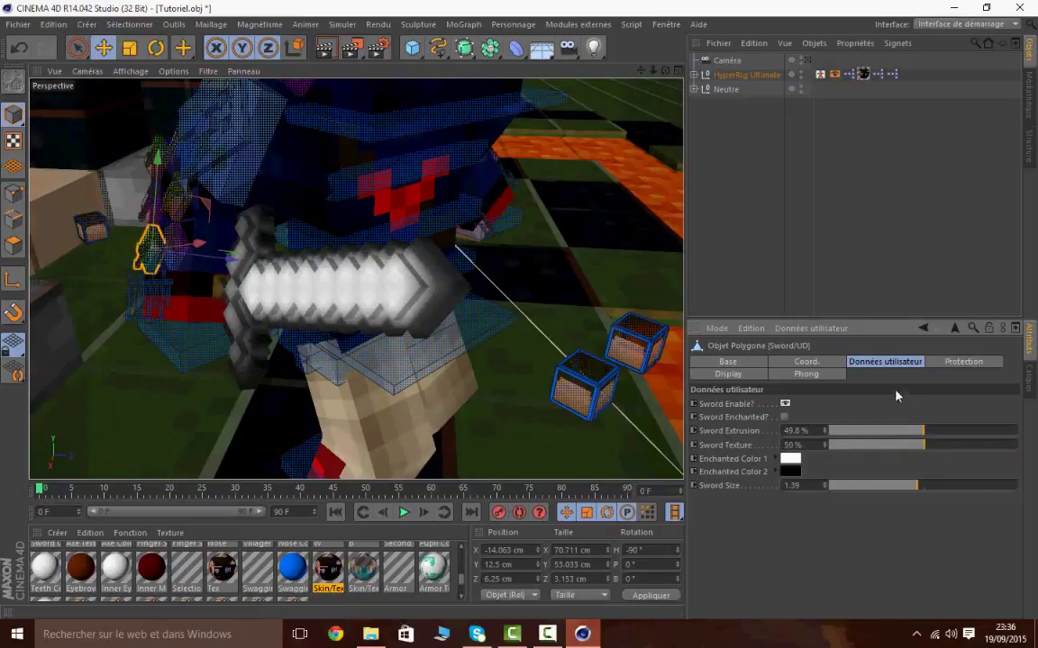
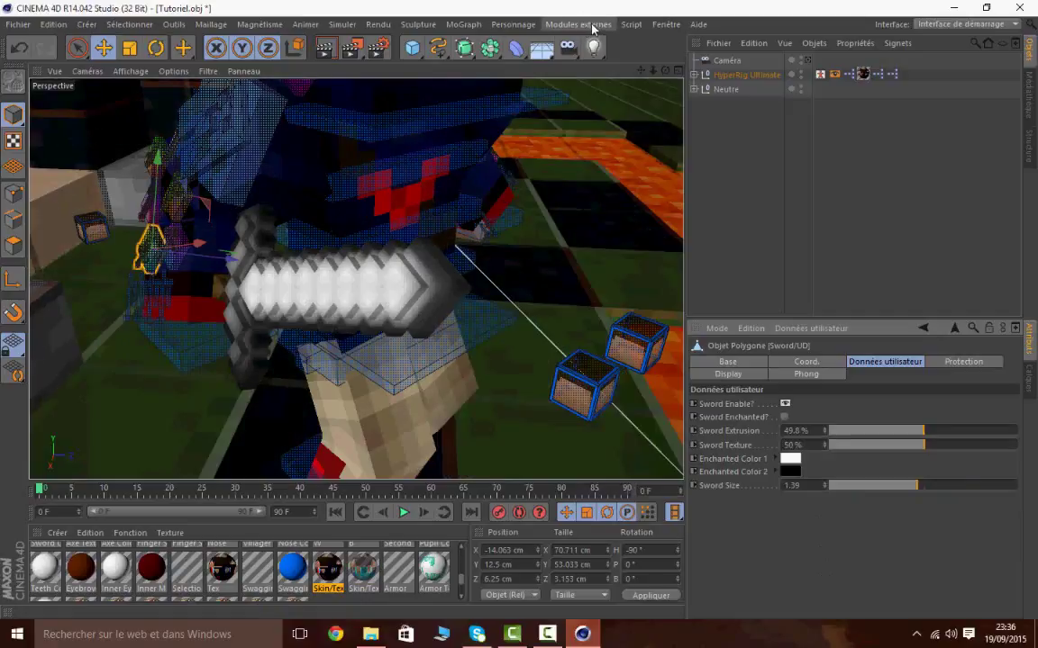
# Inspect the sword in and out of the camera view, return to the camera and add a physical sky object (Créer le ciel)
pyautogui.click(807, 60)
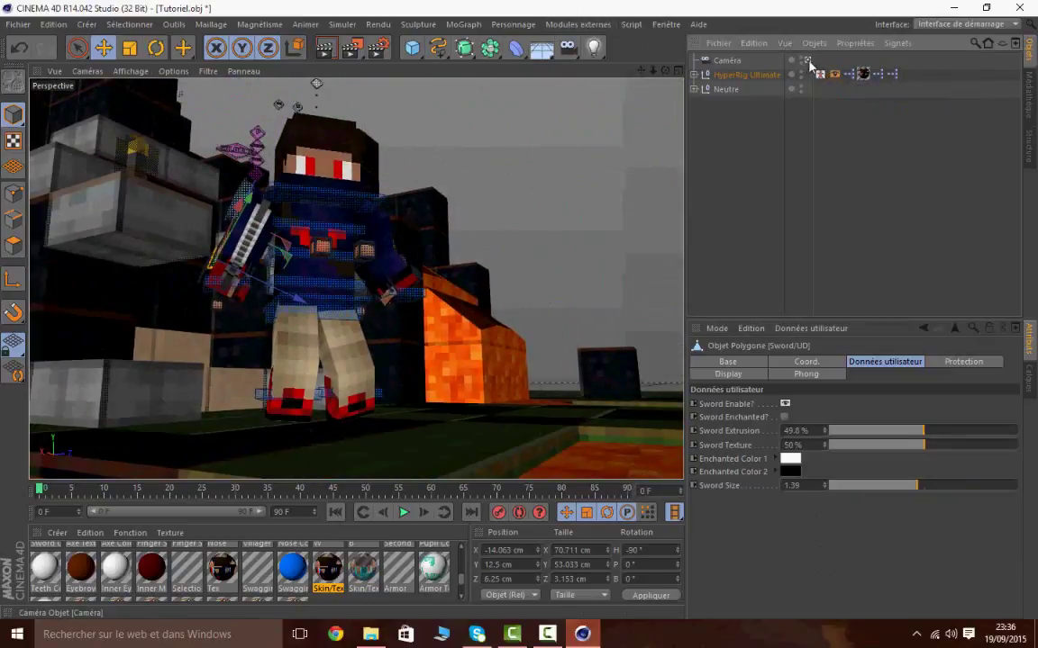
pyautogui.click(807, 61)
pyautogui.moveTo(665, 71); pyautogui.dragTo(571, 36)
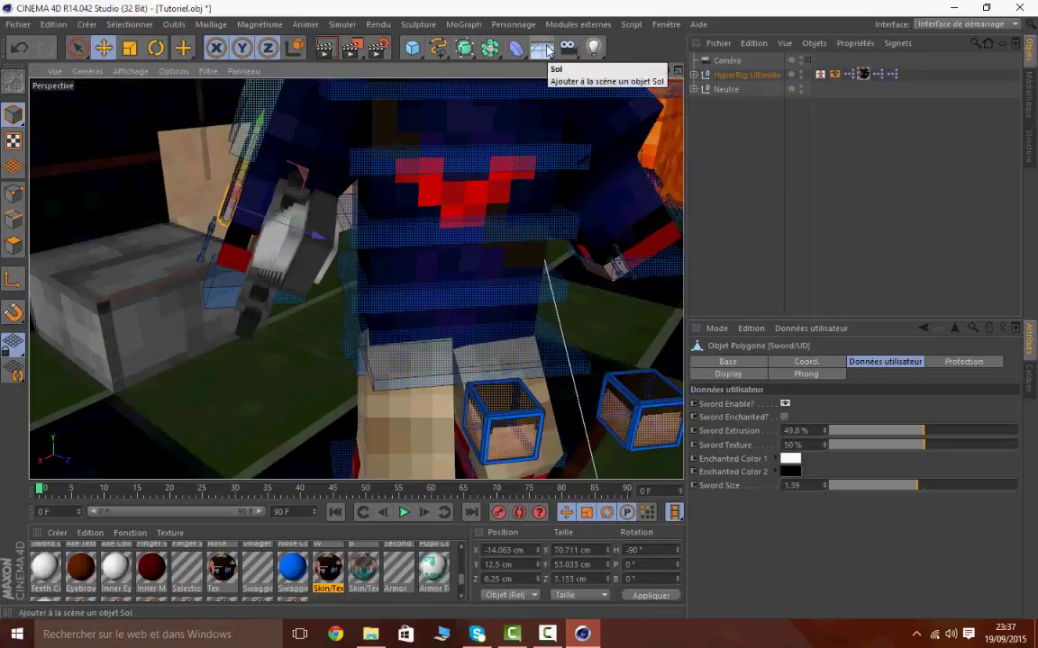
pyautogui.click(806, 60)
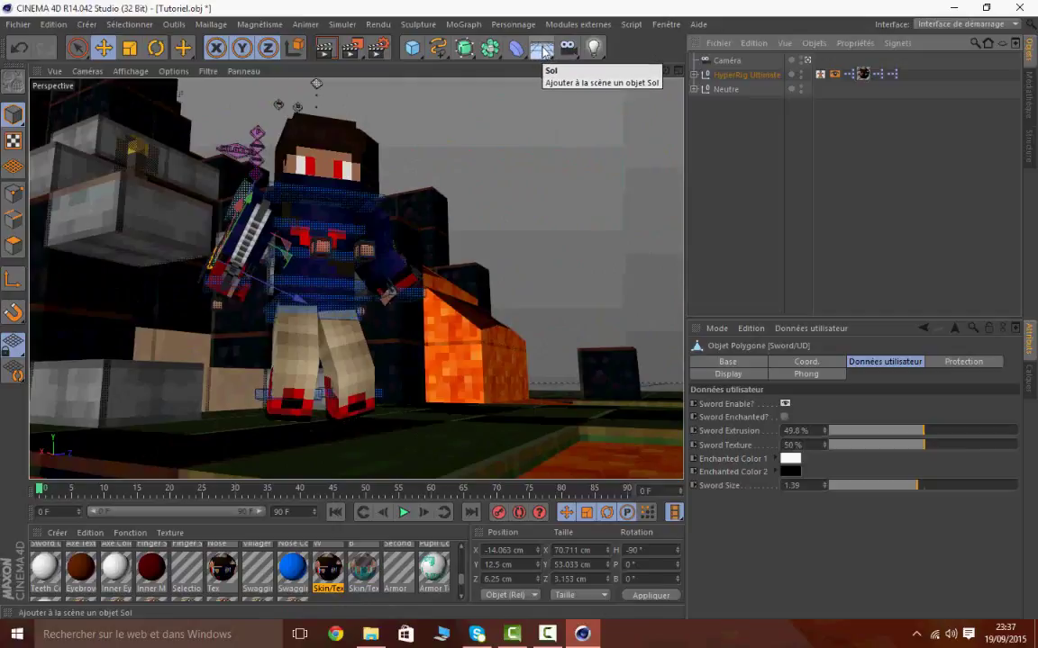
pyautogui.click(543, 49)
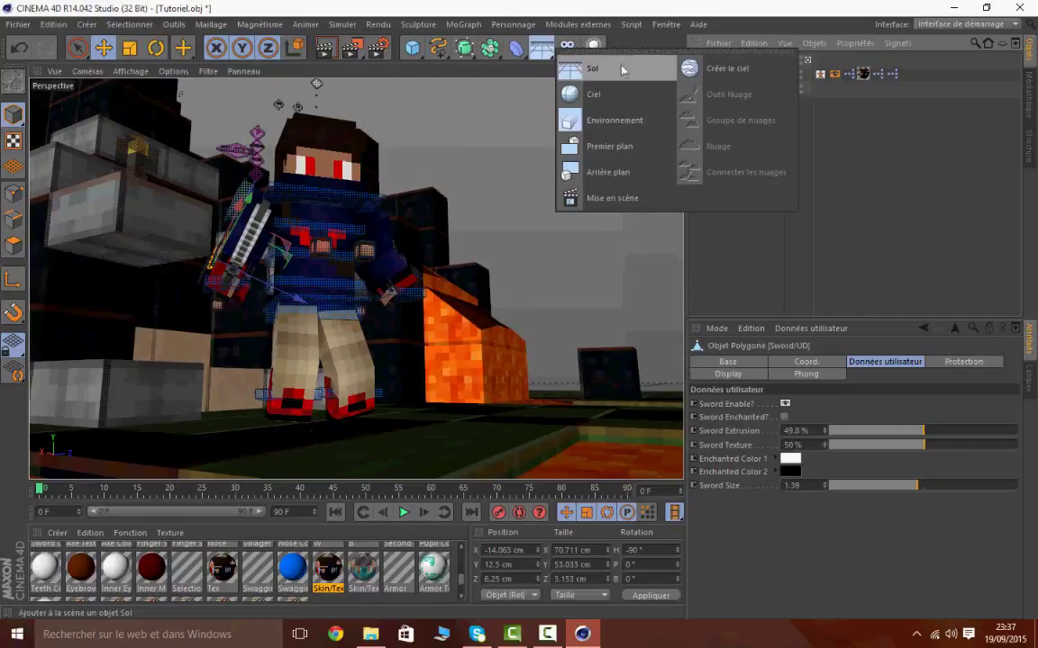
pyautogui.click(698, 70)
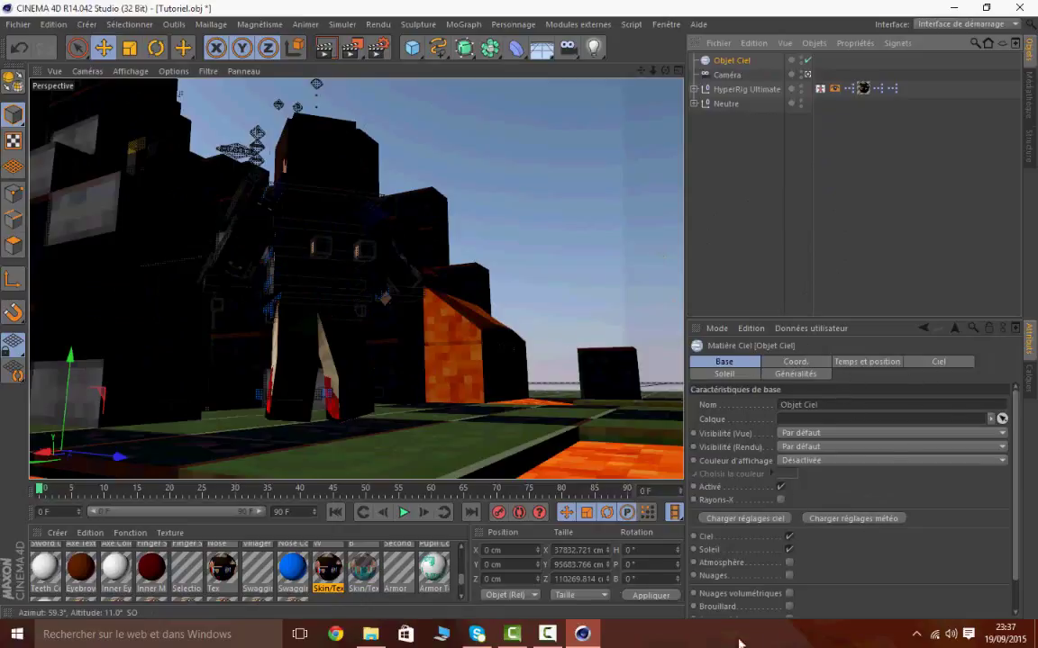
# Set the sky object's time of day to 09:01:00
pyautogui.click(866, 362)
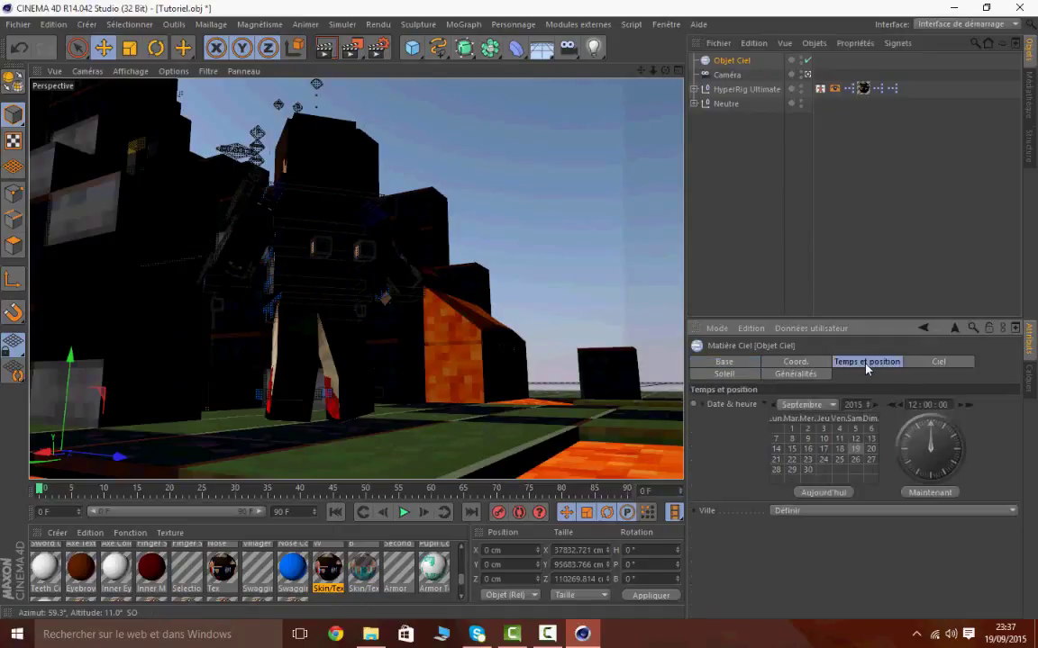
pyautogui.moveTo(961, 410)
pyautogui.mouseDown()
pyautogui.moveTo(972, 409)
pyautogui.moveTo(887, 413)
pyautogui.moveTo(970, 411)
pyautogui.mouseUp()
pyautogui.click(970, 411)
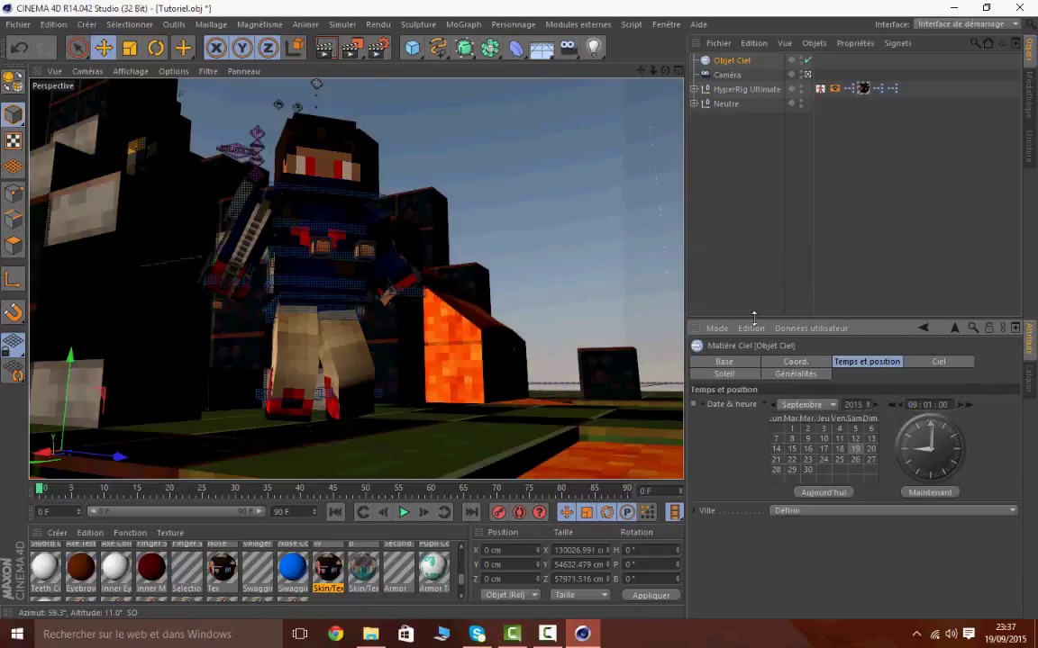
# Toggle the sky object off and on repeatedly to compare the scene's lighting, leaving it enabled
pyautogui.click(808, 61)
pyautogui.click(808, 61)
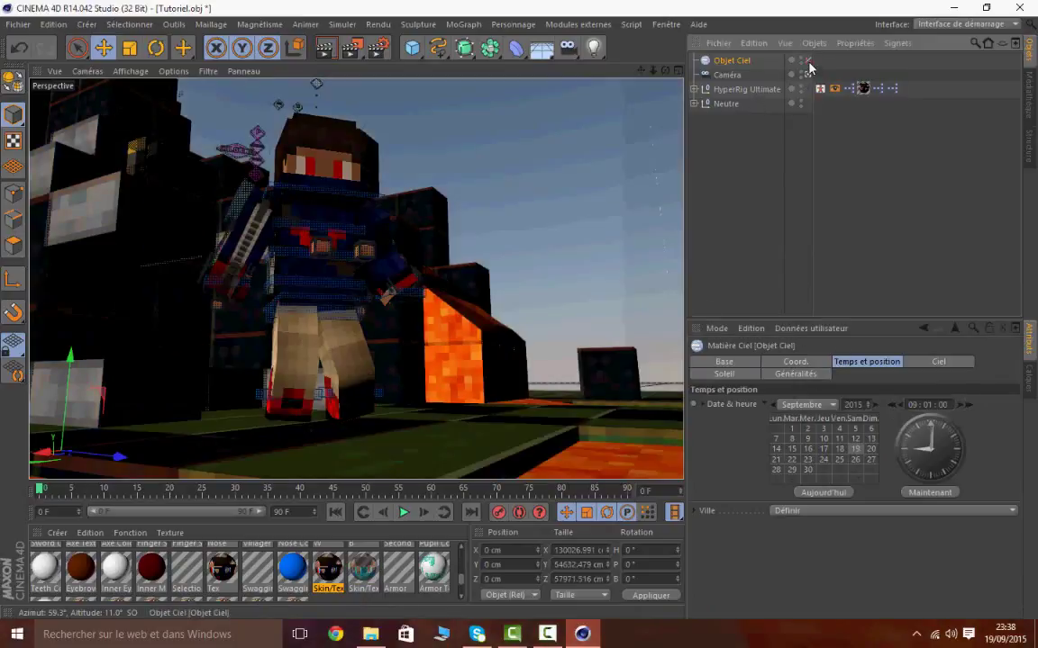
pyautogui.click(808, 61)
pyautogui.click(808, 61)
pyautogui.click(808, 61)
pyautogui.click(808, 61)
pyautogui.click(808, 61)
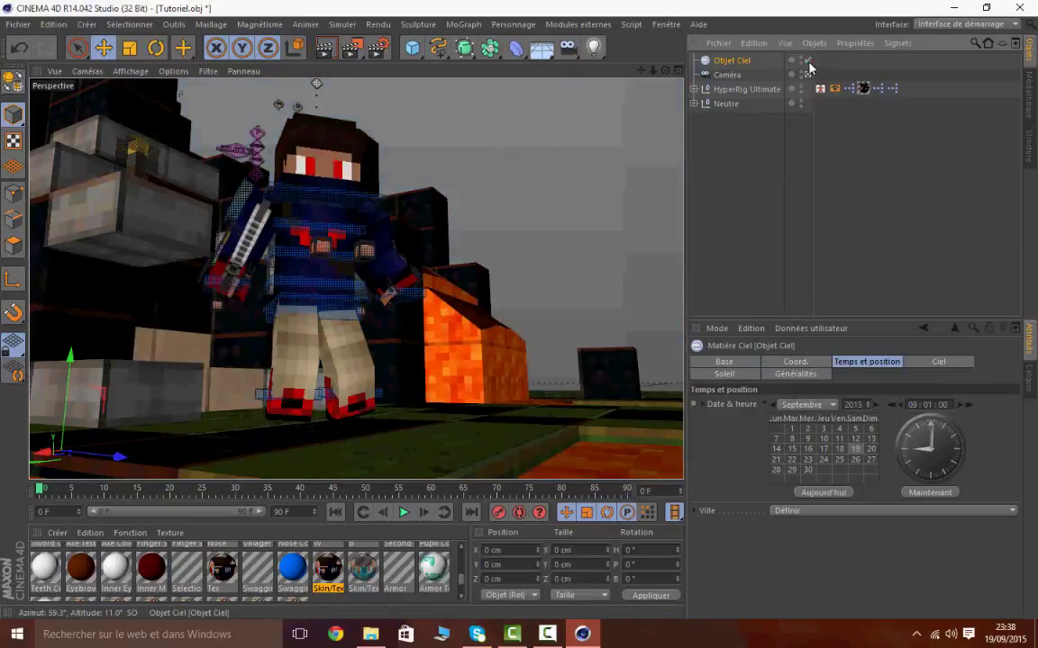
pyautogui.click(808, 61)
pyautogui.click(808, 61)
pyautogui.click(808, 61)
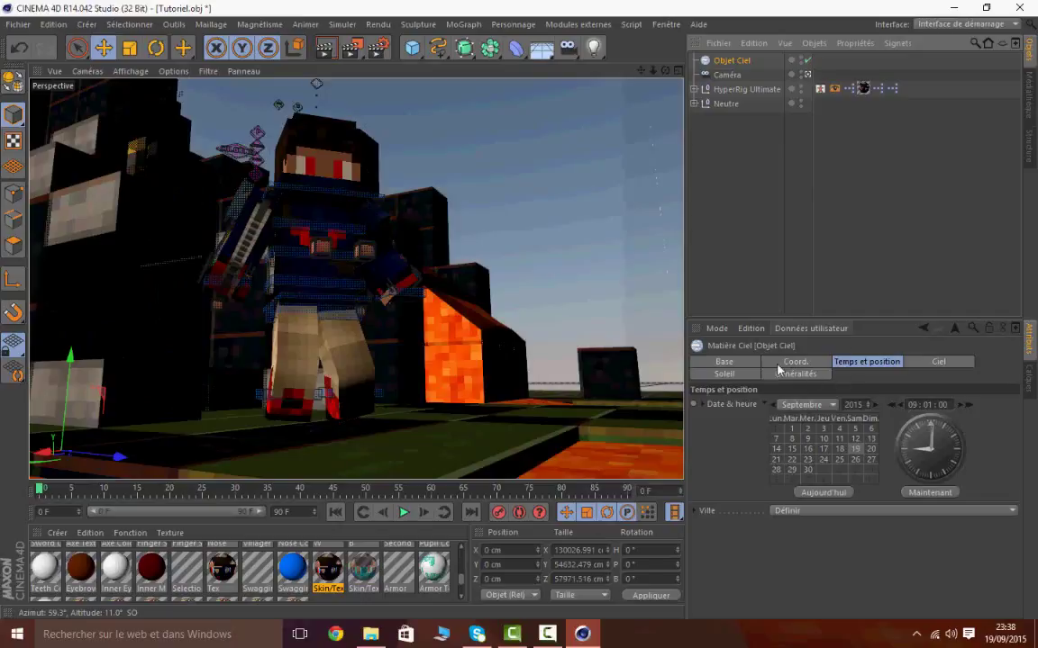
# Open the sky object's list of sky presets and dismiss it
pyautogui.click(730, 362)
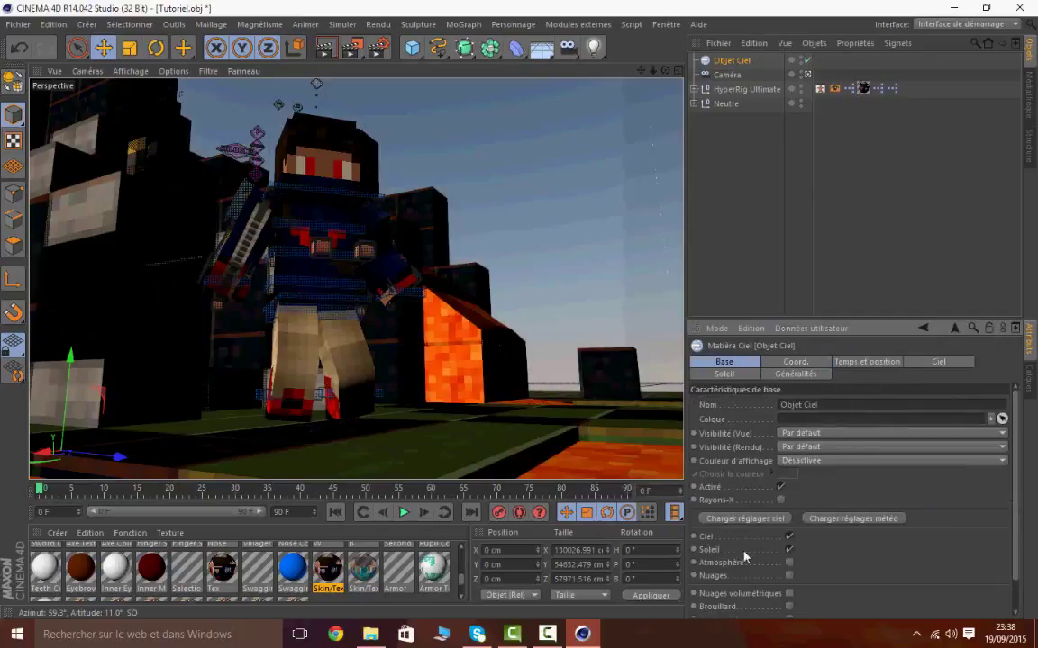
pyautogui.click(765, 519)
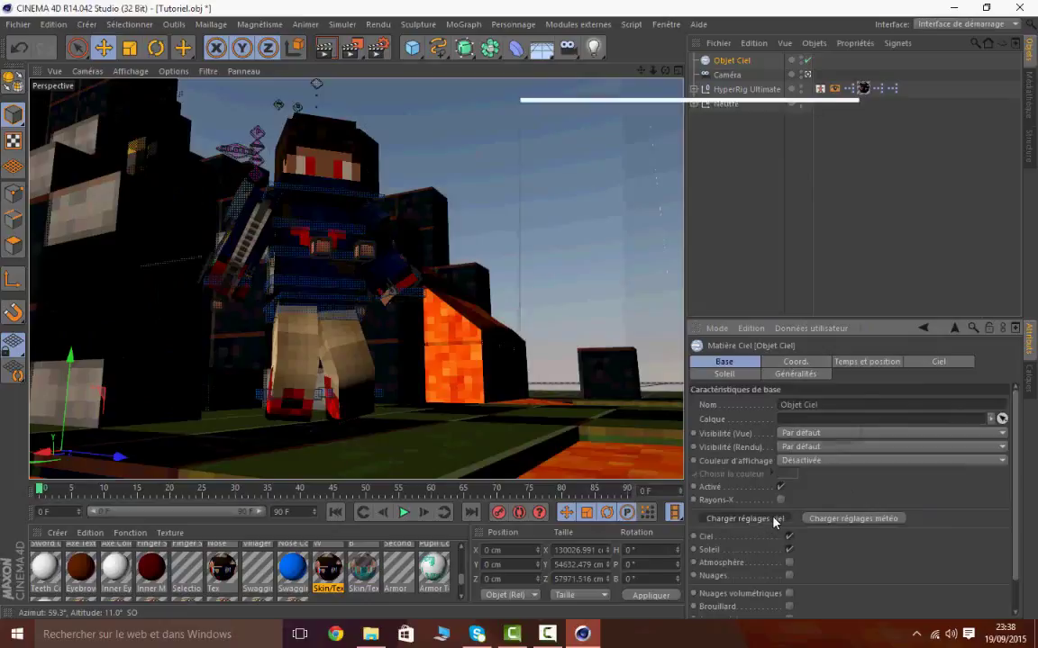
pyautogui.click(761, 262)
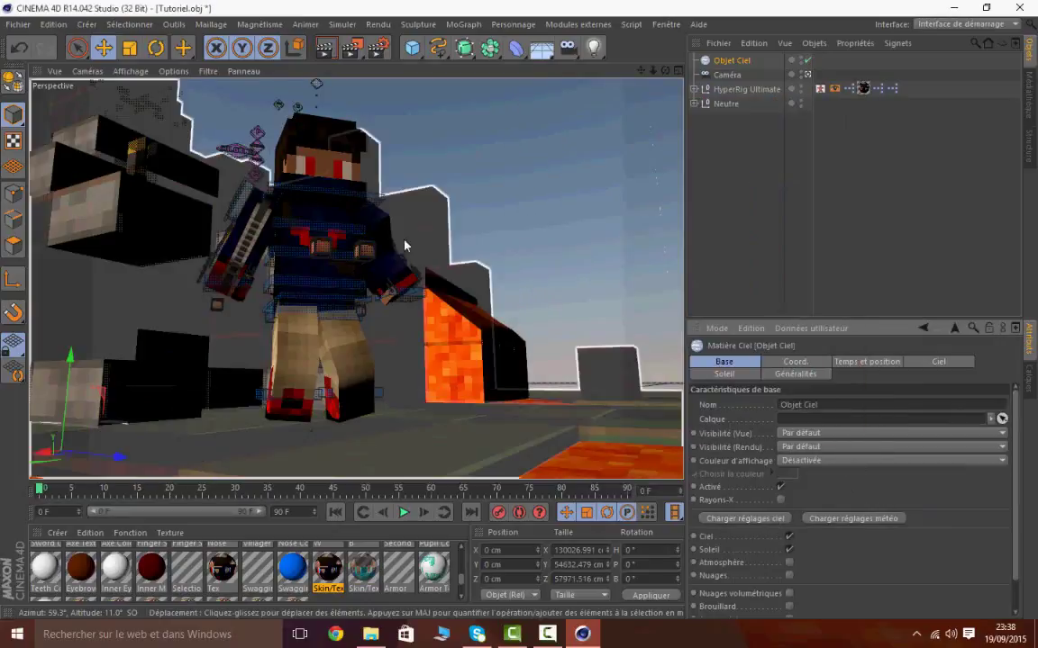
# Test-render a large region of the camera view and set the sky's time of day to 08:01:00
pyautogui.moveTo(352, 49); pyautogui.dragTo(400, 64)
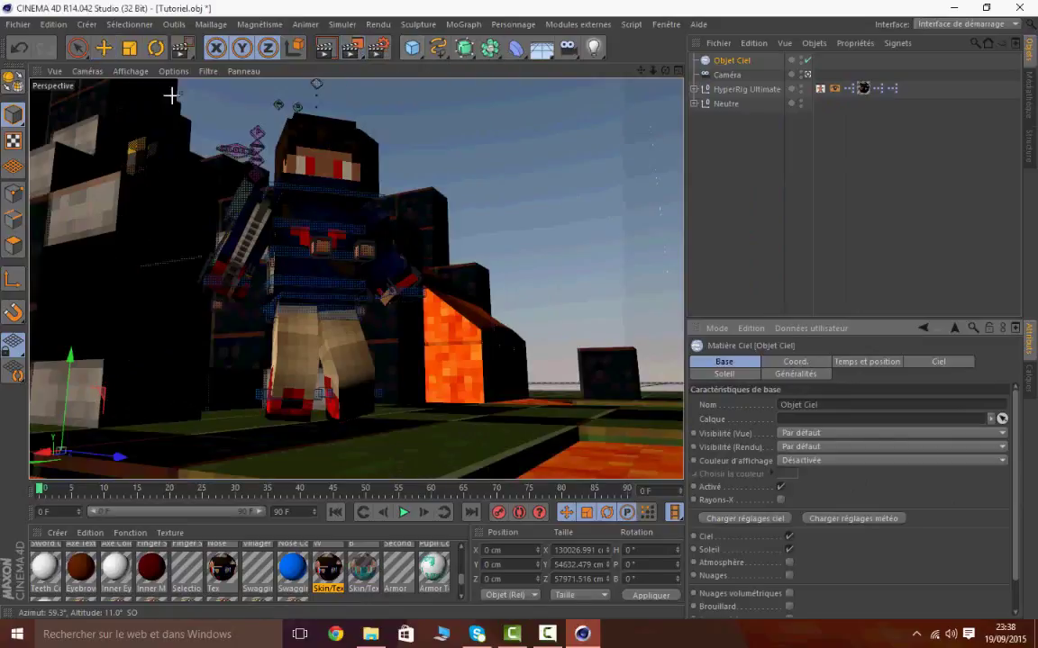
pyautogui.moveTo(109, 96); pyautogui.dragTo(646, 452)
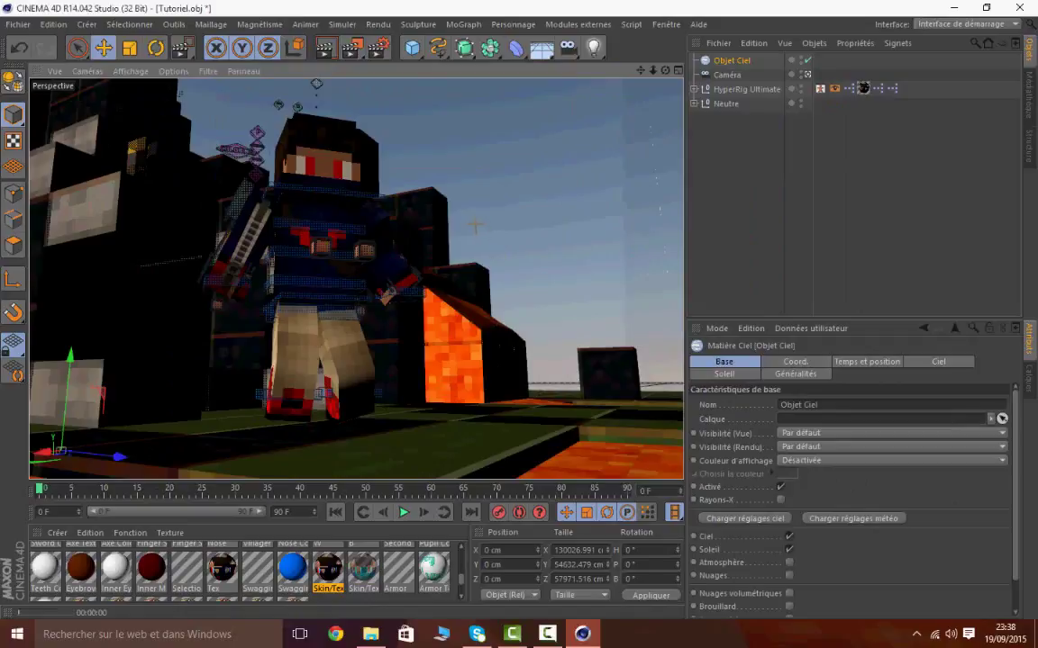
pyautogui.click(866, 362)
pyautogui.click(893, 404)
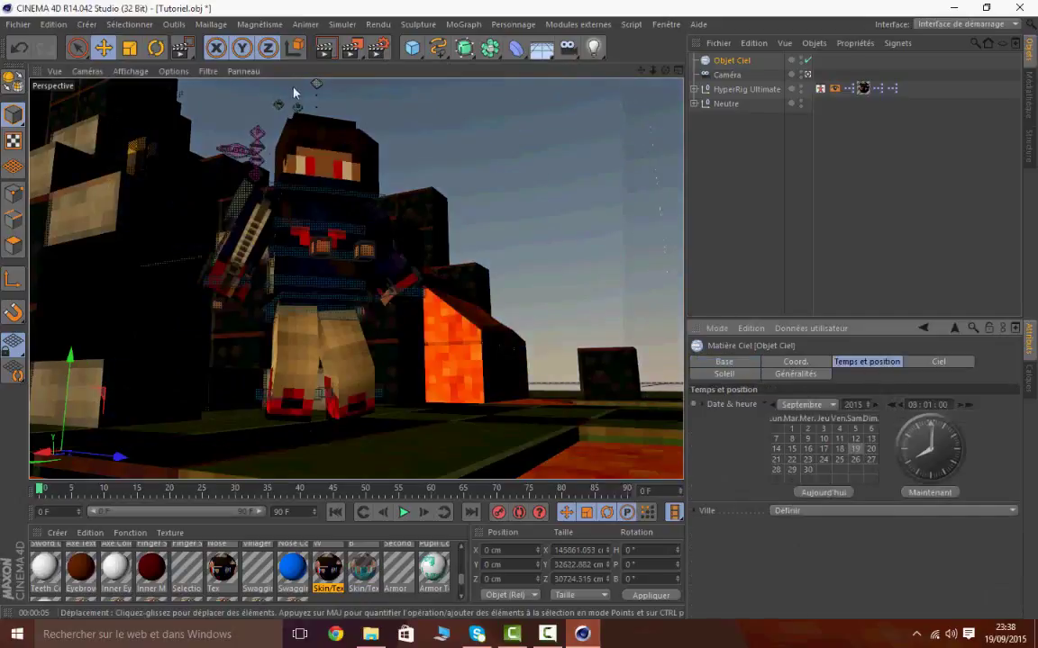
# Test-render a large region of the camera view and set the sky's time of day to 11:01:00
pyautogui.click(376, 64)
pyautogui.moveTo(116, 111); pyautogui.dragTo(541, 425)
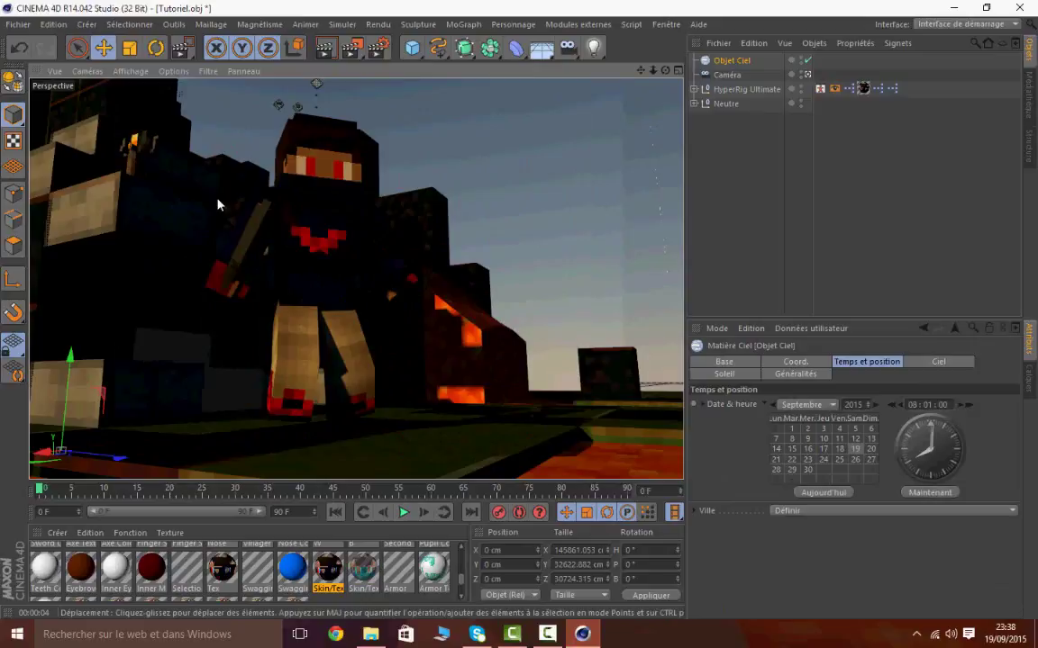
pyautogui.click(968, 405)
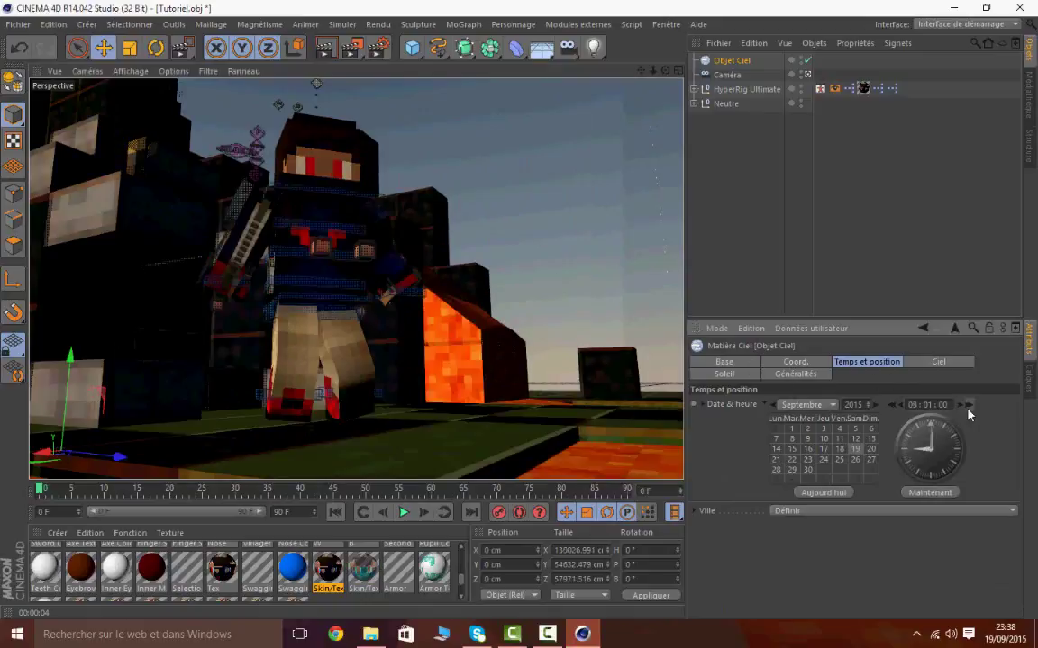
pyautogui.click(968, 405)
pyautogui.click(968, 405)
pyautogui.click(969, 406)
pyautogui.click(892, 404)
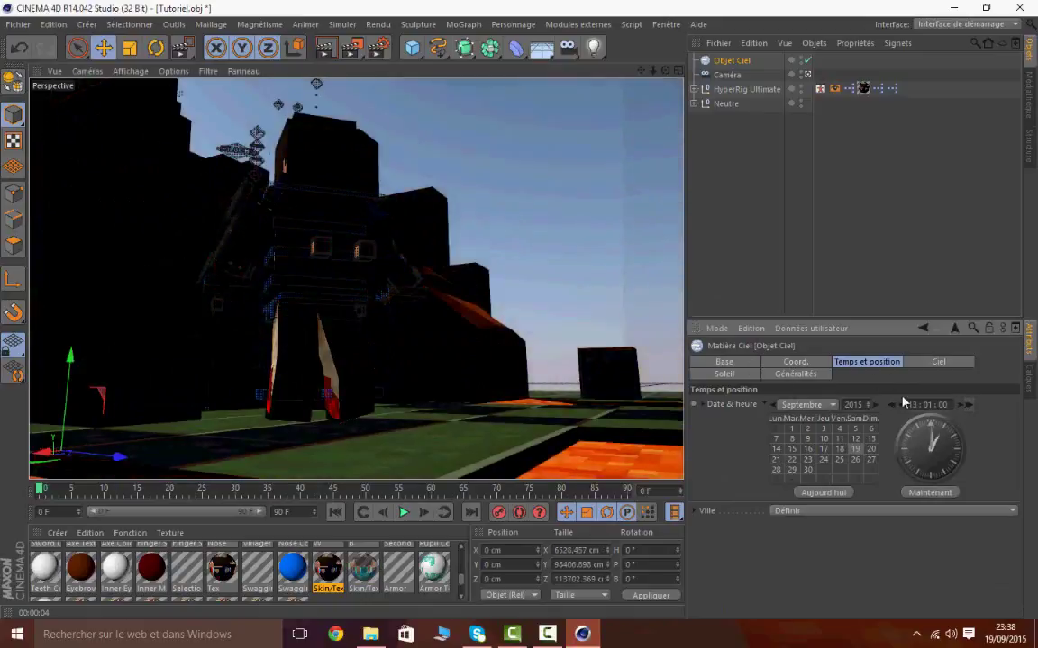
pyautogui.click(891, 404)
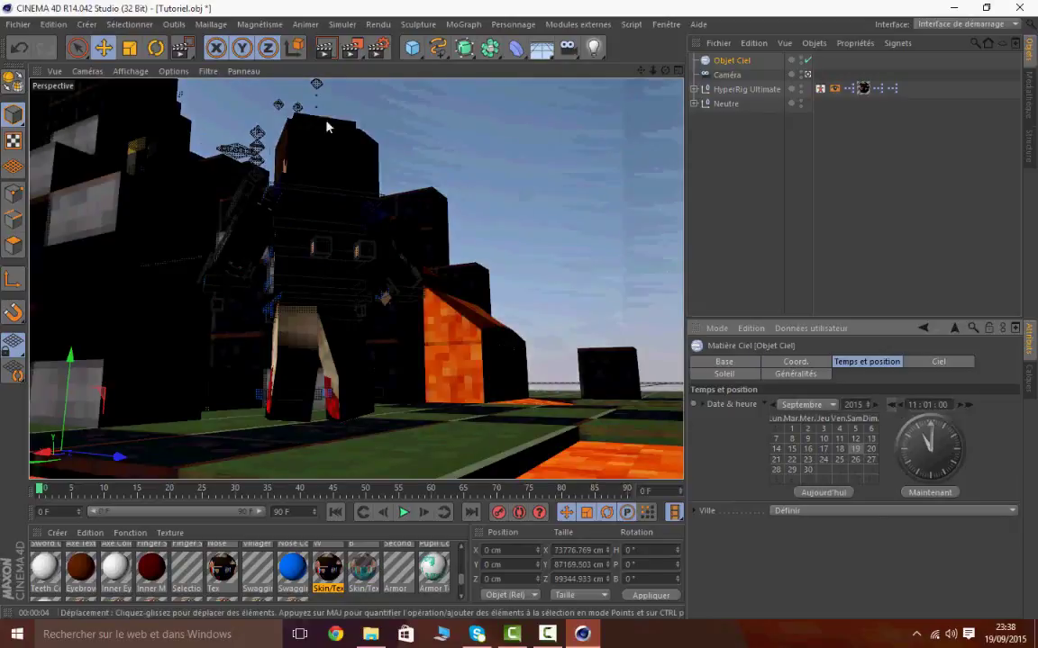
# Test-render the region around the character and set the sky's time of day to 07:01:00
pyautogui.click(351, 47)
pyautogui.click(423, 94)
pyautogui.moveTo(127, 121); pyautogui.dragTo(553, 406)
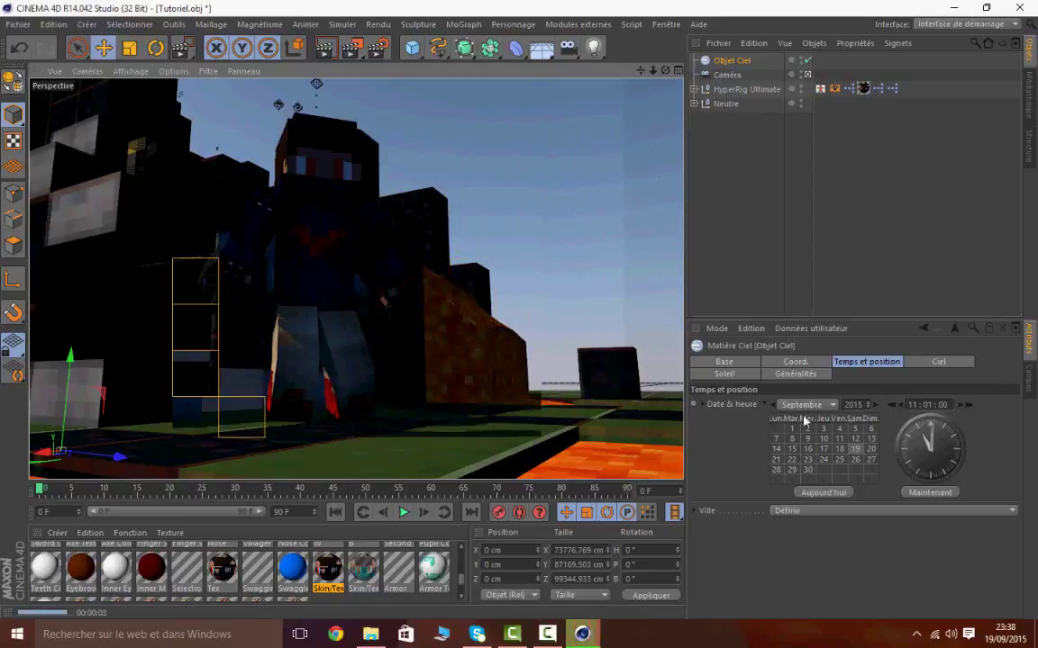
pyautogui.moveTo(890, 407); pyautogui.dragTo(970, 407)
pyautogui.click(892, 407)
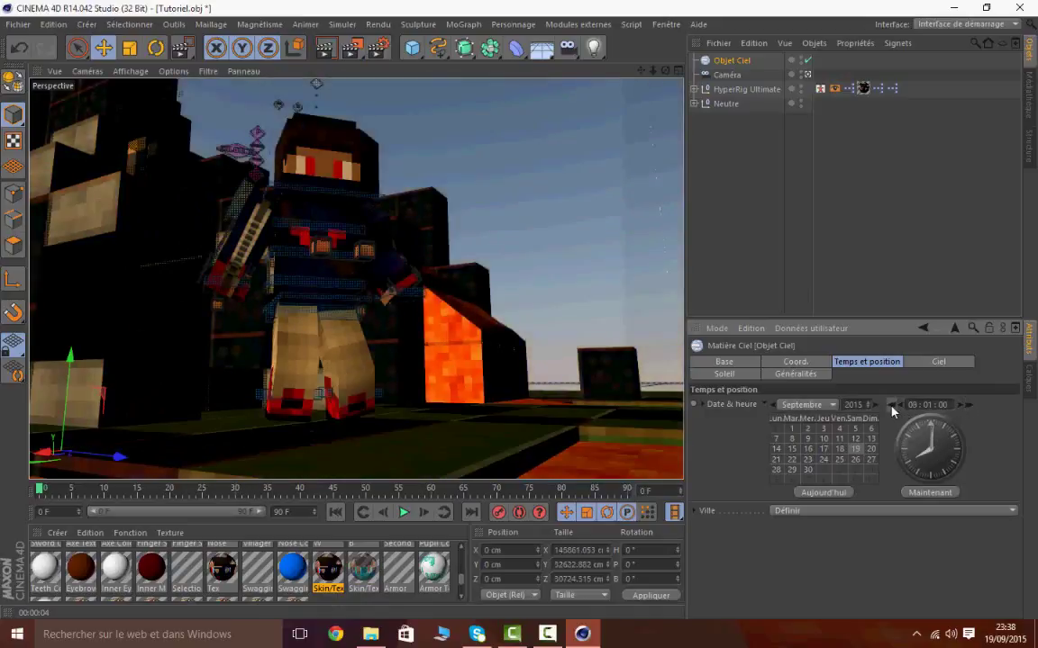
pyautogui.click(891, 407)
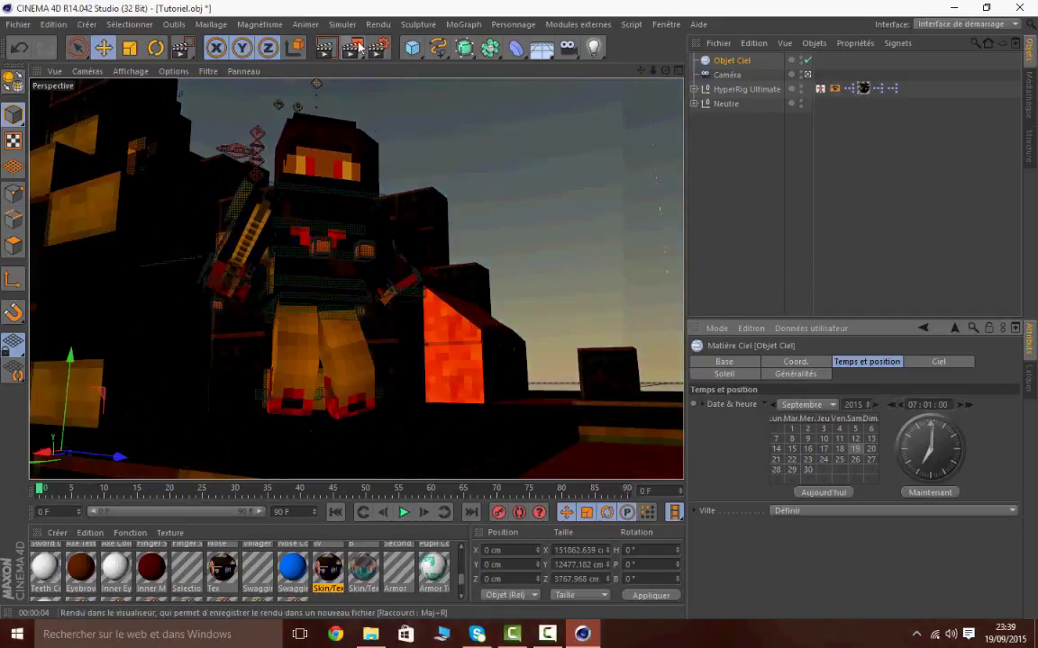
# Test-render the character and volcano region again and return the sky's time of day to 08:01:00
pyautogui.moveTo(357, 48); pyautogui.dragTo(380, 70)
pyautogui.moveTo(115, 116)
pyautogui.mouseDown()
pyautogui.moveTo(338, 166)
pyautogui.moveTo(544, 392)
pyautogui.mouseUp()
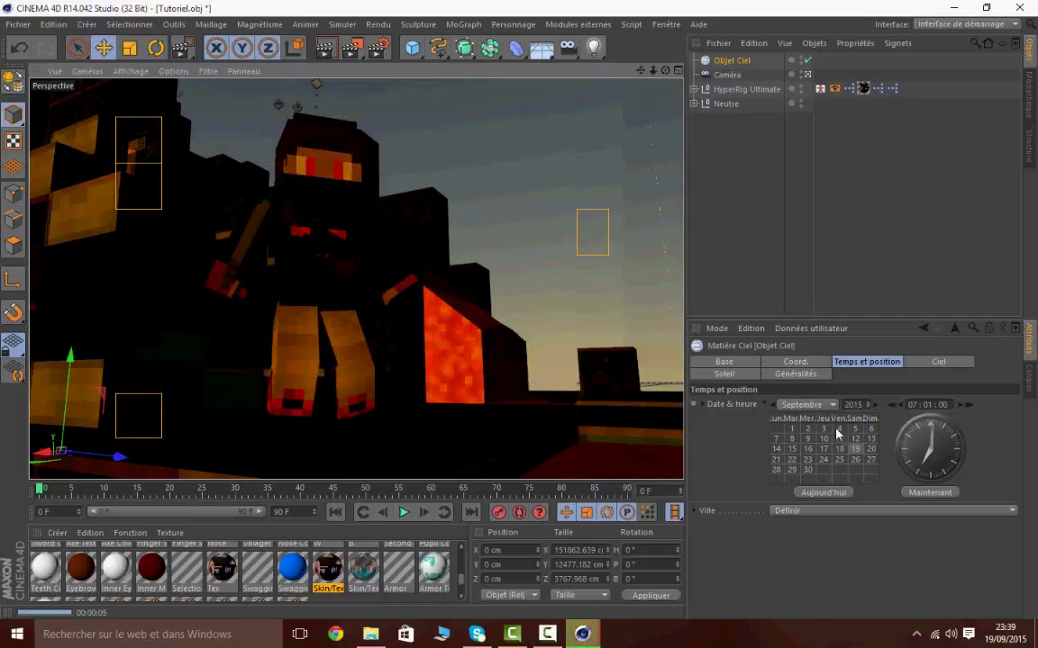
pyautogui.click(970, 405)
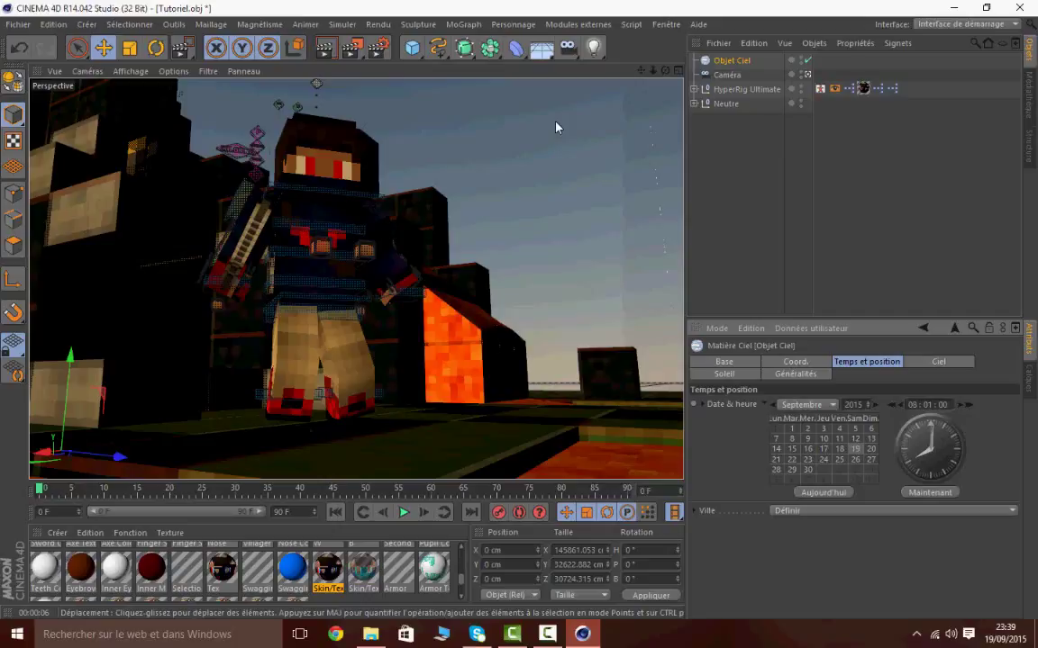
# Set the render output size to 1920 pixels wide and 1080 pixels high in the render settings
pyautogui.click(380, 50)
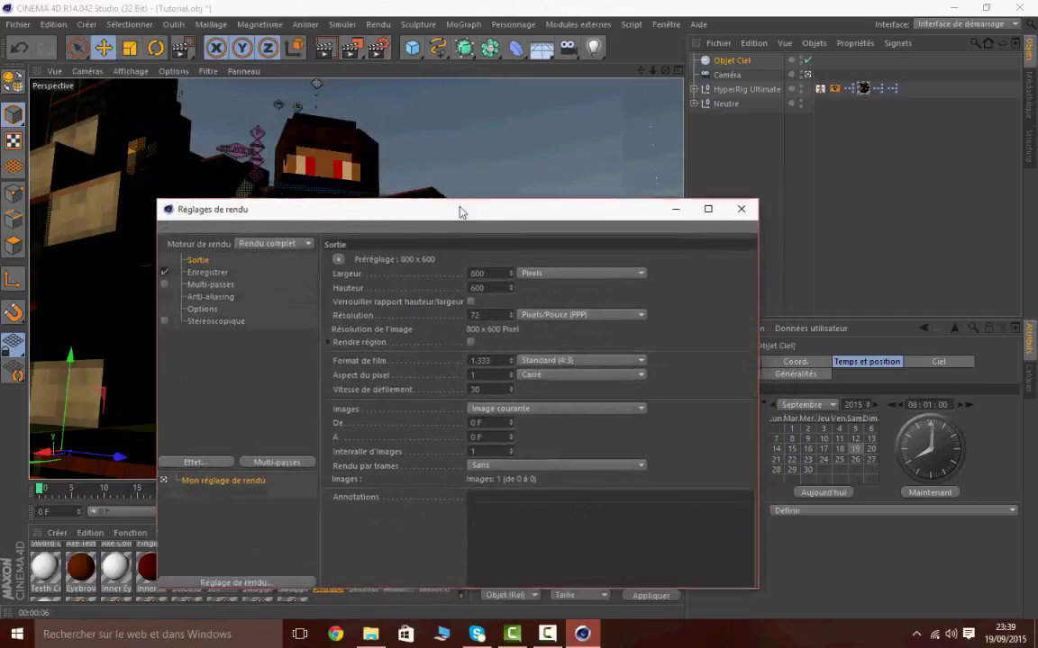
pyautogui.moveTo(461, 216); pyautogui.dragTo(454, 98)
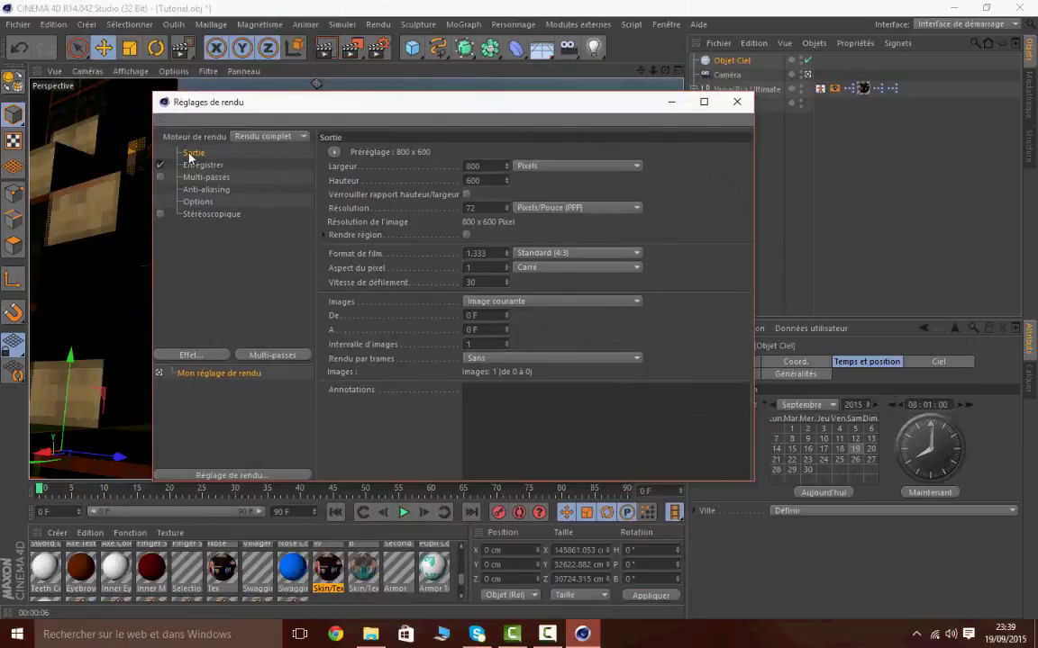
pyautogui.click(334, 152)
pyautogui.click(472, 165)
pyautogui.write('1920')
pyautogui.press('Tab')
pyautogui.write('1080')
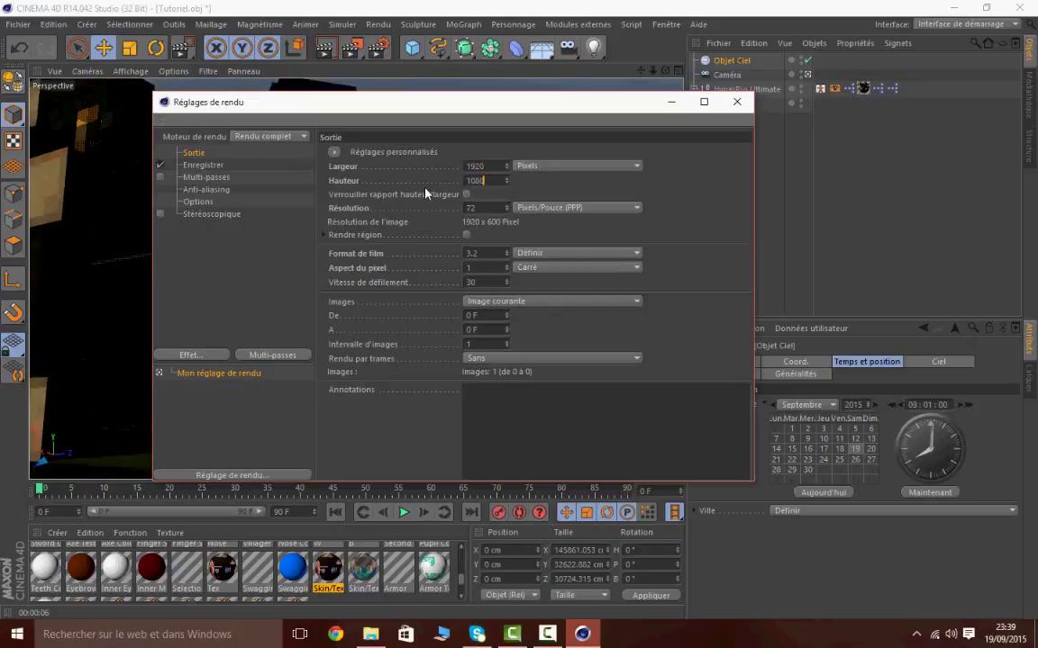
pyautogui.moveTo(442, 104); pyautogui.dragTo(636, 225)
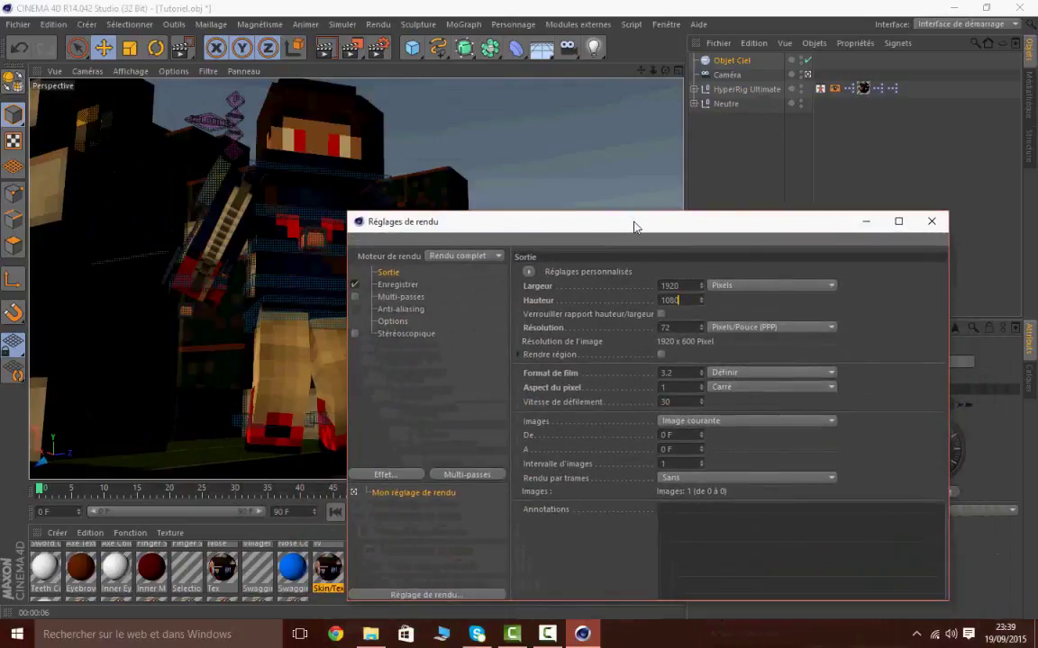
pyautogui.click(737, 180)
pyautogui.moveTo(702, 223); pyautogui.dragTo(525, 85)
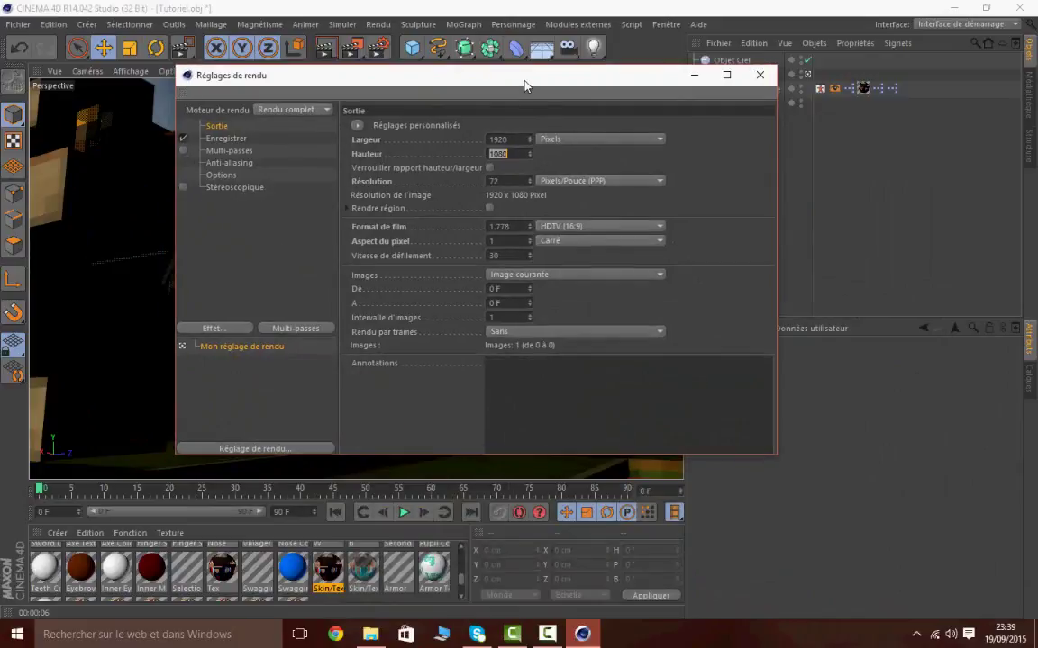
# Set the render anti-aliasing to Au mieux with a minimum level of 1x1
pyautogui.click(244, 140)
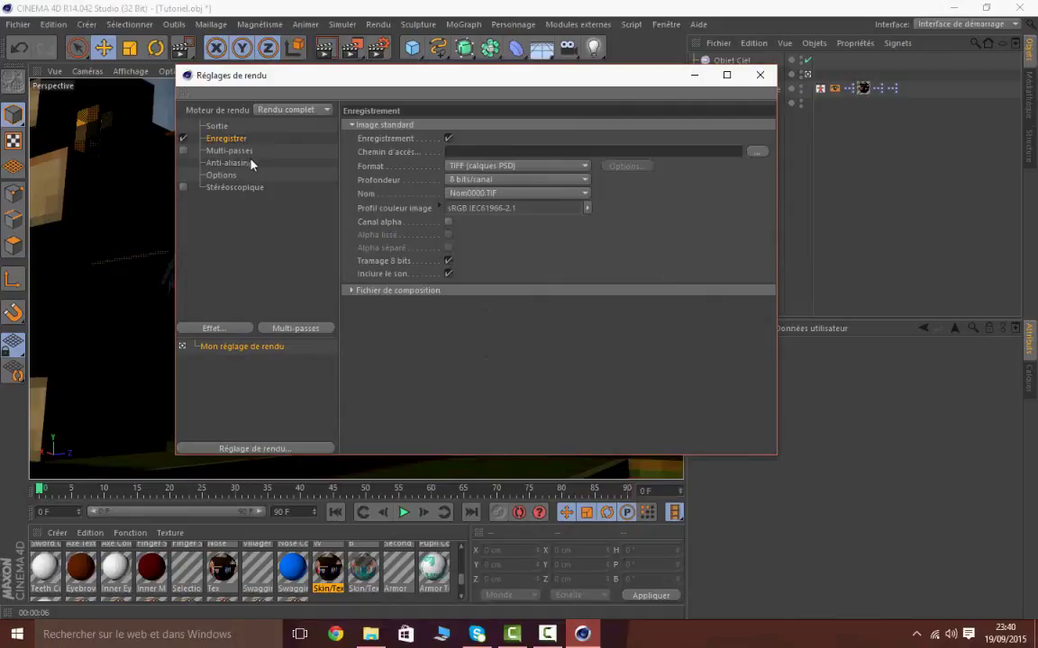
pyautogui.click(243, 152)
pyautogui.click(248, 165)
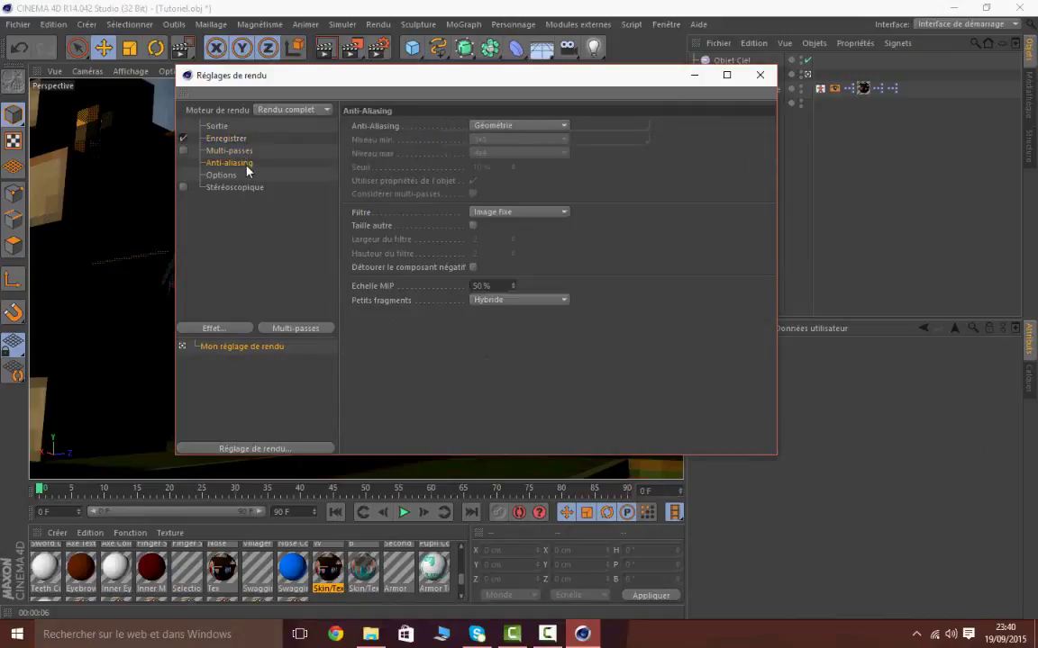
pyautogui.click(488, 127)
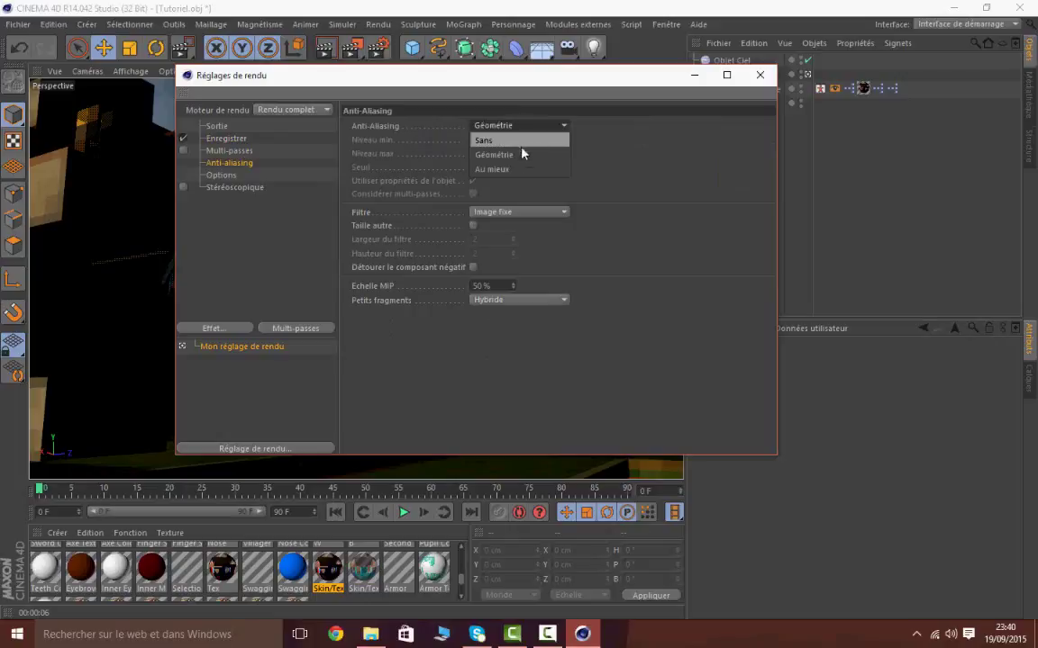
pyautogui.click(519, 170)
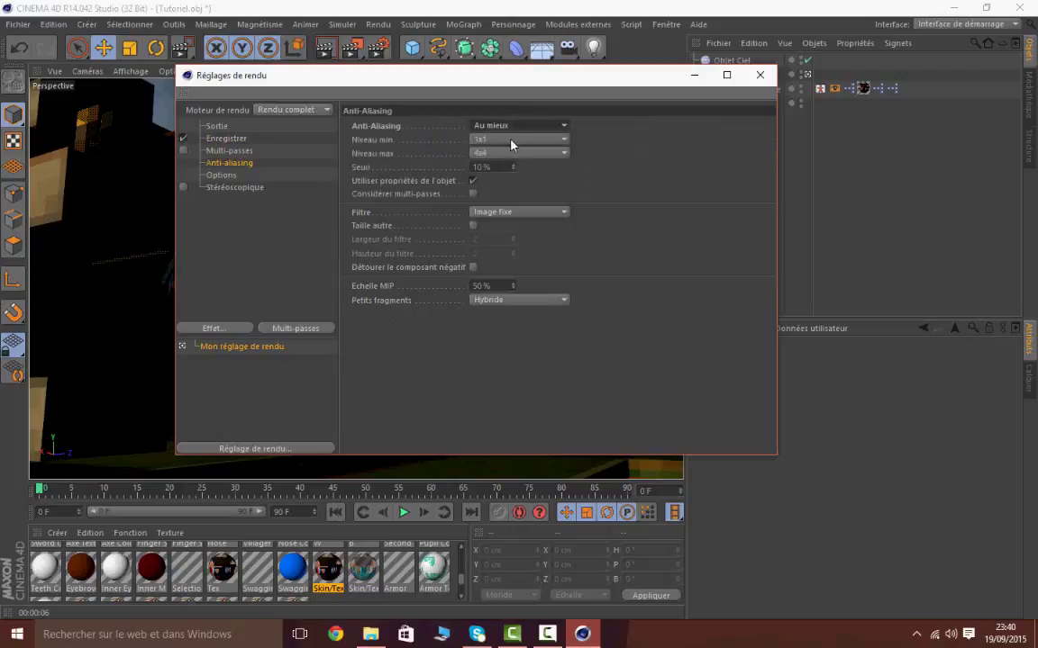
pyautogui.click(514, 141)
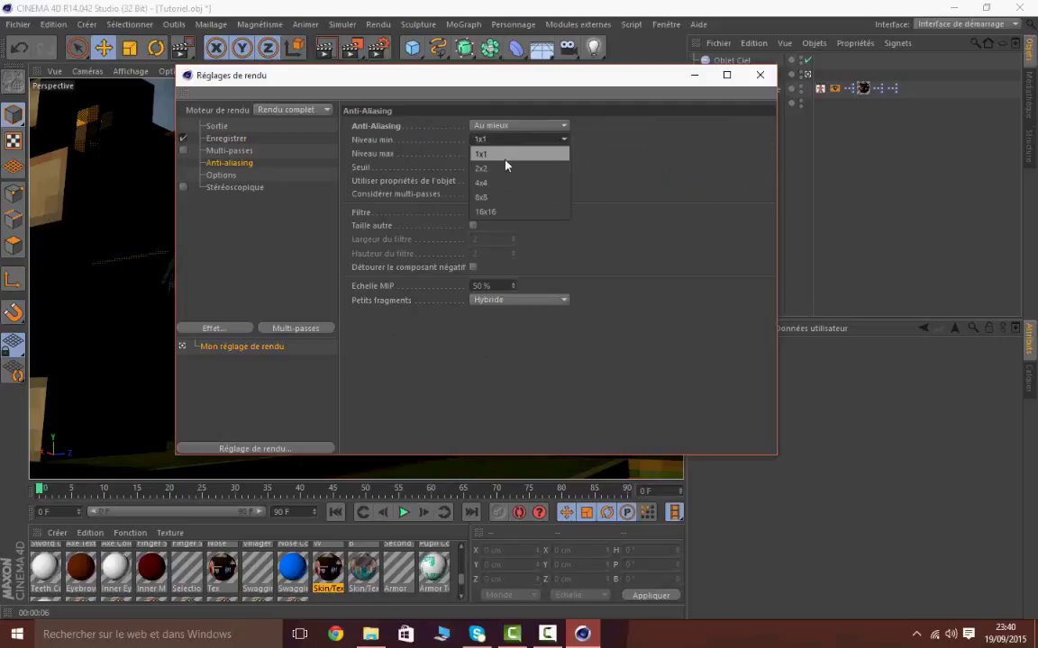
pyautogui.click(488, 153)
# Add the Lueur, Illumination globale and Occlusion ambiante effects to the render settings
pyautogui.click(239, 177)
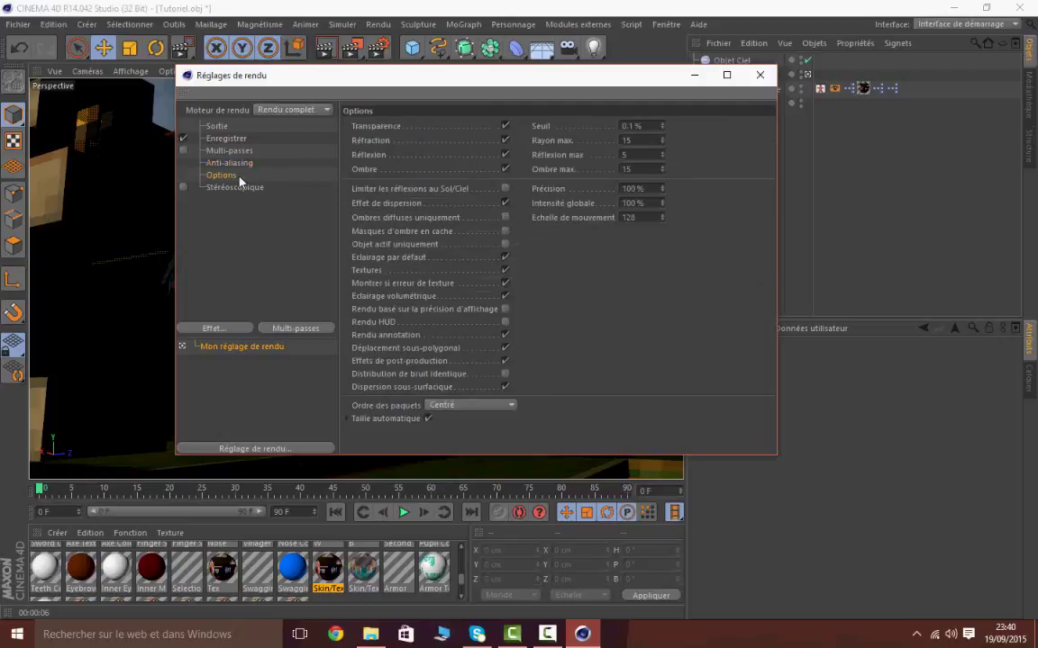
pyautogui.click(235, 187)
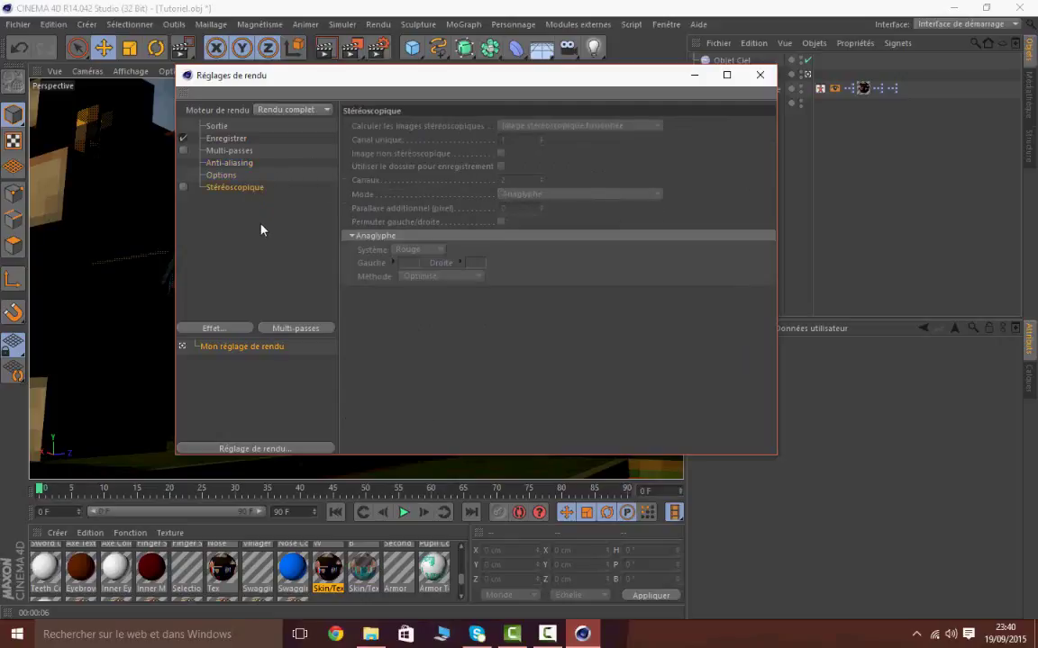
pyautogui.click(239, 329)
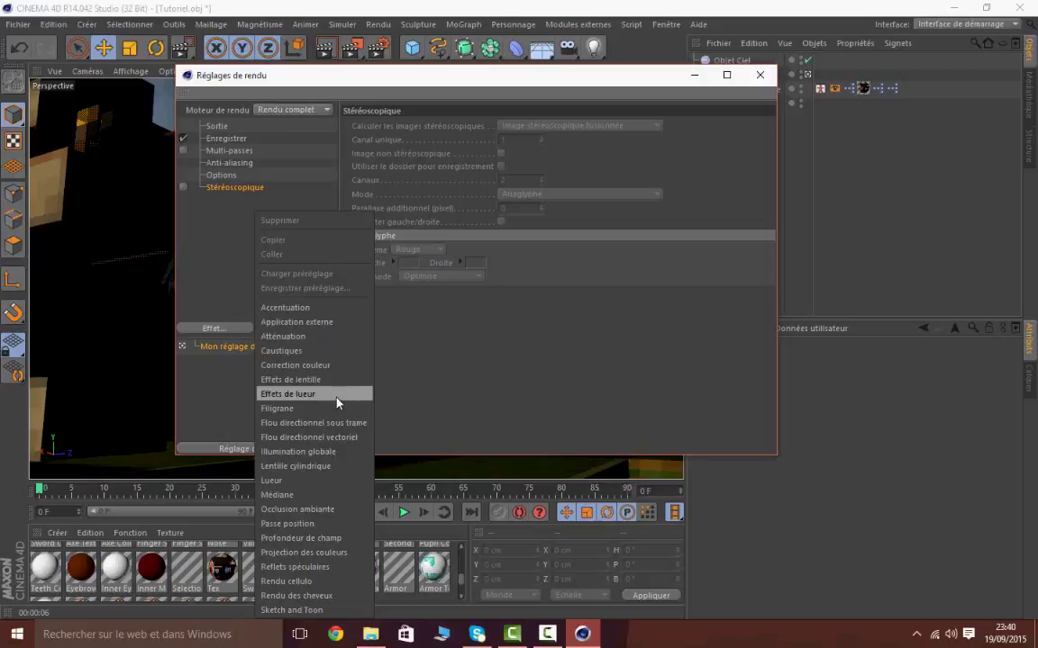
pyautogui.click(272, 481)
pyautogui.click(230, 330)
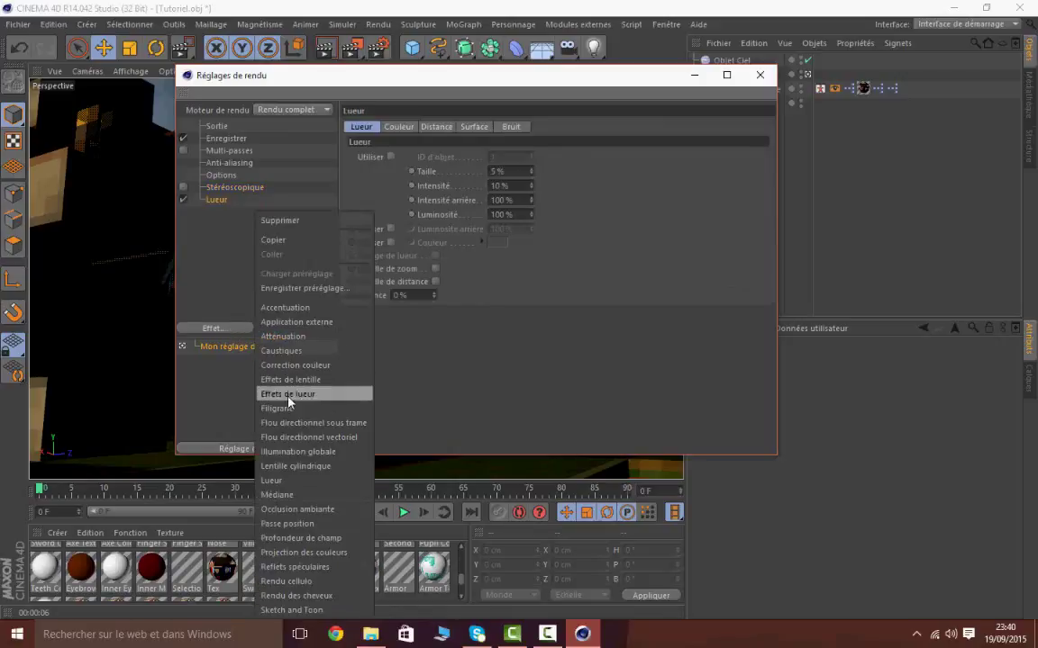
pyautogui.click(340, 453)
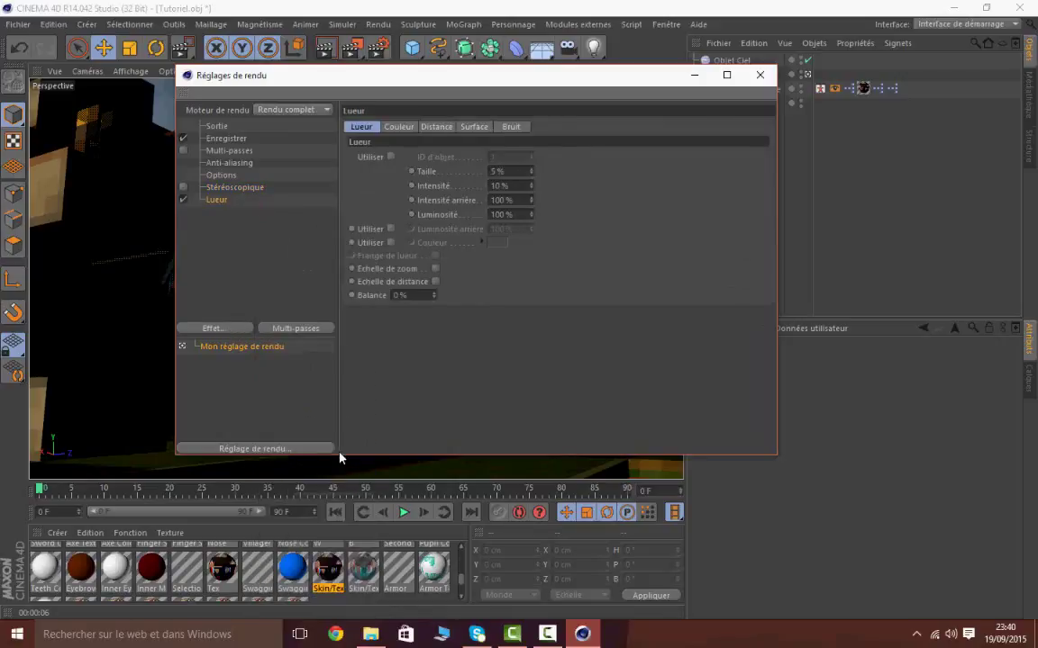
pyautogui.click(224, 330)
pyautogui.click(297, 508)
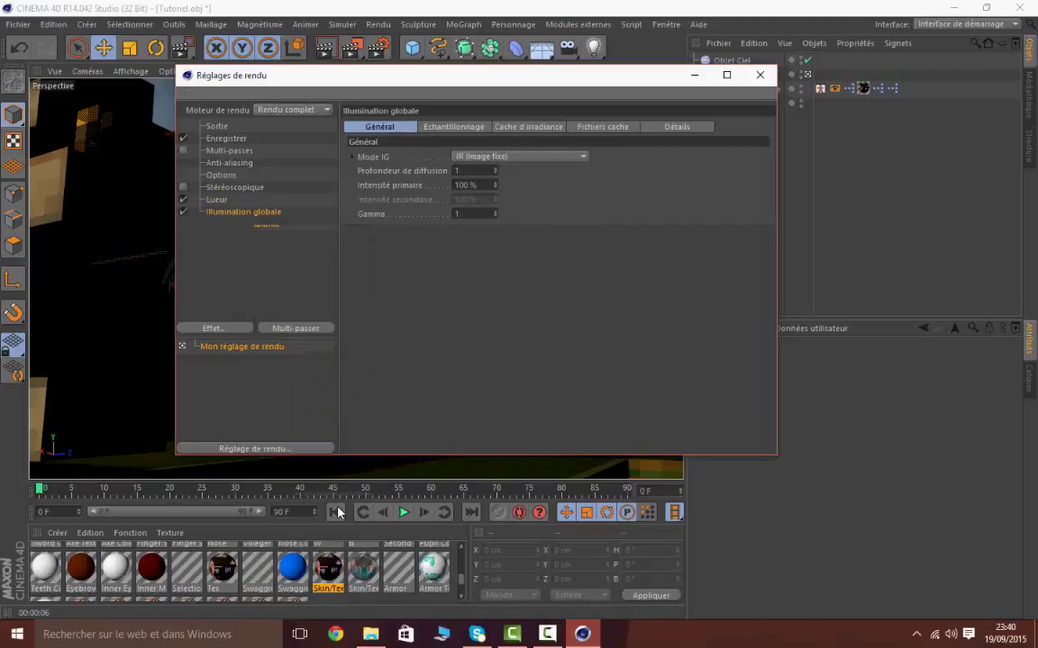
pyautogui.moveTo(236, 246); pyautogui.dragTo(210, 200)
pyautogui.click(222, 278)
# Set the intensity of the Lueur render effect to 6.5 %
pyautogui.click(217, 200)
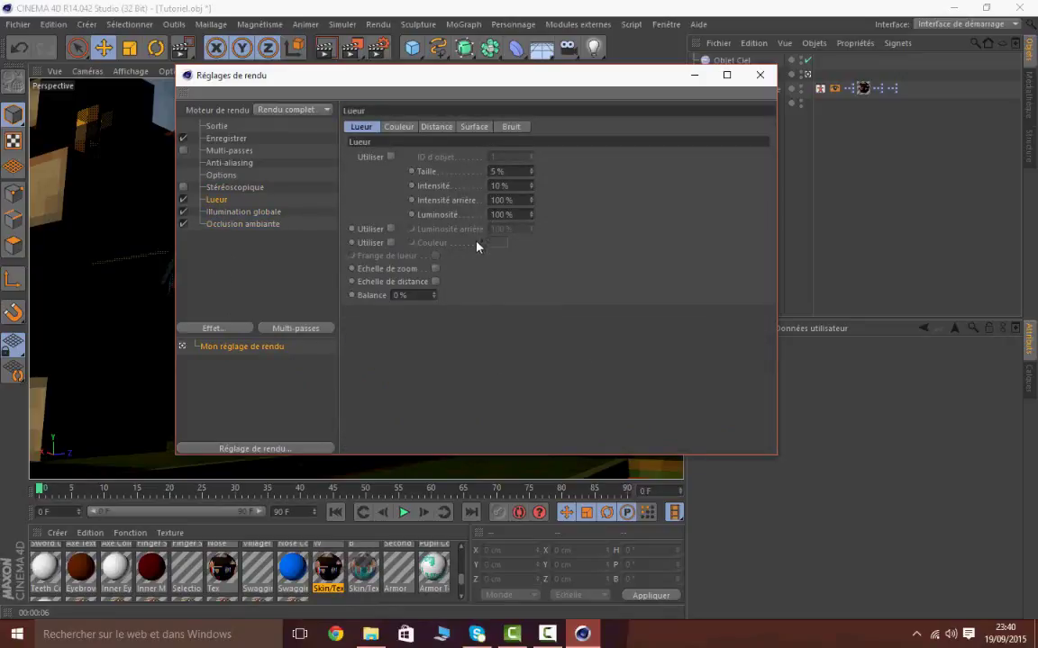
pyautogui.click(503, 185)
pyautogui.press('Right')
pyautogui.press('Left')
pyautogui.press('Left')
pyautogui.press('BackSpace')
pyautogui.press('BackSpace')
pyautogui.write('6.5')
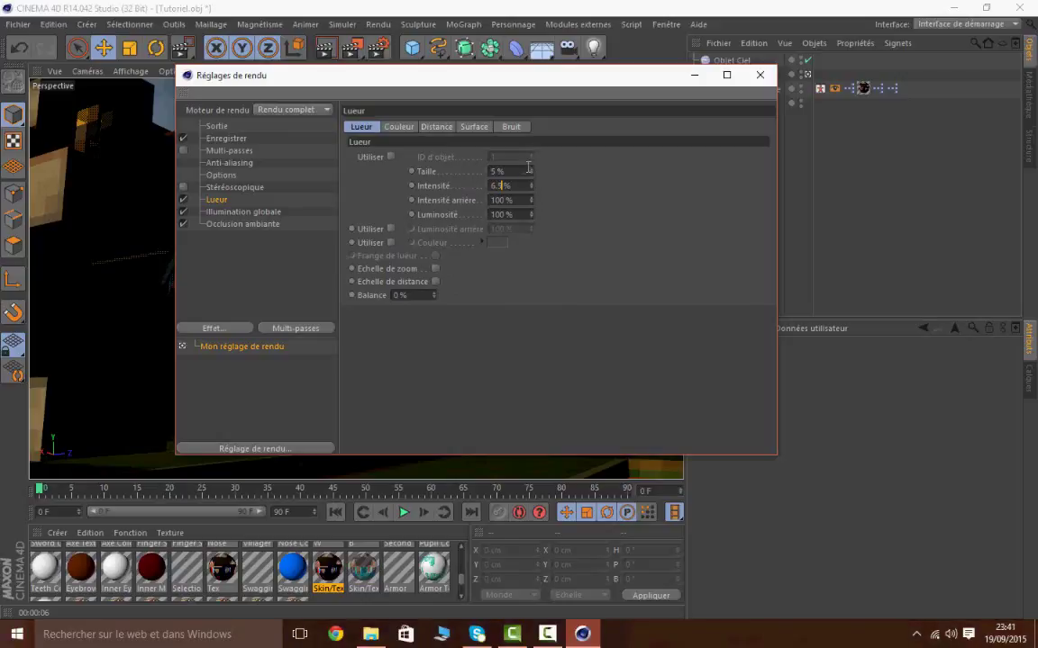
pyautogui.moveTo(497, 81); pyautogui.dragTo(514, 96)
pyautogui.click(577, 200)
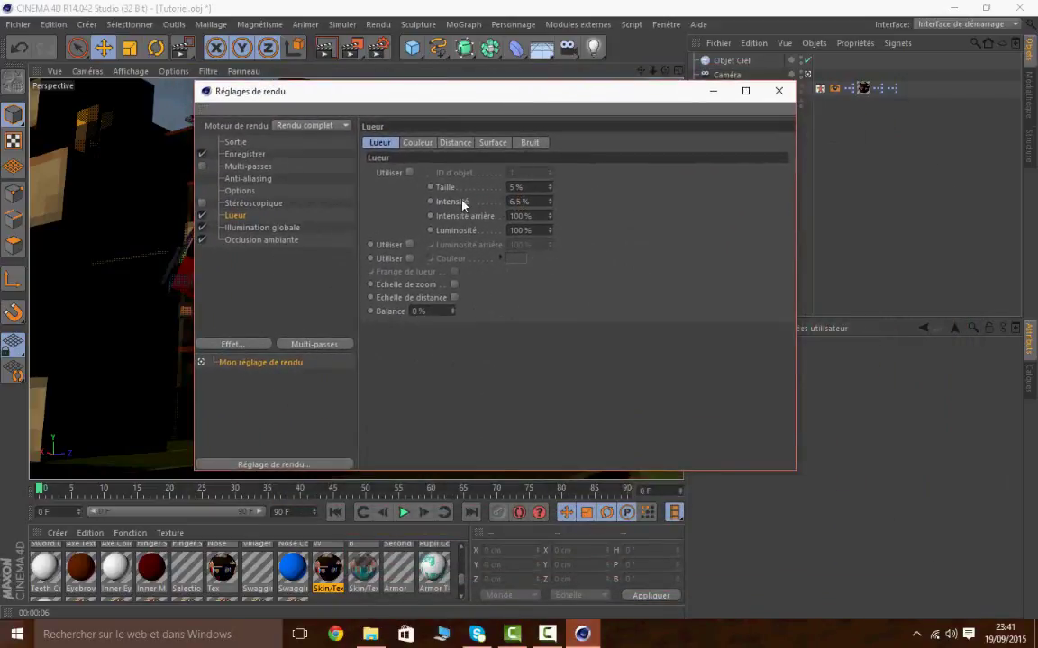
# Enter the value 1.7 in the general settings of the Illumination globale effect
pyautogui.click(288, 228)
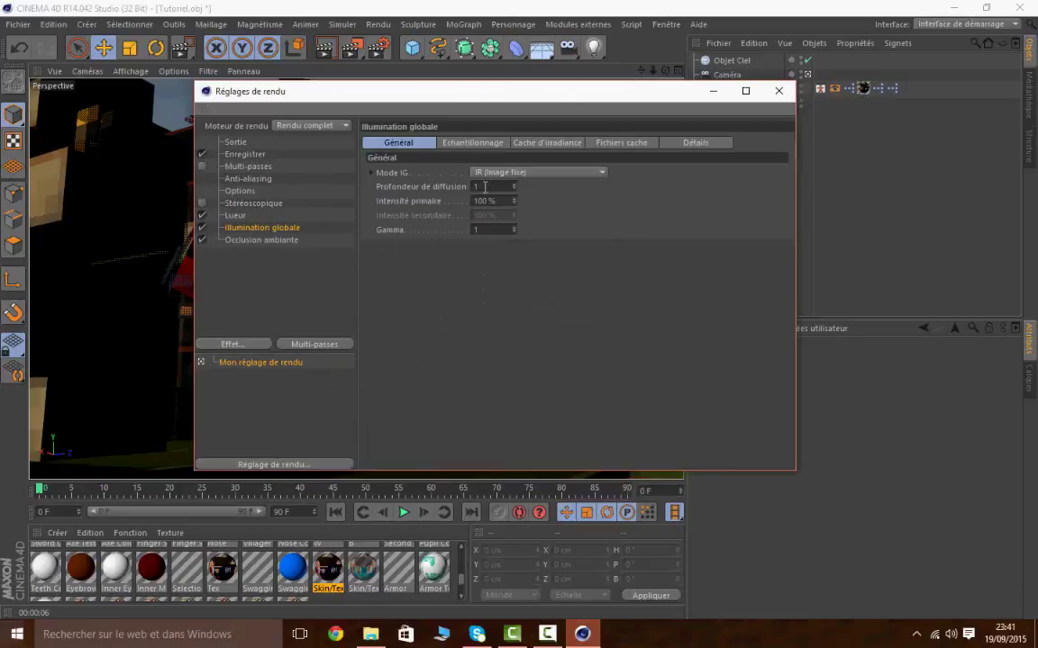
pyautogui.write('1.7')
pyautogui.press('Return')
# Enable transparency evaluation for the Occlusion ambiante effect and close the render settings
pyautogui.click(288, 243)
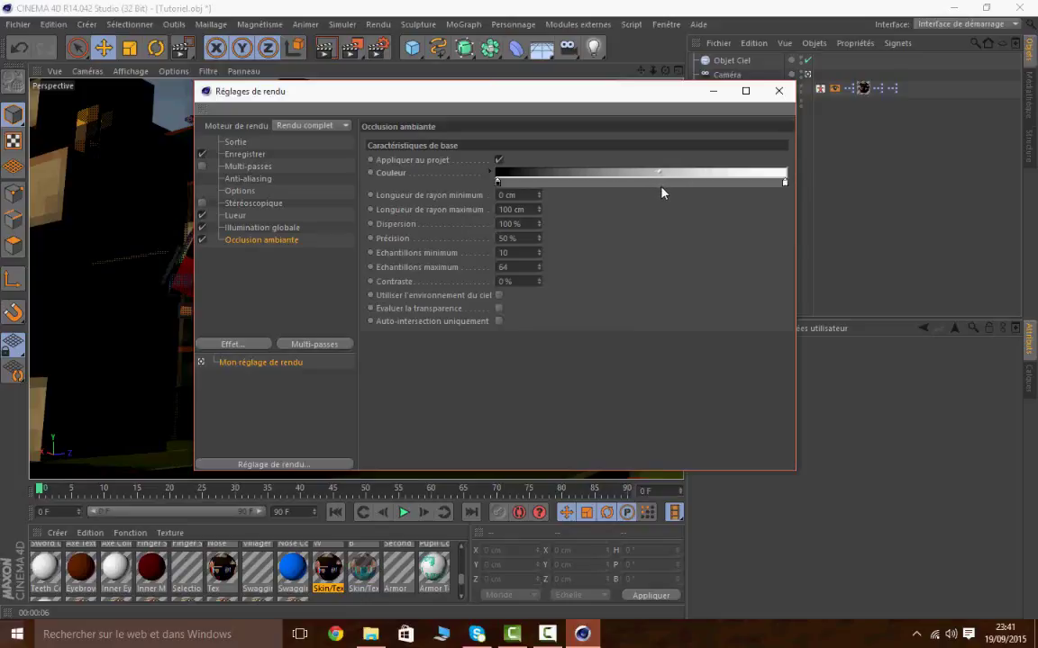
pyautogui.click(499, 309)
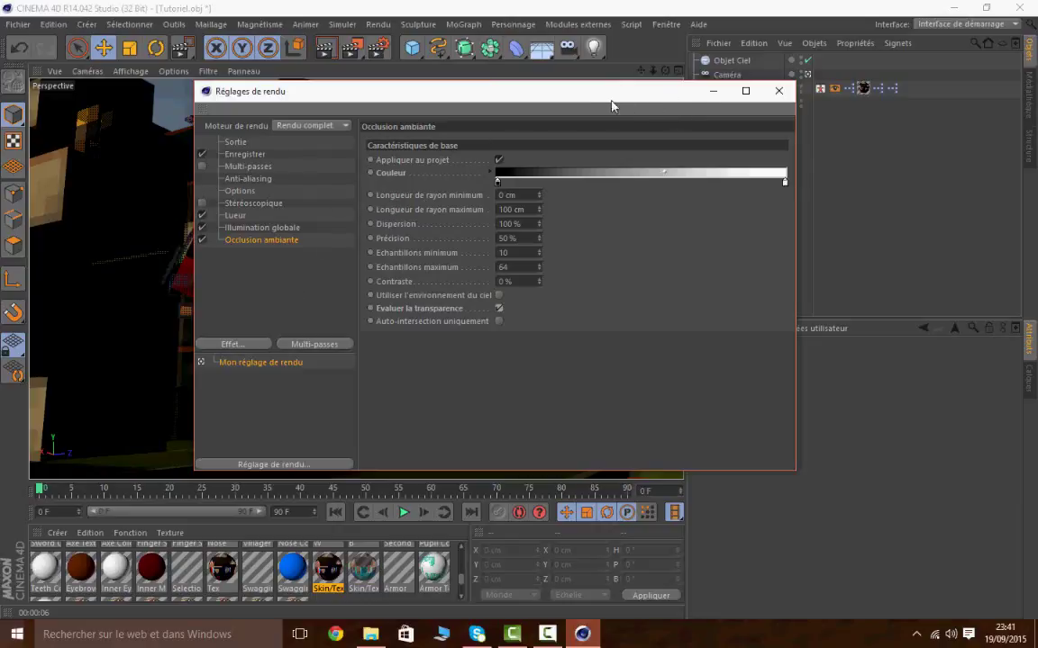
pyautogui.click(780, 91)
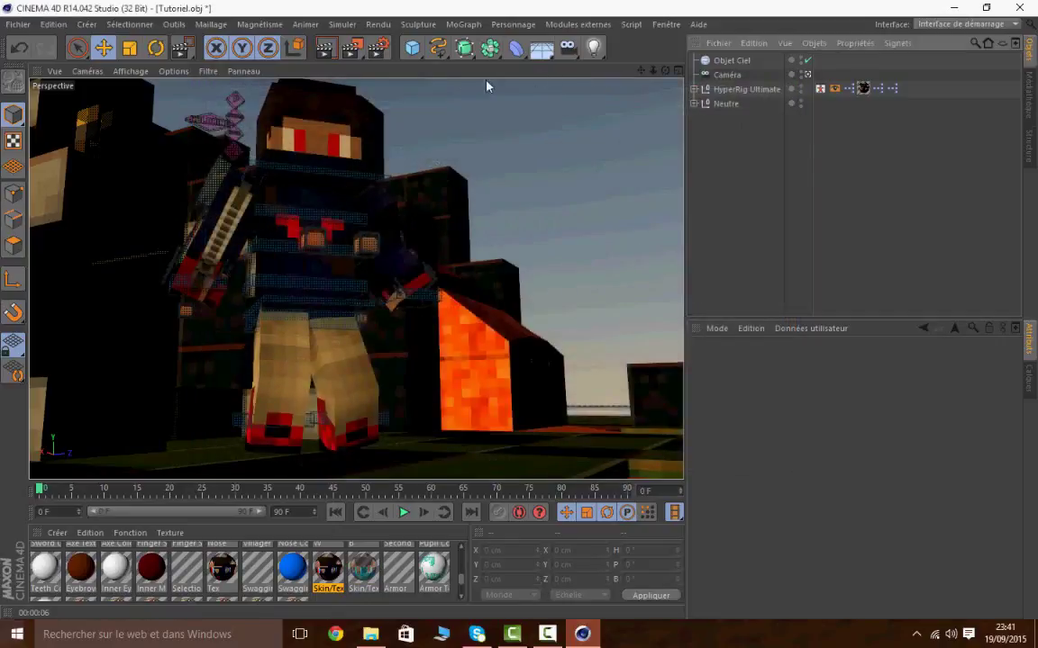
# Lower the HyperRig Ultimate character vertically to a Y position of about 93.27 cm so its feet meet the ground
pyautogui.moveTo(653, 70)
pyautogui.mouseDown()
pyautogui.moveTo(605, 72)
pyautogui.moveTo(657, 74)
pyautogui.moveTo(637, 72)
pyautogui.mouseUp()
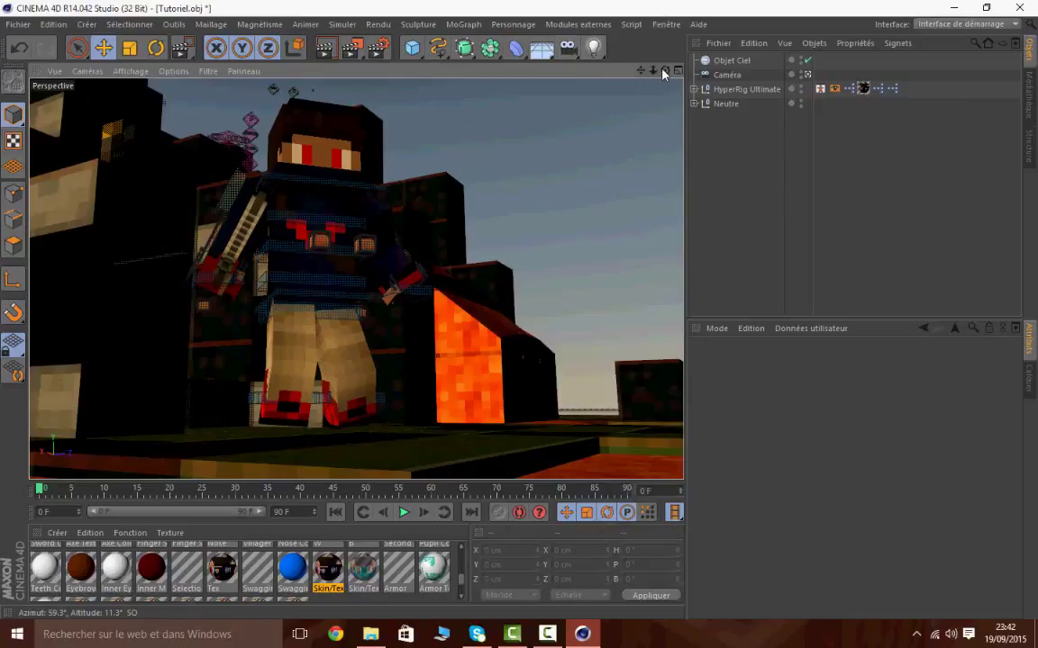
pyautogui.moveTo(665, 70); pyautogui.dragTo(636, 73)
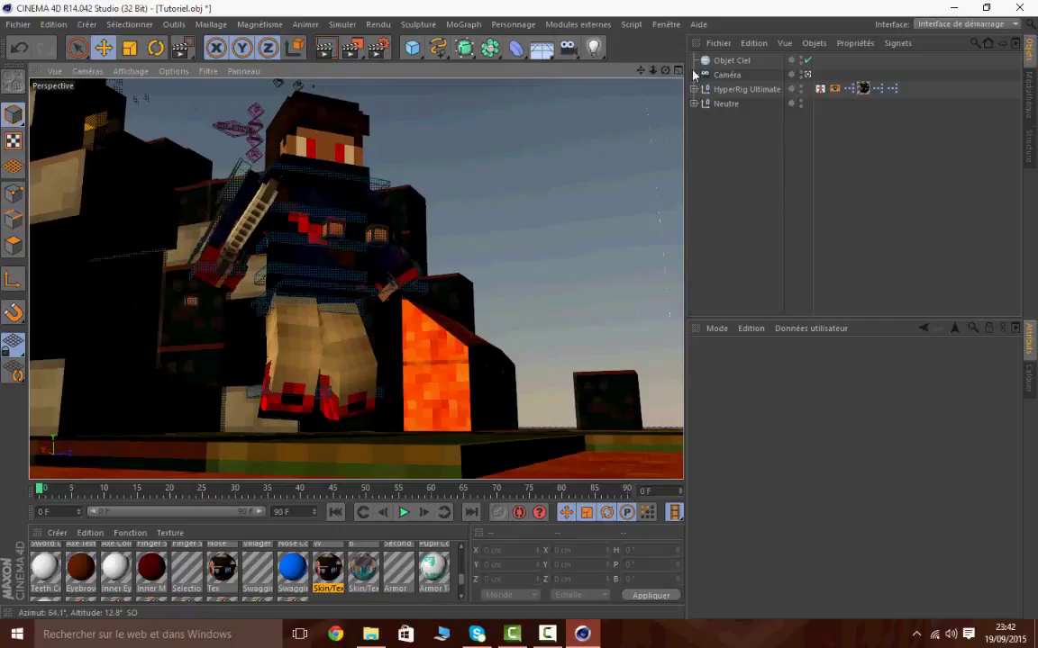
pyautogui.click(732, 90)
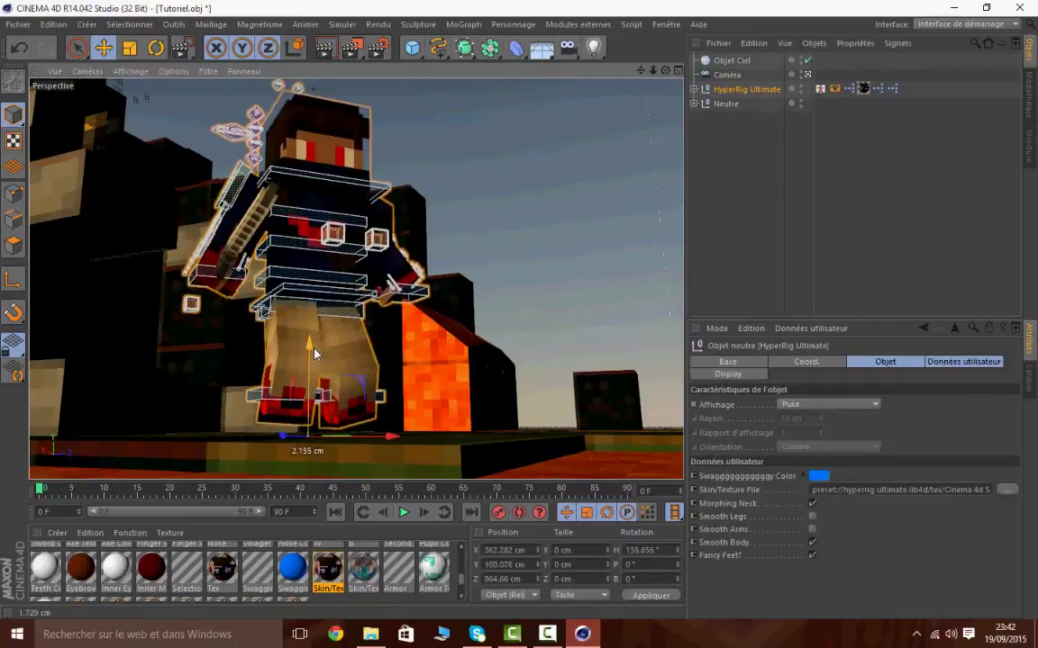
pyautogui.moveTo(314, 354); pyautogui.dragTo(311, 365)
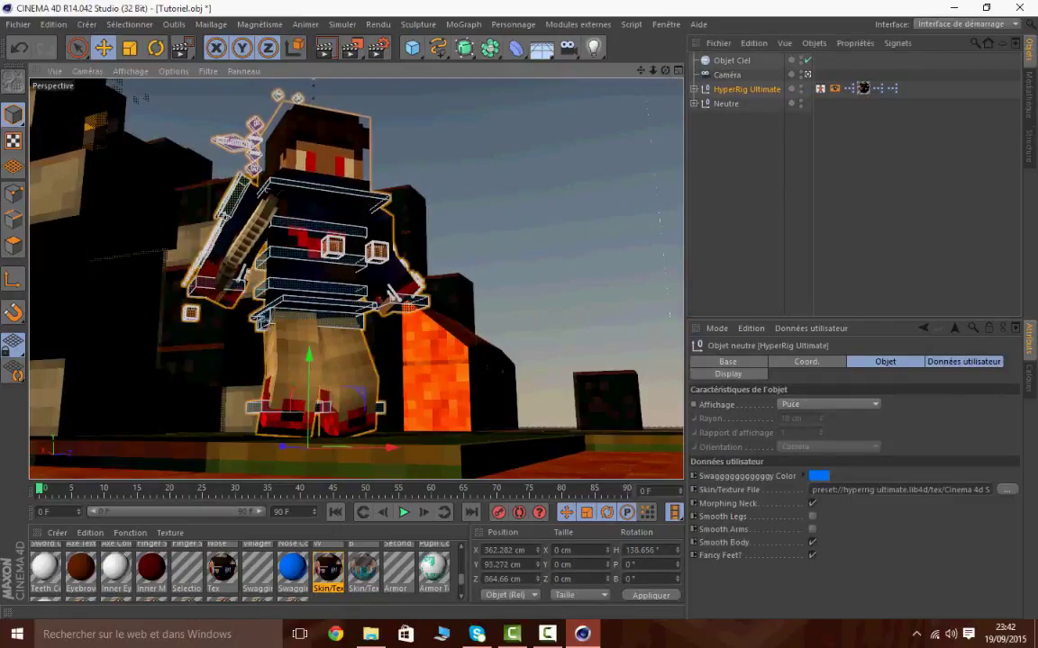
pyautogui.moveTo(666, 70)
pyautogui.mouseDown()
pyautogui.moveTo(665, 61)
pyautogui.moveTo(654, 78)
pyautogui.moveTo(666, 65)
pyautogui.mouseUp()
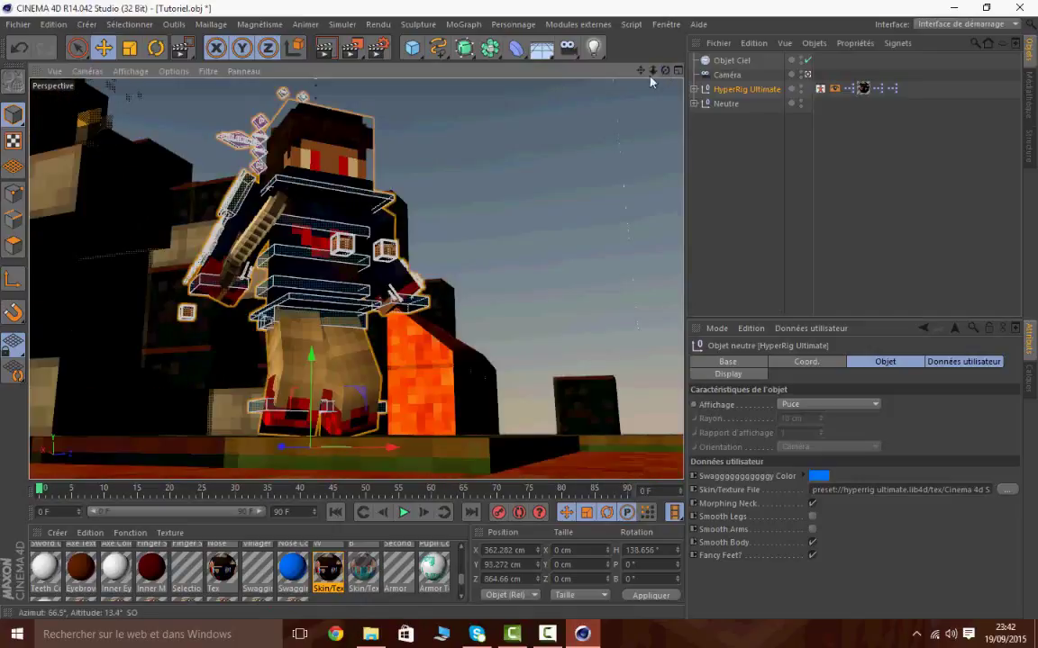
pyautogui.click(747, 198)
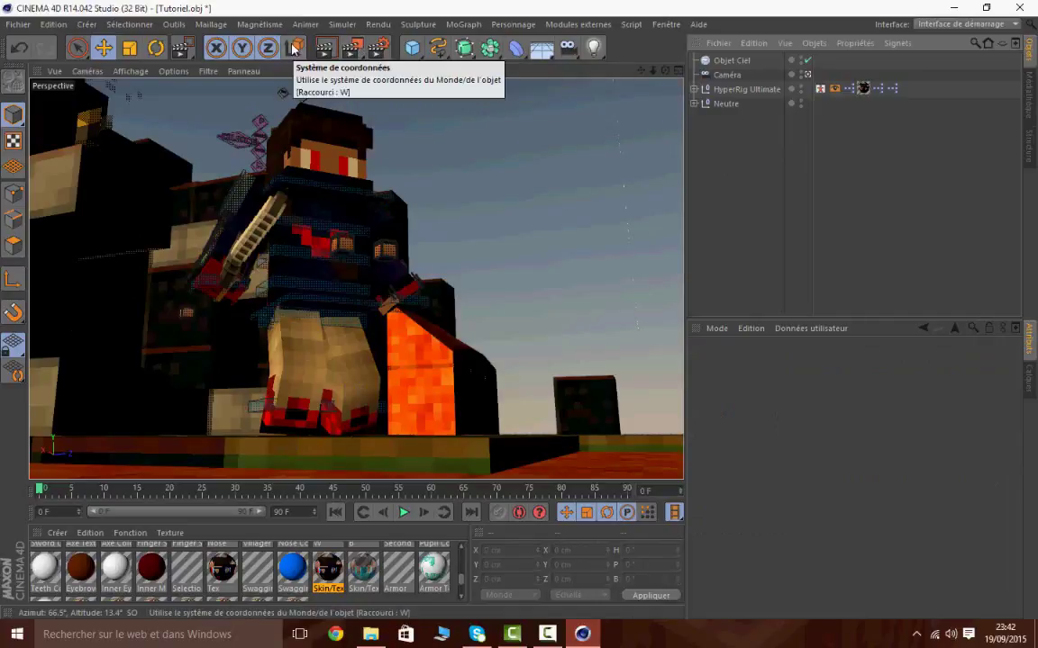
pyautogui.click(353, 49)
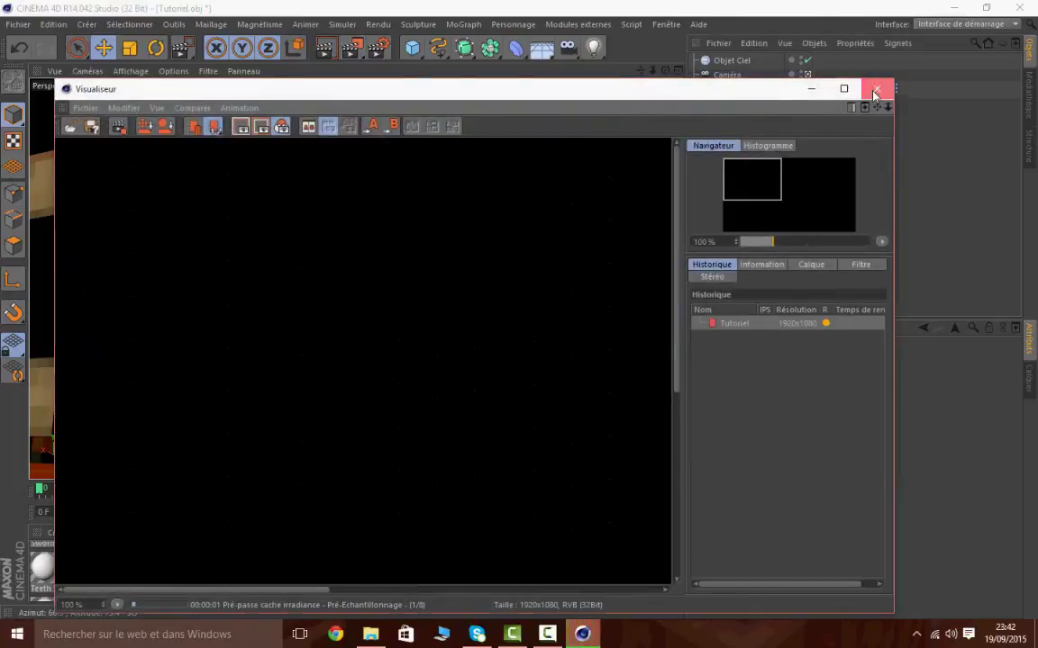
pyautogui.click(877, 89)
pyautogui.click(549, 366)
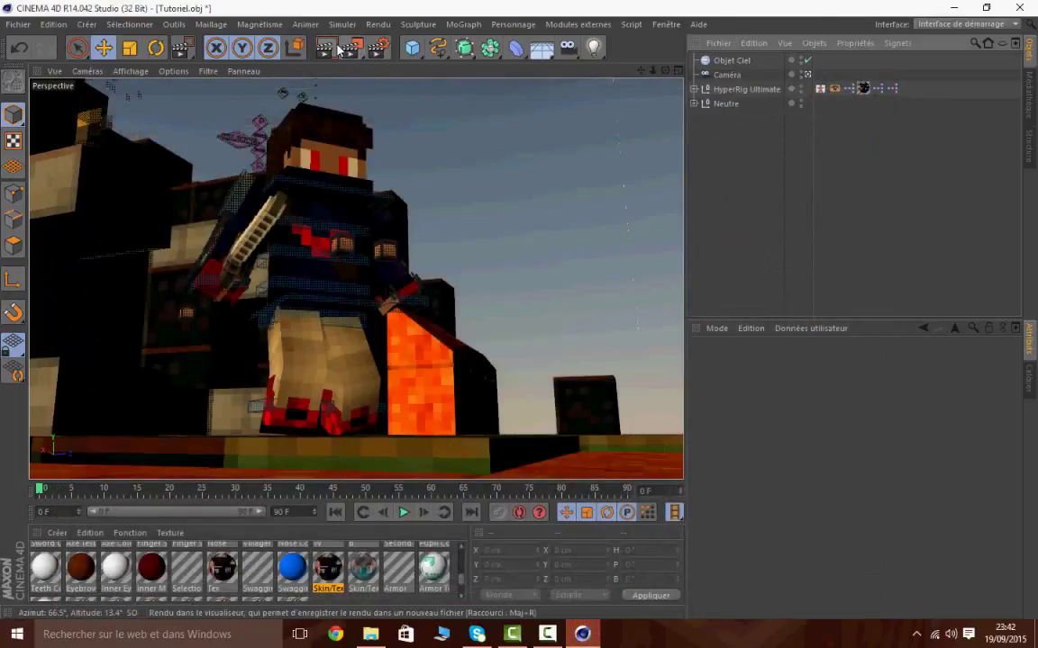
# Render the current perspective view directly in the viewport to preview the character beside the lava
pyautogui.click(325, 50)
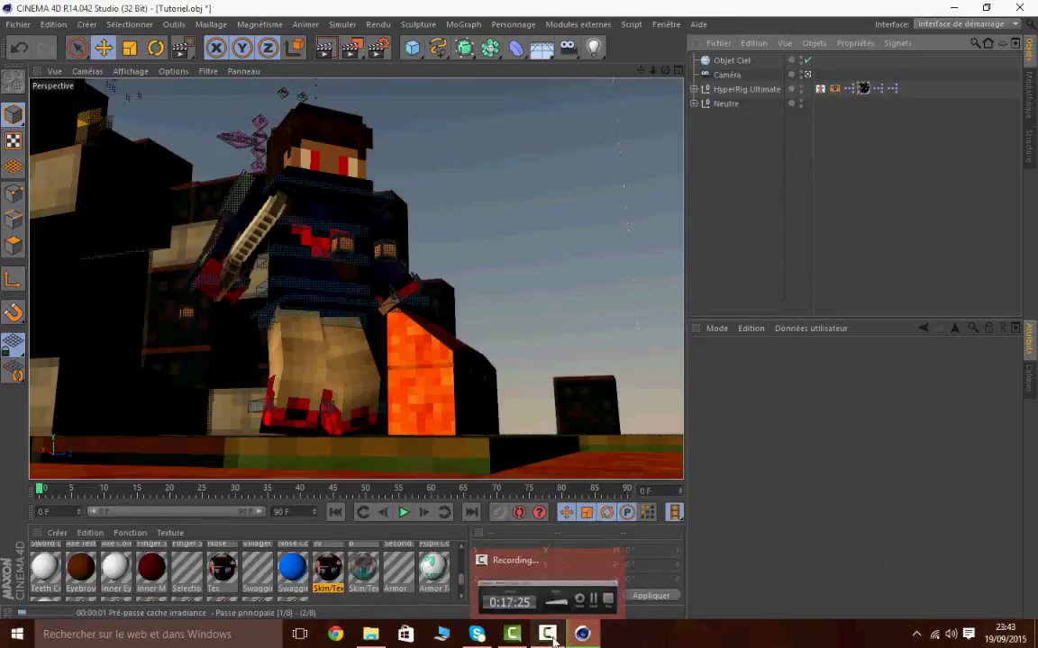
pyautogui.click(547, 634)
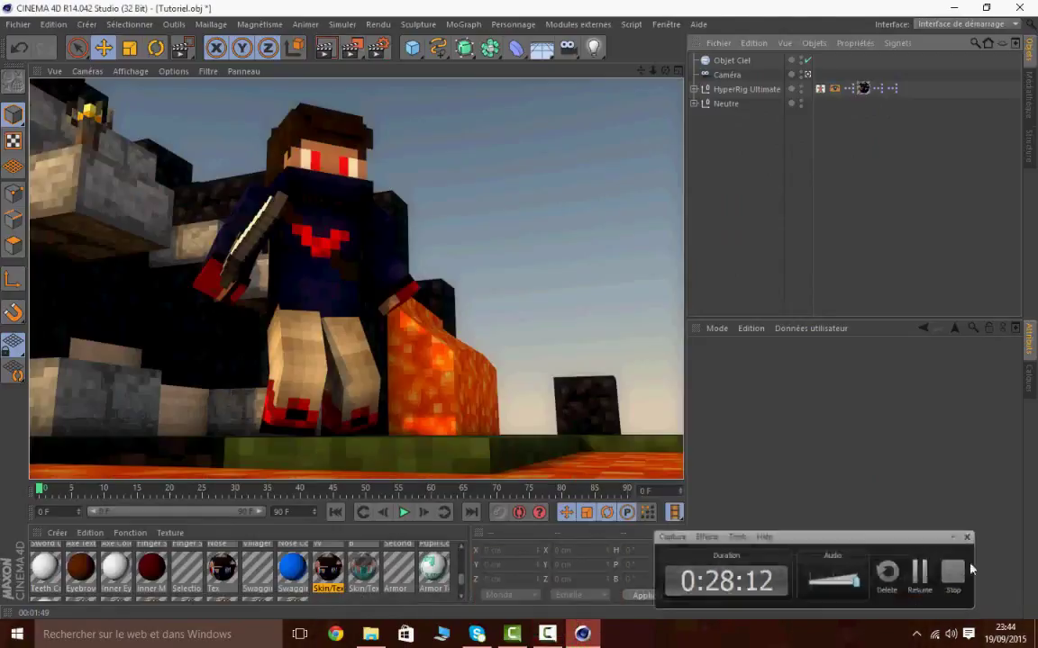
pyautogui.click(920, 575)
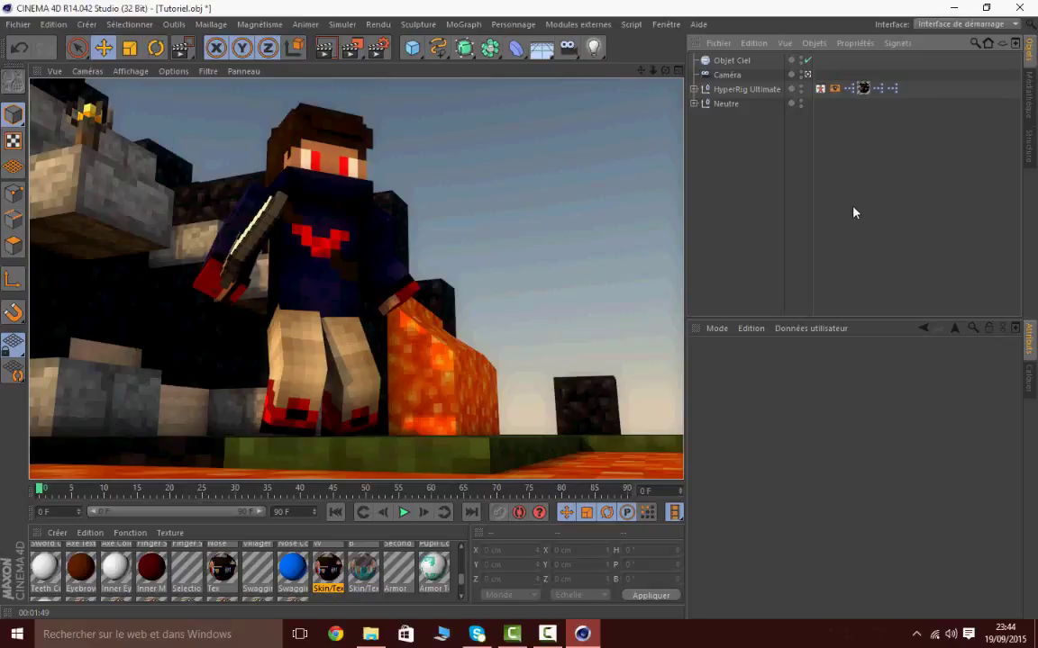
# Set the time of the Objet Ciel sky to 09:01:00 and render a preview in the viewport
pyautogui.moveTo(667, 71); pyautogui.dragTo(665, 101)
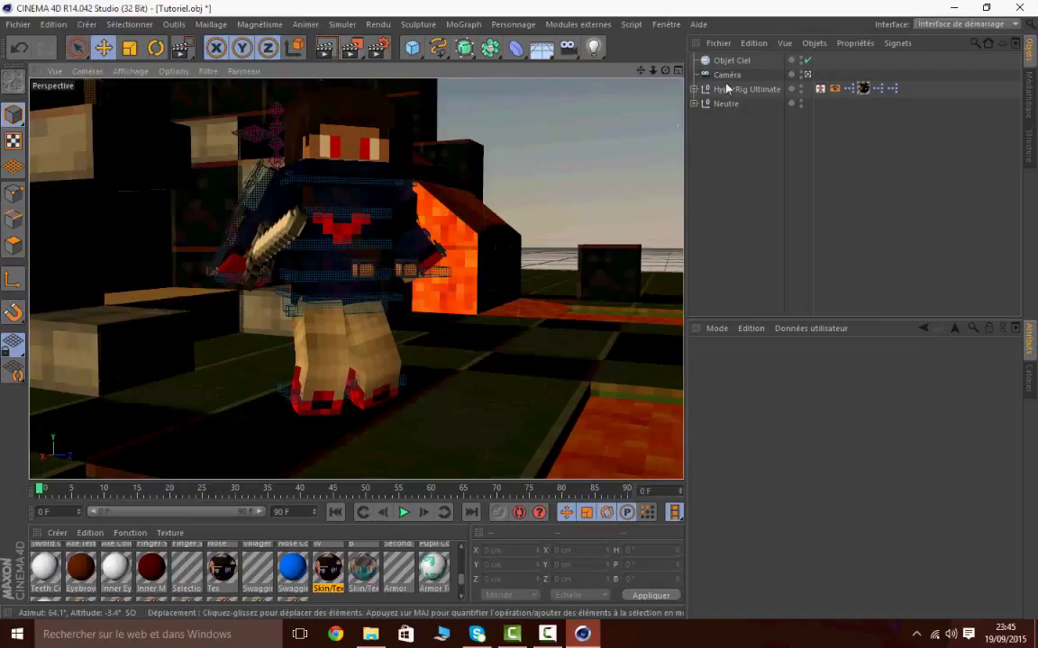
pyautogui.click(734, 60)
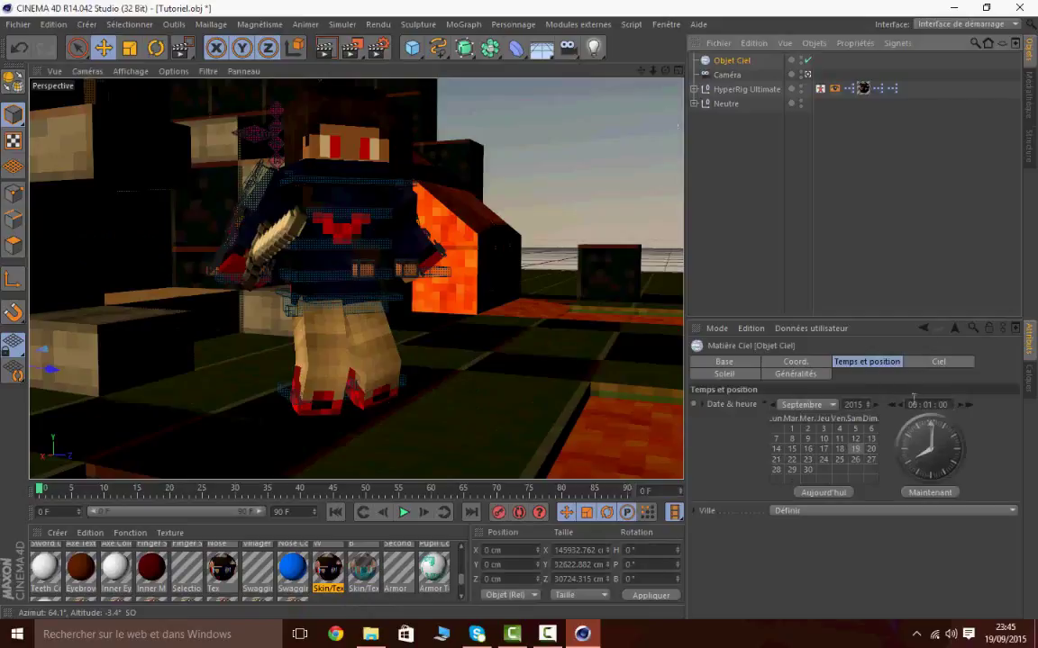
pyautogui.click(969, 405)
pyautogui.click(969, 405)
pyautogui.click(969, 405)
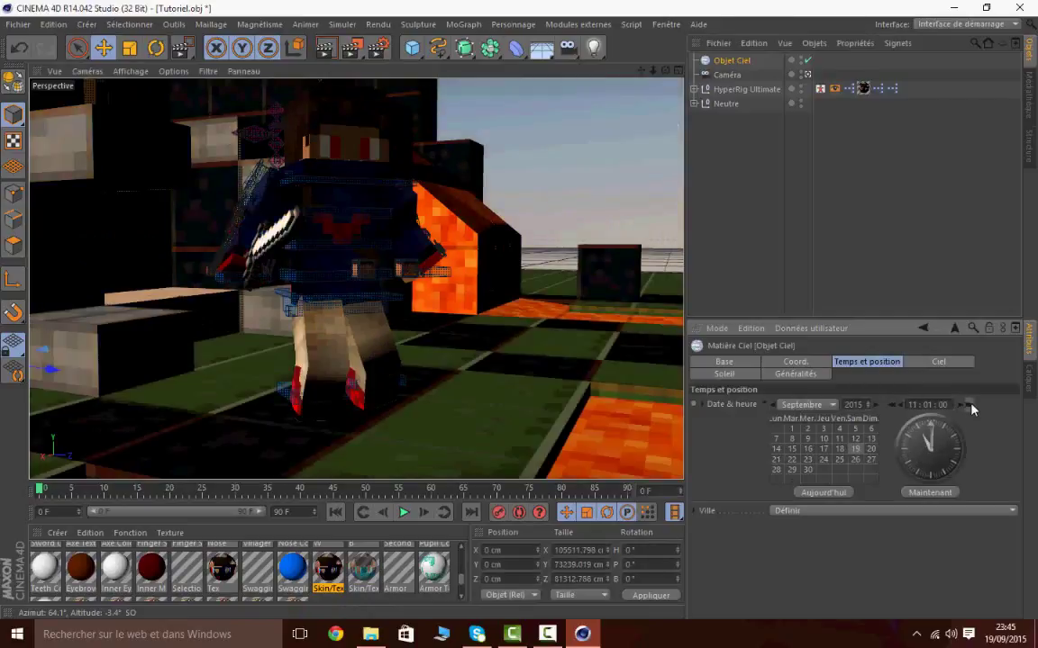
pyautogui.click(893, 405)
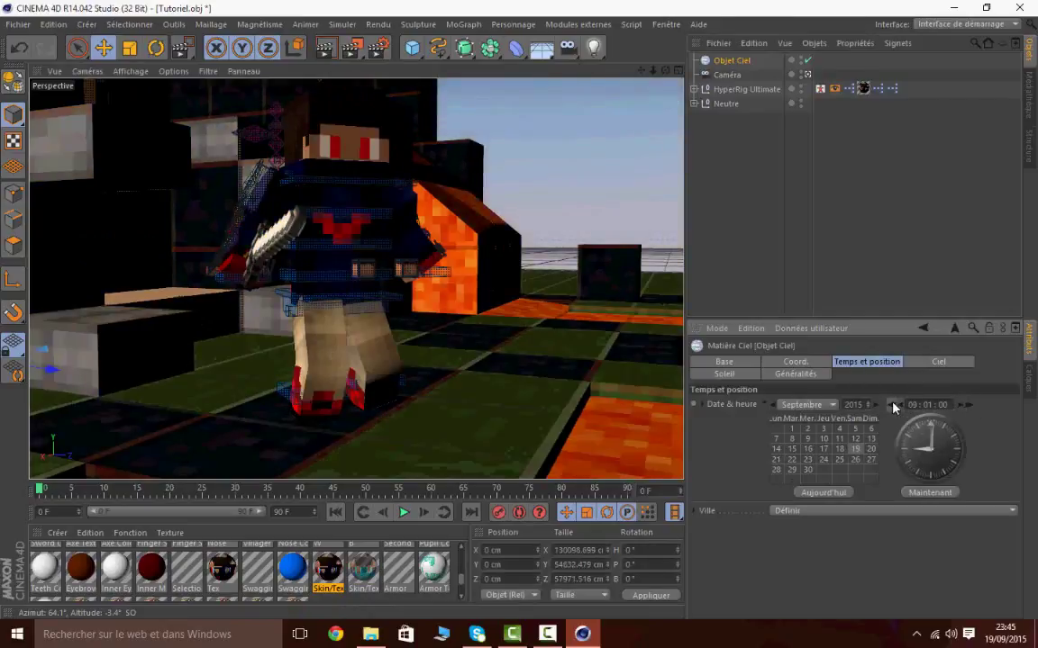
pyautogui.click(892, 406)
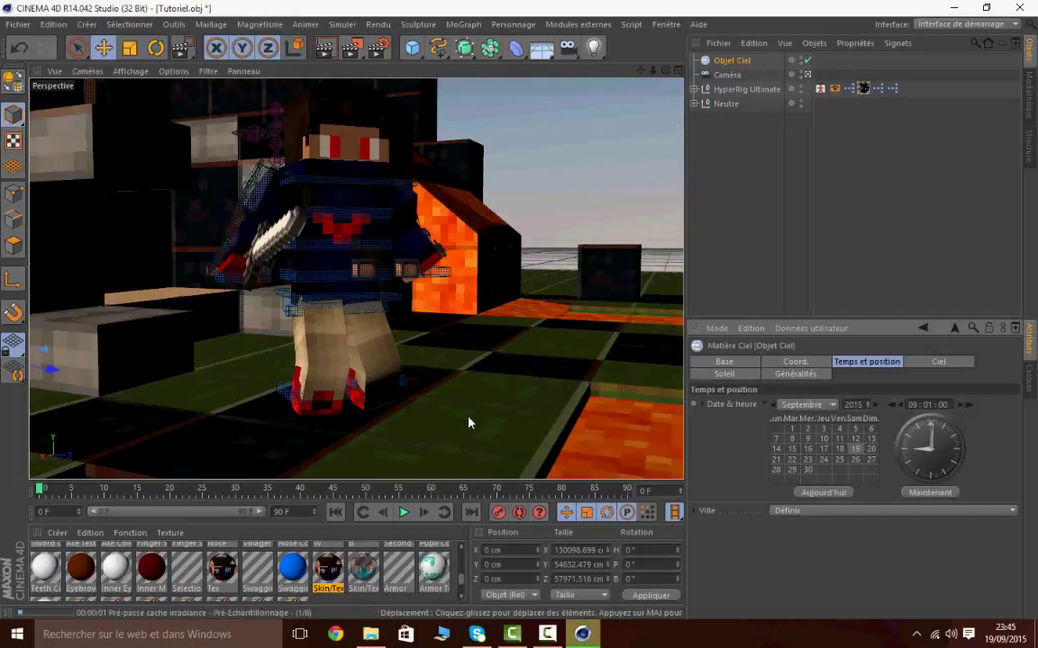
pyautogui.hotkey('ctrl', 'r')
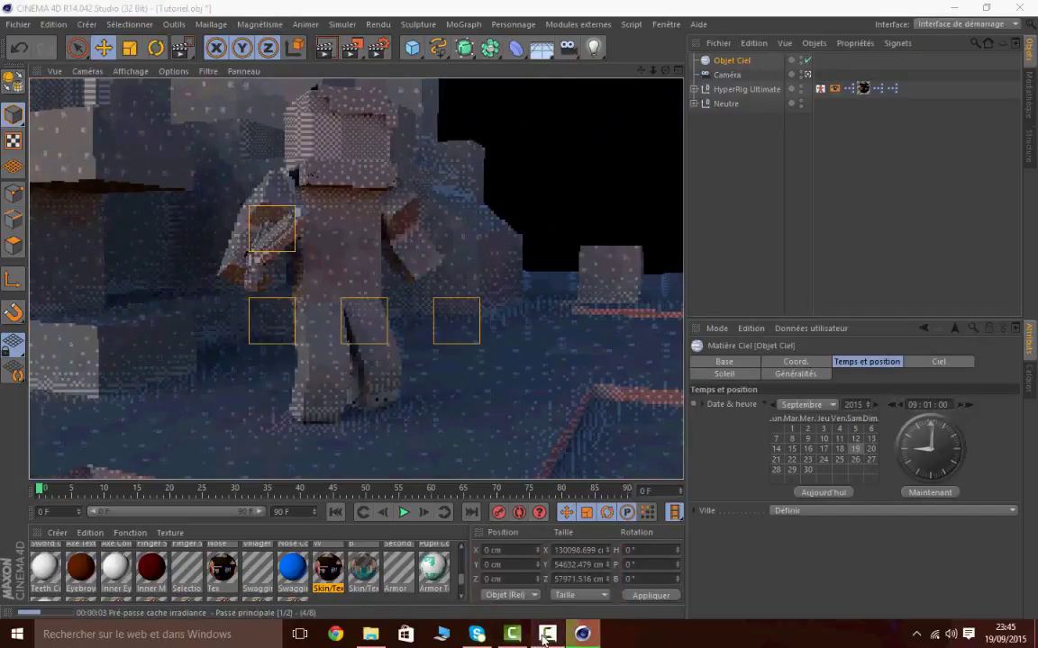
pyautogui.click(545, 635)
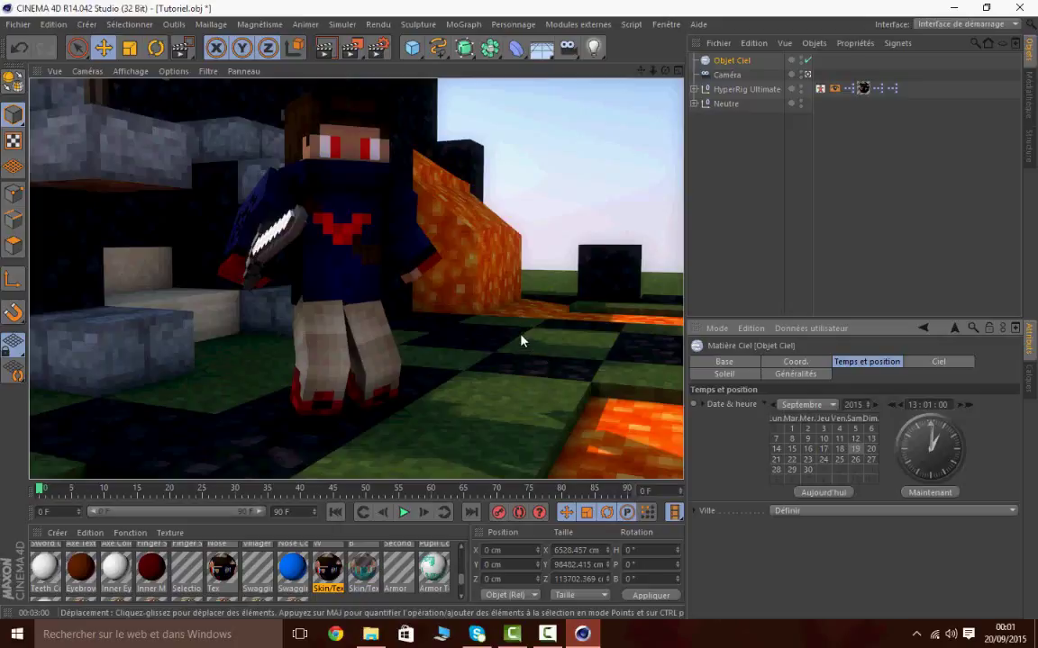
# Render the scene in the Visualiseur and delete the two earlier Tutoriel renders from its history
pyautogui.click(352, 50)
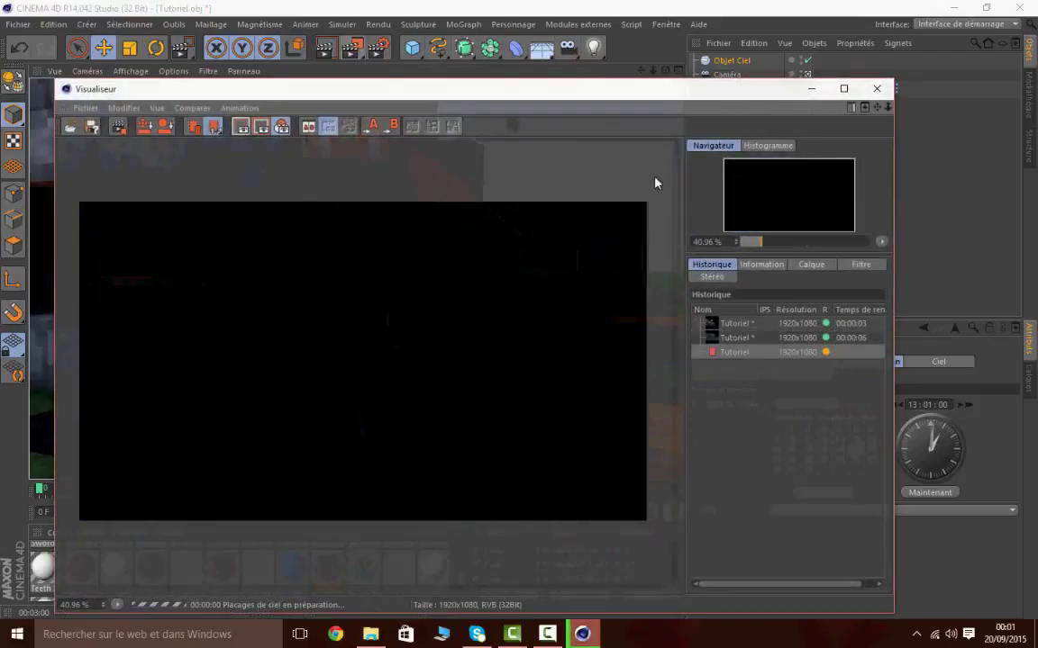
pyautogui.click(758, 340)
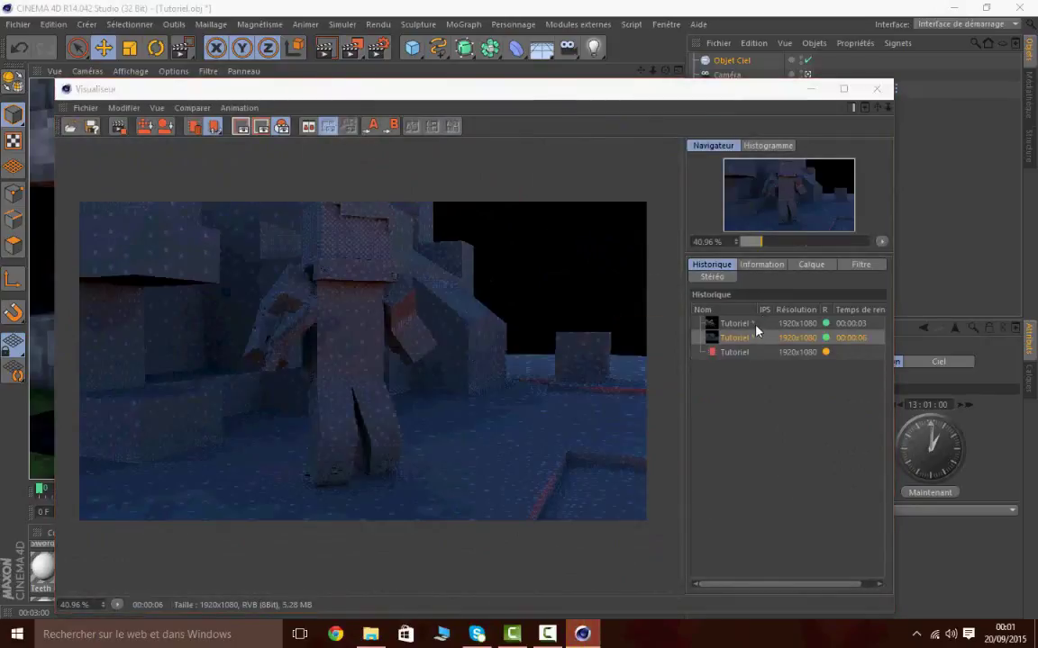
pyautogui.press('Delete')
pyautogui.click(517, 361)
pyautogui.press('Delete')
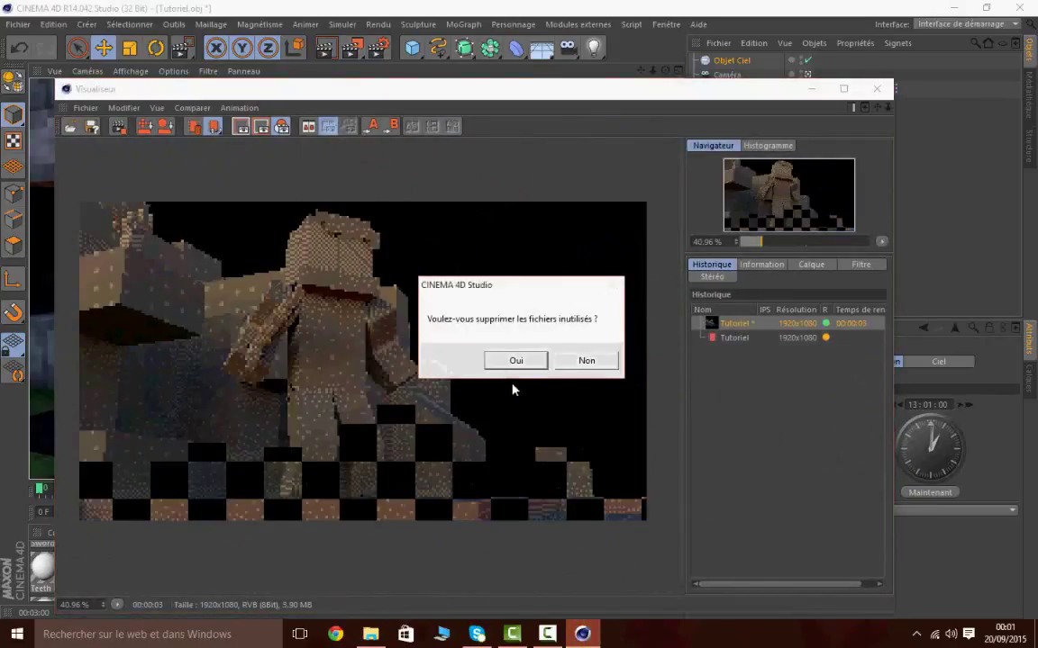
pyautogui.click(514, 361)
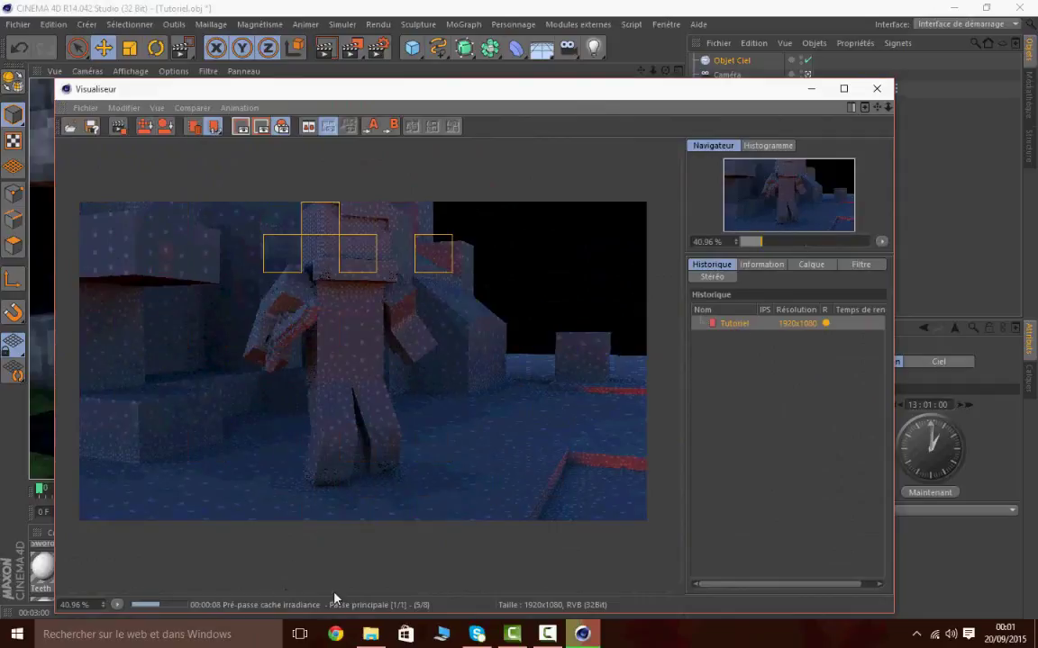
pyautogui.moveTo(547, 635)
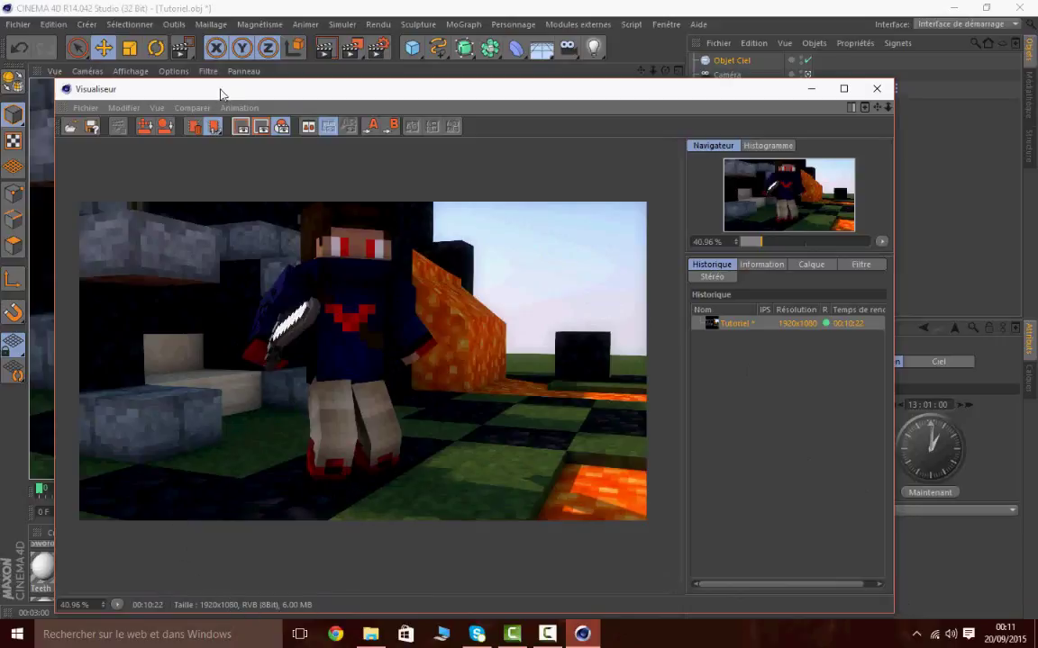
# Start saving the finished render as a still image in PNG format with 8 bits per channel
pyautogui.click(85, 108)
pyautogui.click(123, 145)
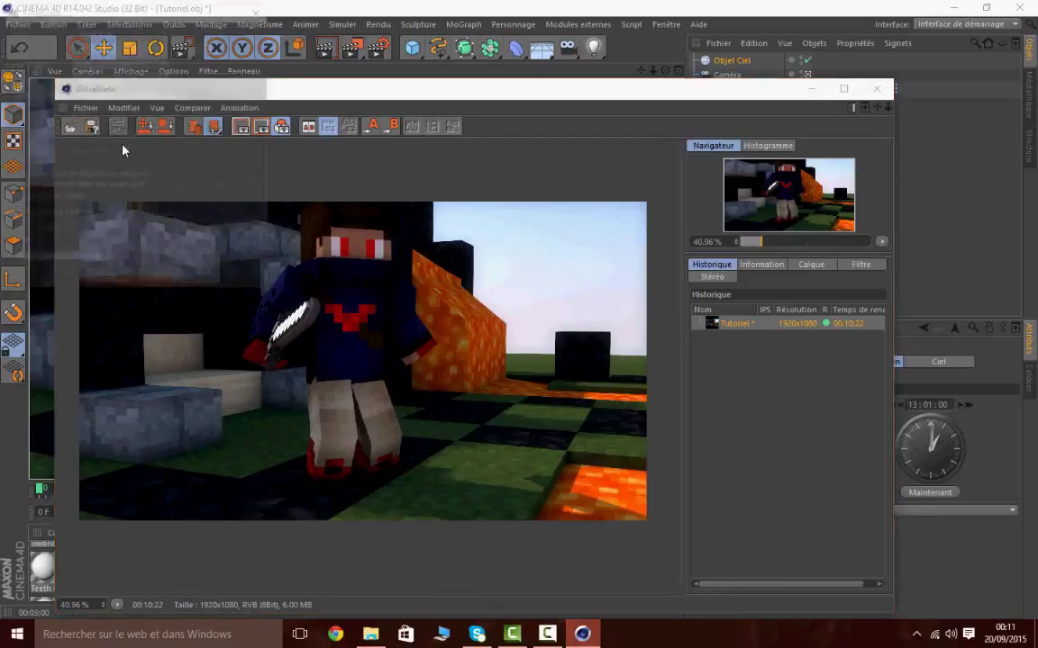
pyautogui.moveTo(101, 17); pyautogui.dragTo(153, 19)
pyautogui.click(149, 48)
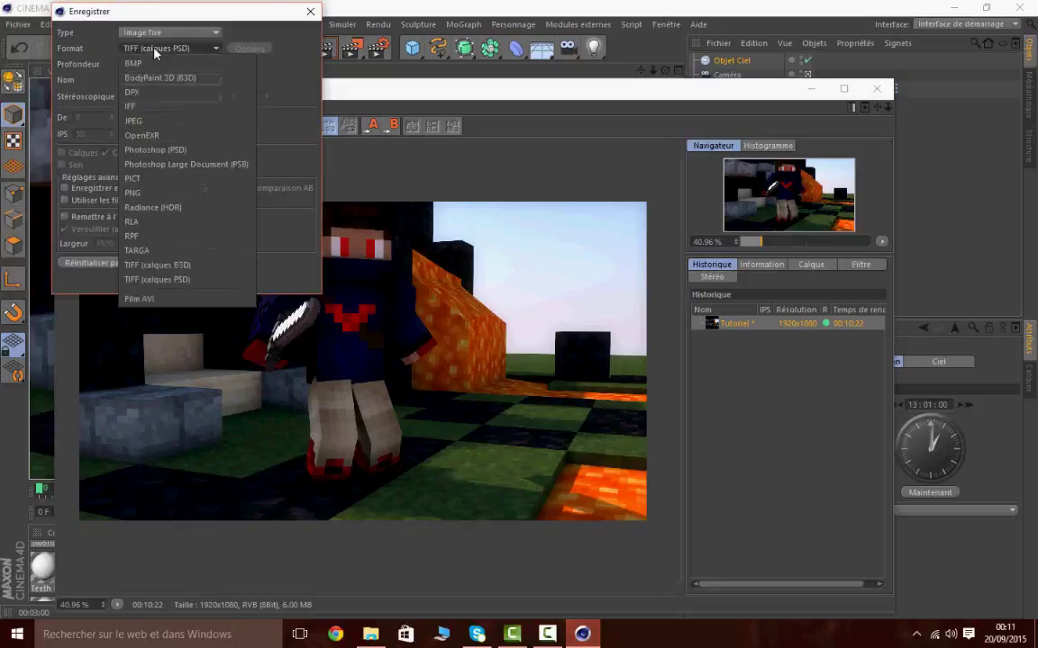
pyautogui.click(162, 195)
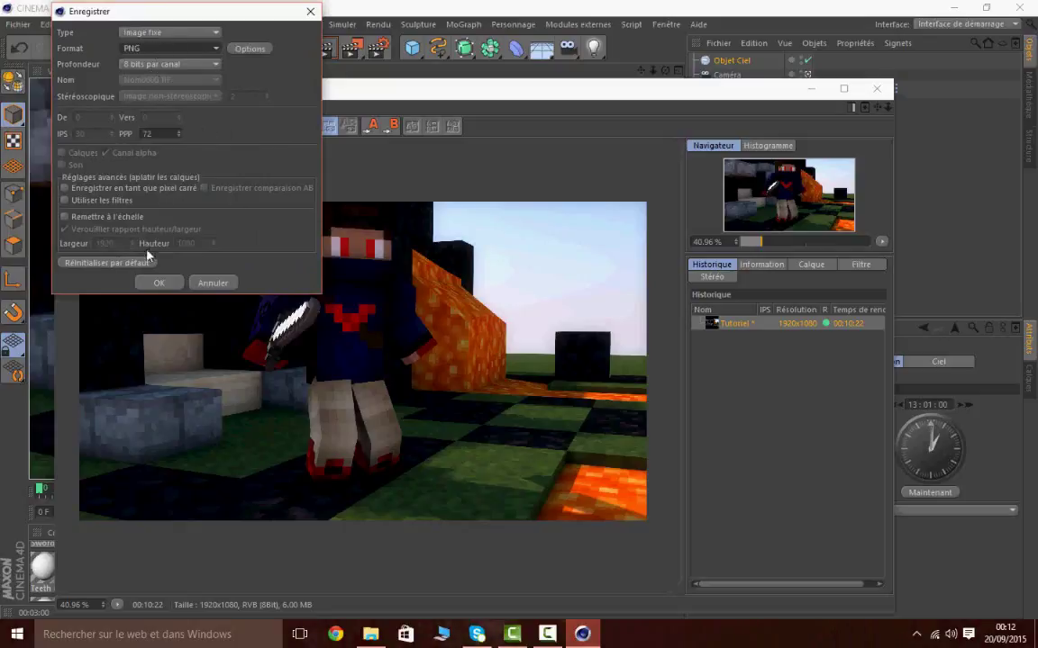
pyautogui.click(173, 286)
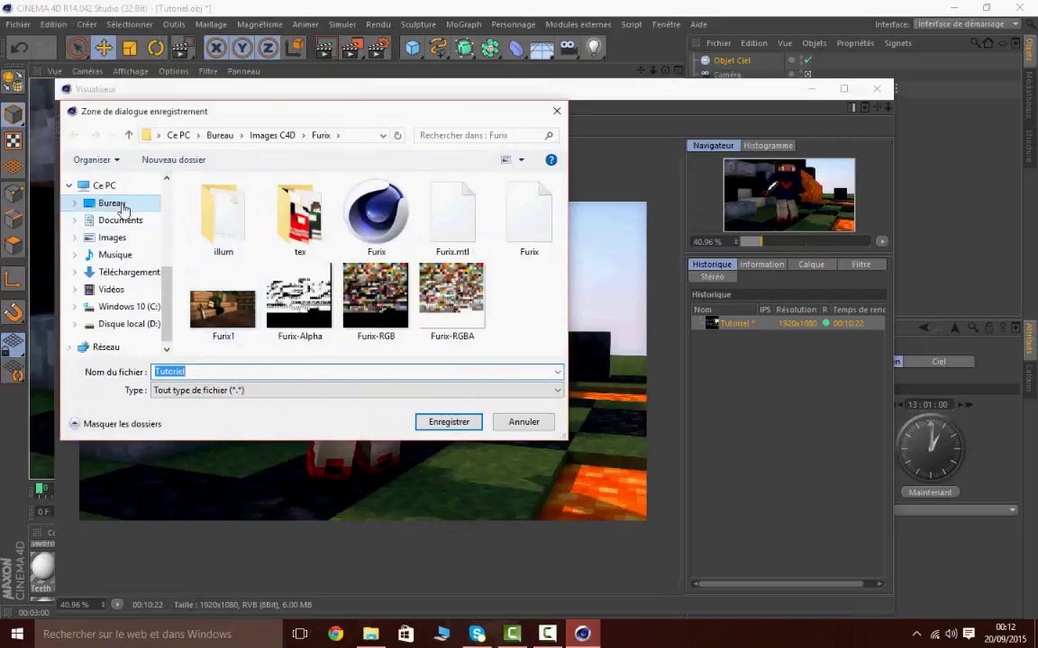
# Save the render as Tutoriel in the Tutoriel folder inside Images C4D on the desktop and close the Visualiseur
pyautogui.click(110, 203)
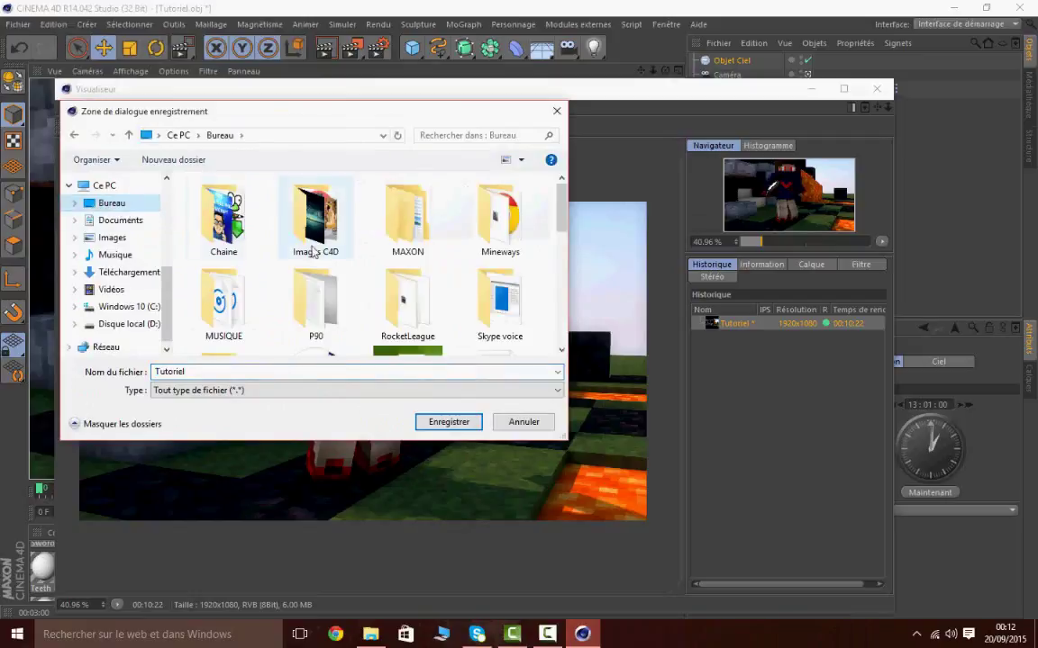
pyautogui.doubleClick(302, 216)
pyautogui.scroll(-5, 481, 281)
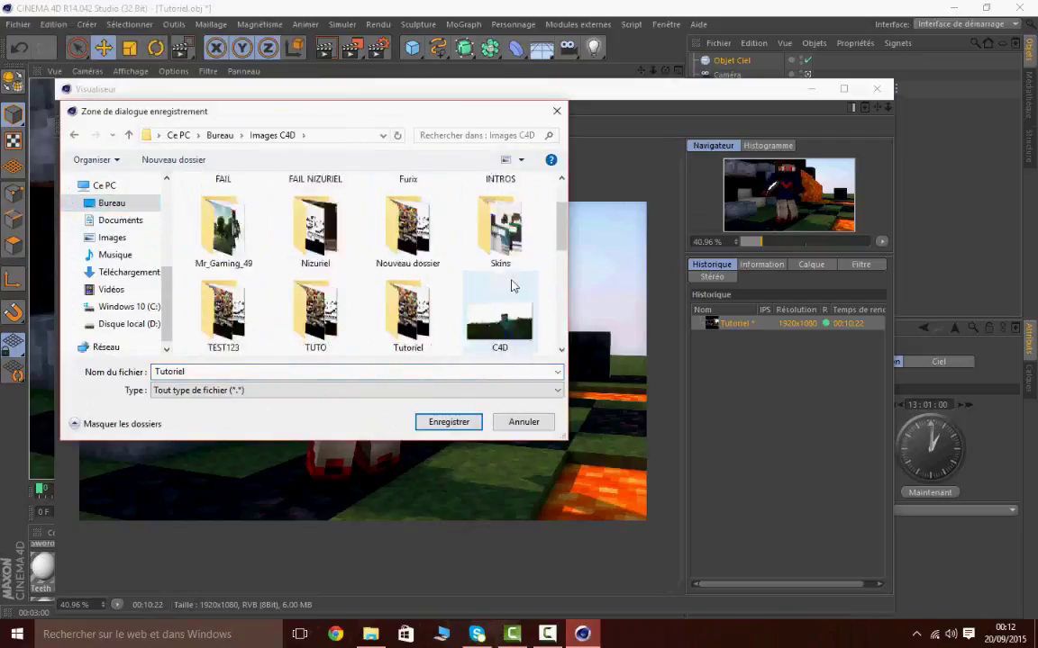
pyautogui.scroll(2, 480, 281)
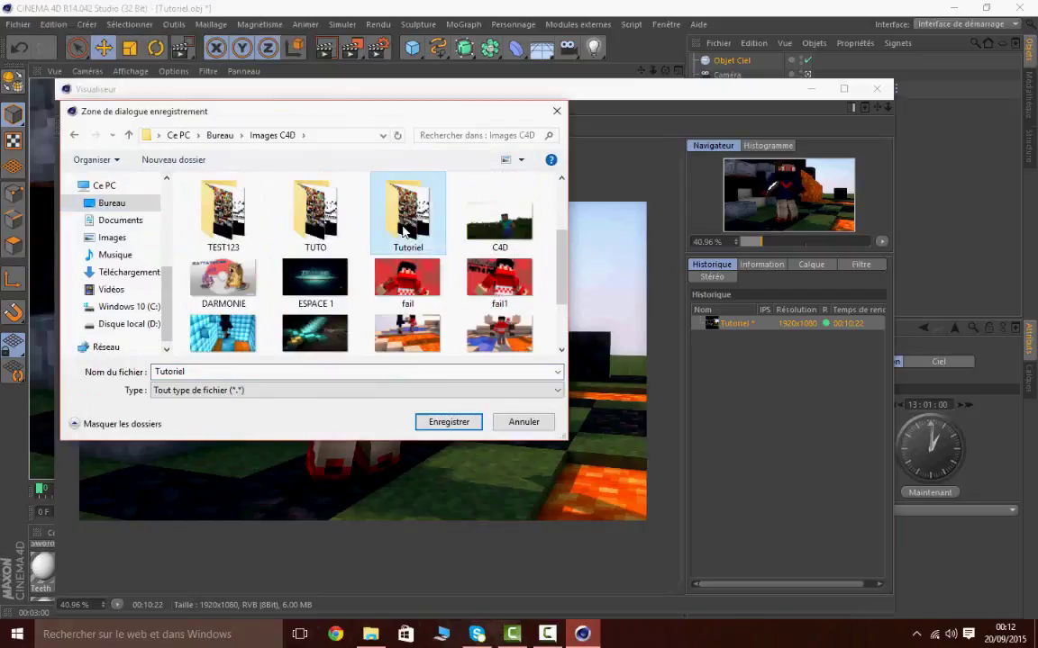
pyautogui.doubleClick(405, 209)
pyautogui.click(448, 422)
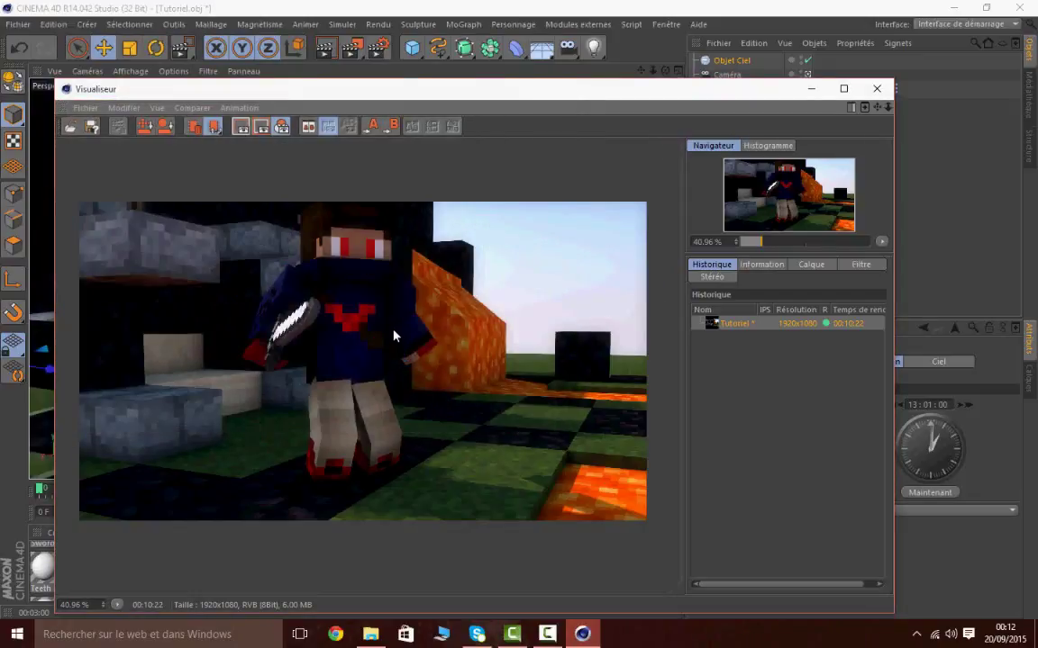
pyautogui.click(885, 86)
# Quit the program, saving the project changes as Tutoriel-SAVE in the Tutoriel folder
pyautogui.click(1021, 8)
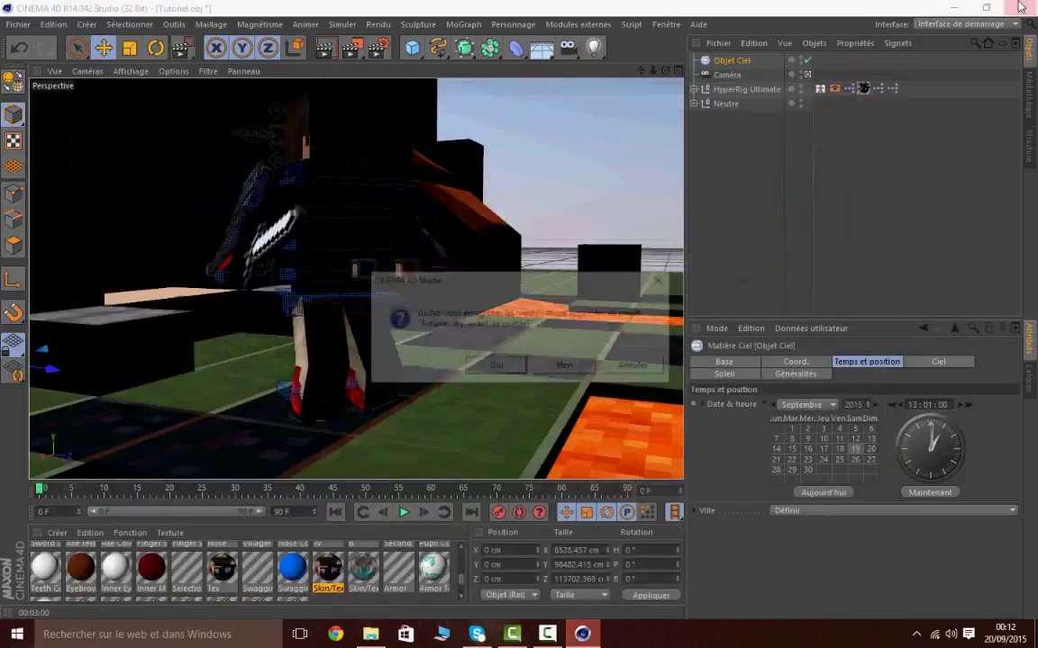
pyautogui.click(495, 366)
pyautogui.click(293, 288)
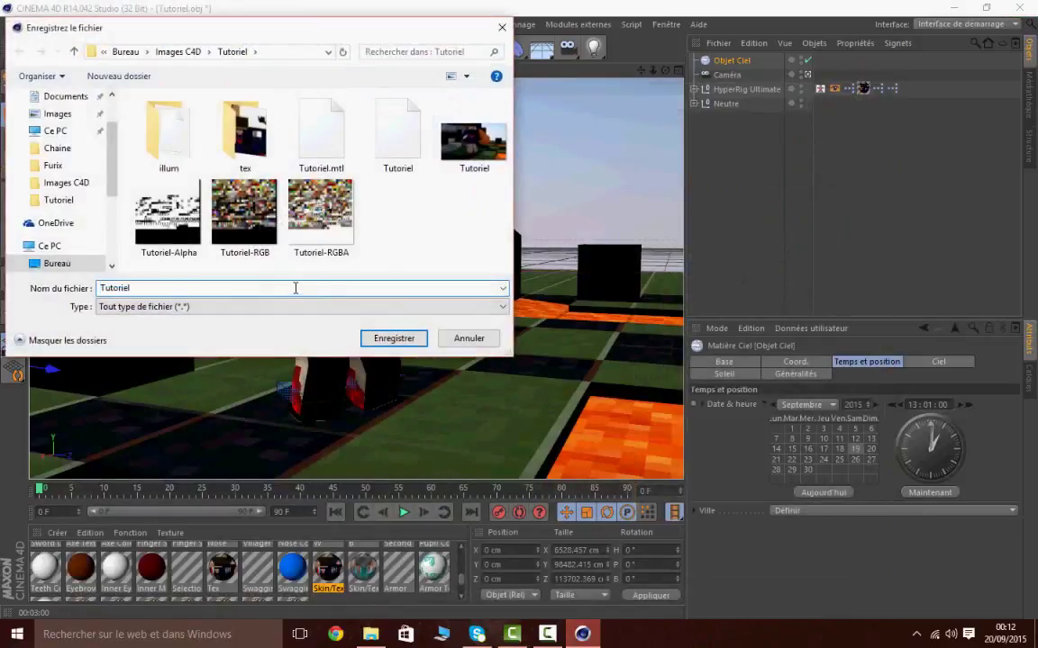
pyautogui.write('6')
pyautogui.press('BackSpace')
pyautogui.write('é')
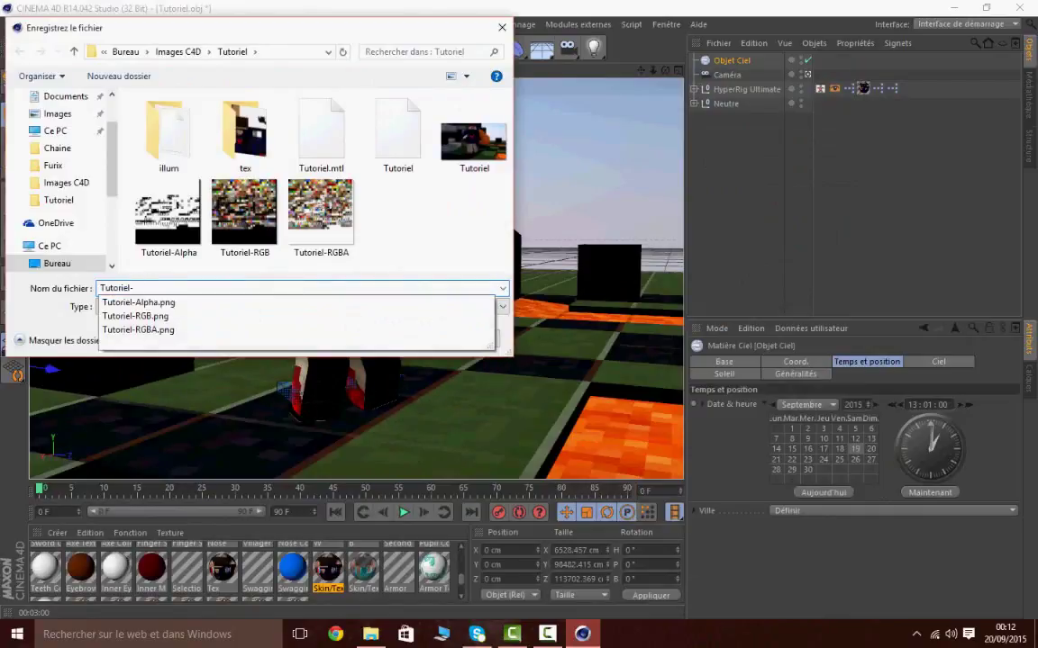
pyautogui.write('SAVE')
pyautogui.click(389, 338)
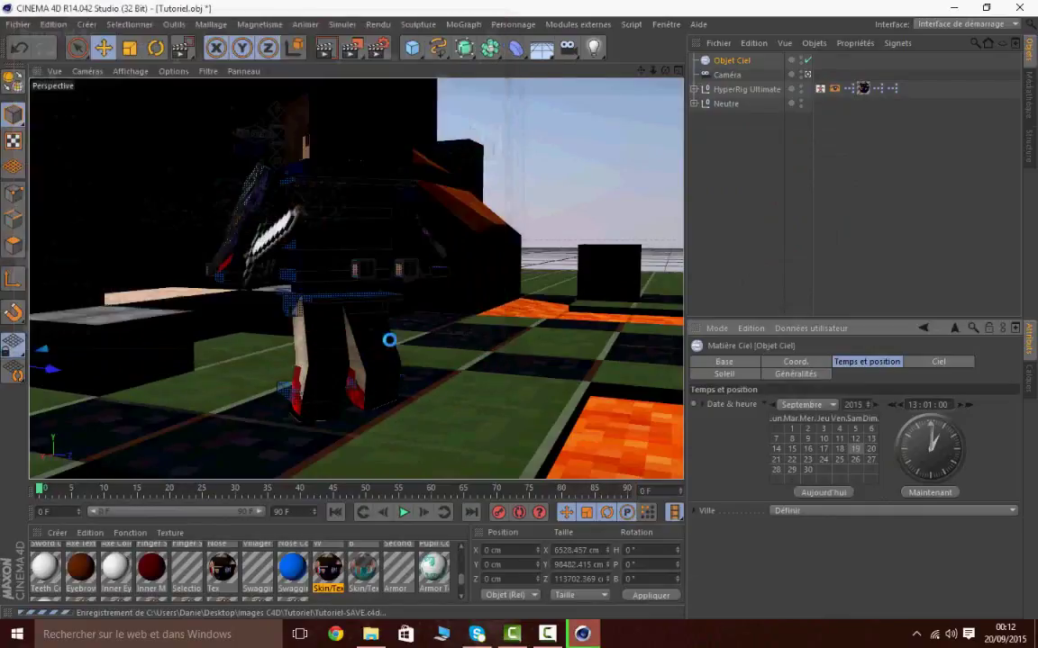
# Close the 3D program and advance the desktop background by two images
pyautogui.click(1018, 7)
pyautogui.moveTo(792, 160); pyautogui.dragTo(749, 420)
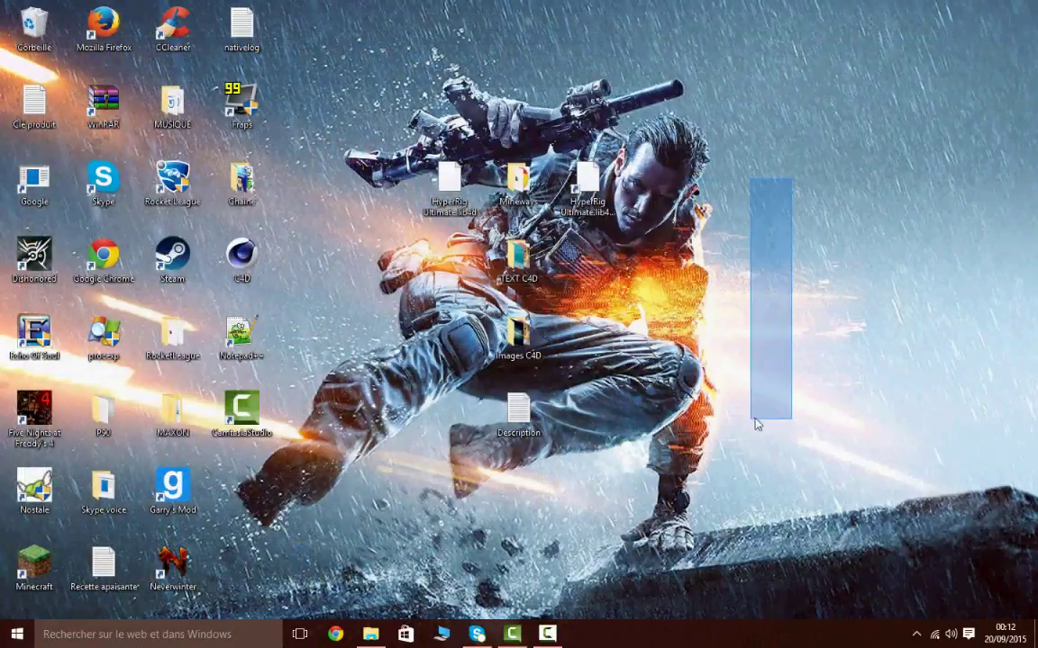
pyautogui.rightClick(775, 266)
pyautogui.click(871, 379)
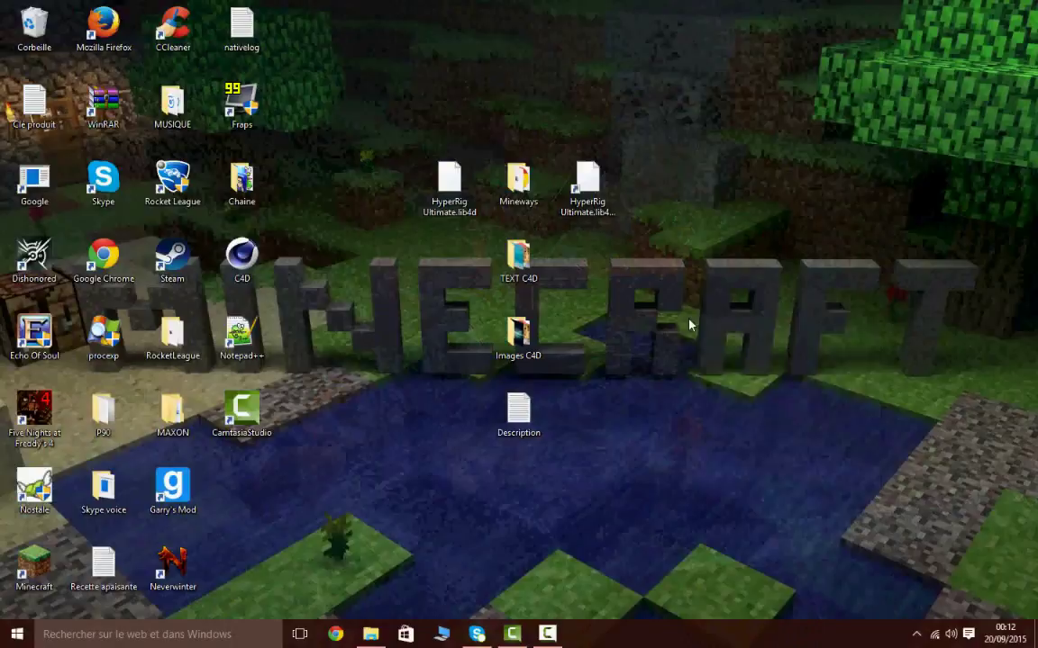
pyautogui.rightClick(689, 325)
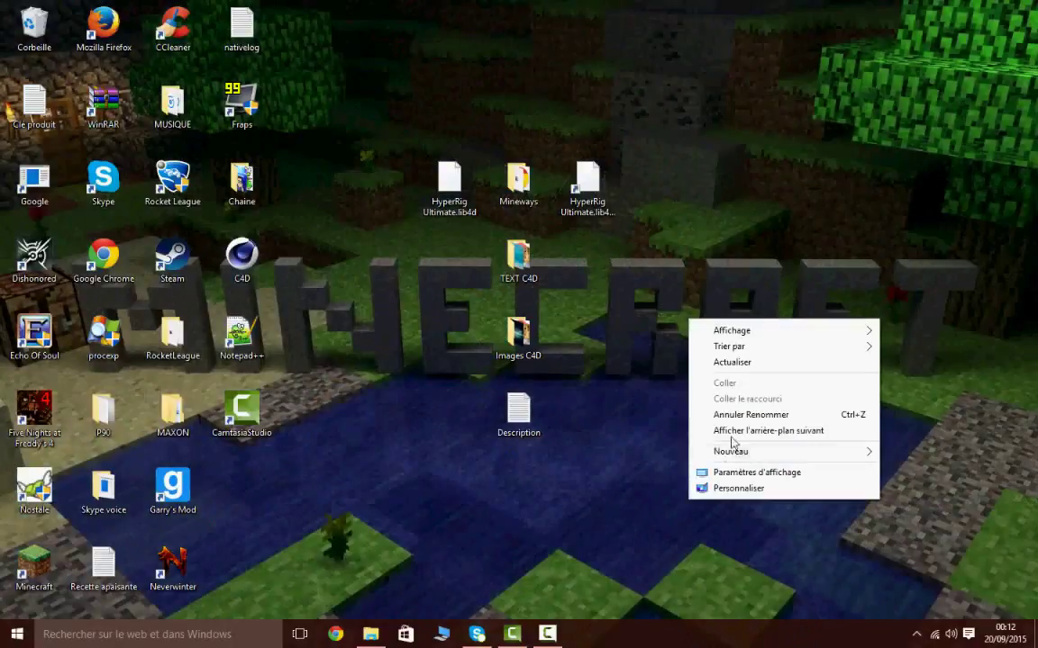
pyautogui.click(731, 432)
# Open the saved render from the Tutoriel folder inside Images C4D, advancing the desktop background by one more image
pyautogui.doubleClick(520, 335)
pyautogui.rightClick(759, 278)
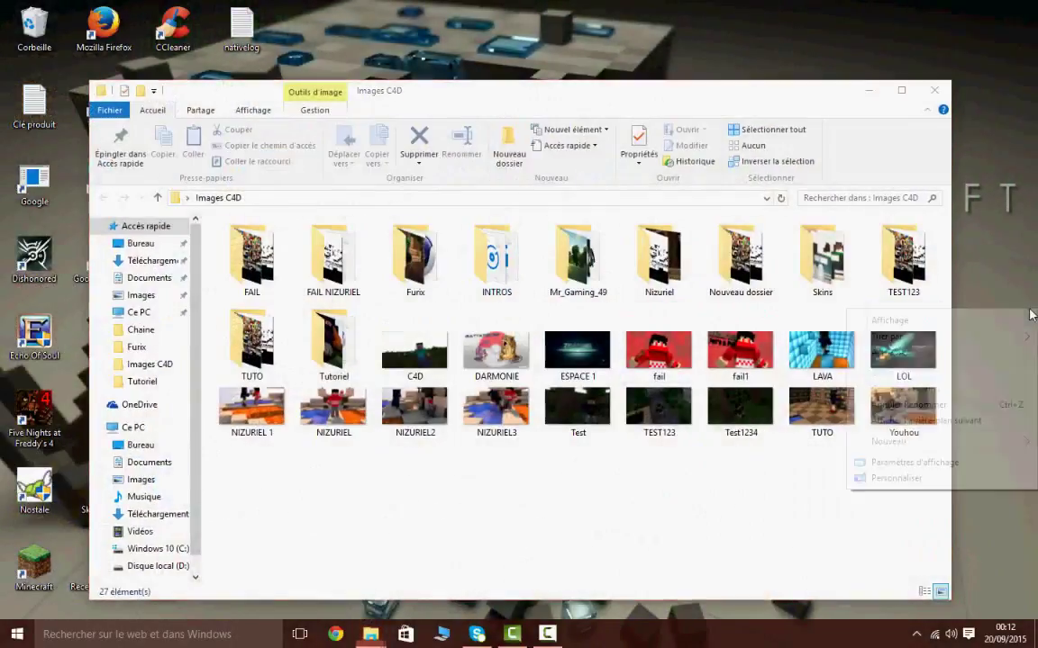
pyautogui.click(863, 383)
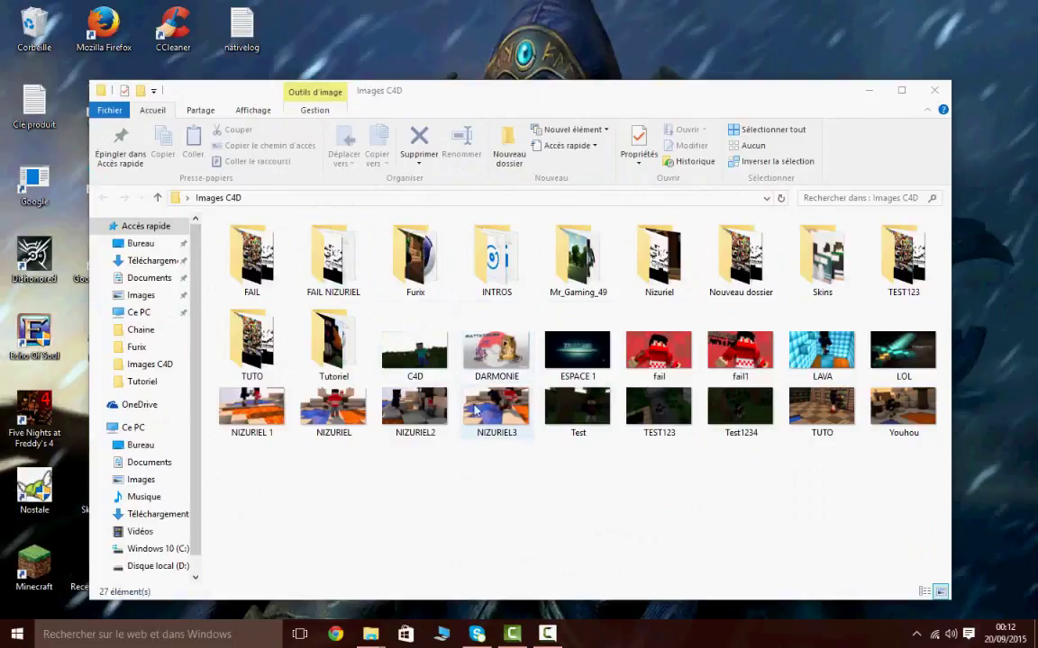
pyautogui.doubleClick(326, 335)
pyautogui.doubleClick(594, 263)
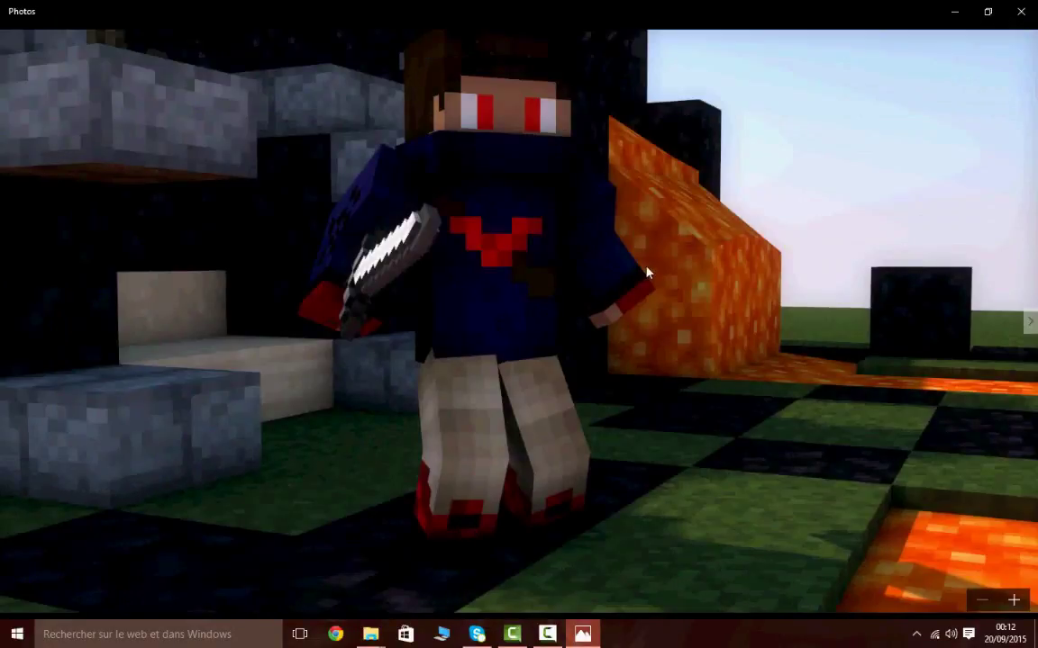
# Examine the saved render up close and at full view, checking the character, sword and lava
pyautogui.scroll(-1, 647, 272)
pyautogui.scroll(1, 600, 260)
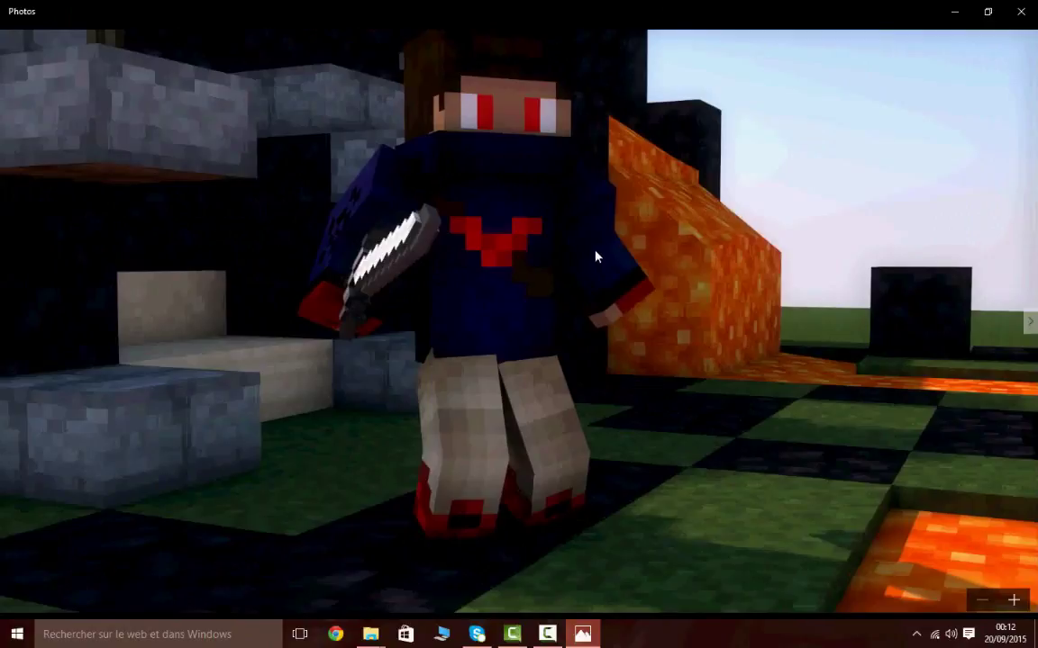
pyautogui.click(1014, 600)
pyautogui.click(1013, 600)
pyautogui.click(1016, 601)
pyautogui.click(981, 600)
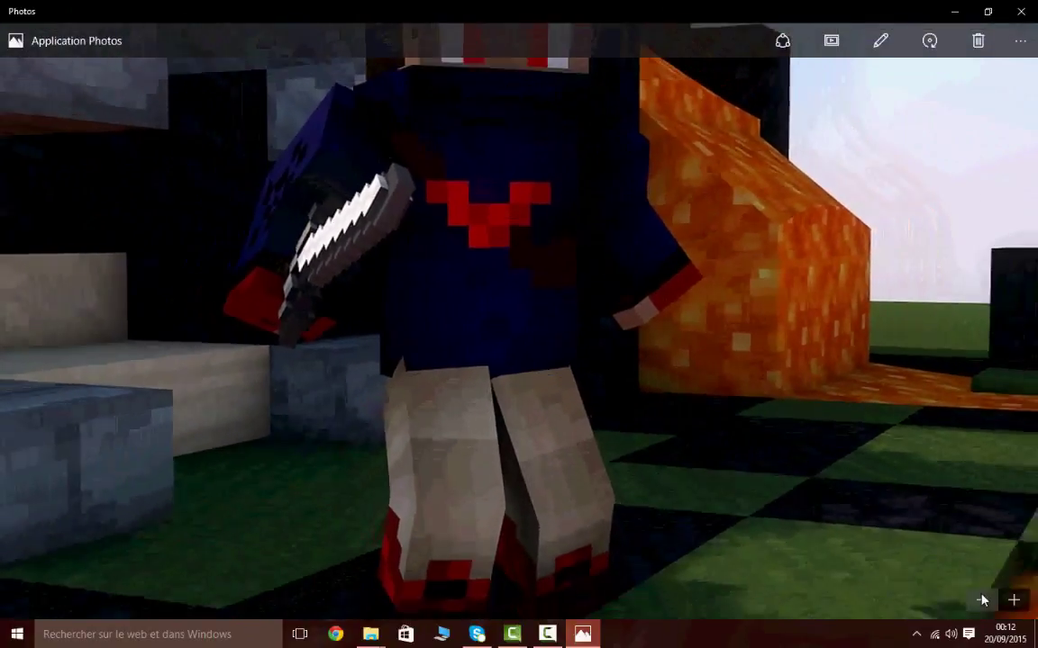
pyautogui.click(982, 600)
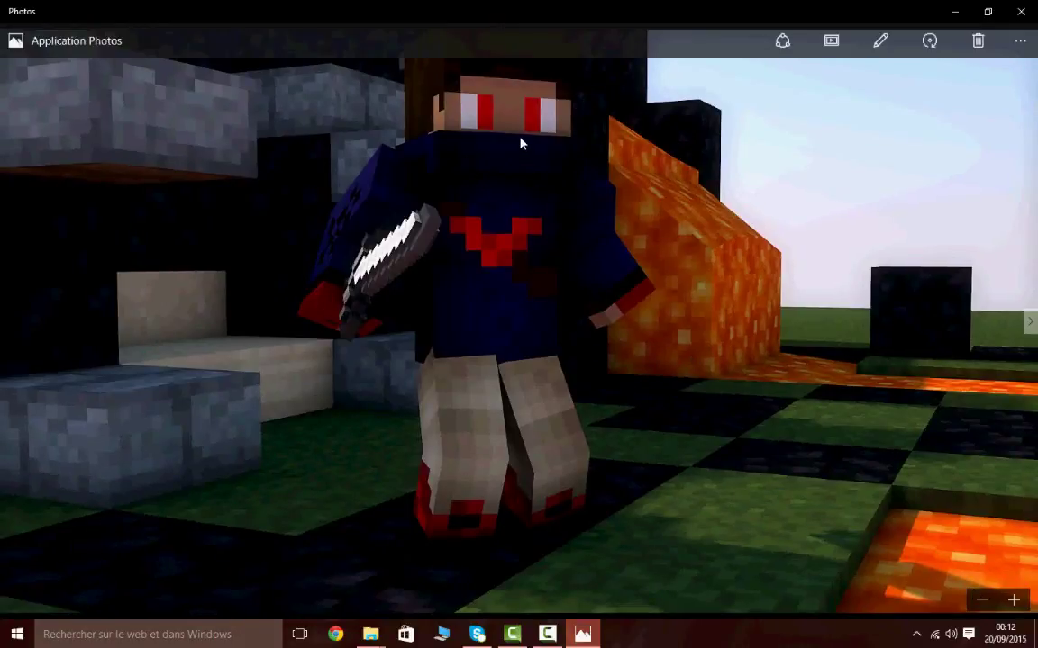
pyautogui.scroll(2, 521, 142)
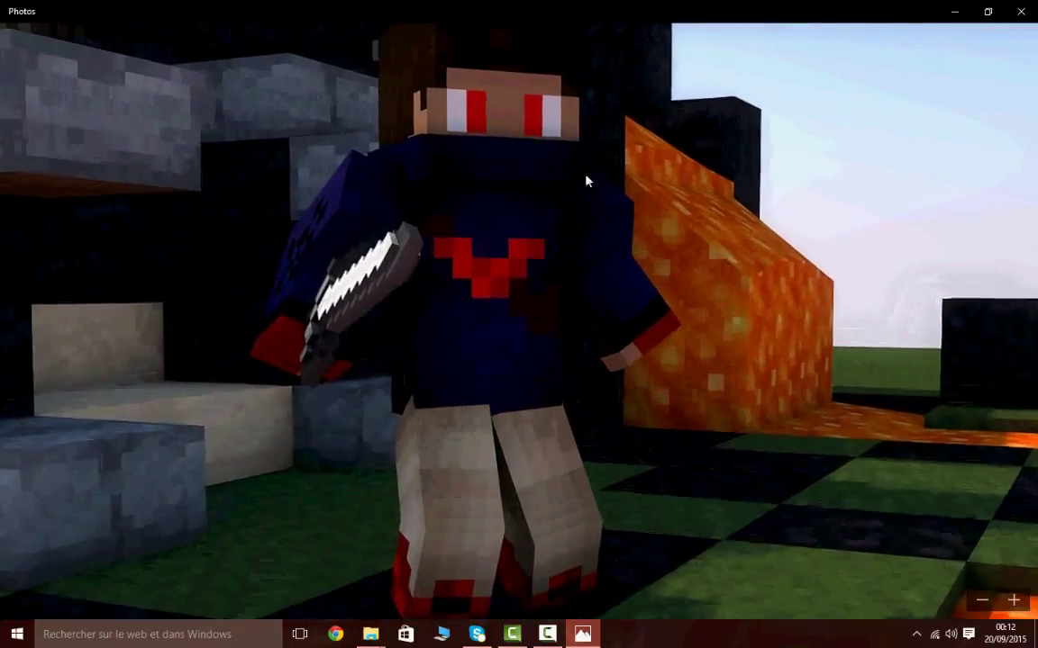
pyautogui.scroll(2, 586, 181)
pyautogui.scroll(-4, 810, 289)
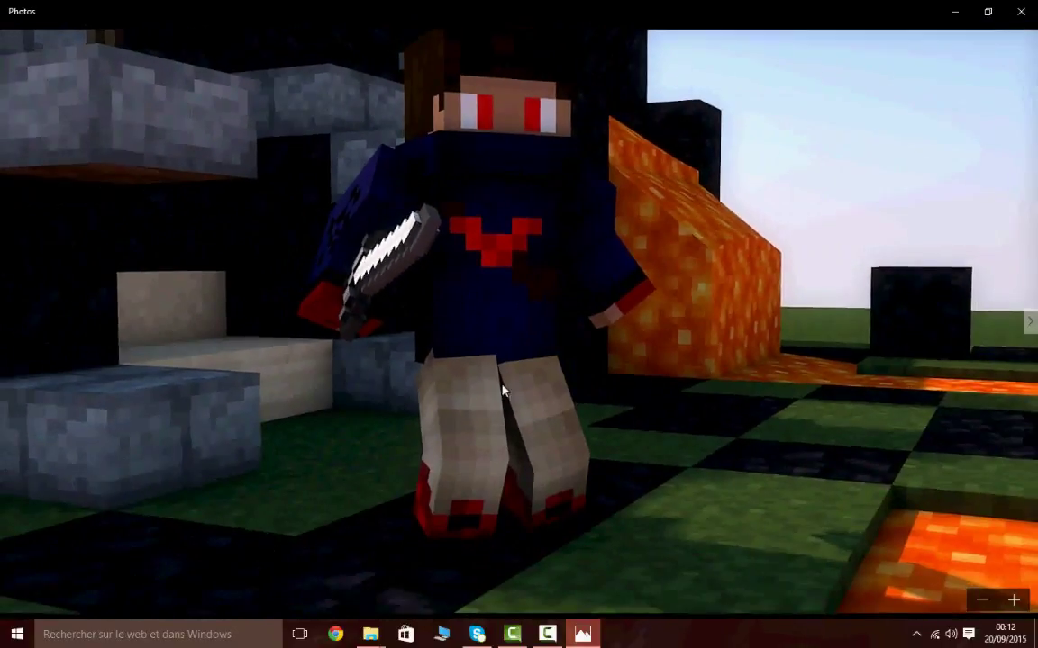
# Look through the neighbouring images in the Tutoriel folder and return to the character render
pyautogui.press('Right')
pyautogui.press('Left')
pyautogui.press('Right')
pyautogui.press('Right')
pyautogui.press('Right')
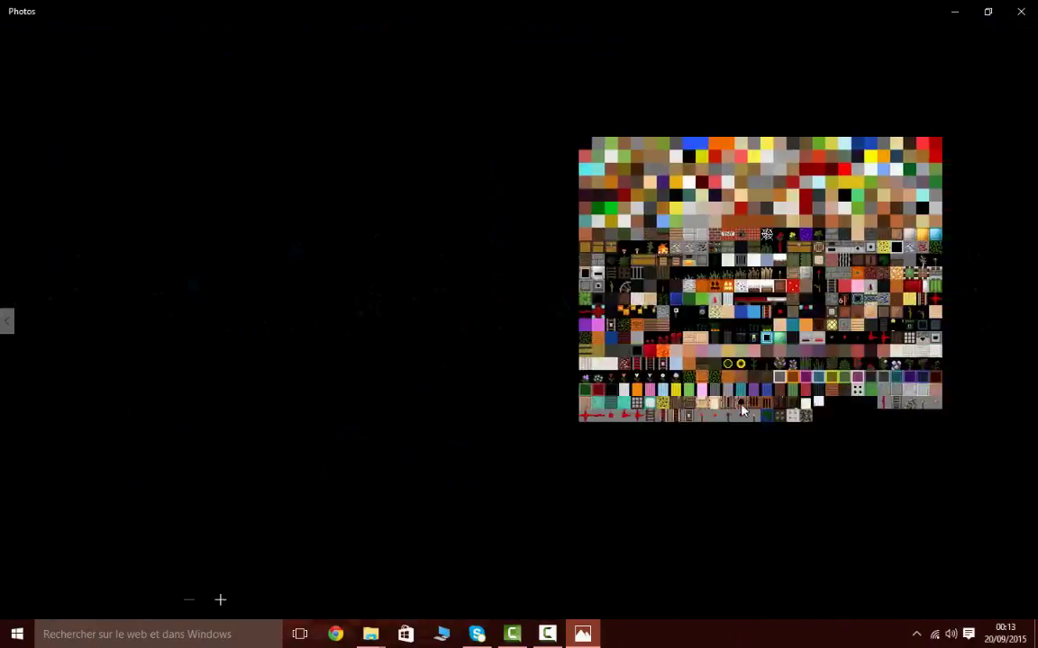
pyautogui.press('Left')
pyautogui.press('Left')
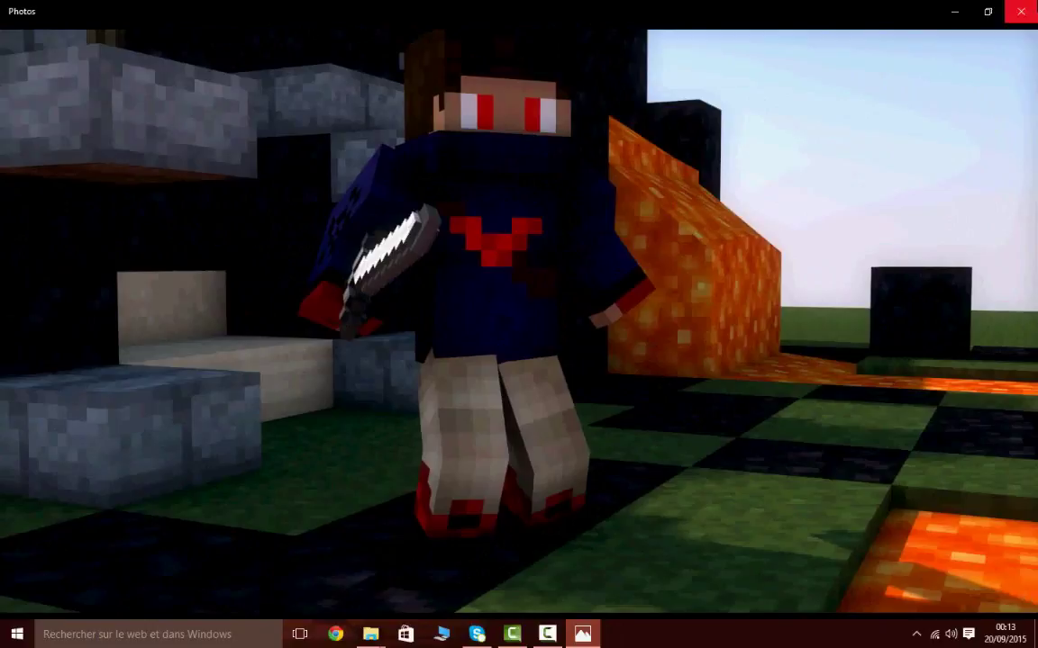
# Close the image viewer and the folder window, and bring up the screen recorder
pyautogui.click(1021, 11)
pyautogui.click(934, 90)
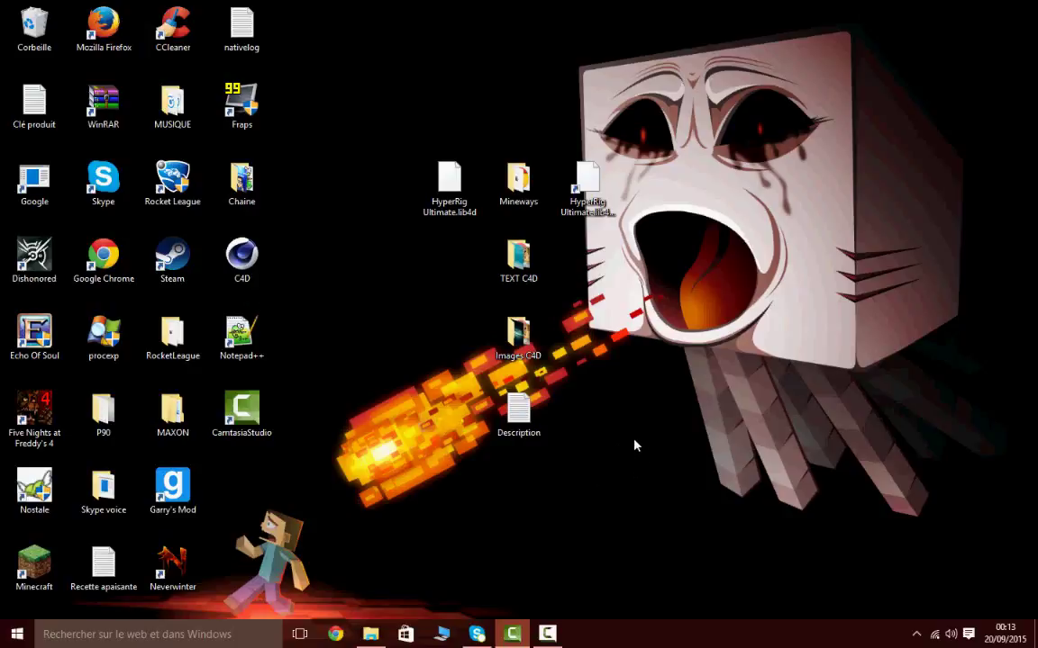
pyautogui.click(558, 633)
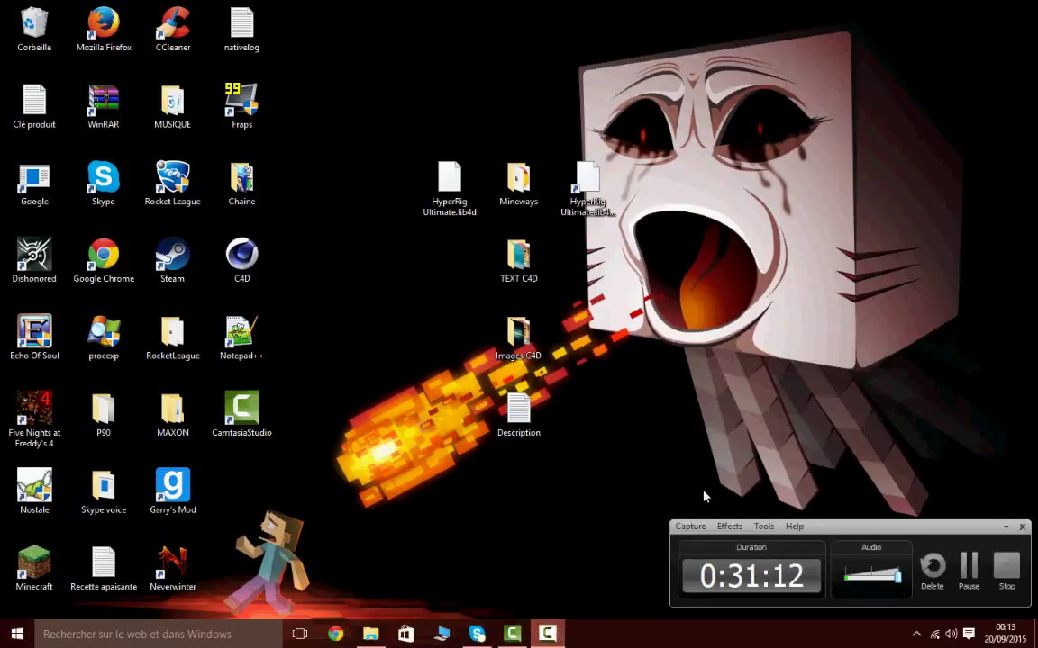